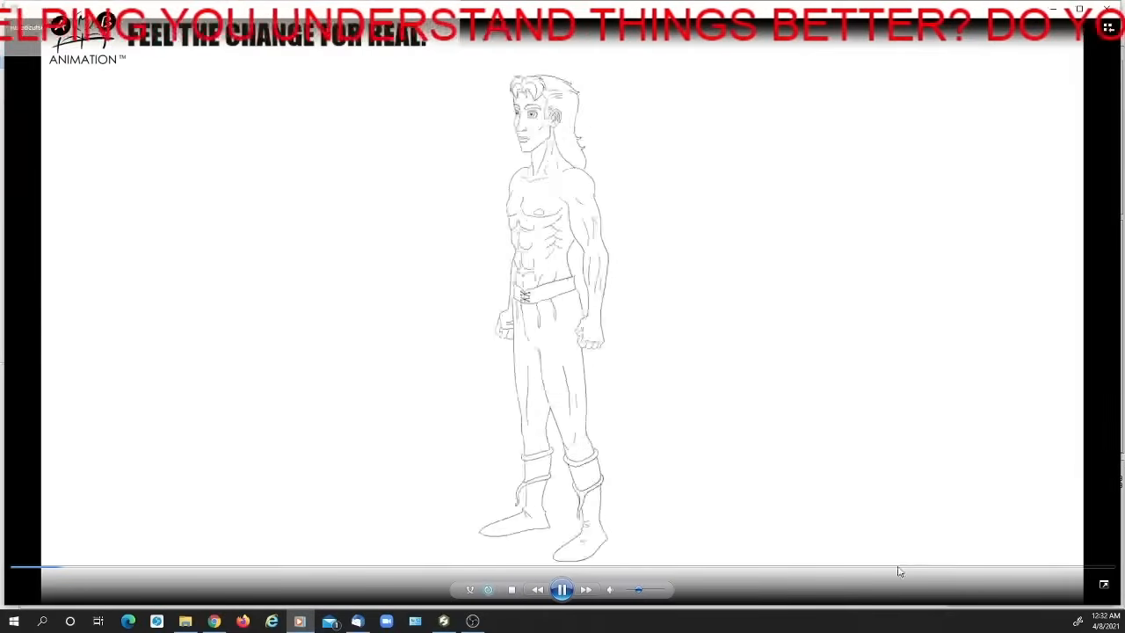
Review the finished woodcutter turnaround in the video player, then close the playback
left_click_drag(1104, 583, 762, 430)
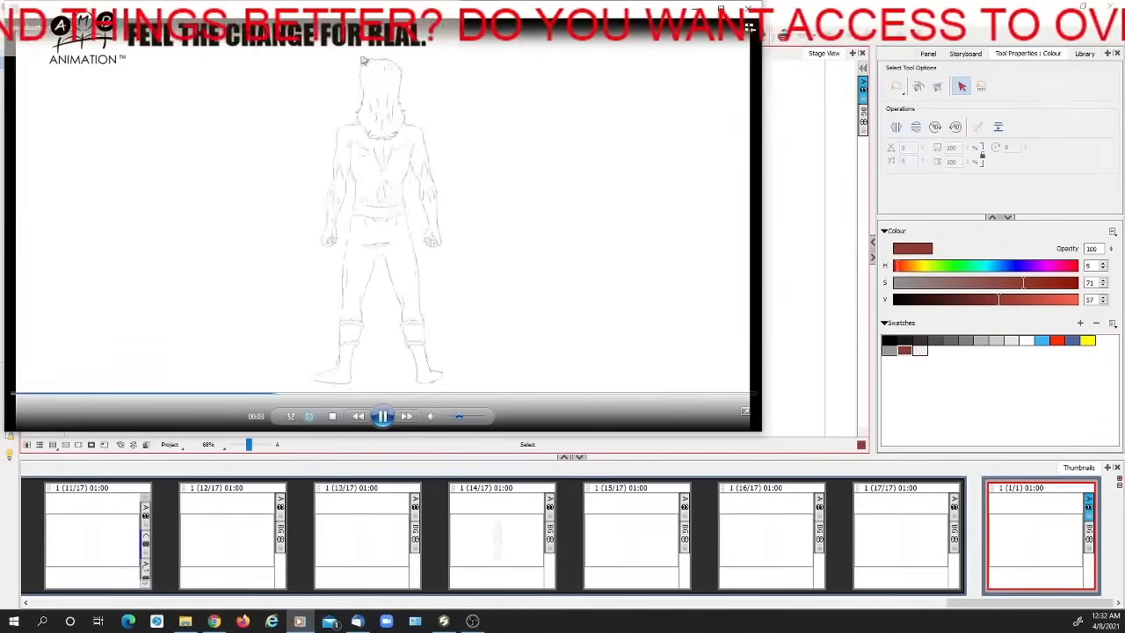
left_click_drag(528, 8, 540, 10)
left_click_drag(412, 15, 475, 36)
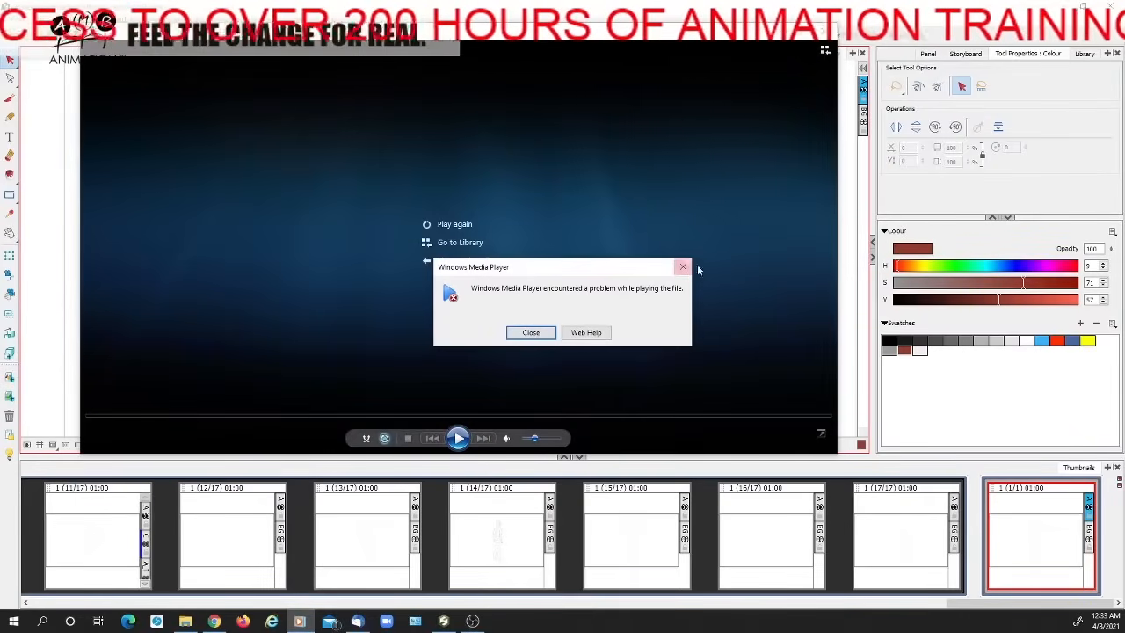
left_click(681, 266)
left_click(823, 33)
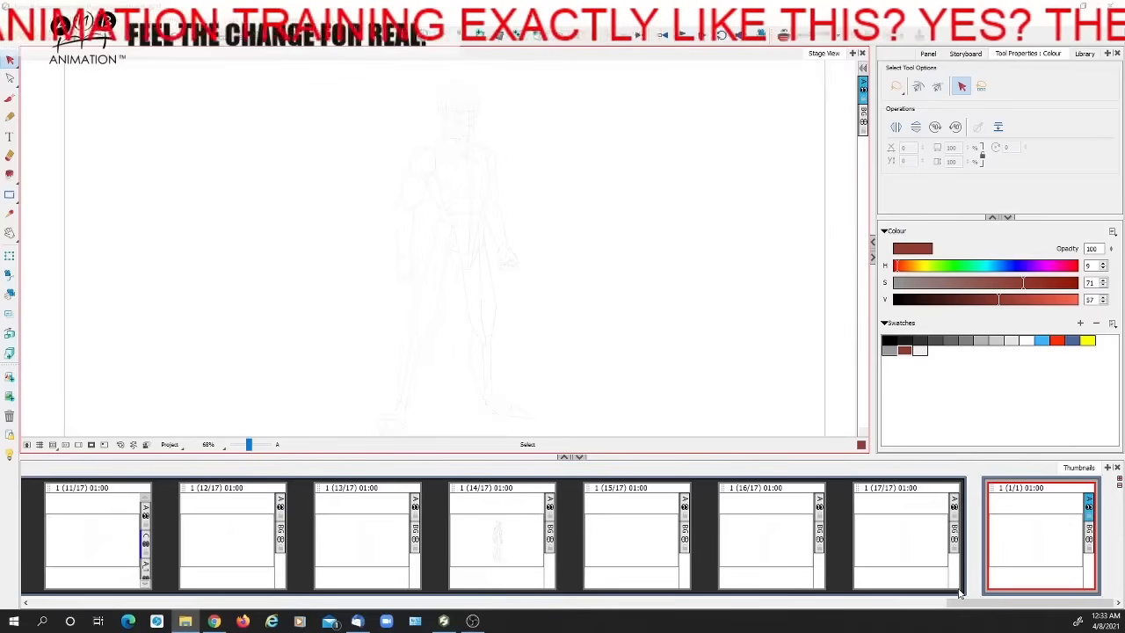
Scrub through the first sequence in the timeline and examine the woodcutter's head and torso up close
left_click(1083, 7)
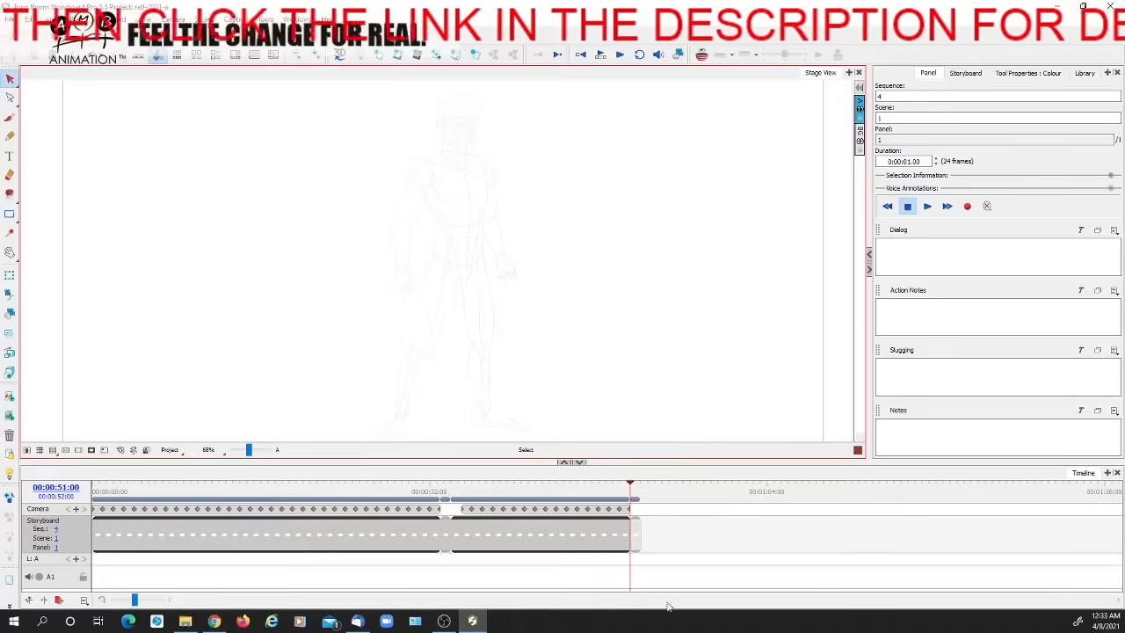
left_click_drag(619, 489, 53, 476)
left_click(127, 489)
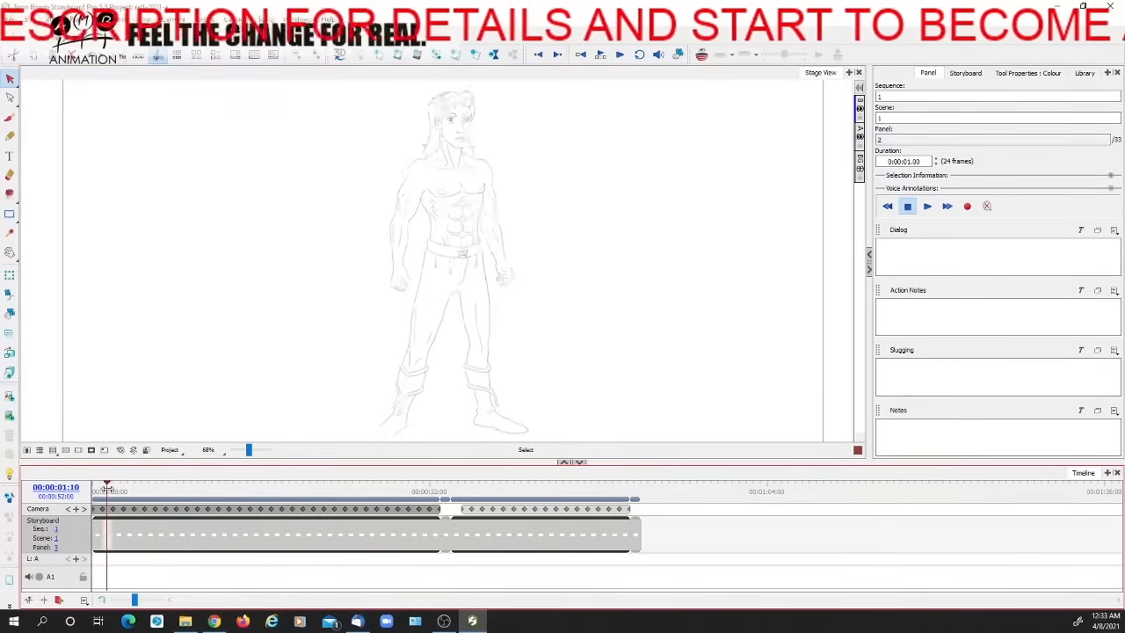
left_click_drag(127, 489, 224, 486)
left_click_drag(248, 449, 251, 450)
key("space")
left_click_drag(288, 184, 319, 308)
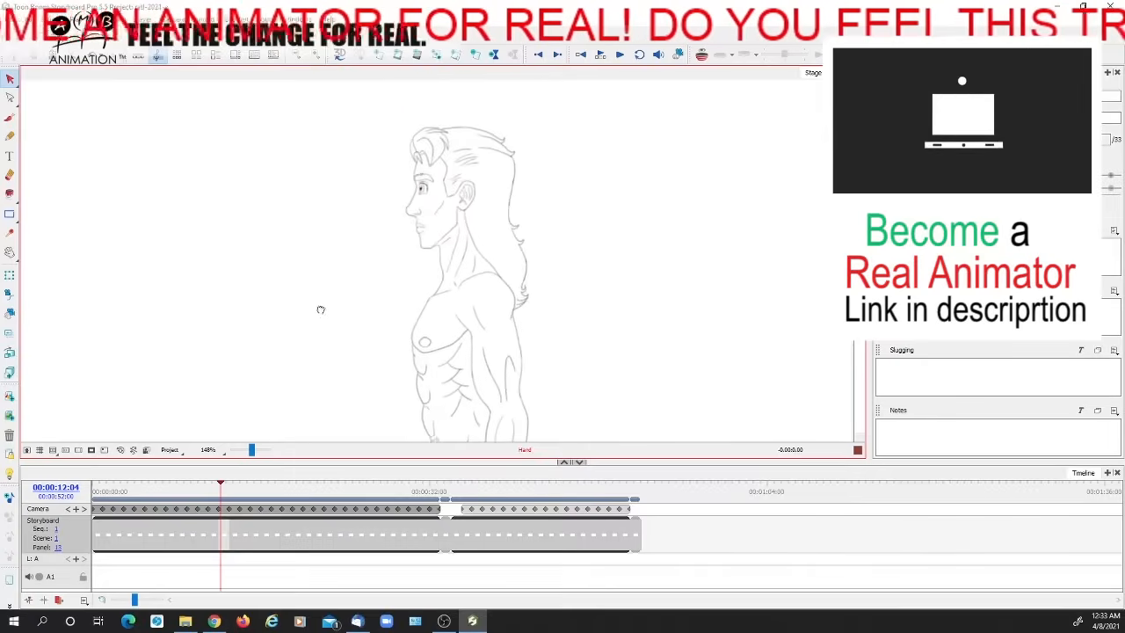
left_click(184, 489)
mouse_move(178, 495)
left_mouse_down()
mouse_move(427, 499)
mouse_move(125, 499)
mouse_move(314, 509)
mouse_move(428, 499)
mouse_move(97, 501)
mouse_move(231, 485)
mouse_move(97, 497)
left_mouse_up()
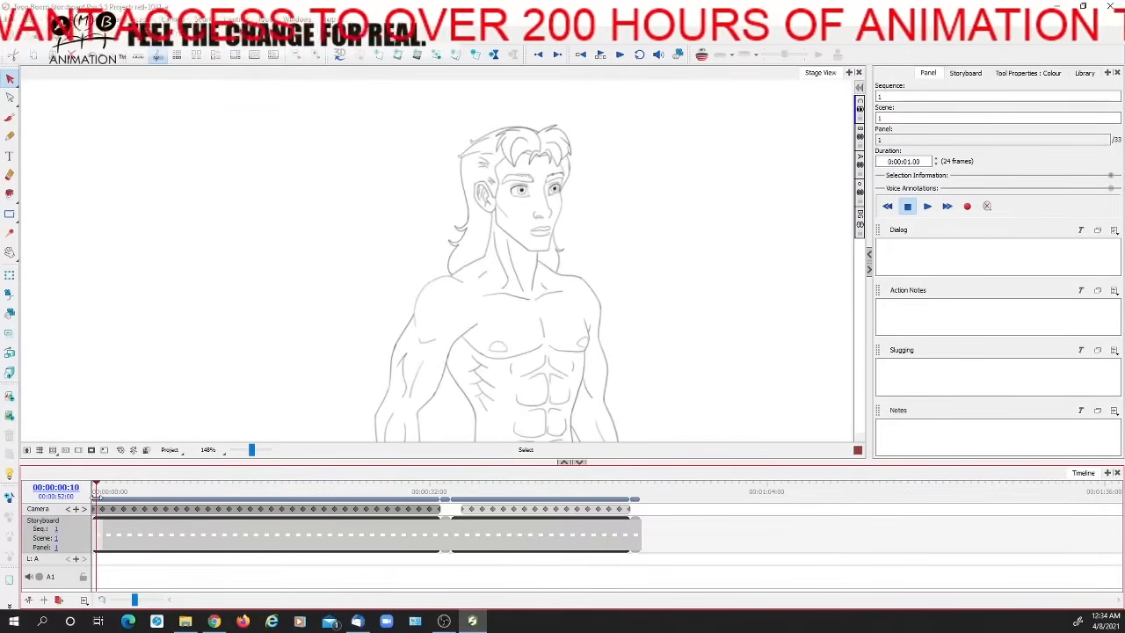
Scrub across the whole timeline to compare the full-figure turnaround drawings with the rough construction drawings in the last sequences
left_click_drag(253, 451, 248, 452)
key("space")
left_click_drag(555, 339, 539, 255)
mouse_move(99, 490)
left_mouse_down()
mouse_move(321, 483)
mouse_move(117, 484)
mouse_move(243, 485)
left_mouse_up()
mouse_move(327, 484)
left_mouse_down()
mouse_move(379, 484)
mouse_move(138, 484)
mouse_move(412, 485)
mouse_move(164, 480)
mouse_move(393, 476)
left_mouse_up()
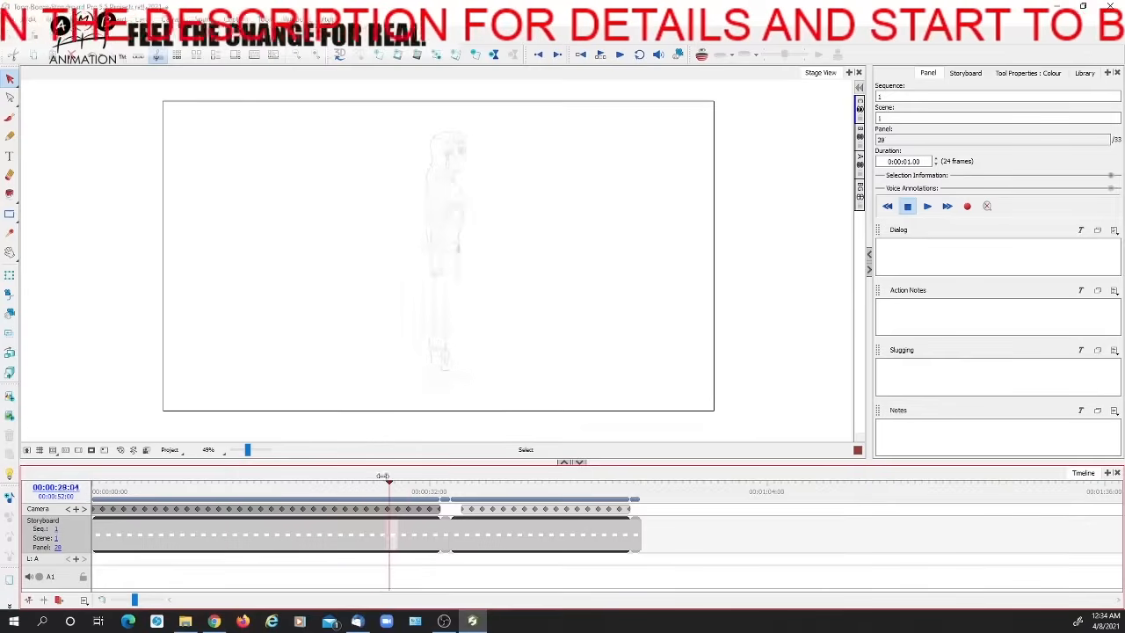
left_click_drag(249, 451, 254, 453)
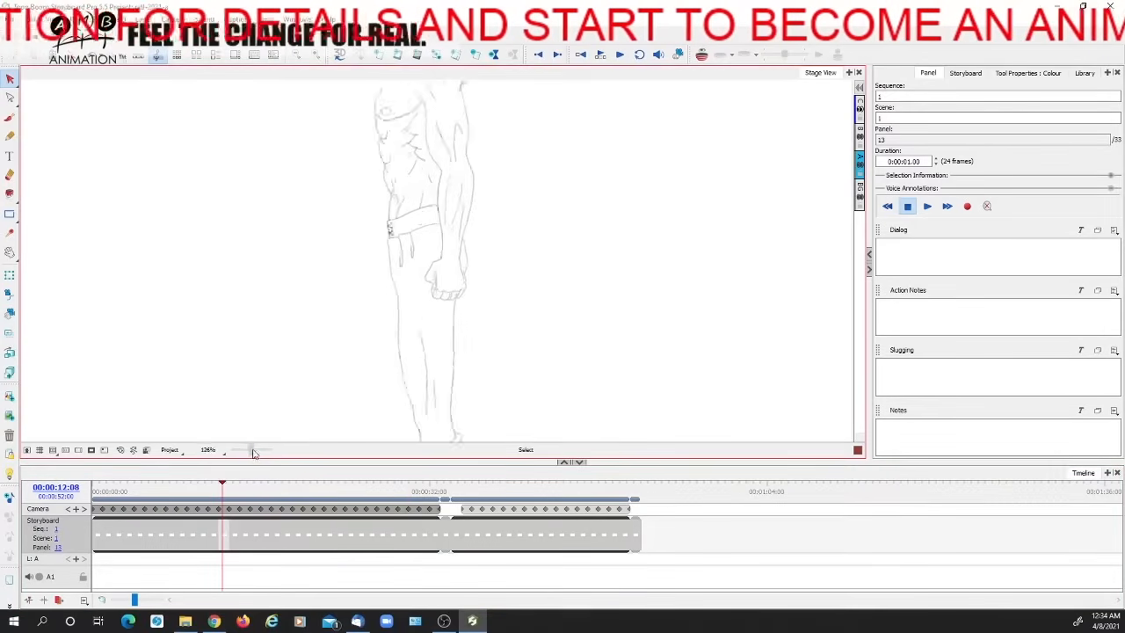
mouse_move(228, 489)
left_mouse_down()
mouse_move(138, 486)
mouse_move(414, 486)
mouse_move(164, 485)
mouse_move(138, 506)
mouse_move(454, 494)
left_mouse_up()
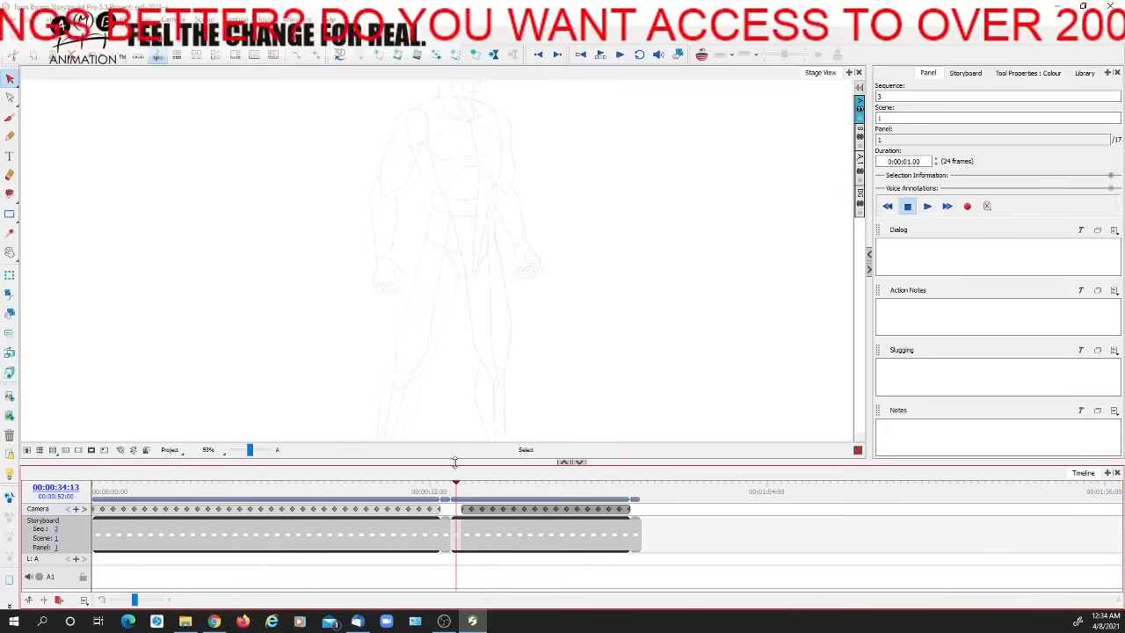
left_click_drag(252, 450, 250, 451)
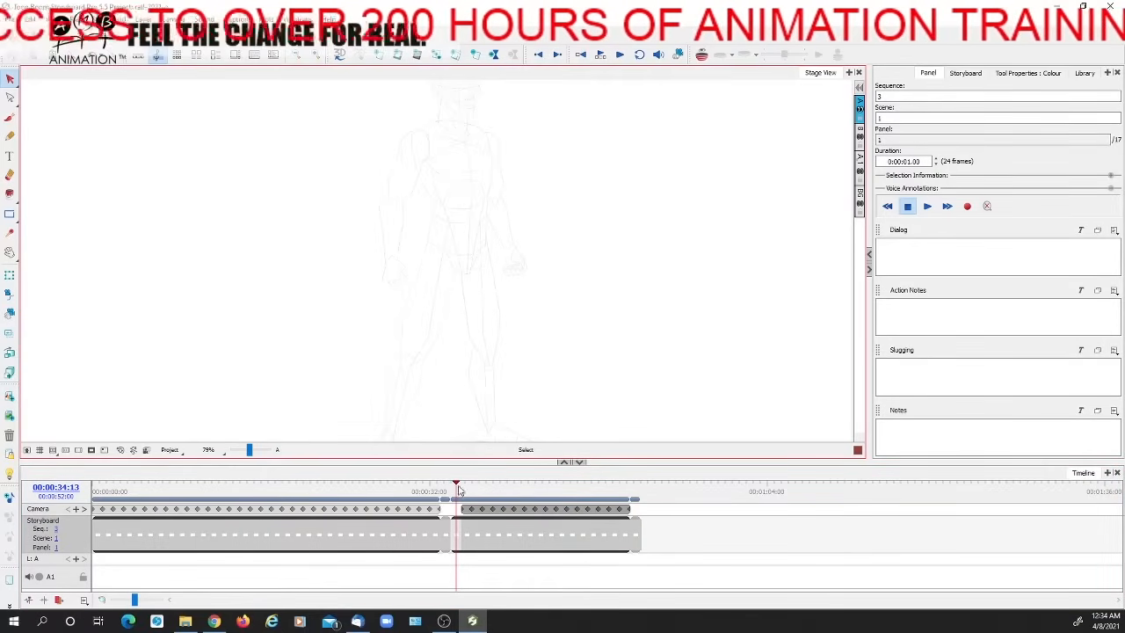
left_click_drag(250, 450, 257, 451)
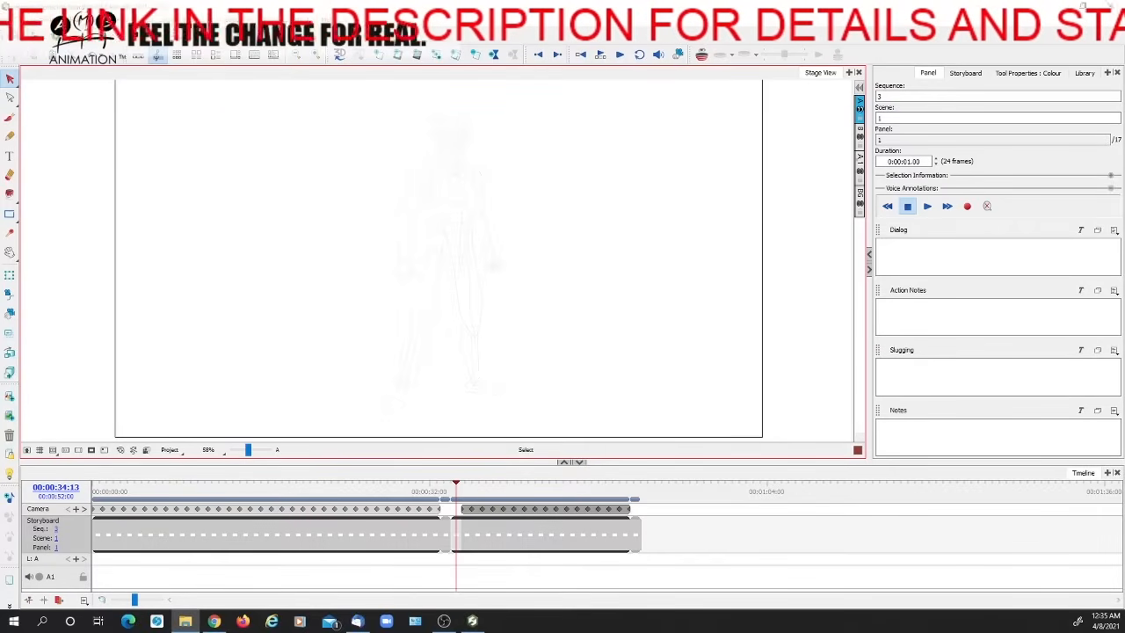
left_click_drag(456, 486, 648, 486)
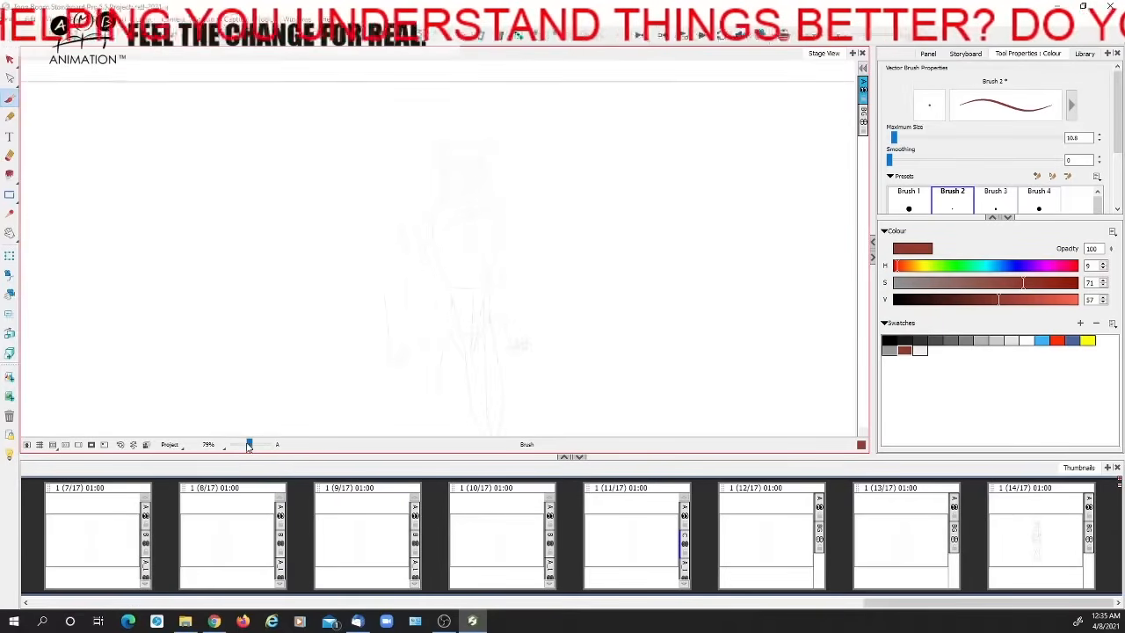
Duplicate the dark red gesture figure, place the copy beside the original and recolour it blue
left_click_drag(251, 444, 248, 445)
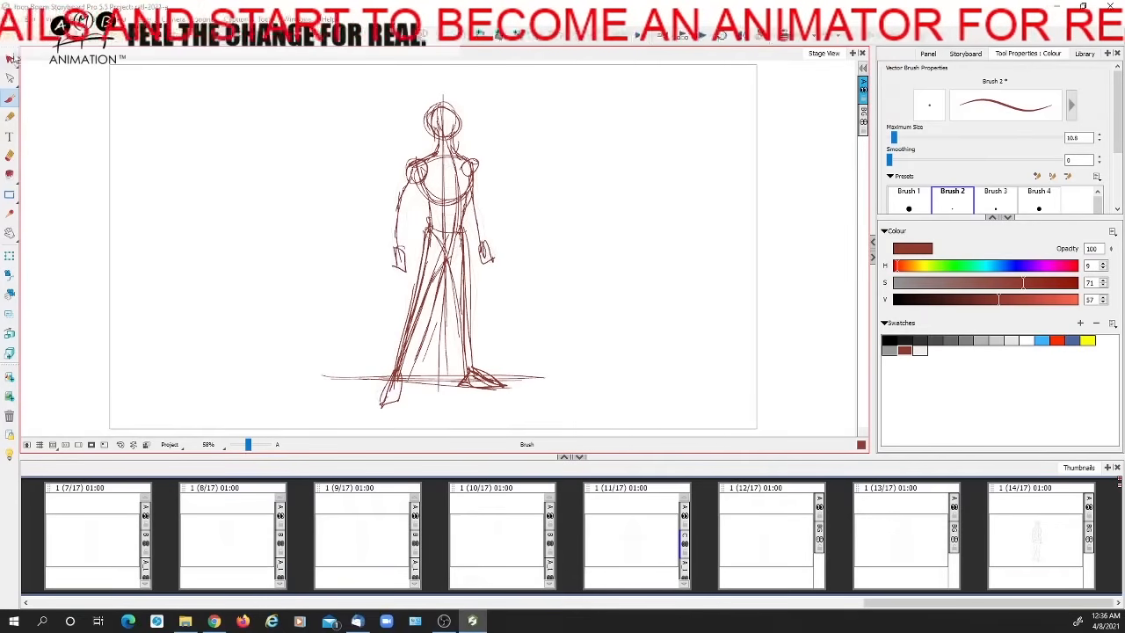
key("alt+s")
key("ctrl+a")
key("ctrl+c")
key("ctrl+v")
left_click_drag(400, 198, 587, 199)
left_click_drag(605, 261, 654, 256)
left_click(1076, 340)
left_click(764, 305)
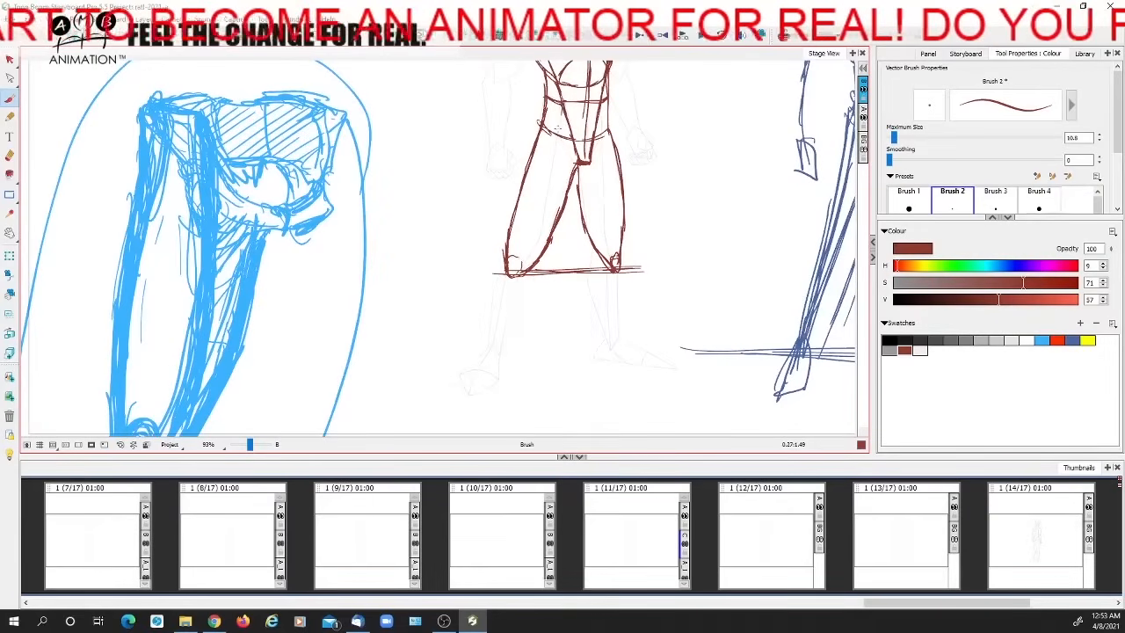
left_click_drag(564, 111, 542, 211)
left_click_drag(551, 178, 507, 316)
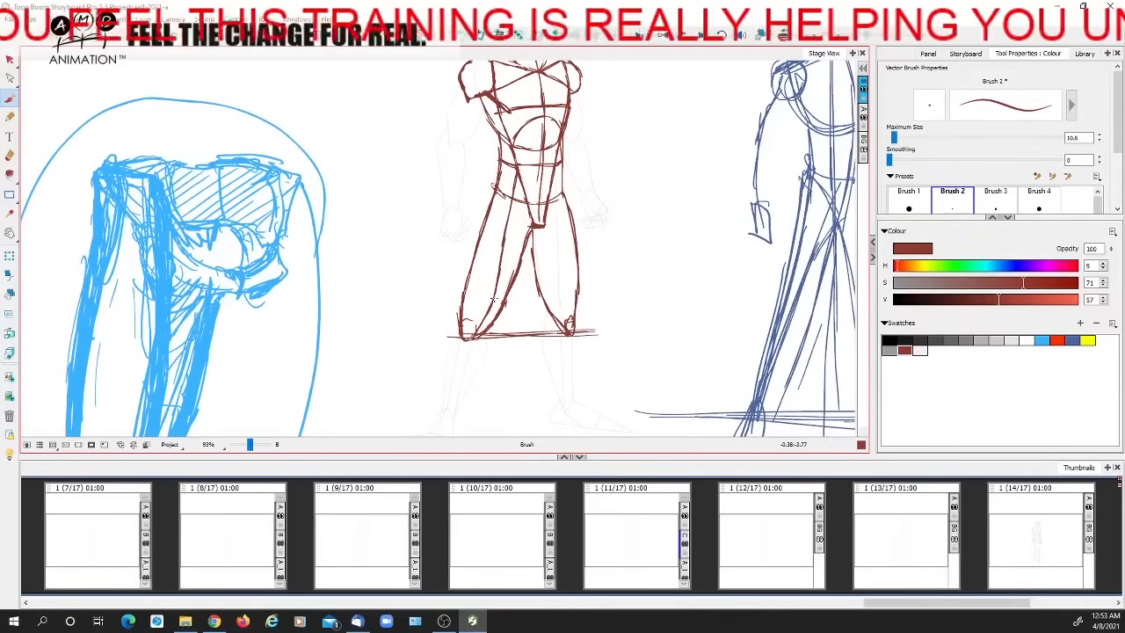
mouse_move(506, 195)
left_mouse_down()
mouse_move(487, 299)
mouse_move(469, 332)
left_mouse_up()
key("ctrl+z")
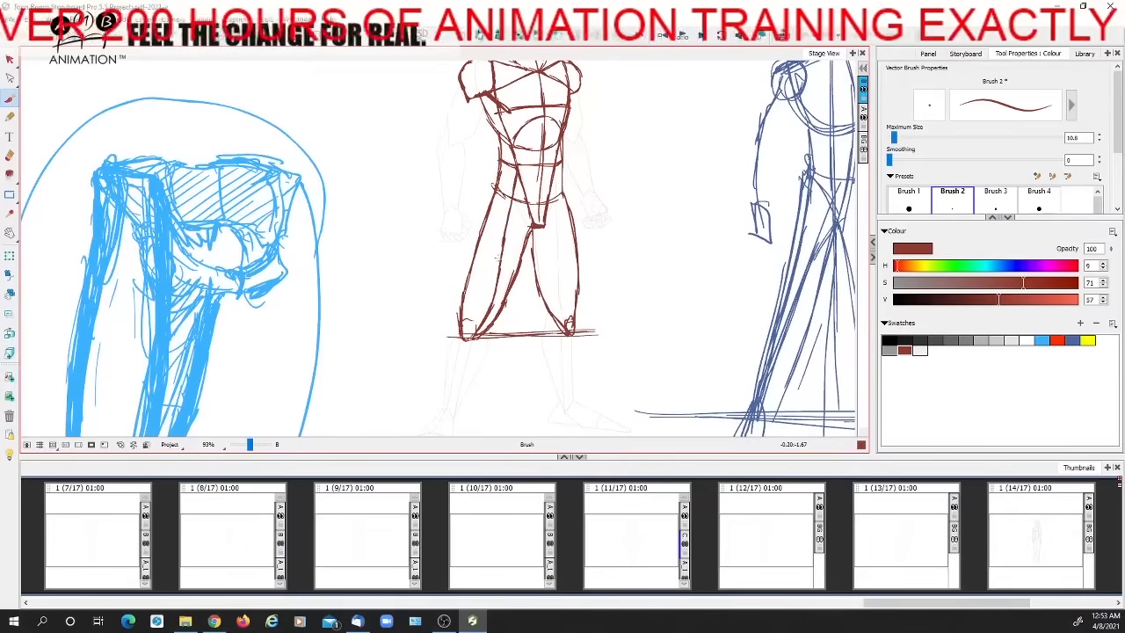
mouse_move(482, 238)
left_mouse_down()
mouse_move(516, 262)
mouse_move(514, 247)
mouse_move(467, 272)
mouse_move(501, 257)
mouse_move(462, 308)
left_mouse_up()
mouse_move(484, 221)
left_mouse_down()
mouse_move(510, 209)
mouse_move(520, 237)
mouse_move(526, 226)
left_mouse_up()
key("ctrl+z")
key("ctrl+z")
key("ctrl+z")
key("ctrl+z")
key("ctrl+z")
key("ctrl+z")
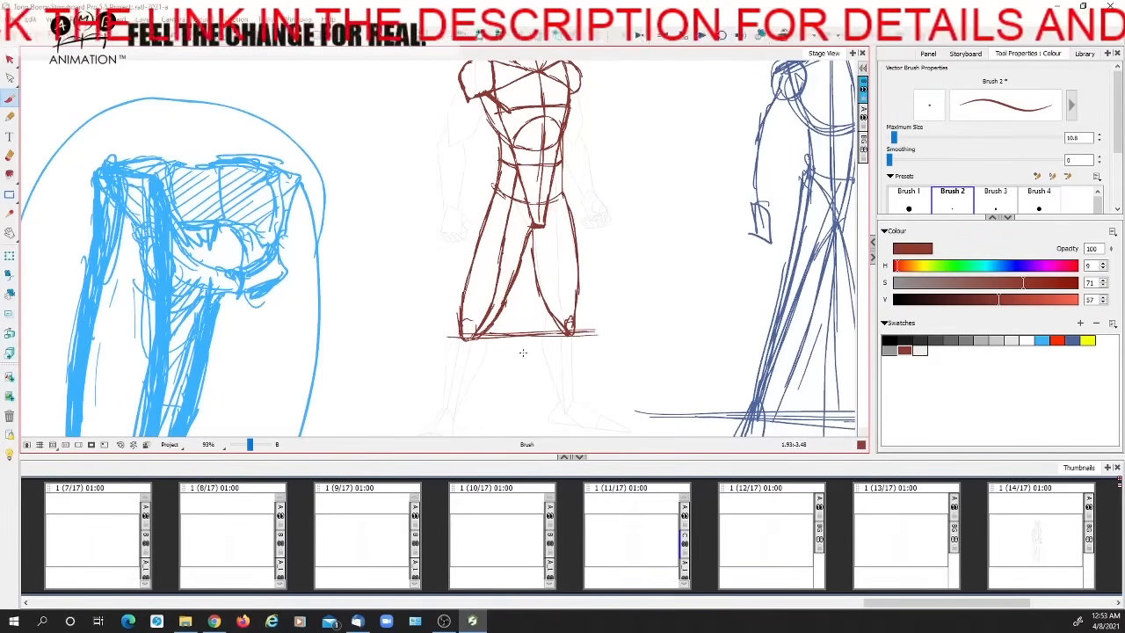
Sketch the contour line down the far thigh of the dark red construction figure
left_click_drag(251, 445, 253, 446)
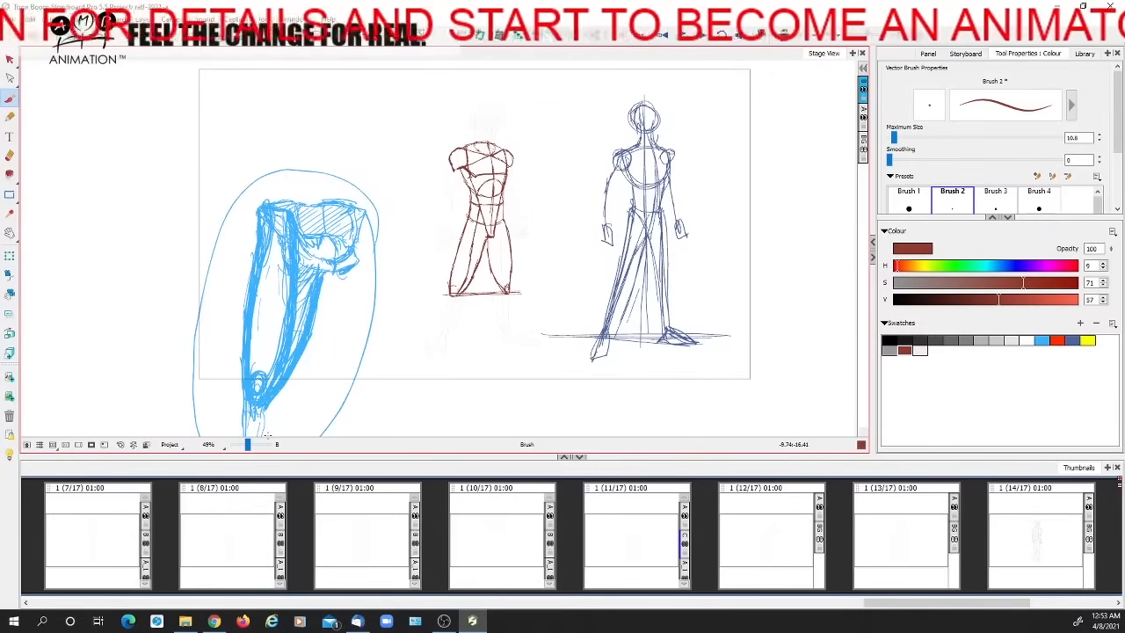
left_click_drag(247, 445, 247, 447)
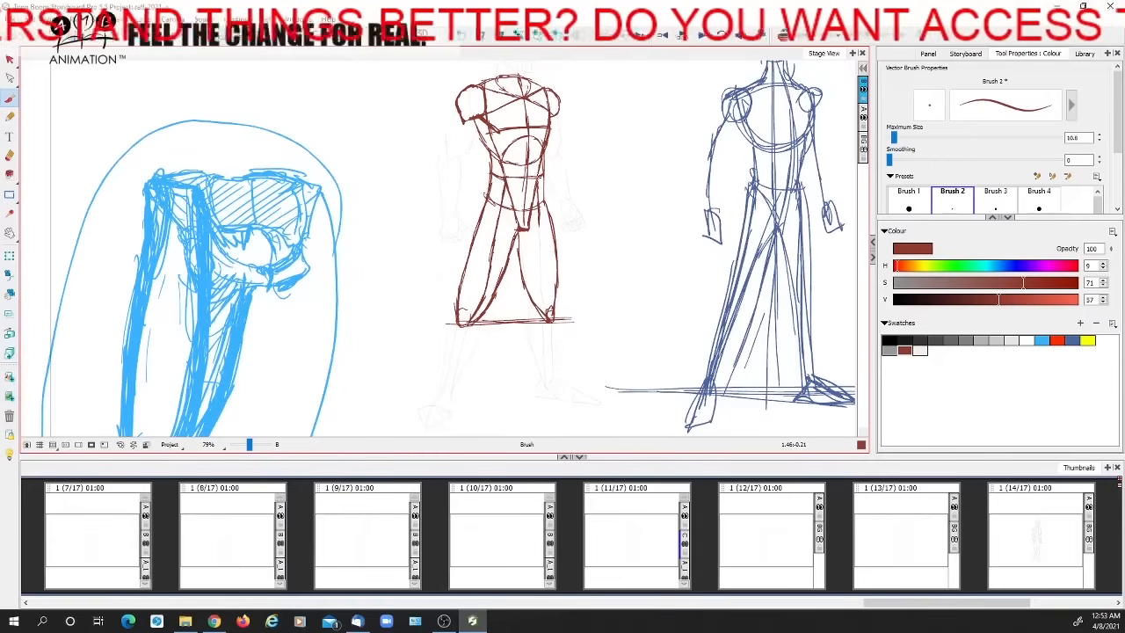
left_click_drag(538, 211, 545, 313)
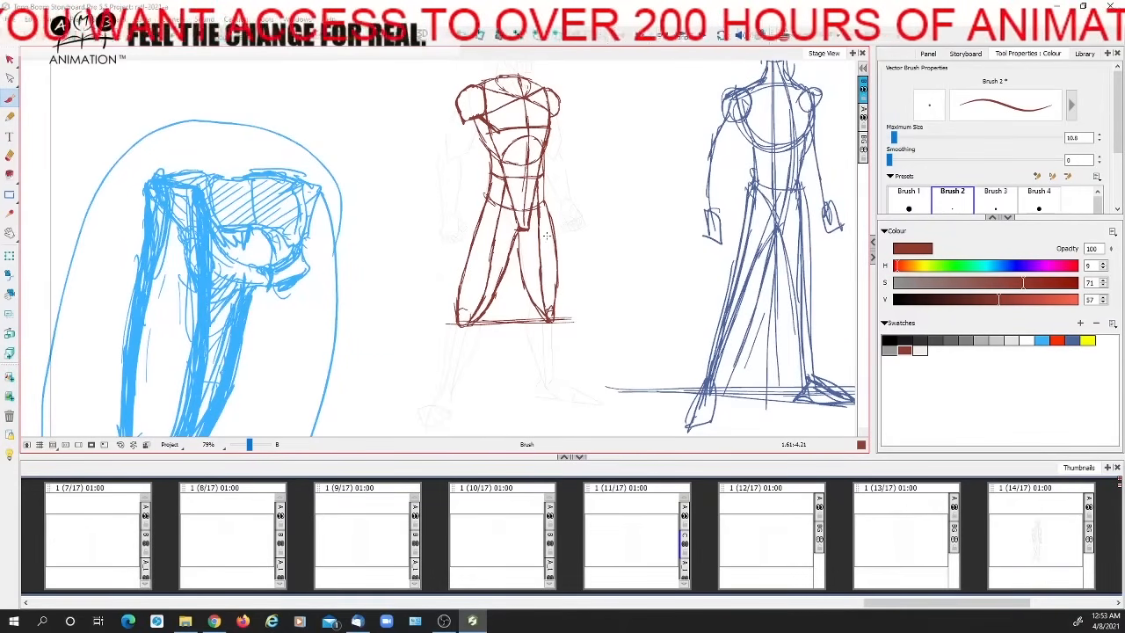
left_click_drag(519, 246, 517, 279)
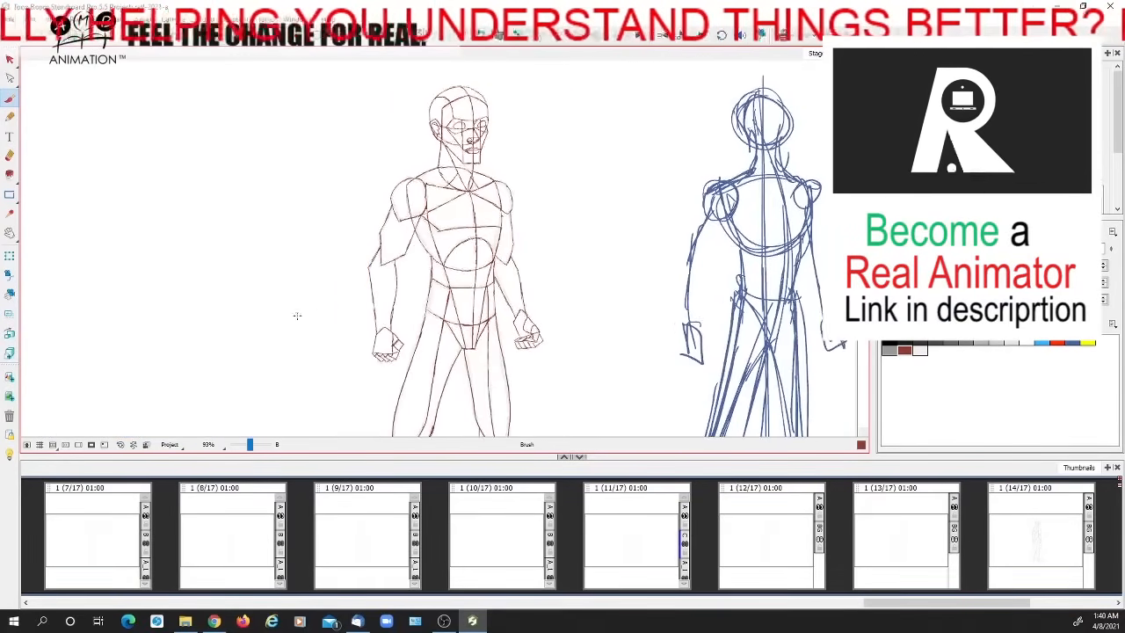
Compare the proportions of the completed red construction figure with the blue gesture sketch beside it
left_click_drag(292, 266, 258, 258)
left_click(10, 60)
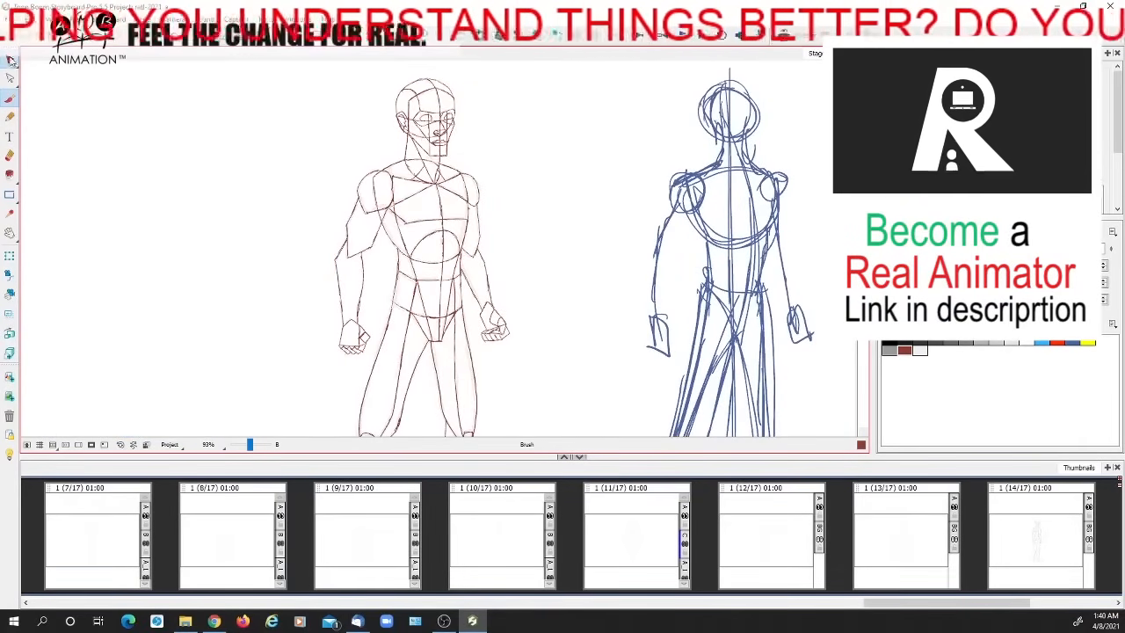
left_click(393, 238)
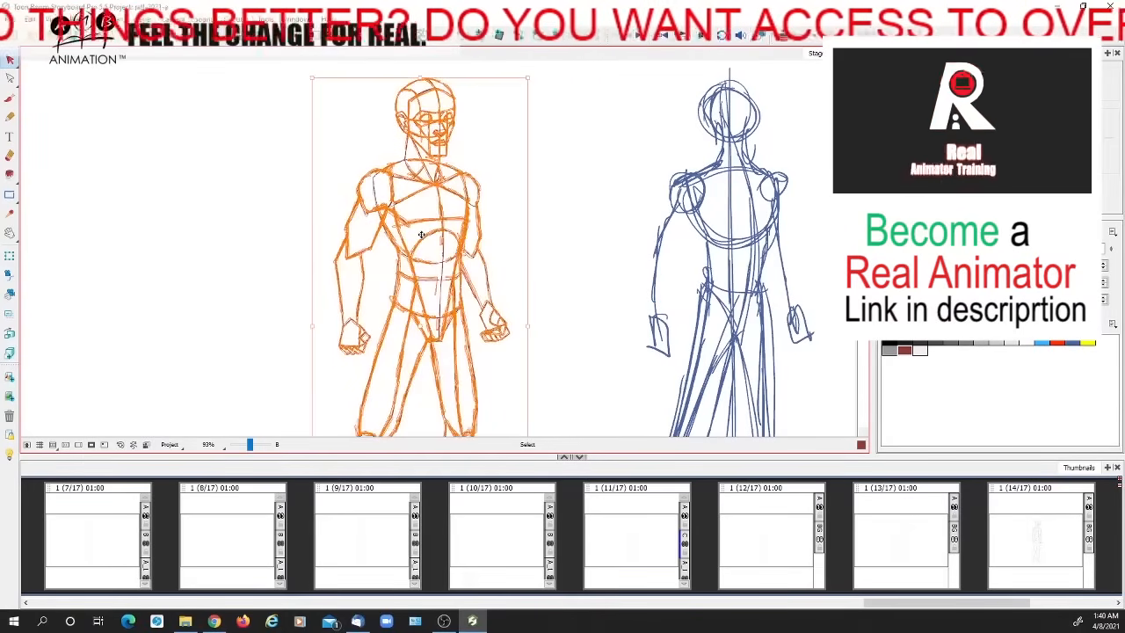
key("Escape")
left_click_drag(252, 446, 256, 448)
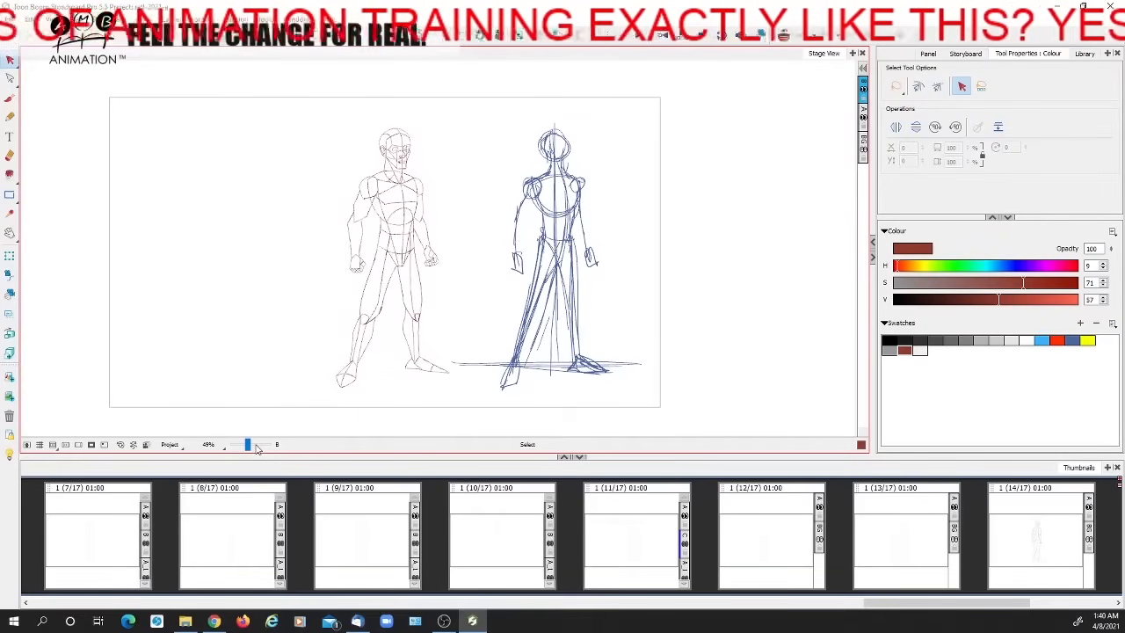
left_click_drag(257, 448, 245, 447)
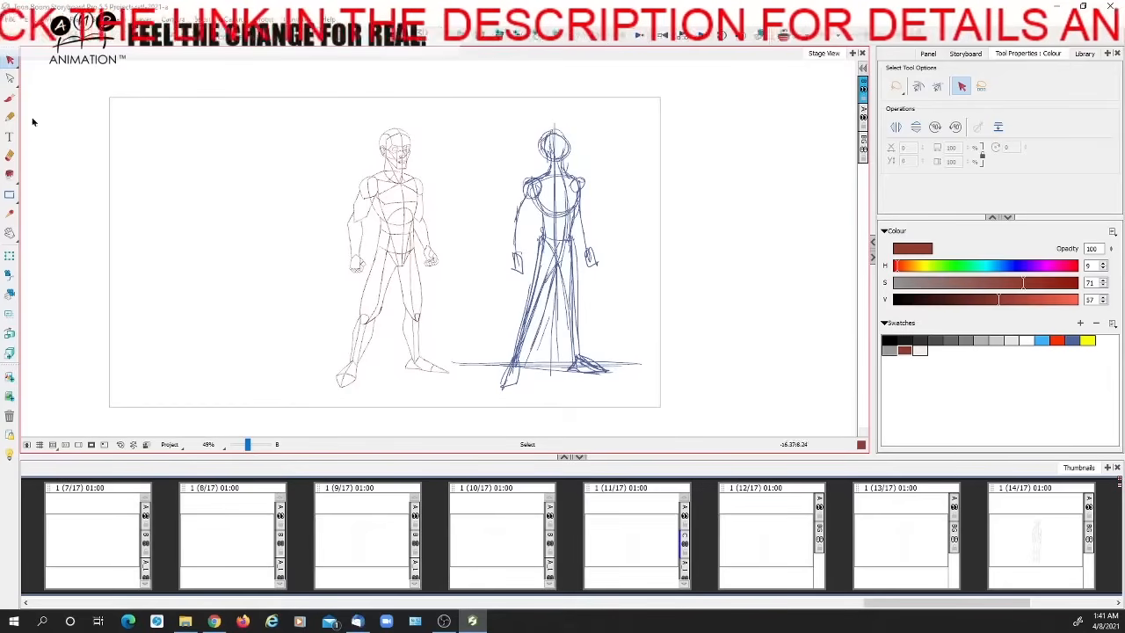
left_click(9, 98)
mouse_move(524, 114)
left_mouse_down()
mouse_move(483, 167)
mouse_move(608, 372)
left_mouse_up()
left_click_drag(635, 334, 541, 119)
key("ctrl+z")
mouse_move(456, 300)
left_mouse_down()
mouse_move(352, 114)
mouse_move(475, 273)
left_mouse_up()
left_click_drag(474, 273, 467, 227)
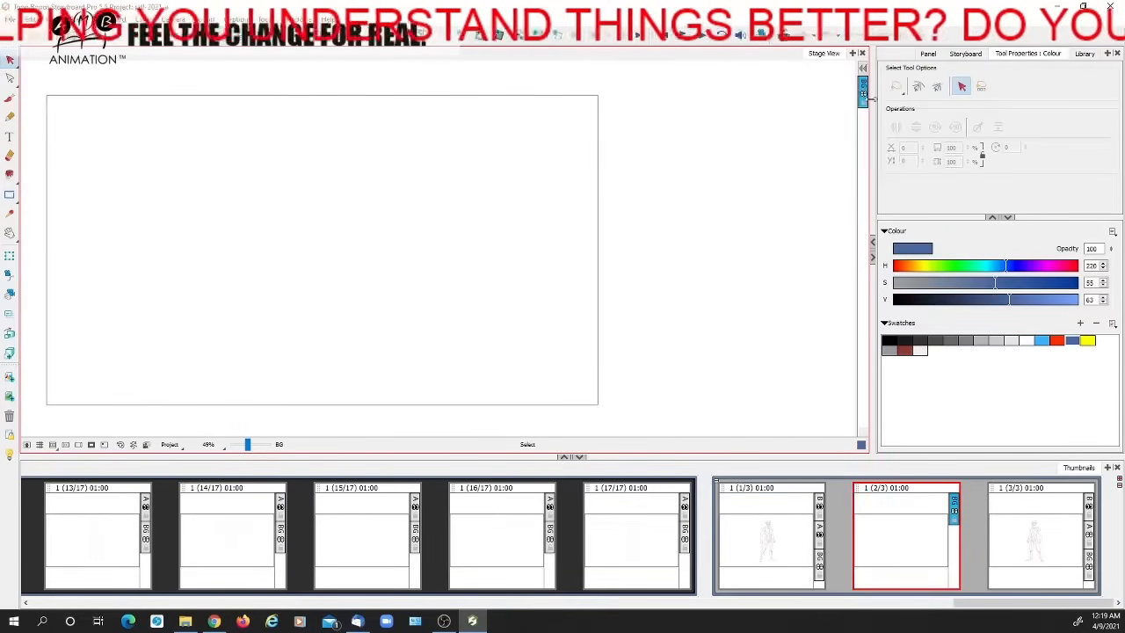
Paste the copied figure layer into the middle panel (2/3) and turn on onion skin for the neighbouring panels
left_click(866, 90)
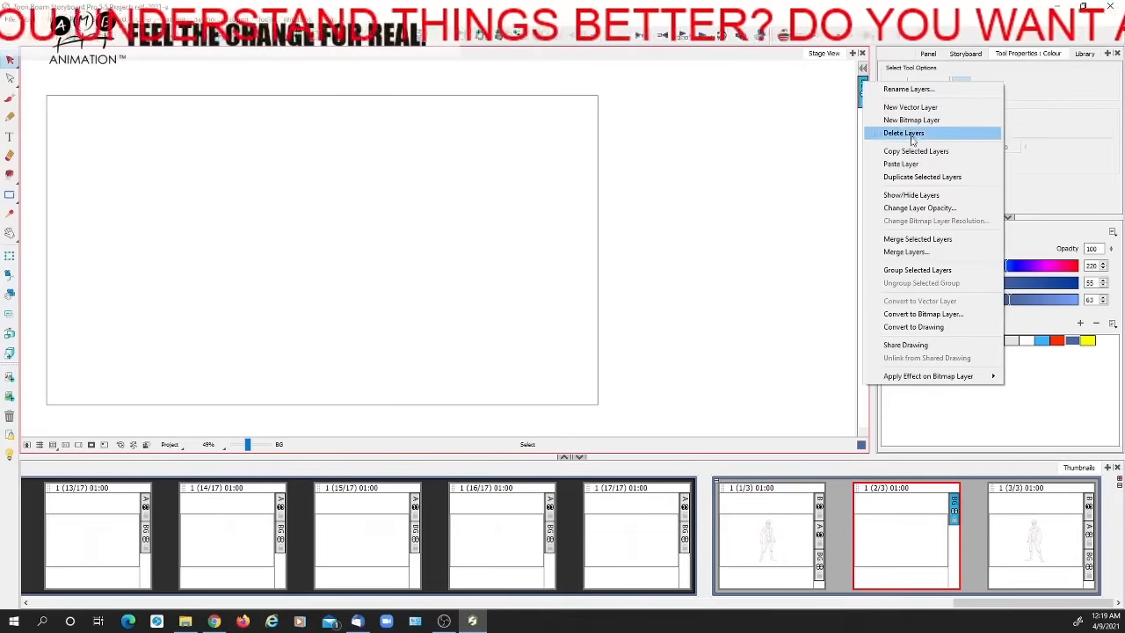
left_click(902, 164)
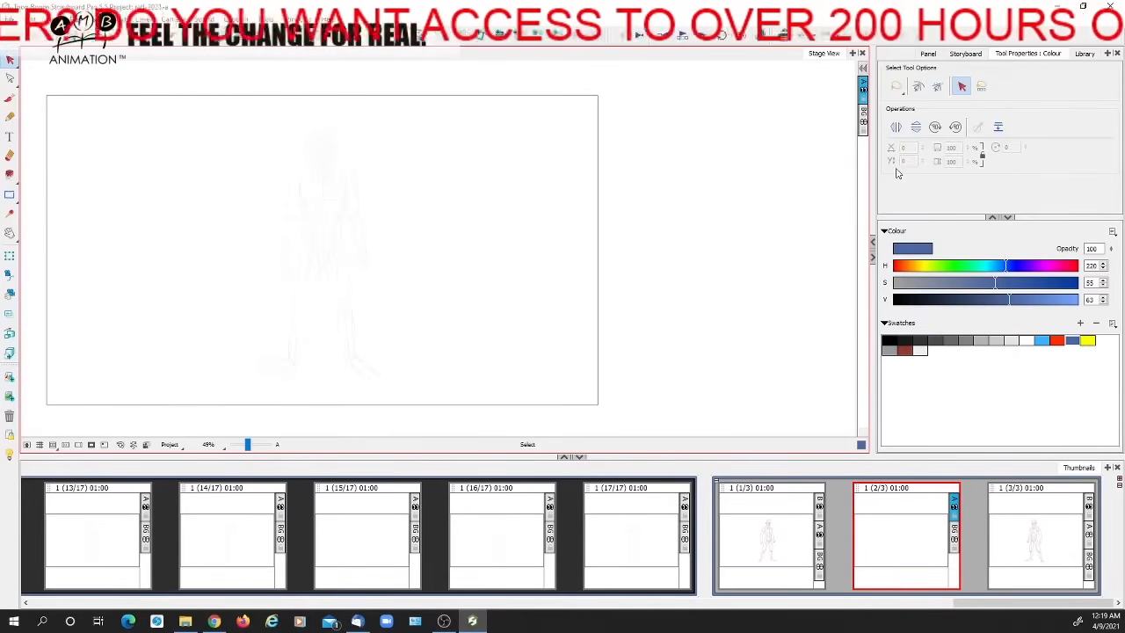
left_click(8, 98)
left_click_drag(246, 445, 250, 443)
key("space")
mouse_move(301, 276)
left_mouse_down()
mouse_move(638, 274)
mouse_move(605, 271)
left_mouse_up()
left_click(782, 37)
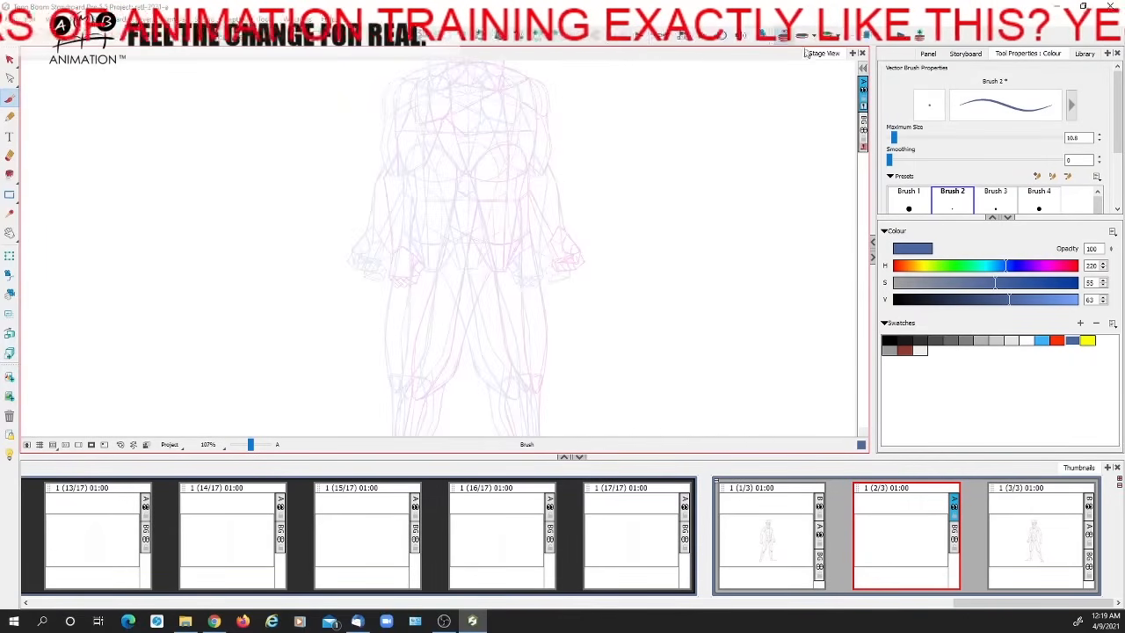
left_click(784, 39)
left_click(784, 38)
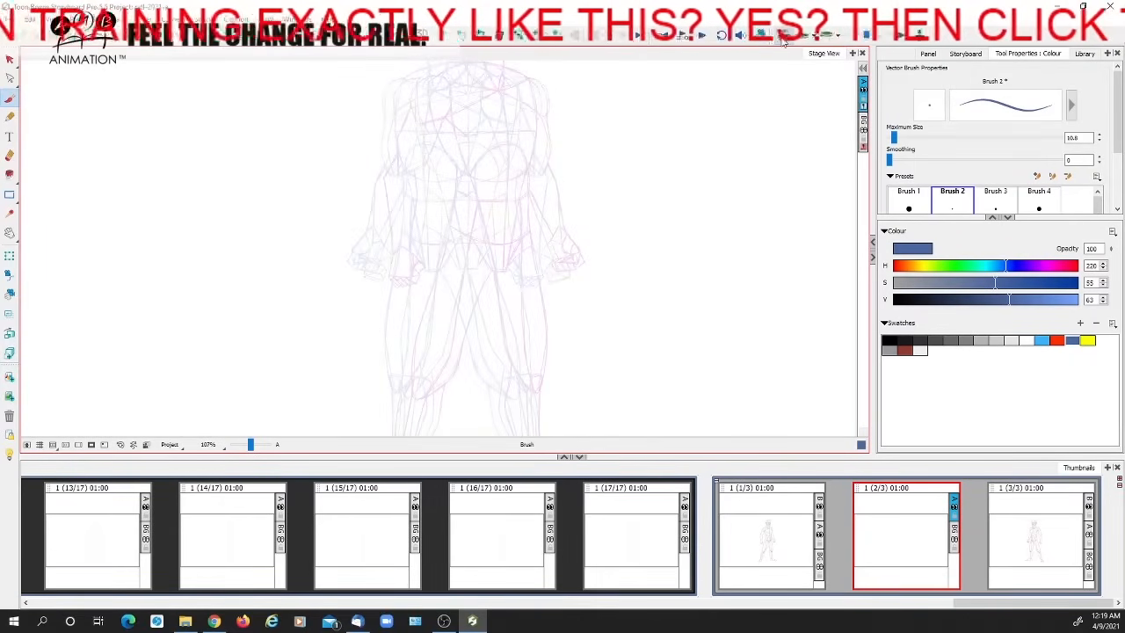
Examine the overlapping onion-skinned construction figures from head to feet
key("space")
mouse_move(586, 346)
left_mouse_down()
mouse_move(595, 308)
mouse_move(540, 225)
mouse_move(540, 203)
mouse_move(586, 365)
left_mouse_up()
scroll(448, 193, "up", 5)
left_click_drag(419, 197, 448, 347)
left_click(905, 349)
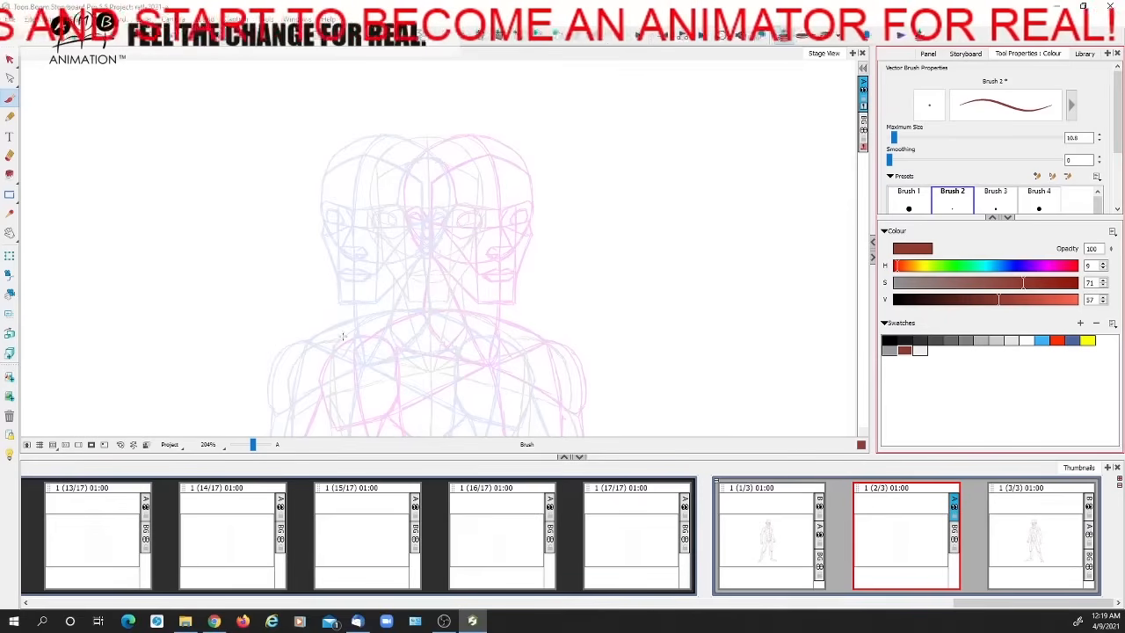
mouse_move(464, 378)
left_mouse_down()
mouse_move(449, 238)
mouse_move(478, 222)
mouse_move(478, 176)
left_mouse_up()
left_click_drag(476, 360, 481, 172)
left_click_drag(505, 326, 509, 181)
left_click_drag(515, 347, 515, 203)
left_click_drag(494, 268, 508, 276)
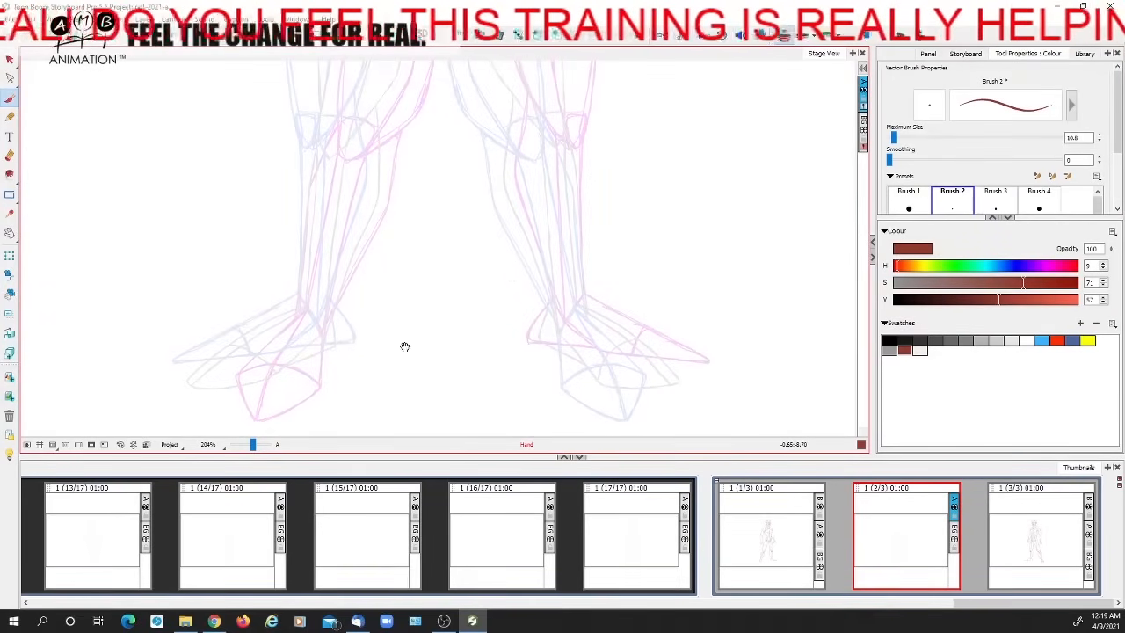
mouse_move(443, 156)
left_mouse_down()
mouse_move(445, 188)
mouse_move(424, 201)
mouse_move(433, 321)
left_mouse_up()
left_click_drag(439, 176, 439, 349)
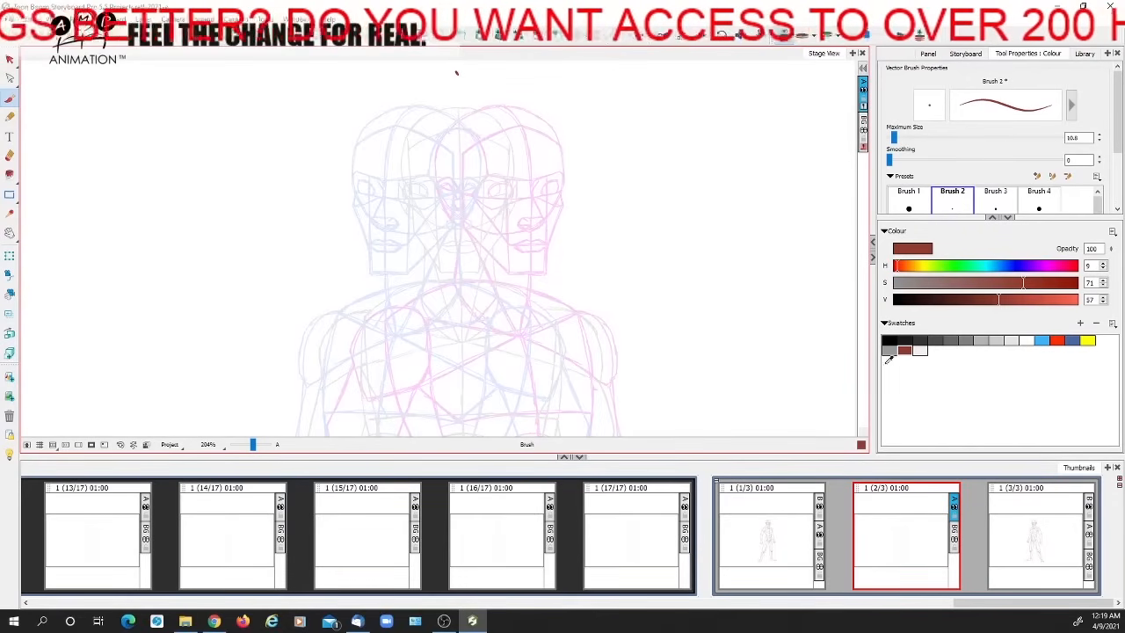
Draw a blue vertical centre line from above the head down to the ankles of the overlapping onion-skinned figures
left_click(1068, 340)
left_click_drag(250, 445, 250, 446)
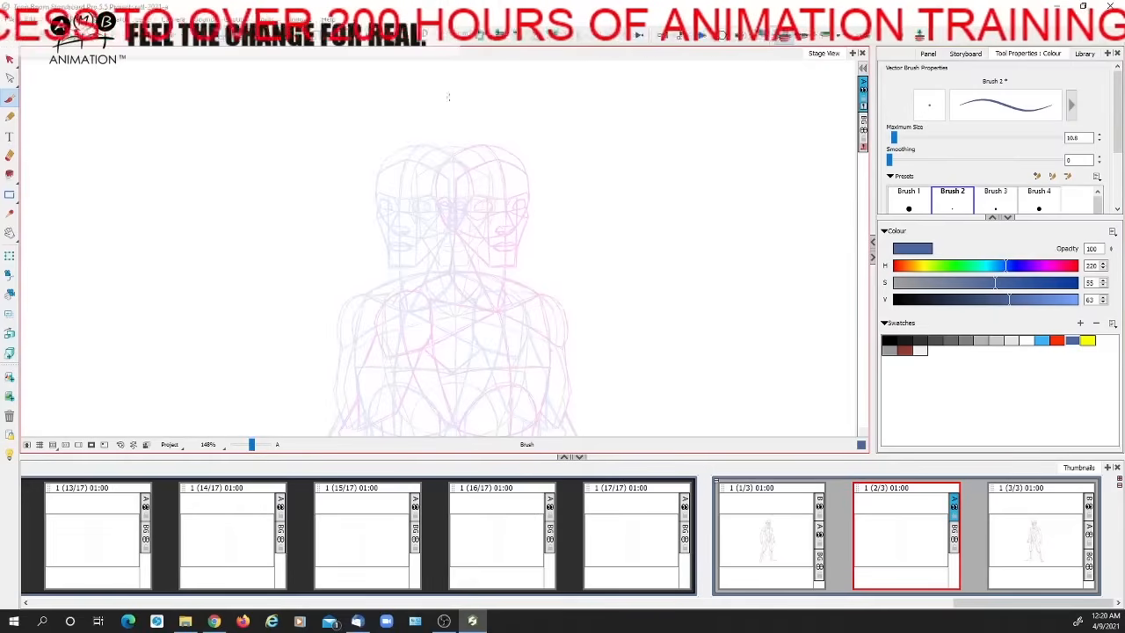
left_click_drag(455, 113, 454, 230)
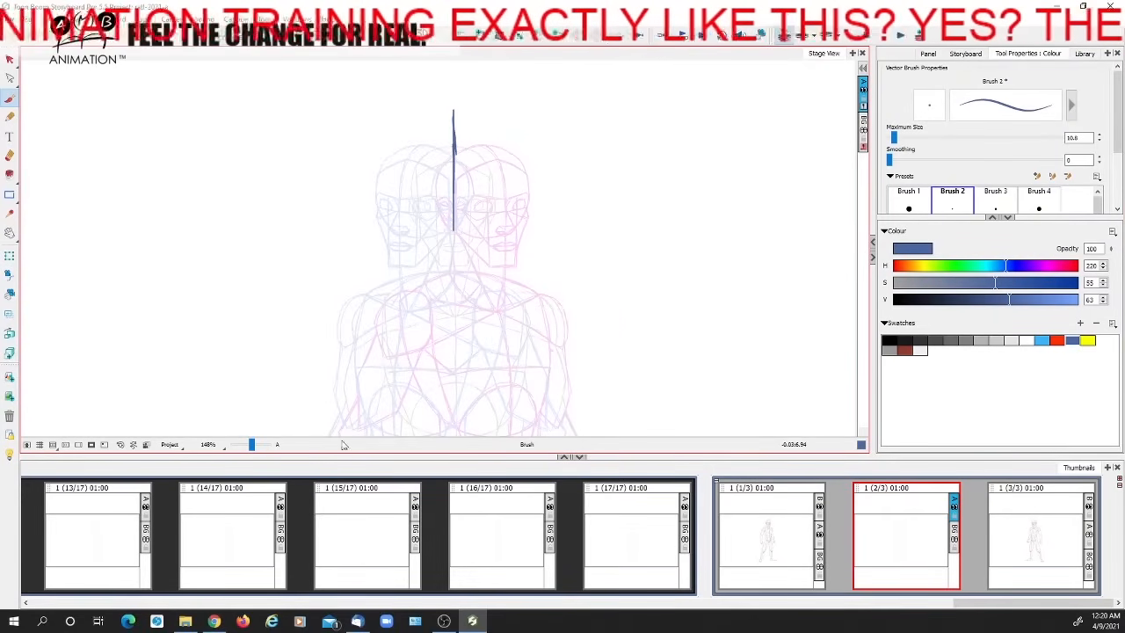
left_click_drag(252, 445, 250, 446)
left_click_drag(413, 331, 407, 237)
left_click_drag(444, 113, 442, 234)
left_click_drag(445, 226, 443, 322)
left_click_drag(439, 369, 441, 248)
left_click_drag(445, 144, 442, 313)
left_click_drag(437, 251, 444, 348)
mouse_move(440, 339)
left_mouse_down()
mouse_move(456, 176)
mouse_move(443, 375)
left_mouse_up()
mouse_move(444, 315)
left_mouse_down()
mouse_move(450, 397)
mouse_move(458, 350)
left_mouse_up()
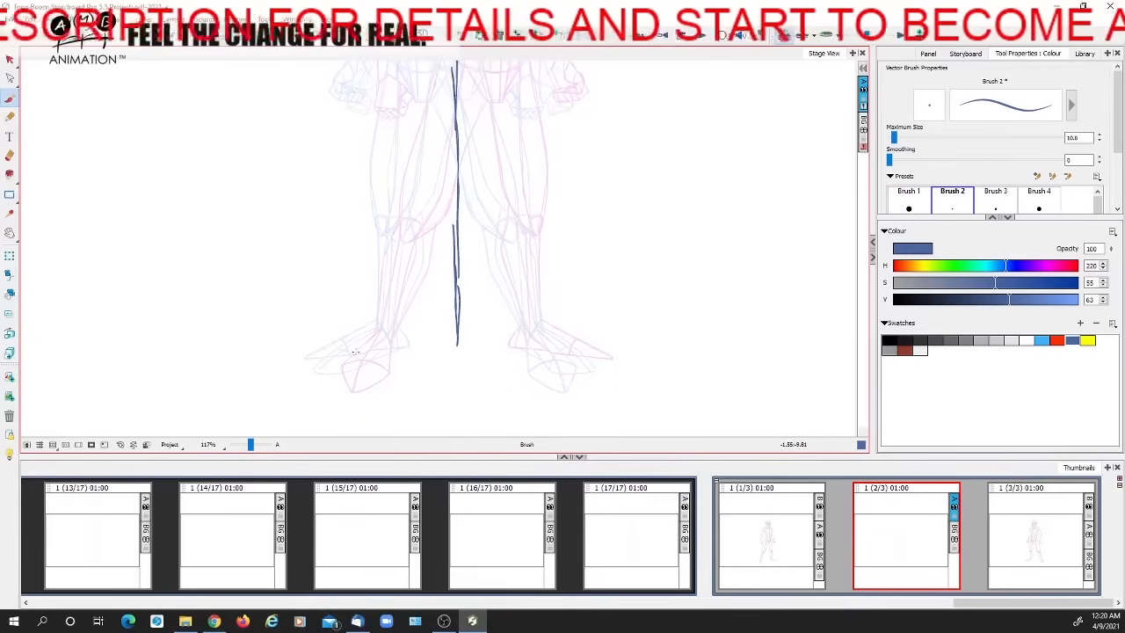
Draw a horizontal blue guide line across the ankles of the onion-skinned figures
left_click_drag(378, 350, 411, 350)
left_click_drag(340, 351, 531, 348)
left_click_drag(459, 350, 559, 351)
mouse_move(385, 350)
left_mouse_down()
mouse_move(457, 348)
mouse_move(456, 426)
left_mouse_up()
Draw horizontal blue guide lines across the lower torso, shoulders, top of the head and chin of the onion-skinned figures
left_click_drag(465, 220, 469, 312)
left_click_drag(373, 267, 540, 269)
left_click_drag(537, 185, 534, 315)
mouse_move(375, 226)
left_mouse_down()
mouse_move(550, 228)
mouse_move(580, 273)
left_mouse_up()
left_click_drag(390, 256, 565, 266)
left_click_drag(417, 167, 485, 166)
left_click_drag(525, 239, 524, 213)
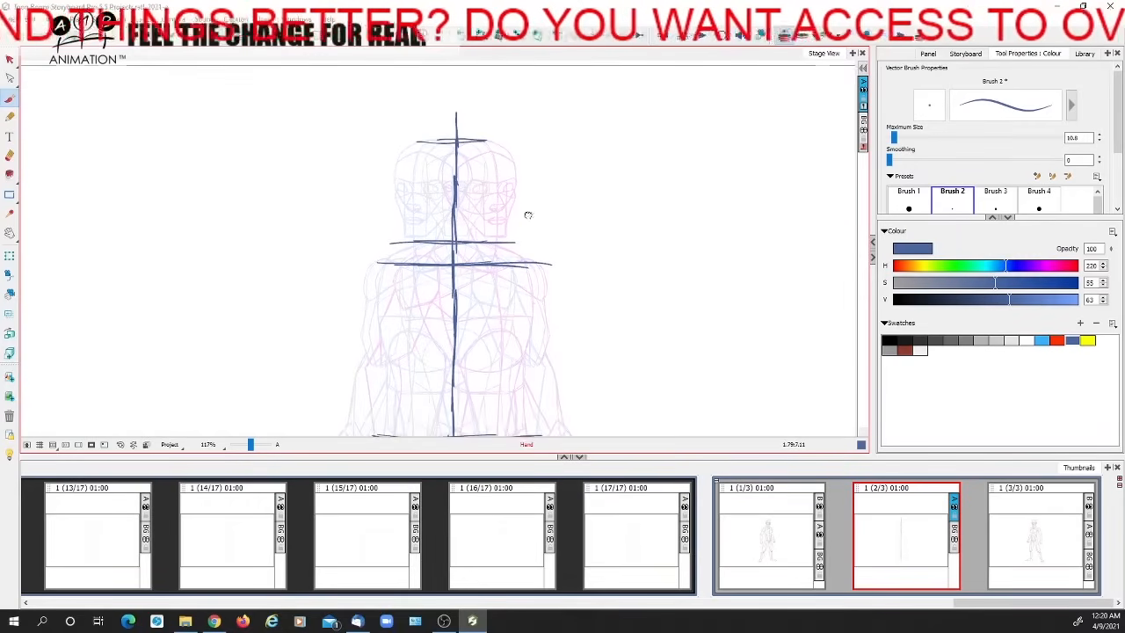
left_click_drag(402, 237, 506, 235)
Draw horizontal blue guide lines across the head at the mouth, nose, eye and hairline levels
key("2")
left_click_drag(406, 308, 392, 354)
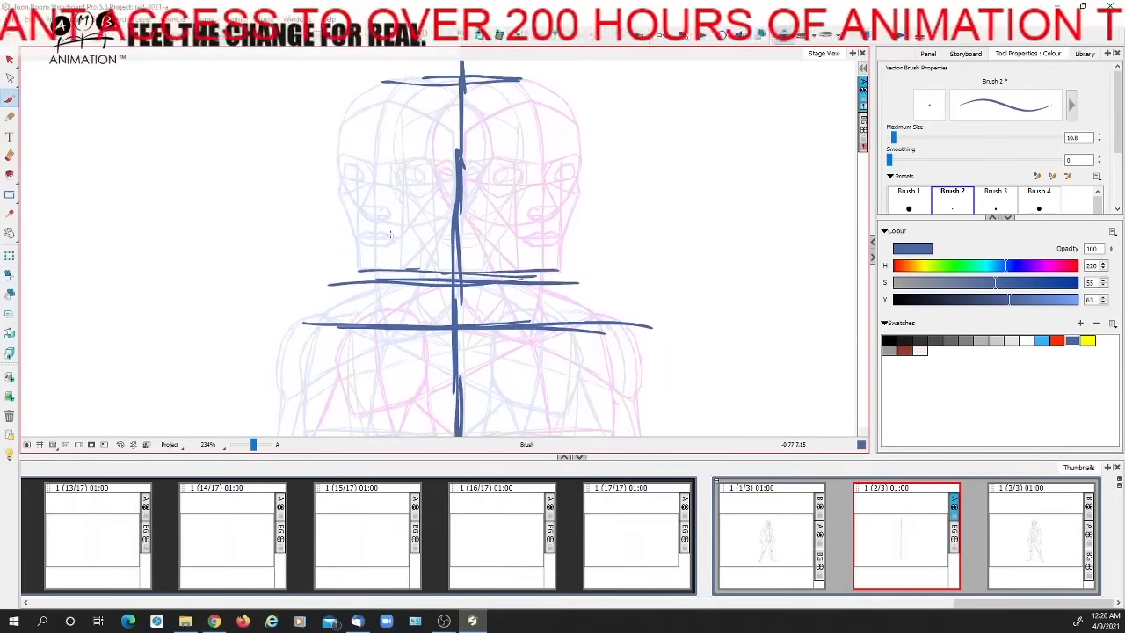
left_click_drag(432, 239, 556, 238)
left_click_drag(378, 213, 564, 209)
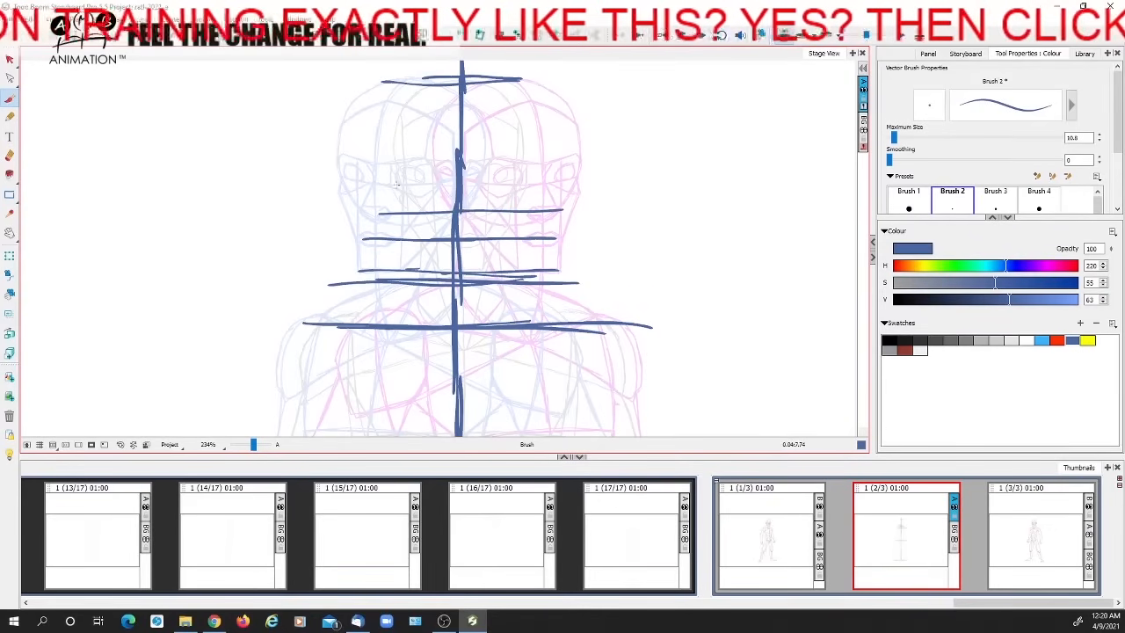
left_click_drag(411, 185, 550, 185)
left_click_drag(387, 104, 547, 102)
Check the torsos in the neighbouring panels and draw a horizontal blue guide line at the base of the chest in panel 2/3
key("space")
left_click_drag(561, 355, 560, 169)
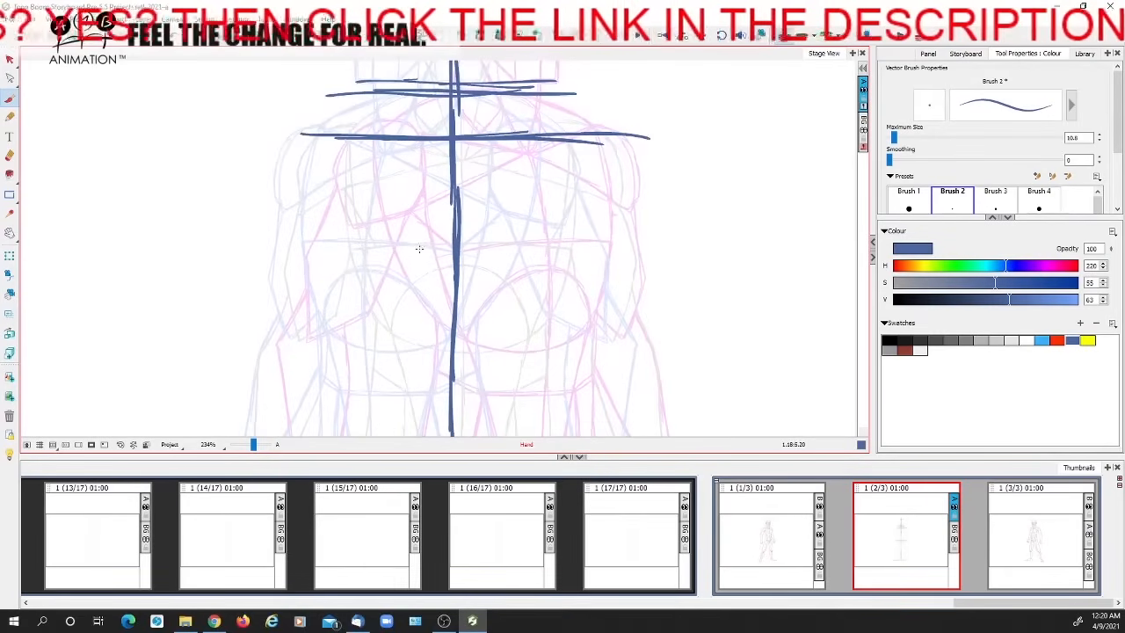
key("a")
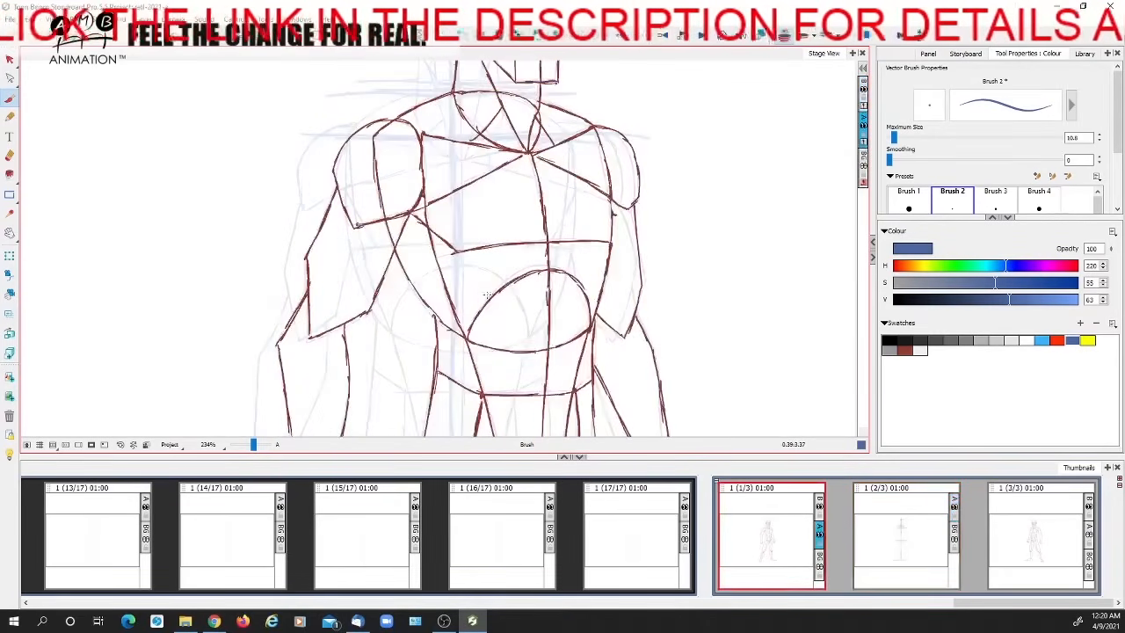
key("f")
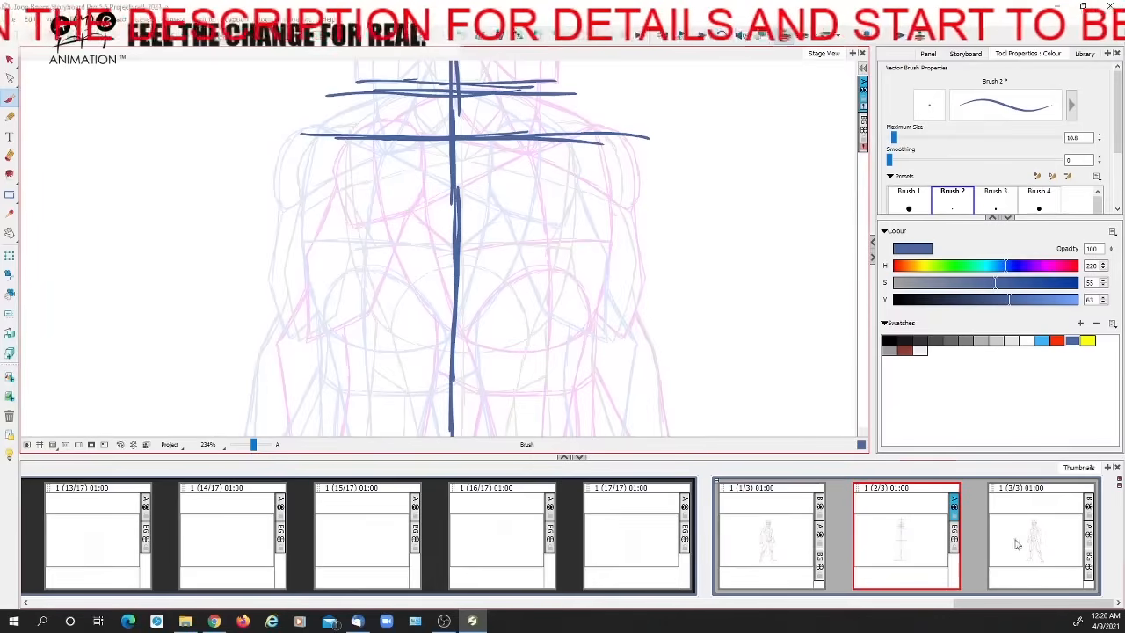
key("f")
key("a")
key("a")
key("f")
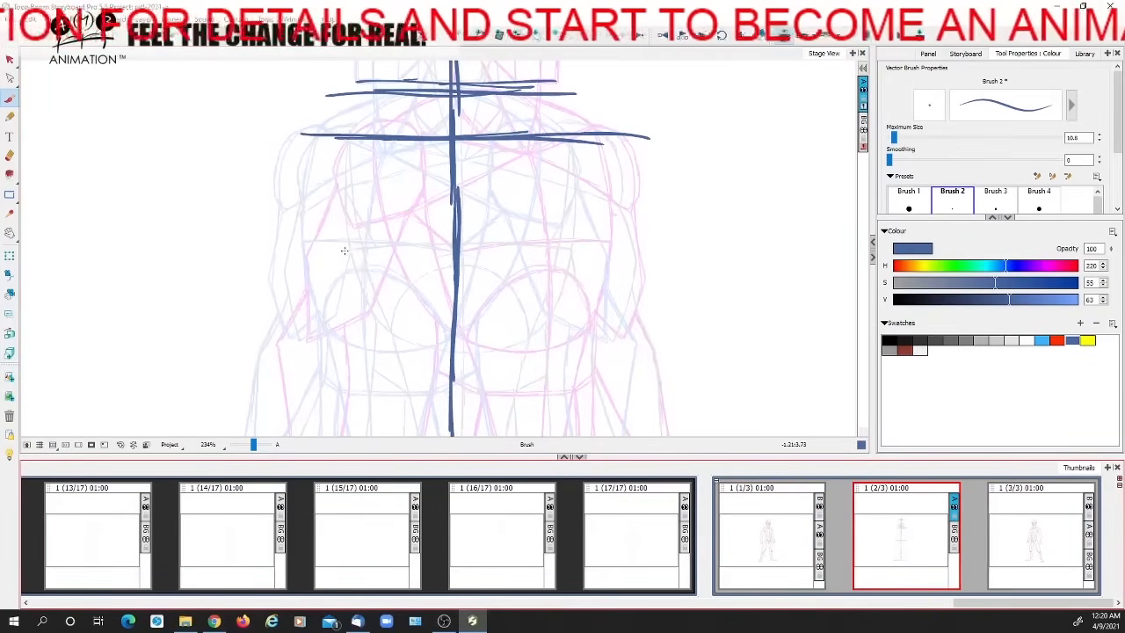
left_click_drag(360, 246, 571, 245)
left_click_drag(392, 245, 340, 246)
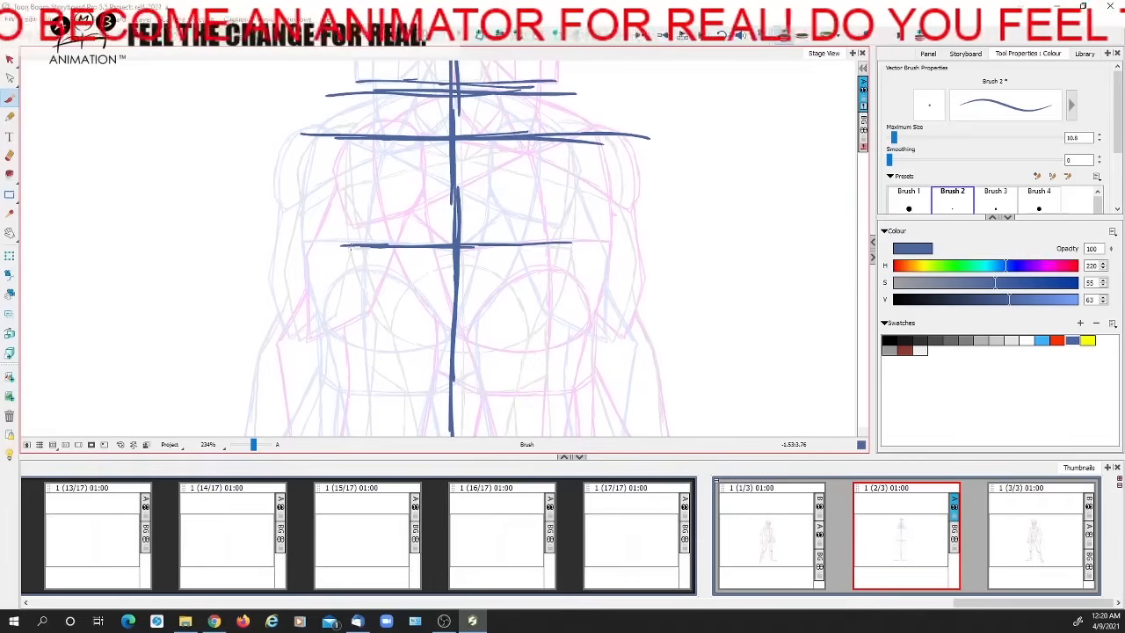
Try marking the outer and centre points of the chest line against the figures in the neighbouring panels
left_click(782, 538)
left_click(1046, 540)
left_click(803, 540)
left_click(895, 542)
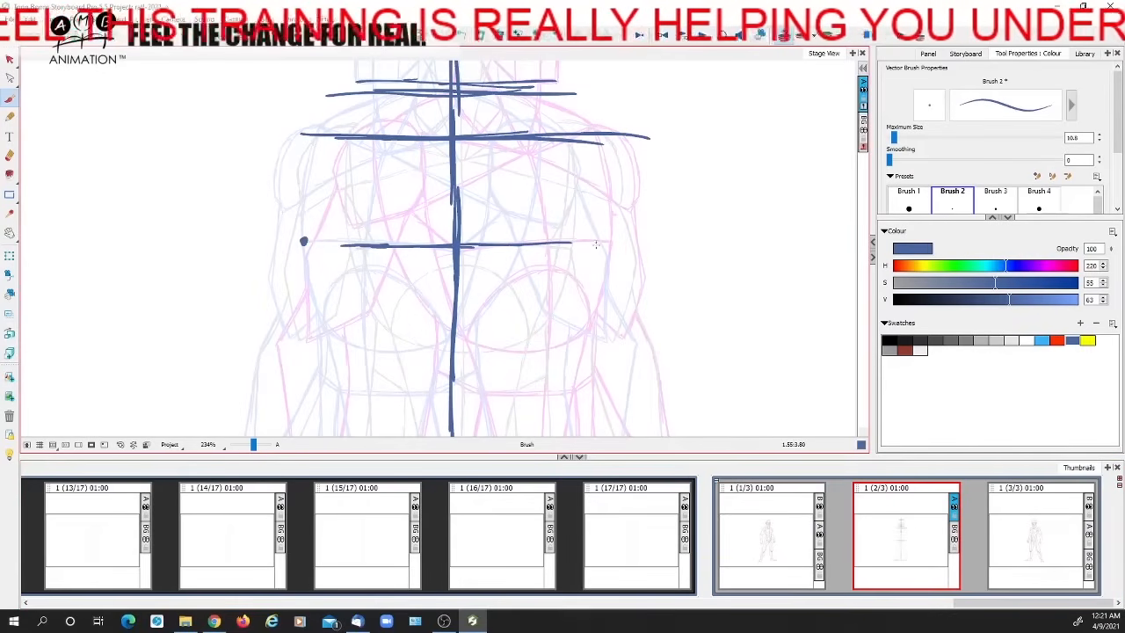
left_click_drag(606, 242, 299, 239)
key("ctrl+z")
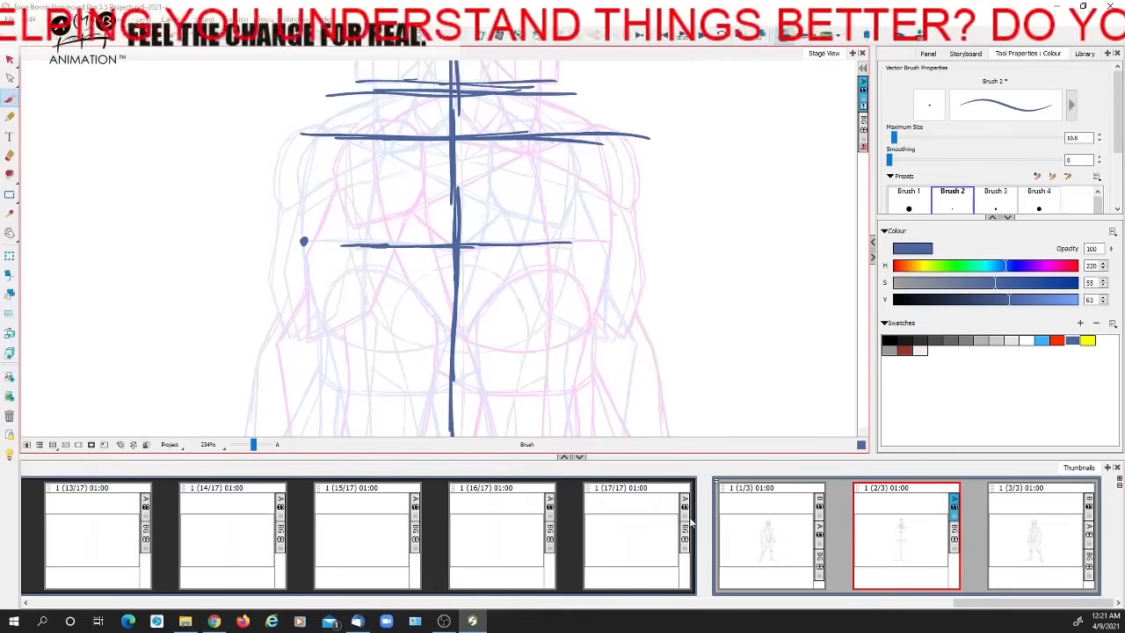
key("ctrl+z")
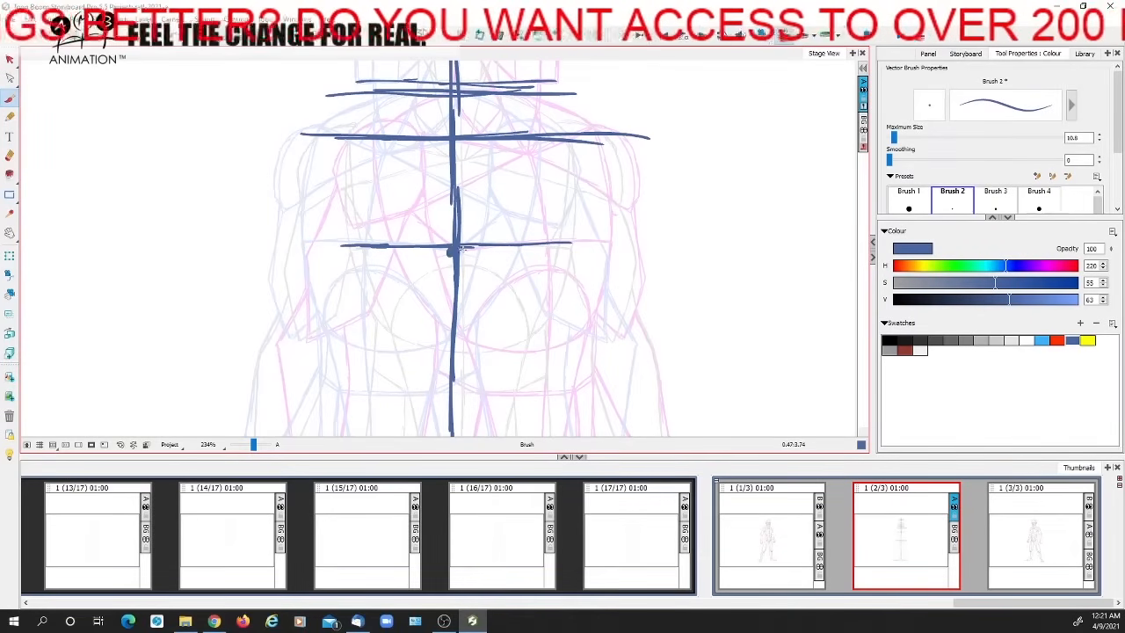
key("ctrl+z")
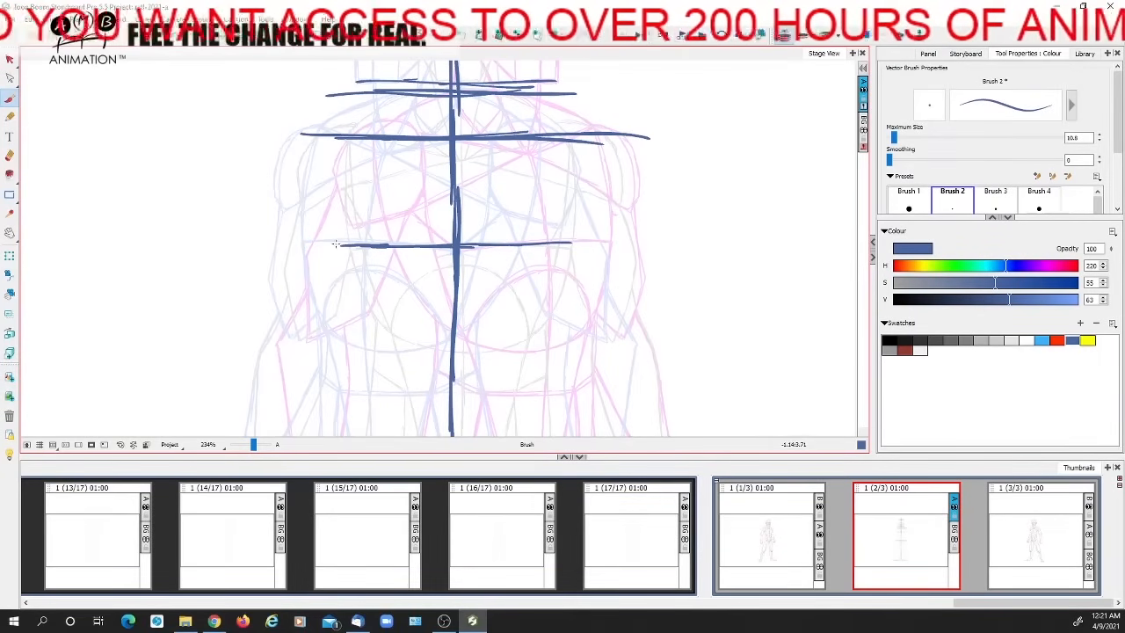
Compare the chest position by flipping back and forth between the three panels
left_click(904, 533)
key("Right")
key("Left")
key("Left")
key("Right")
key("Right")
key("Left")
key("Left")
key("Right")
key("Right")
key("Left")
key("Left")
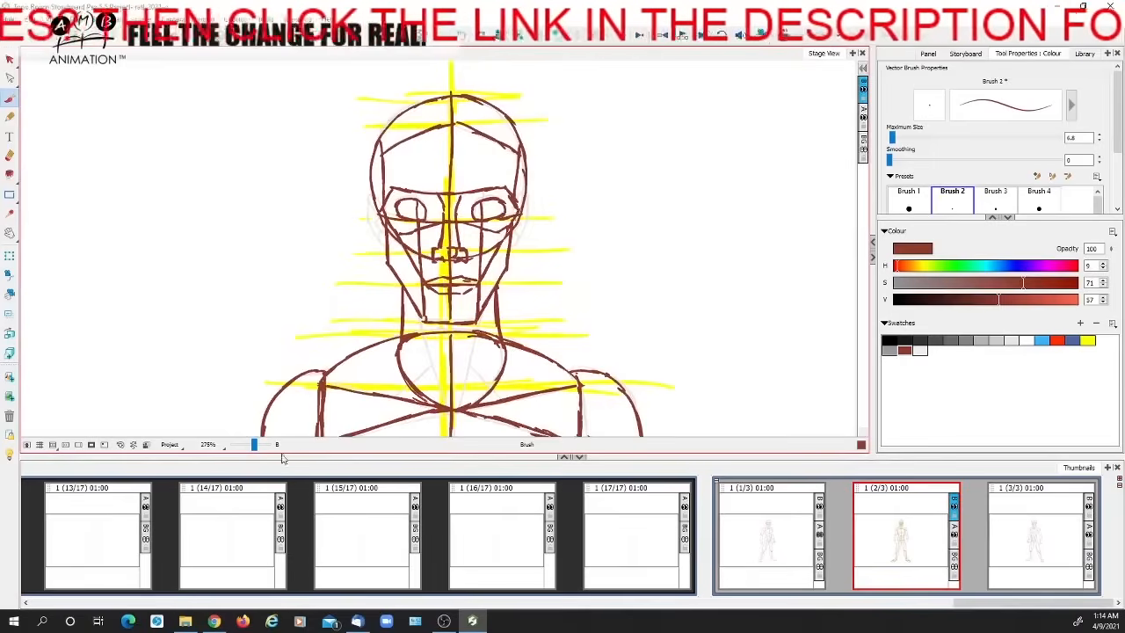
Compare the front-view head in panel 2/3 with the three-quarter head in panel 1/3
left_click_drag(255, 446, 257, 445)
left_click_drag(586, 289, 539, 324)
key("Left")
key("Right")
key("alt+e")
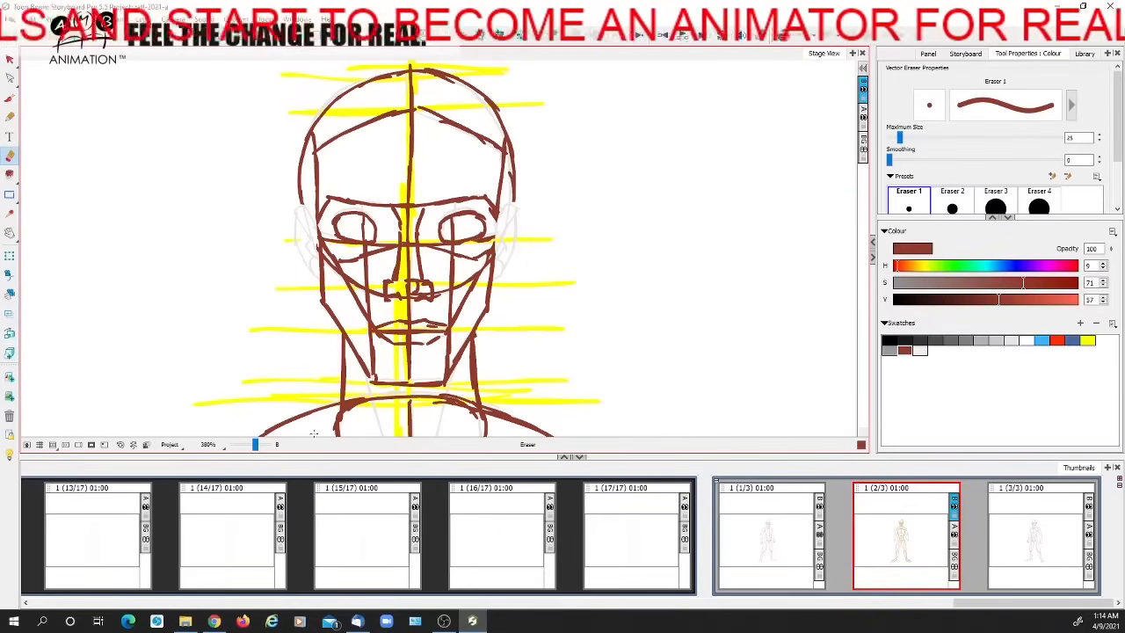
key("alt+b")
key("Left")
key("Right")
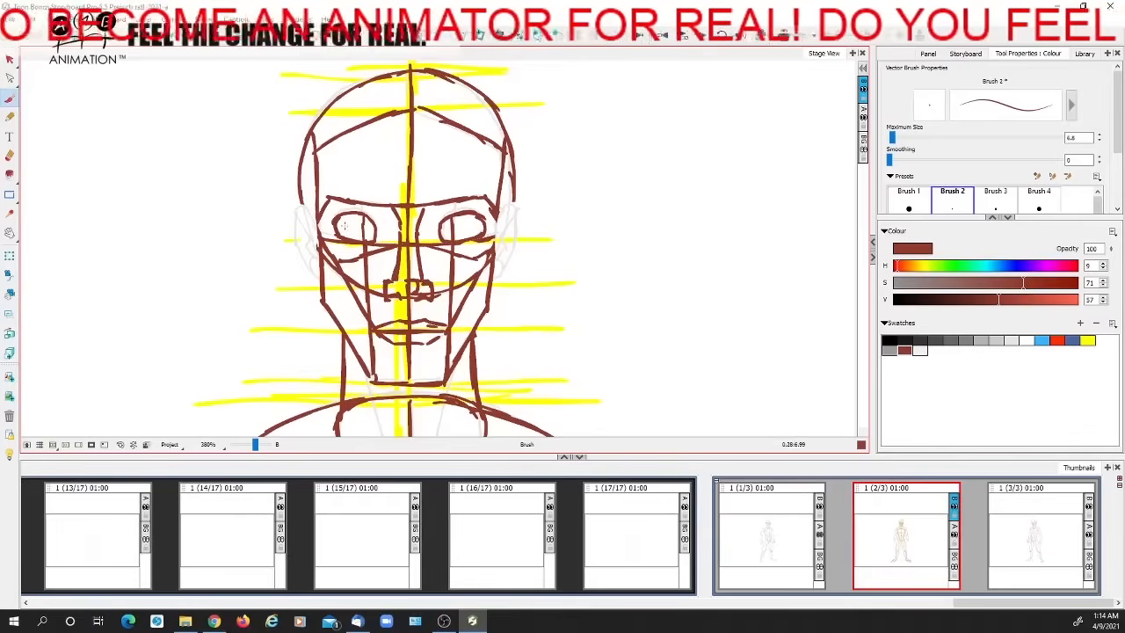
key("Left")
key("Right")
key("Left")
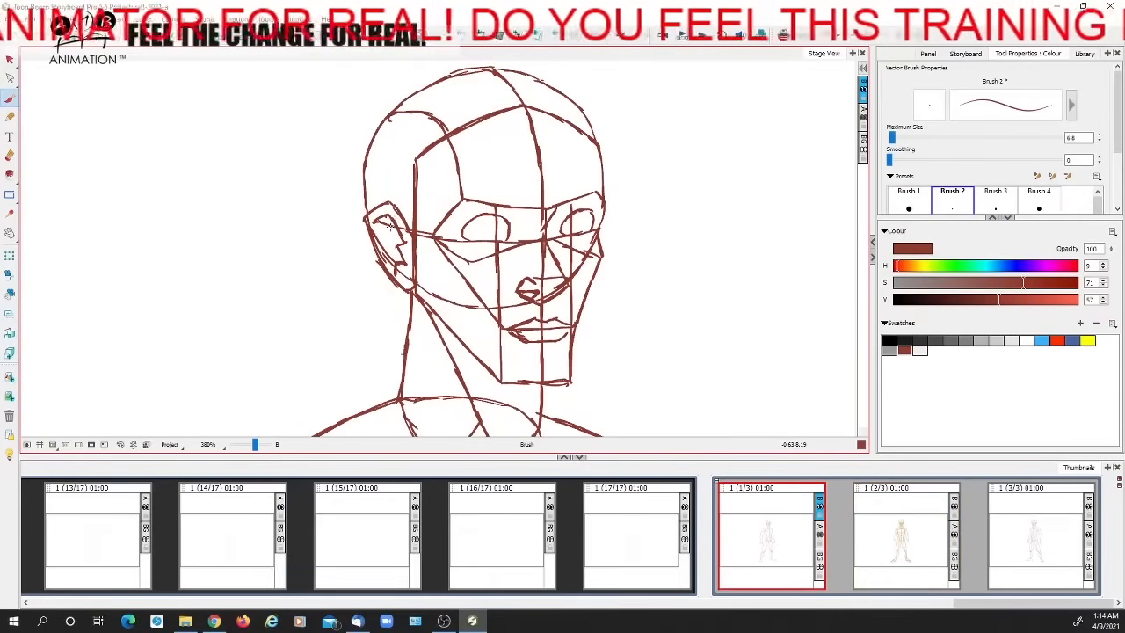
key("Right")
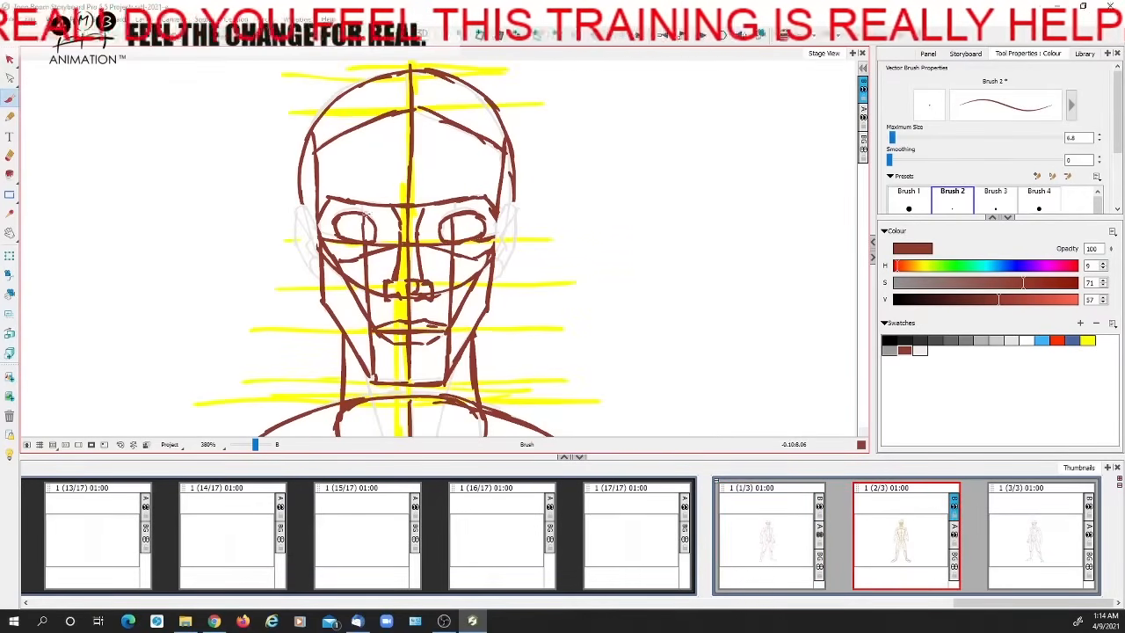
Sketch a wide and a narrow blue oval beside the front-view head, with width arrows across each
left_click_drag(168, 300, 365, 278)
left_click(1072, 340)
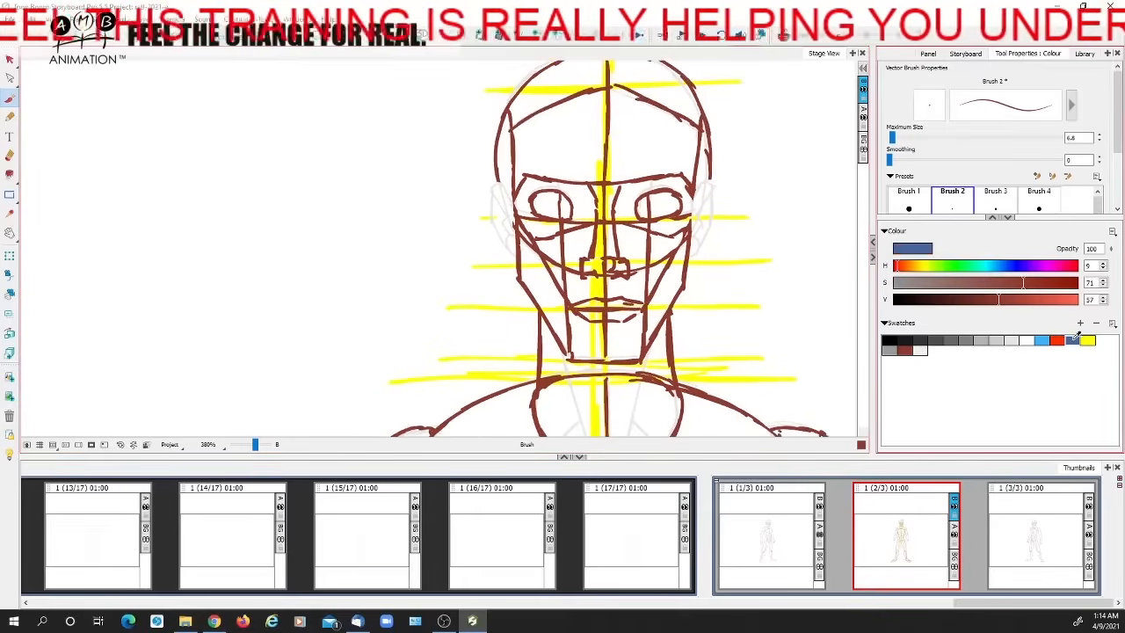
mouse_move(256, 176)
left_mouse_down()
mouse_move(236, 292)
mouse_move(255, 172)
left_mouse_up()
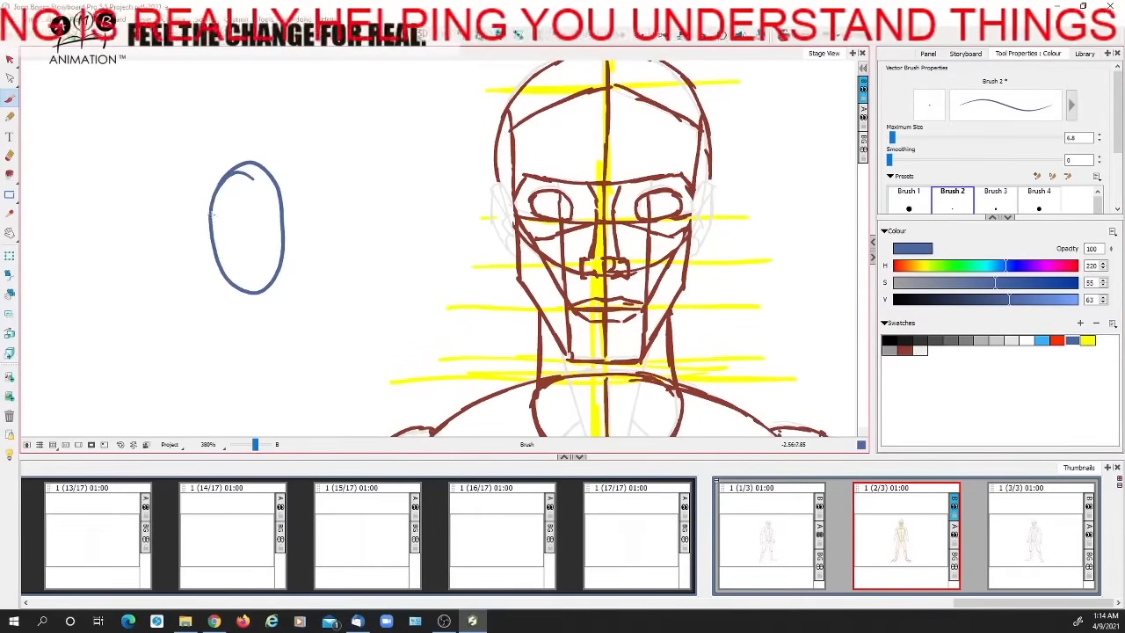
mouse_move(341, 168)
left_mouse_down()
mouse_move(325, 207)
mouse_move(369, 215)
mouse_move(334, 264)
left_mouse_up()
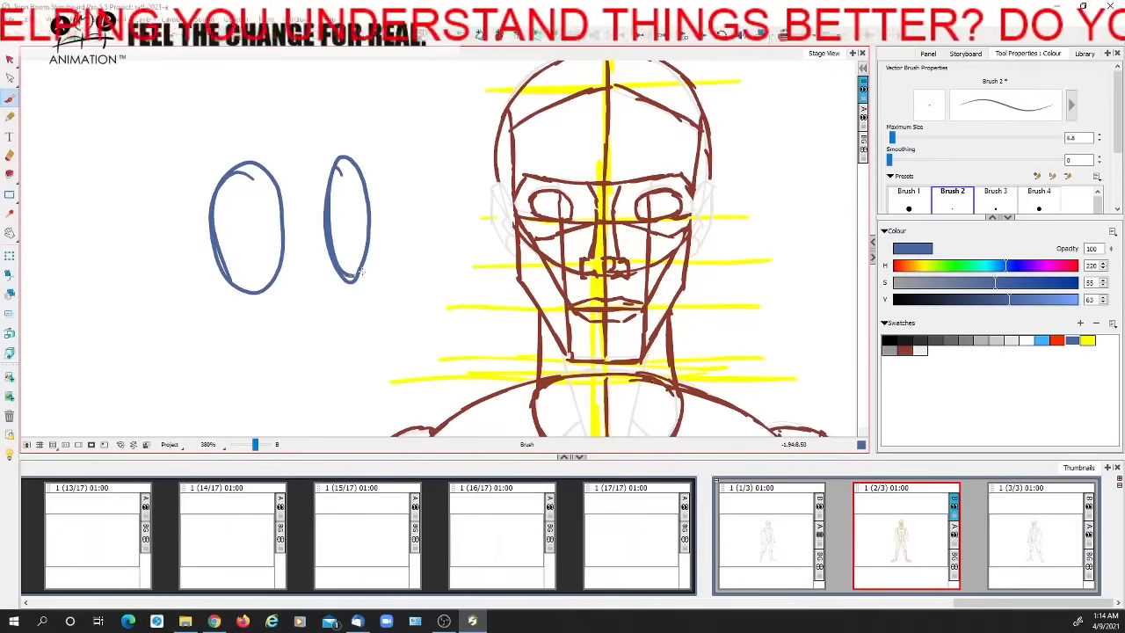
left_click_drag(216, 230, 282, 224)
mouse_move(271, 213)
left_mouse_down()
mouse_move(283, 221)
mouse_move(272, 231)
mouse_move(211, 232)
mouse_move(231, 239)
left_mouse_up()
mouse_move(335, 225)
left_mouse_down()
mouse_move(365, 216)
mouse_move(357, 228)
mouse_move(333, 222)
left_mouse_up()
left_click_drag(332, 223, 344, 230)
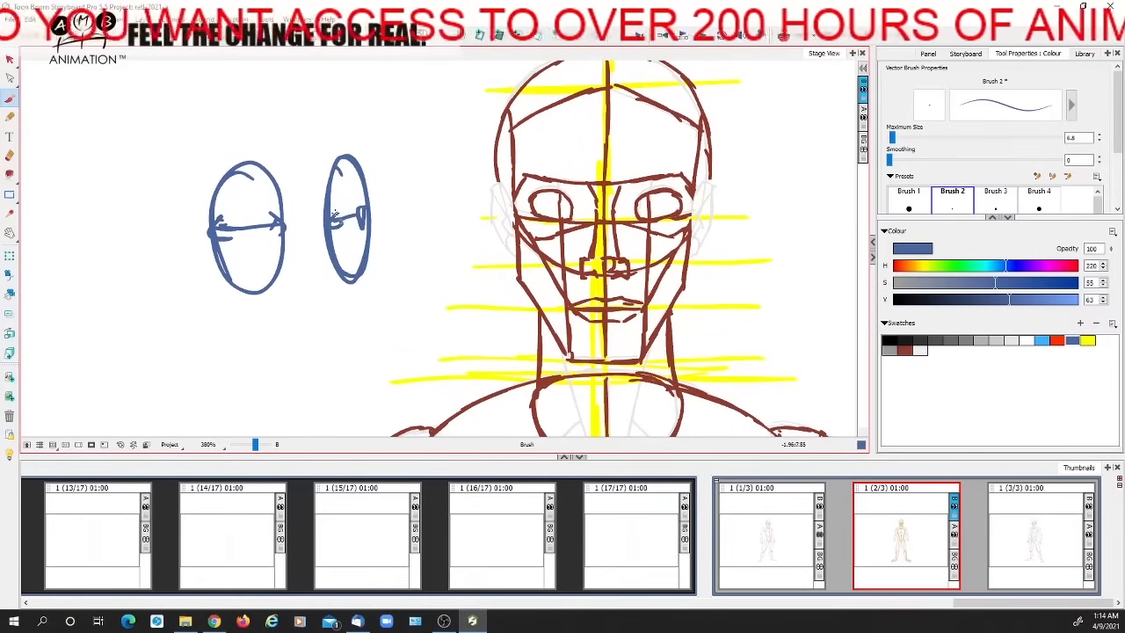
Delete both blue ovals with their width arrows and return to the Brush tool
left_click(9, 60)
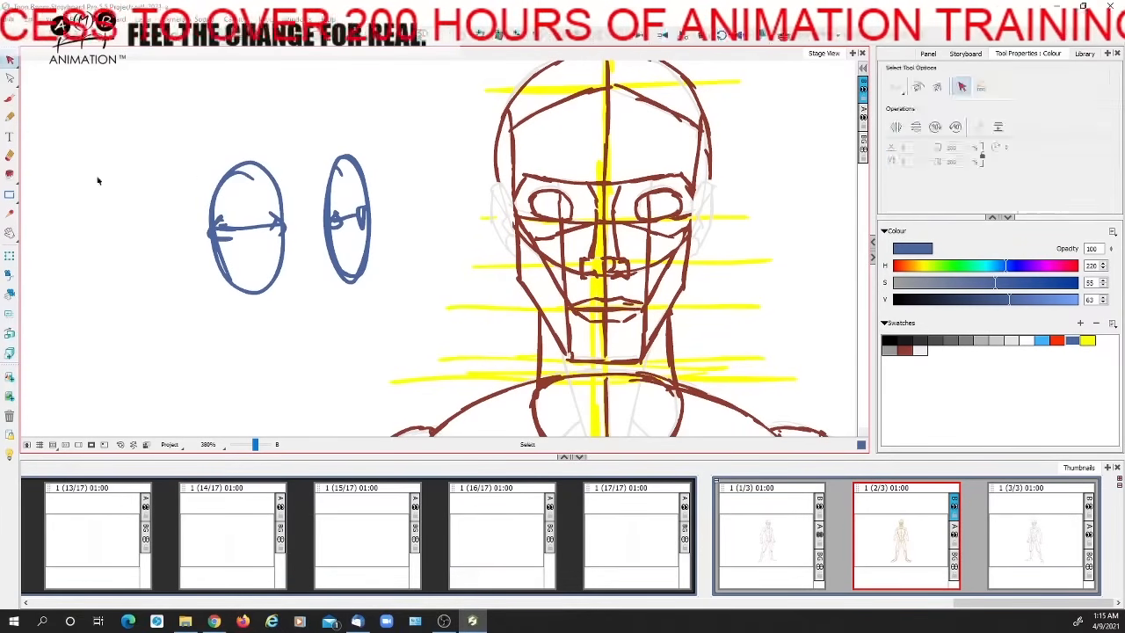
left_click_drag(55, 126, 394, 315)
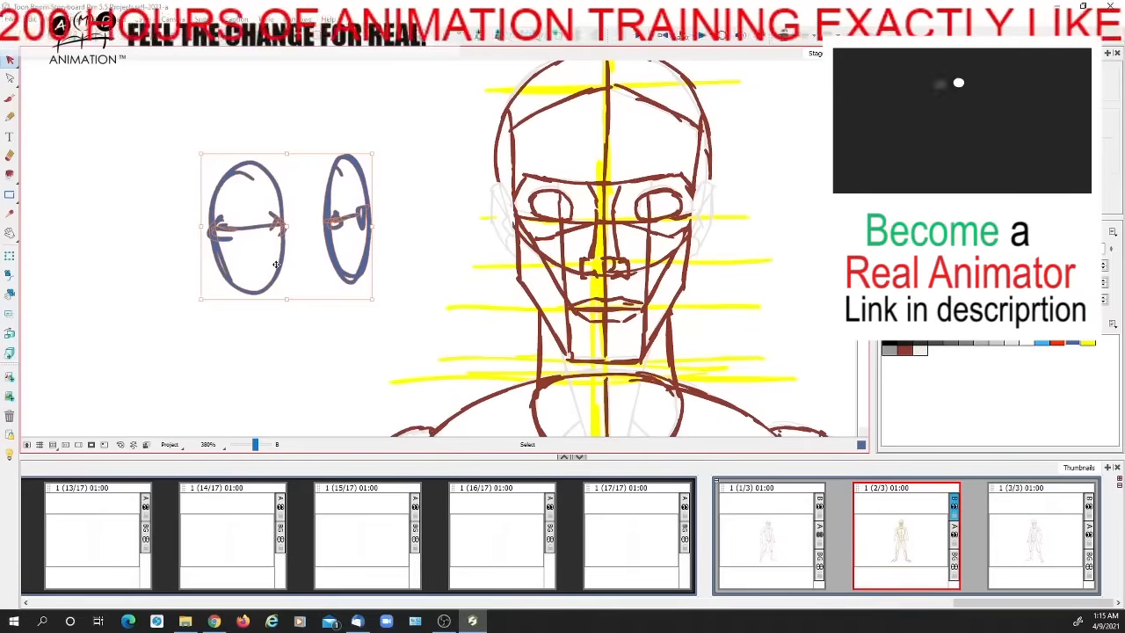
key("Delete")
left_click(9, 97)
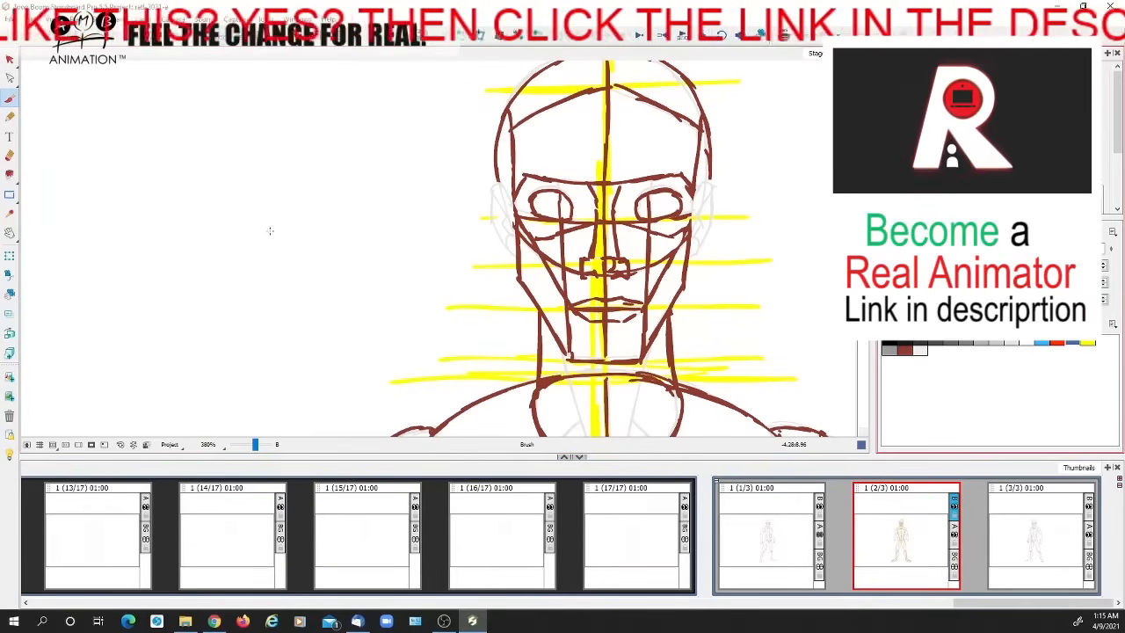
Sketch a wide blue side-view ear in the empty area beside the head, with inner rim, folds and a filled ear canal
mouse_move(271, 223)
left_mouse_down()
mouse_move(223, 153)
mouse_move(211, 267)
mouse_move(238, 153)
left_mouse_up()
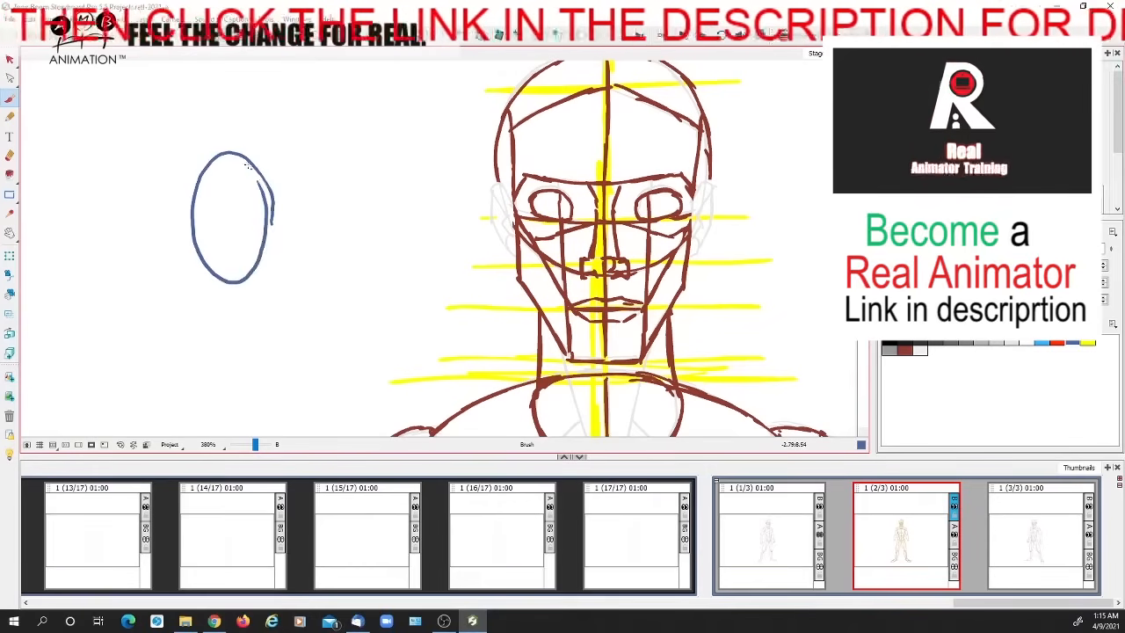
mouse_move(269, 211)
left_mouse_down()
mouse_move(239, 226)
mouse_move(255, 246)
mouse_move(222, 269)
left_mouse_up()
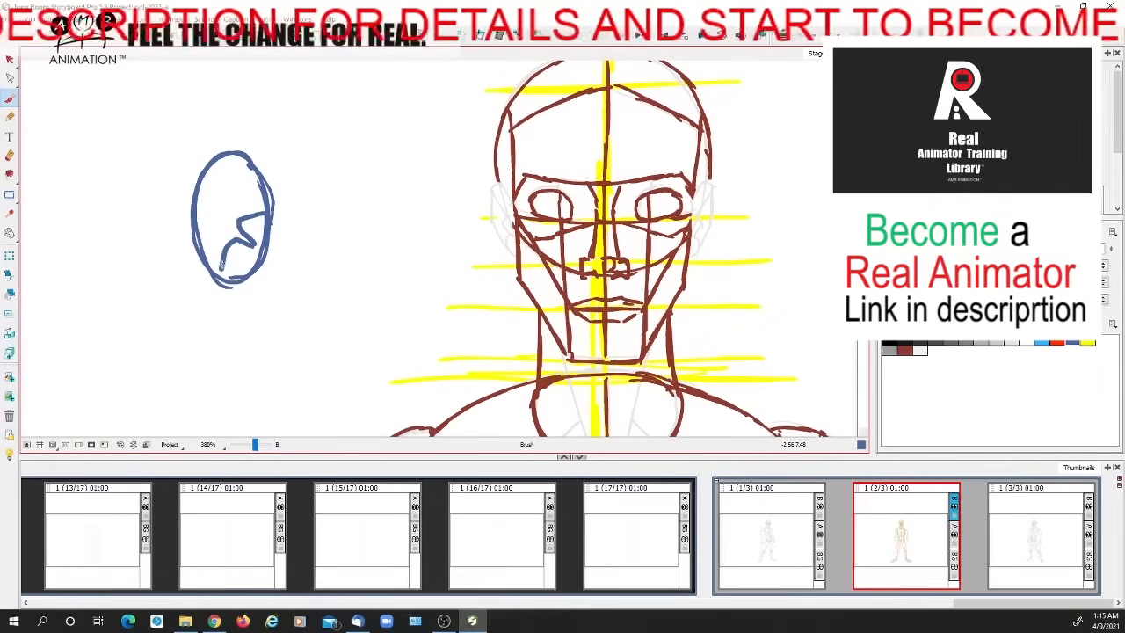
mouse_move(257, 214)
left_mouse_down()
mouse_move(232, 170)
mouse_move(205, 191)
mouse_move(218, 287)
left_mouse_up()
mouse_move(242, 204)
left_mouse_down()
mouse_move(234, 239)
mouse_move(238, 207)
mouse_move(243, 234)
left_mouse_up()
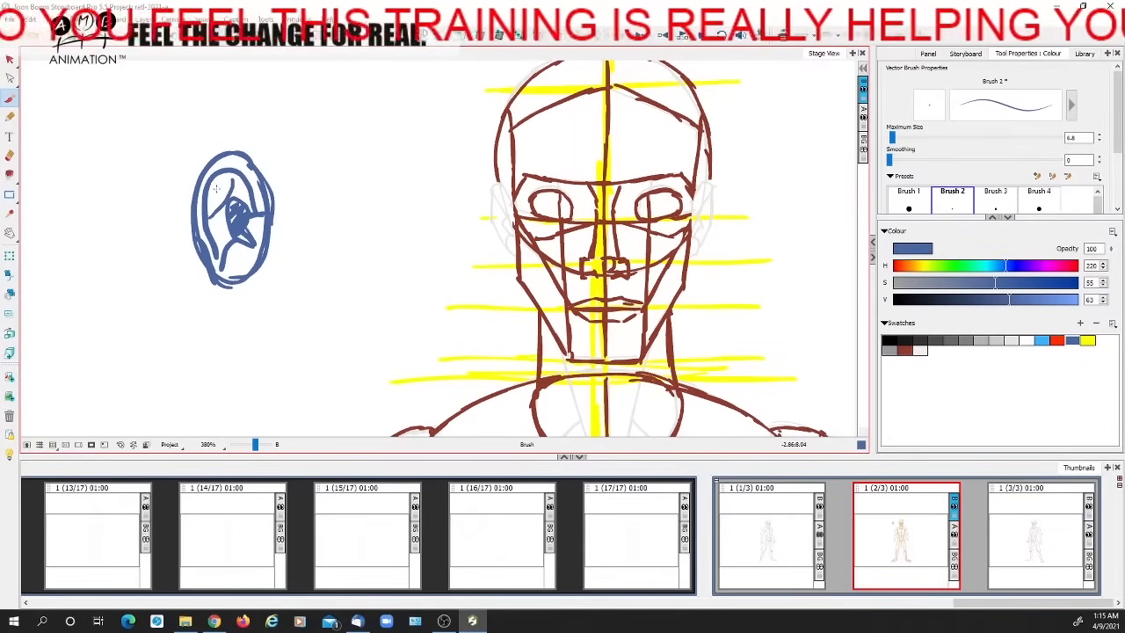
left_click_drag(234, 182, 219, 203)
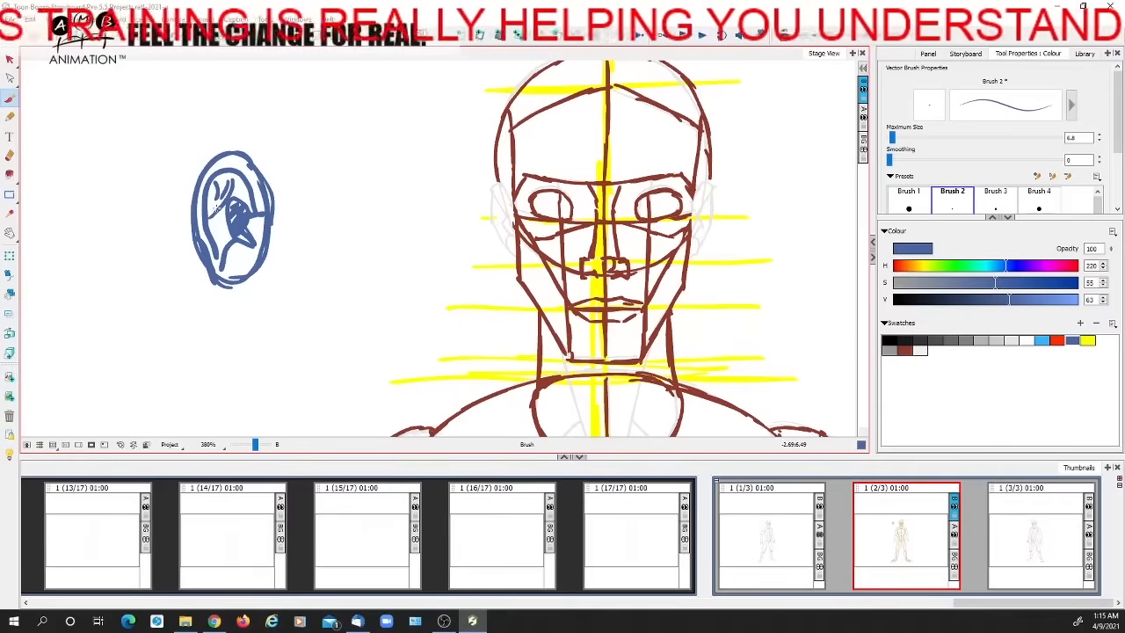
Sketch a narrow foreshortened blue ear beside the wide one and add inner fold strokes to both ears
mouse_move(327, 162)
left_mouse_down()
mouse_move(324, 242)
mouse_move(354, 264)
mouse_move(342, 155)
mouse_move(360, 211)
mouse_move(357, 267)
mouse_move(316, 183)
mouse_move(350, 276)
left_mouse_up()
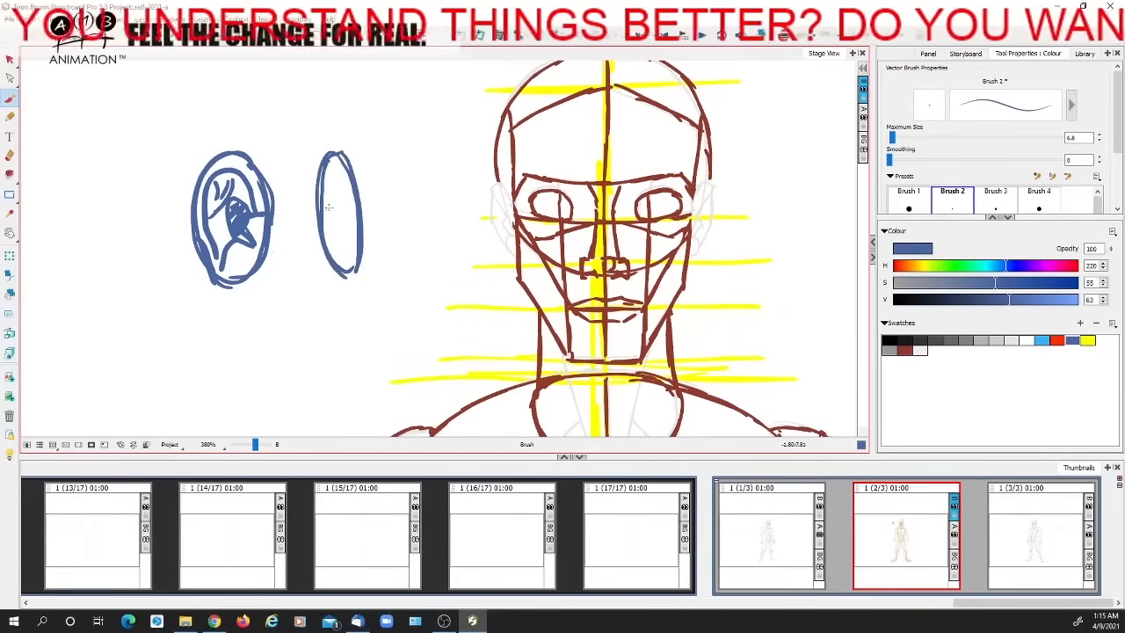
left_click_drag(352, 211, 332, 250)
left_click_drag(324, 173, 345, 160)
left_click_drag(351, 210, 324, 164)
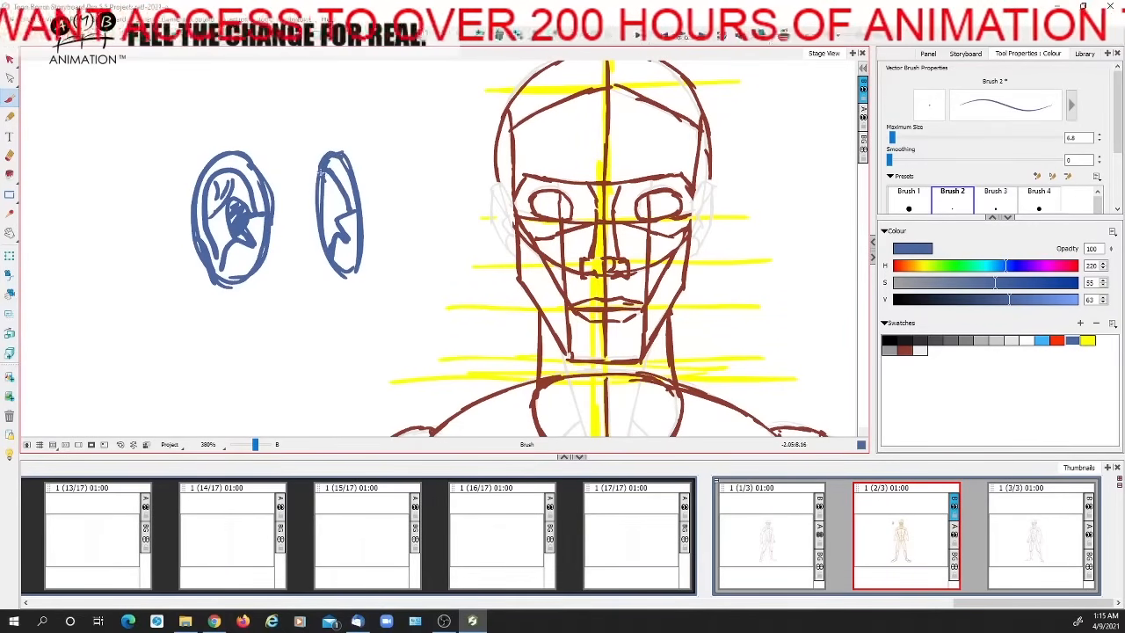
left_click_drag(215, 178, 223, 216)
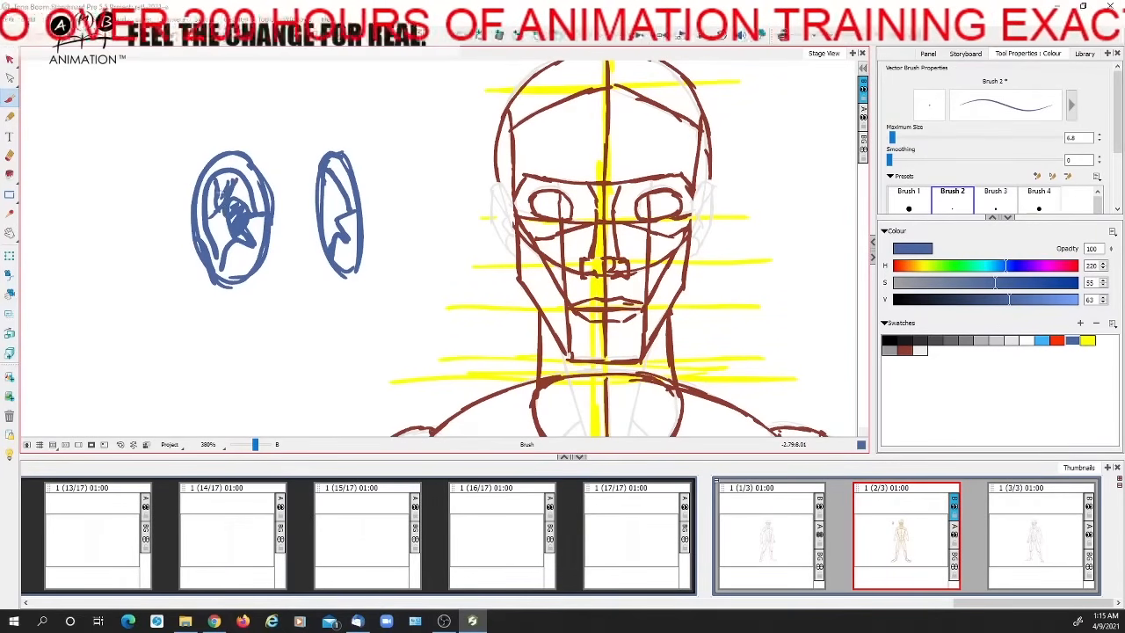
left_click_drag(333, 176, 336, 223)
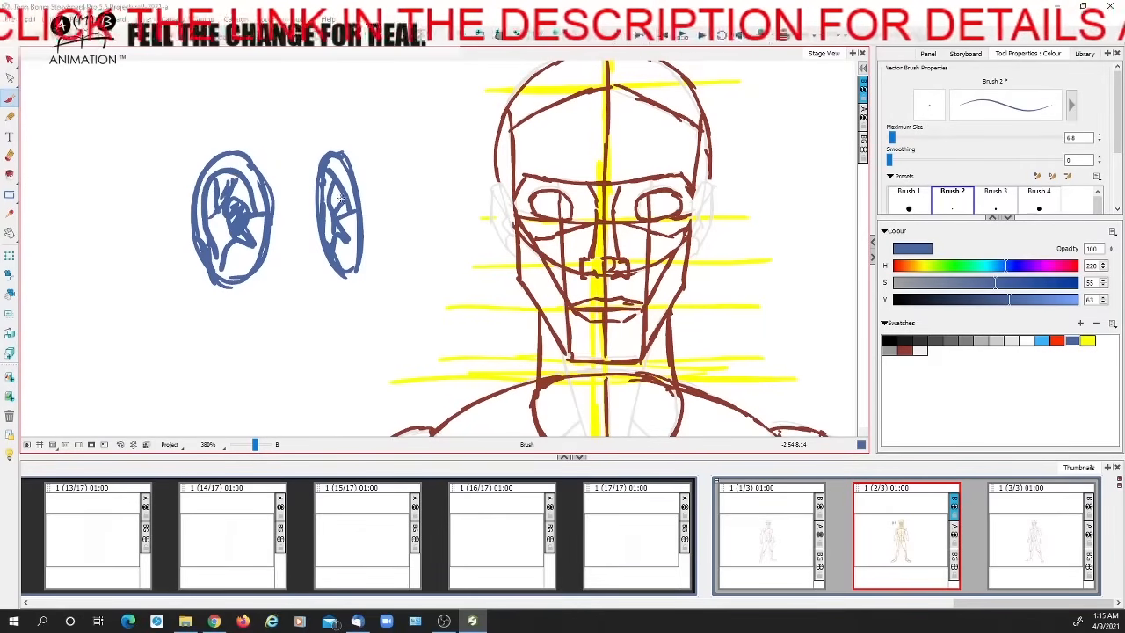
Finish the inner fold of the narrow blue ear and save the project
left_click_drag(337, 221, 339, 255)
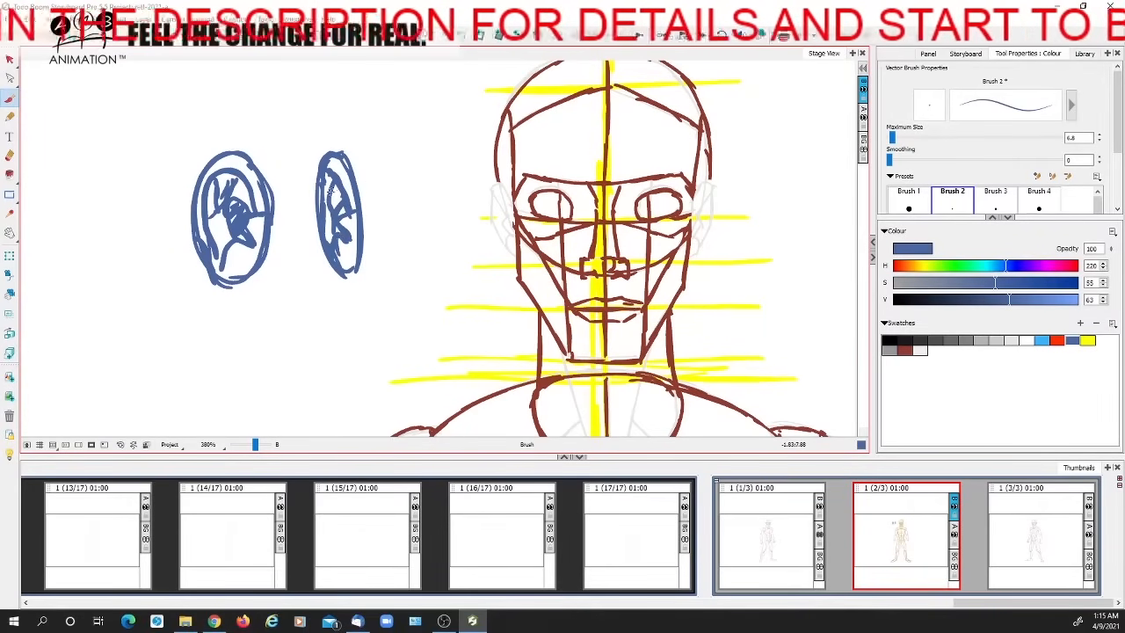
key("alt+v")
key("ctrl+a")
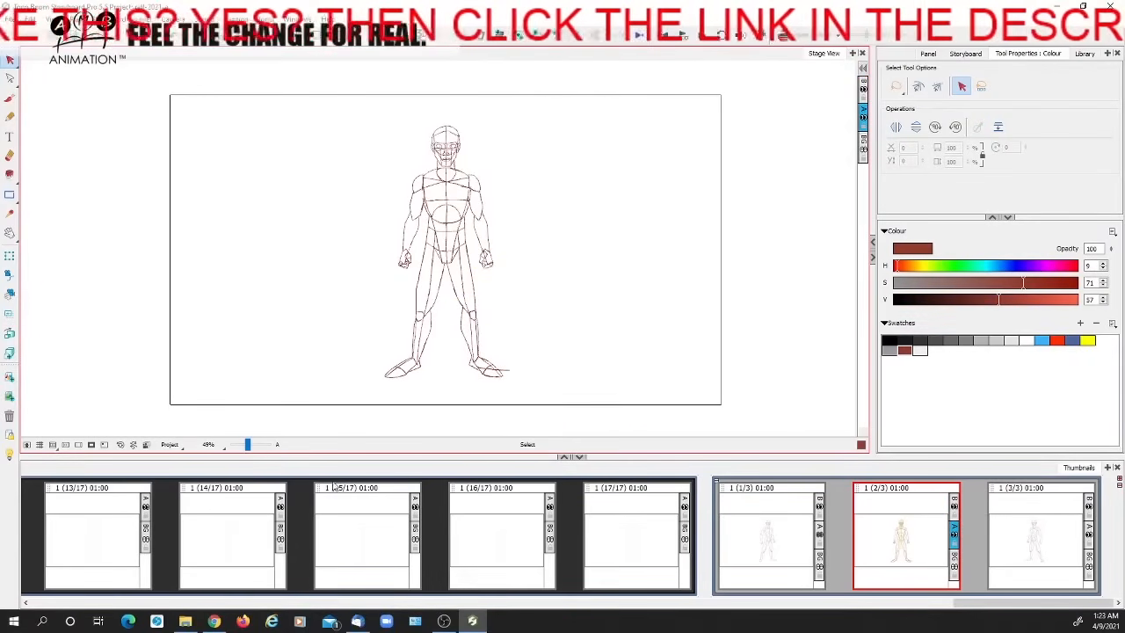
key("ctrl+s")
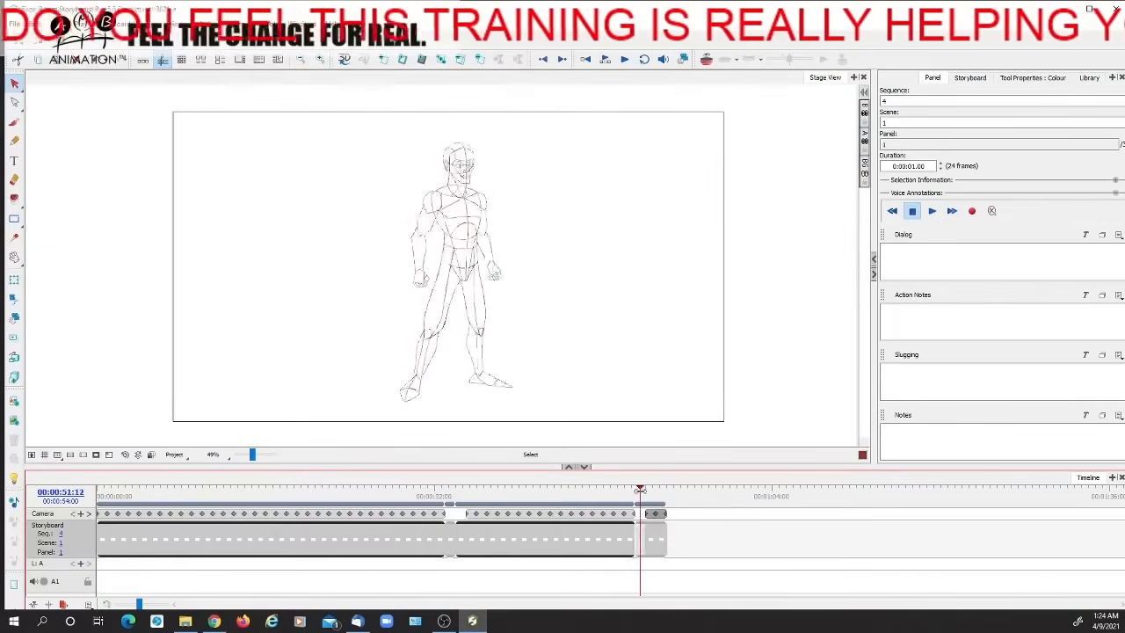
Sketch a blue pelvis with round hip joints over the hips of the three-quarter figure in panel 3
left_click_drag(253, 455, 253, 455)
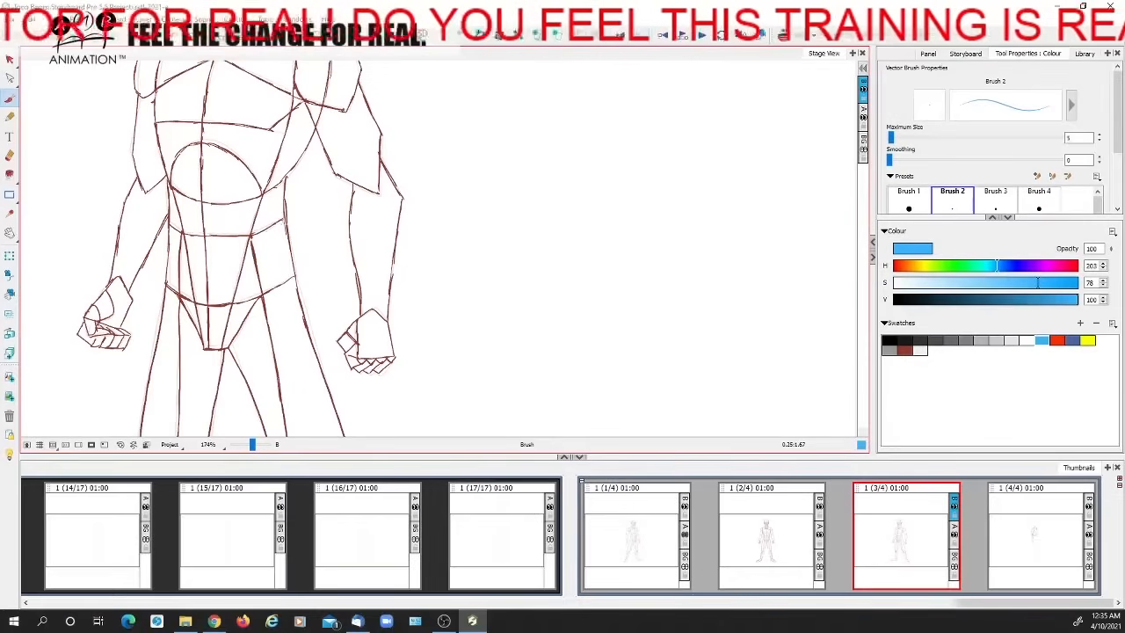
mouse_move(253, 257)
left_mouse_down()
mouse_move(283, 225)
mouse_move(211, 304)
mouse_move(278, 239)
mouse_move(248, 297)
mouse_move(254, 283)
mouse_move(262, 290)
mouse_move(269, 230)
mouse_move(213, 251)
mouse_move(190, 290)
mouse_move(200, 303)
mouse_move(169, 249)
mouse_move(208, 244)
mouse_move(169, 232)
mouse_move(186, 290)
left_mouse_up()
mouse_move(217, 248)
left_mouse_down()
mouse_move(206, 277)
mouse_move(222, 244)
mouse_move(241, 250)
mouse_move(216, 272)
mouse_move(230, 251)
mouse_move(247, 300)
mouse_move(217, 305)
mouse_move(252, 299)
left_mouse_up()
left_click_drag(183, 301, 199, 303)
key("space")
mouse_move(265, 331)
left_mouse_down()
mouse_move(344, 309)
mouse_move(381, 272)
left_mouse_up()
mouse_move(354, 264)
left_mouse_down()
mouse_move(375, 277)
mouse_move(379, 262)
left_mouse_up()
mouse_move(274, 267)
left_mouse_down()
mouse_move(259, 269)
mouse_move(262, 279)
left_mouse_up()
left_click_drag(261, 264, 261, 266)
key("space")
mouse_move(396, 318)
left_mouse_down()
mouse_move(482, 367)
mouse_move(473, 371)
left_mouse_up()
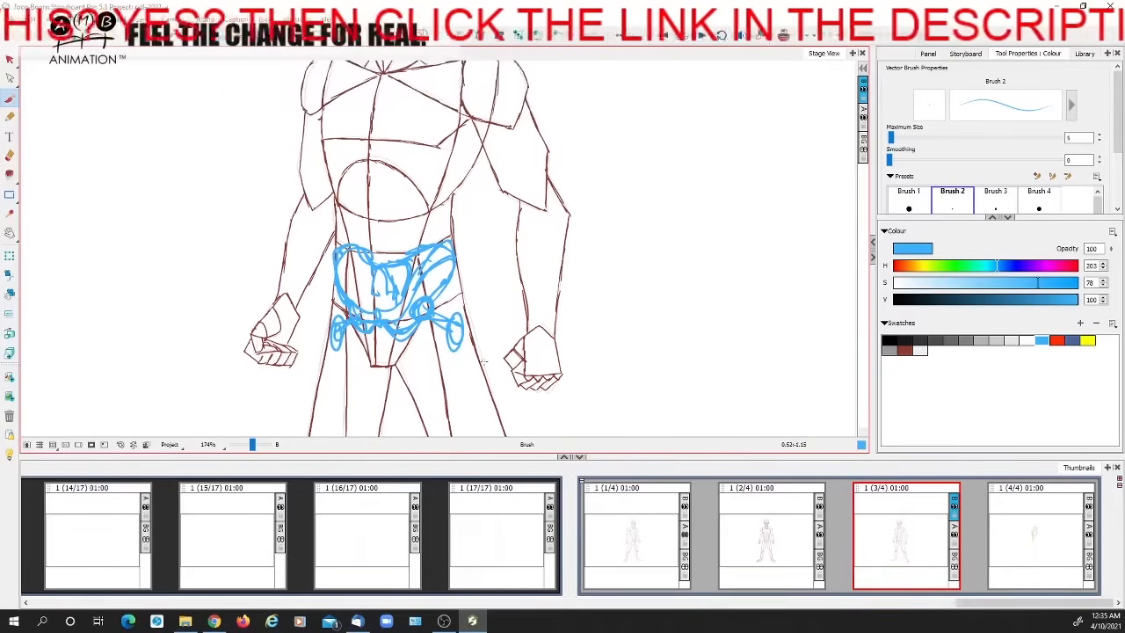
Open panel 4, turn on the onion skin, and flip between panels 3 and 4 to compare the hips
left_click(1011, 539)
left_click(934, 506)
key("Right")
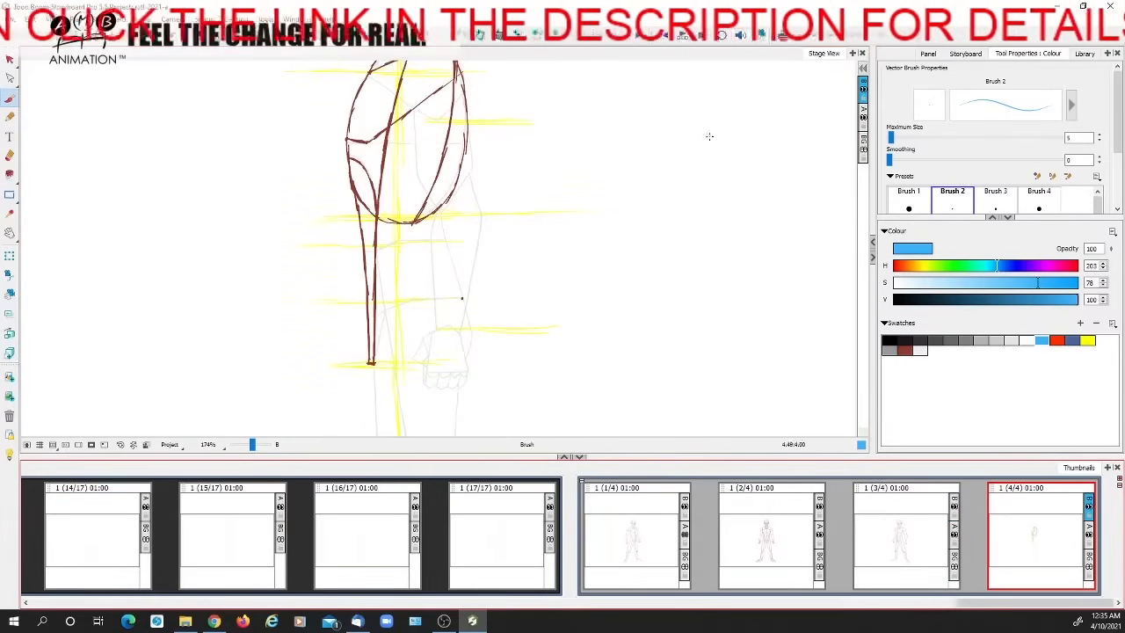
left_click(784, 40)
key("Left")
key("Right")
key("Left")
key("Right")
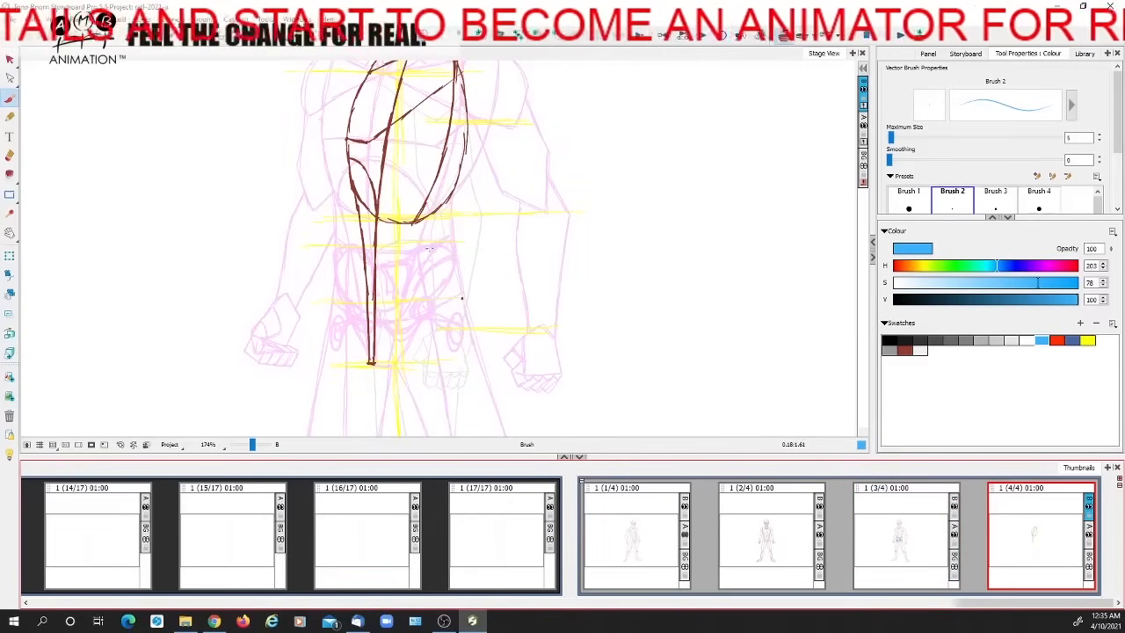
Sketch a blue side-view pelvis with a round hip socket in panel 4, over the onion-skinned three-quarter pelvis
mouse_move(427, 245)
left_mouse_down()
mouse_move(406, 246)
mouse_move(384, 276)
mouse_move(403, 248)
mouse_move(434, 249)
mouse_move(442, 270)
mouse_move(396, 283)
mouse_move(377, 312)
left_mouse_up()
key("Left")
key("Right")
mouse_move(450, 266)
left_mouse_down()
mouse_move(424, 309)
mouse_move(397, 314)
mouse_move(426, 314)
left_mouse_up()
mouse_move(425, 307)
left_mouse_down()
mouse_move(362, 334)
mouse_move(421, 325)
left_mouse_up()
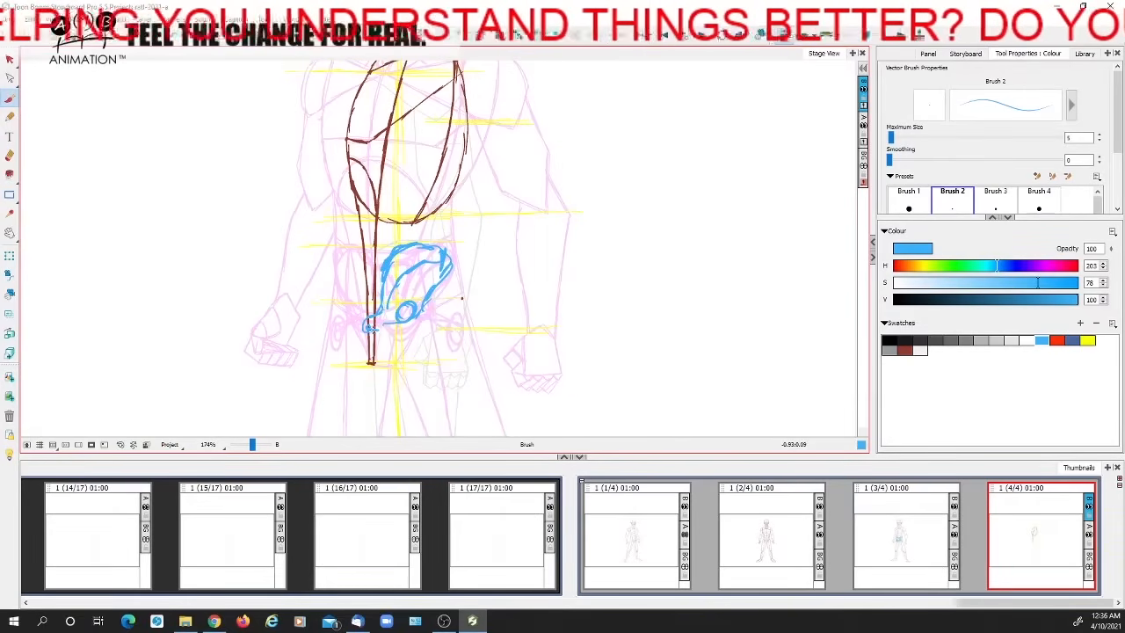
left_click_drag(447, 267, 431, 321)
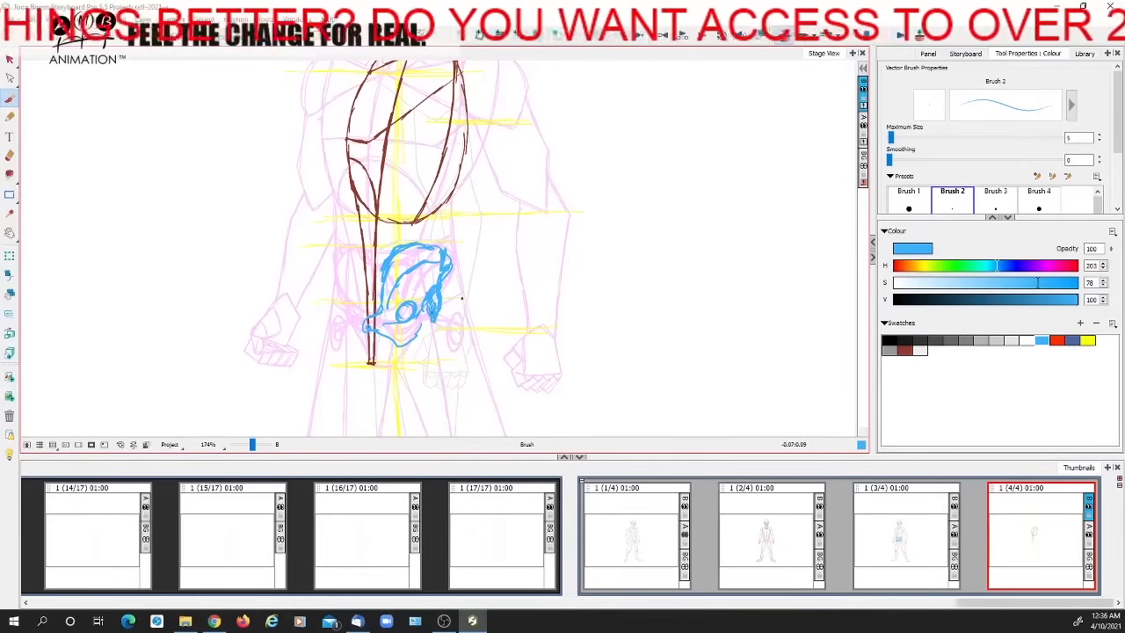
mouse_move(430, 325)
left_mouse_down()
mouse_move(400, 345)
mouse_move(385, 336)
mouse_move(395, 337)
left_mouse_up()
Compare the pelvis in panels 3 and 4 and thicken the front edge of the side-view pelvis with extra strokes
key("Left")
key("Right")
key("Left")
key("Right")
left_click_drag(388, 295, 407, 257)
mouse_move(388, 309)
left_mouse_down()
mouse_move(435, 264)
mouse_move(408, 264)
left_mouse_up()
Erase the upper front edge of the side-view pelvis, reinforce its rear edge, and add a blue spine curve into the rib cage
key("alt+i")
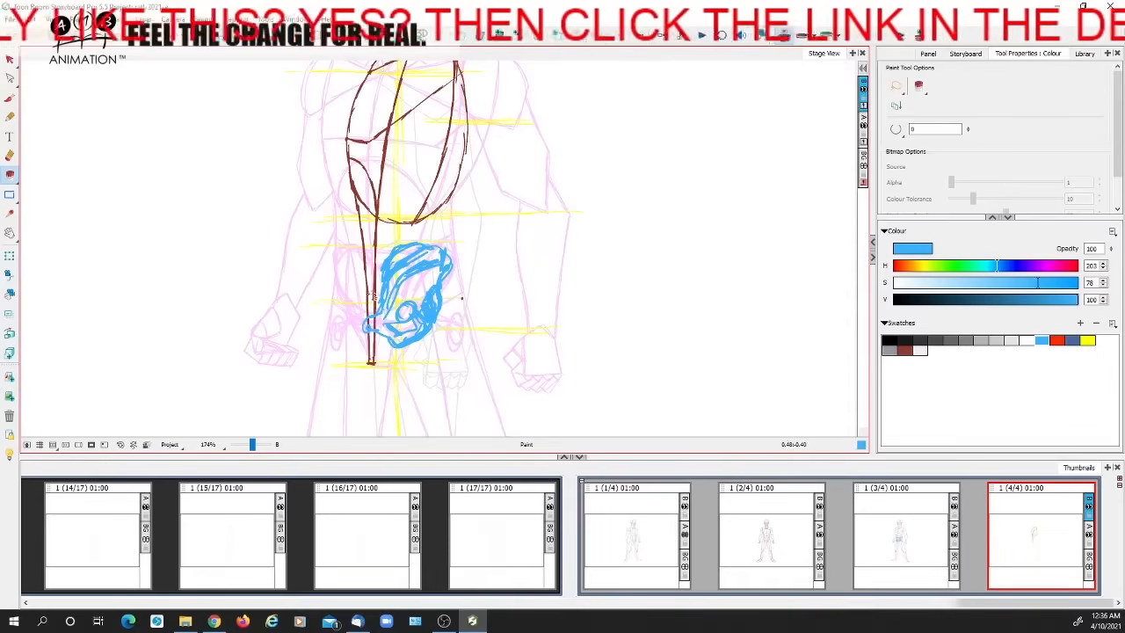
left_click(10, 156)
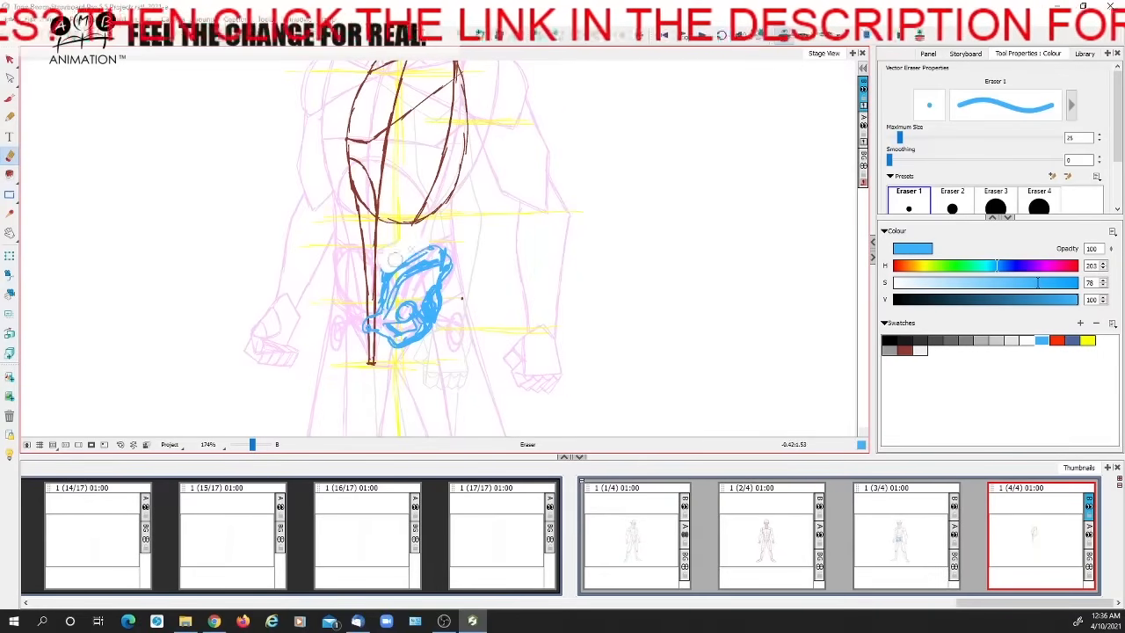
key("alt+b")
key("Left")
key("Right")
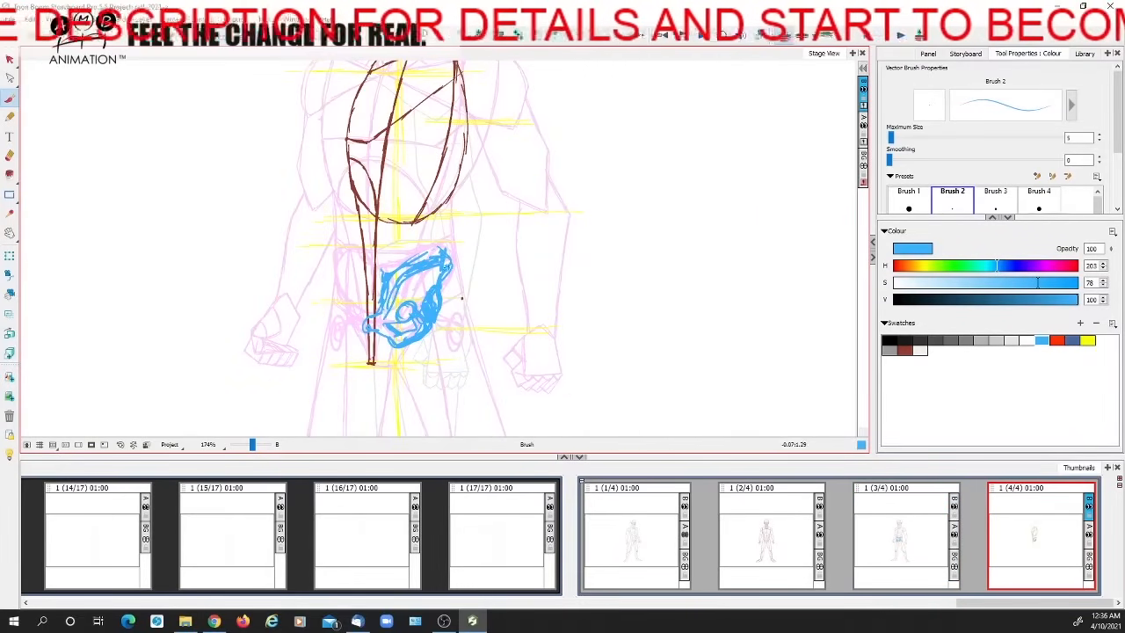
left_click_drag(443, 285, 447, 309)
left_click_drag(441, 167, 427, 255)
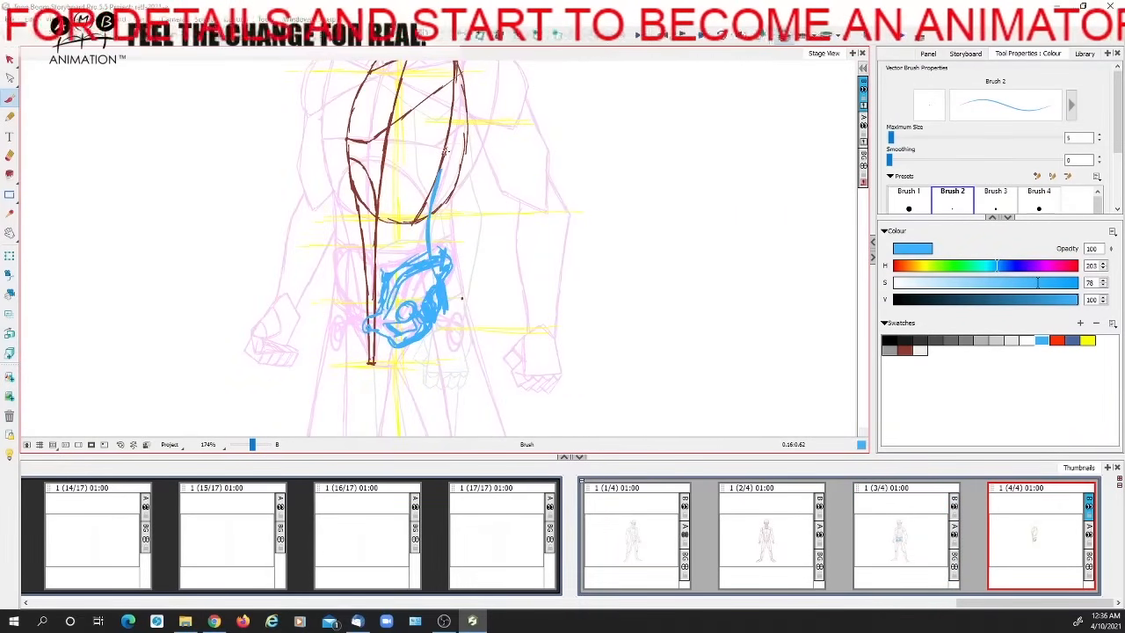
Turn off the onion skin and compare the pelvis sketches in panels 3 and 4
left_click(781, 37)
key("Left")
key("Right")
key("Left")
key("Right")
Delete the blue pelvis sketches from panels 4 and 3
key("alt+s")
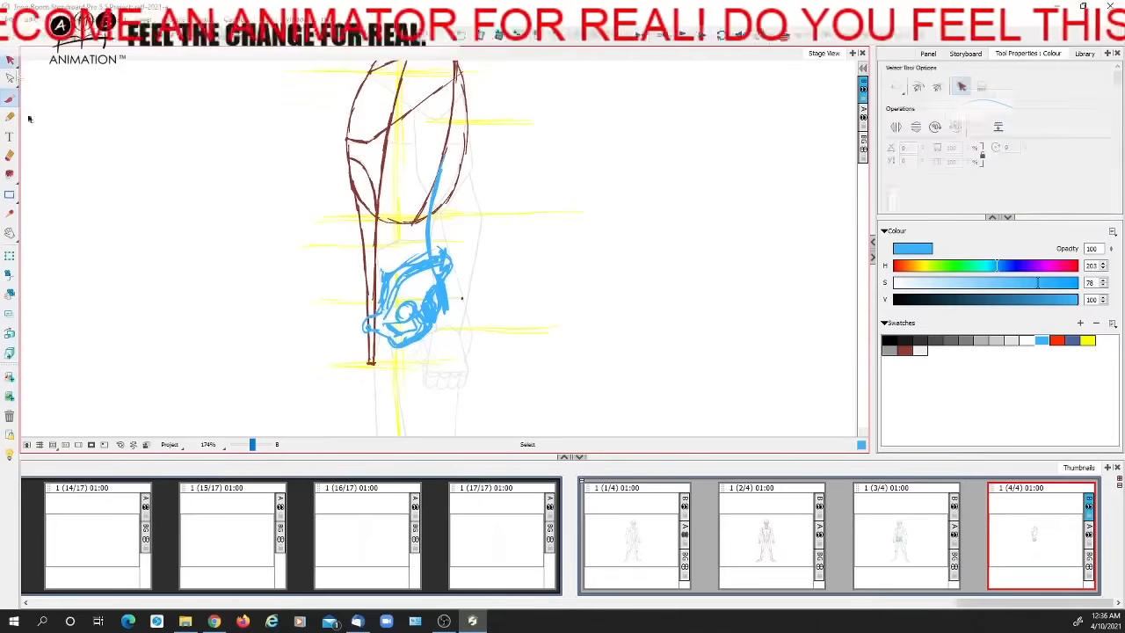
left_click(417, 274)
key("Delete")
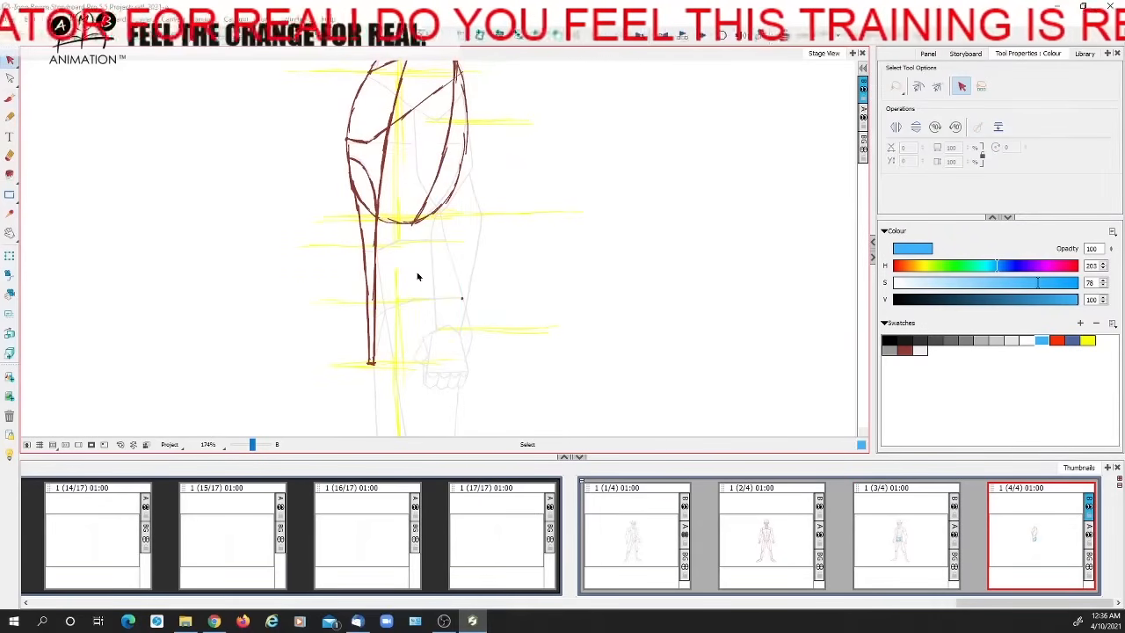
left_click(905, 525)
left_click(427, 271)
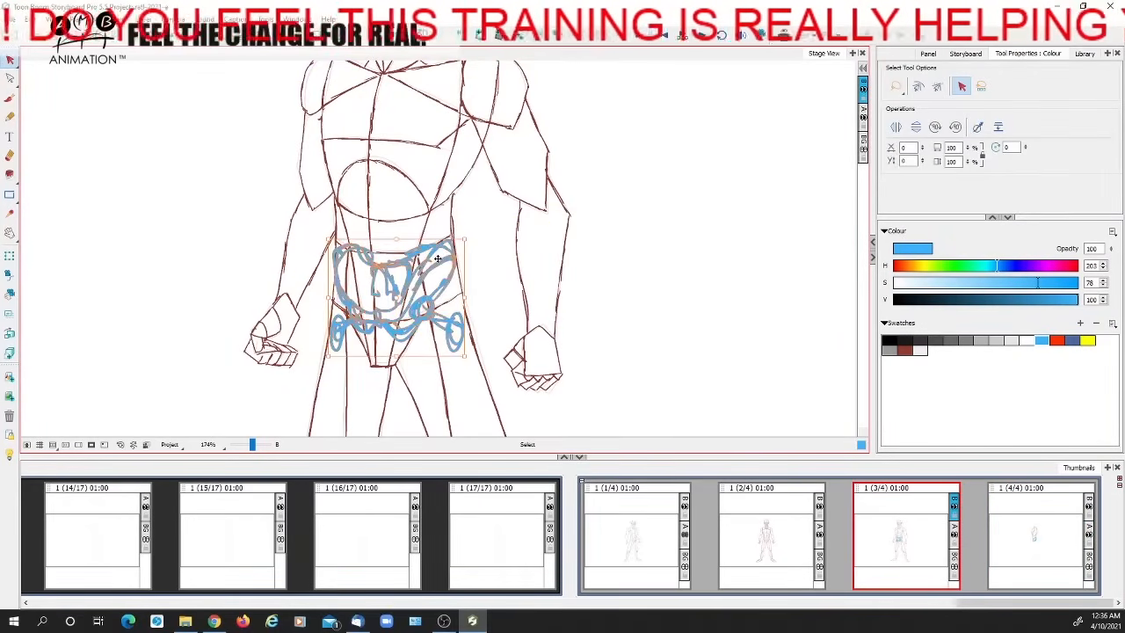
key("Delete")
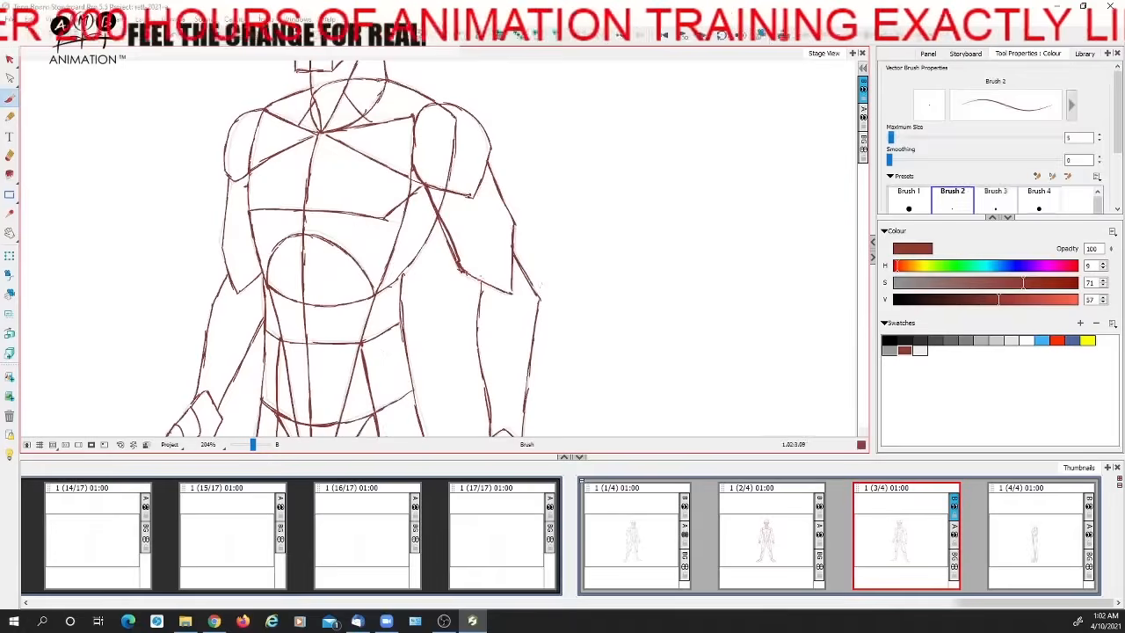
Hatch the upper-arm shape in brown on the three-quarter figure in panel 3 and the side-view figure in panel 4
mouse_move(464, 270)
left_mouse_down()
mouse_move(513, 268)
mouse_move(489, 164)
mouse_move(474, 196)
mouse_move(430, 187)
mouse_move(453, 220)
mouse_move(499, 218)
mouse_move(510, 237)
mouse_move(494, 279)
mouse_move(510, 283)
left_mouse_up()
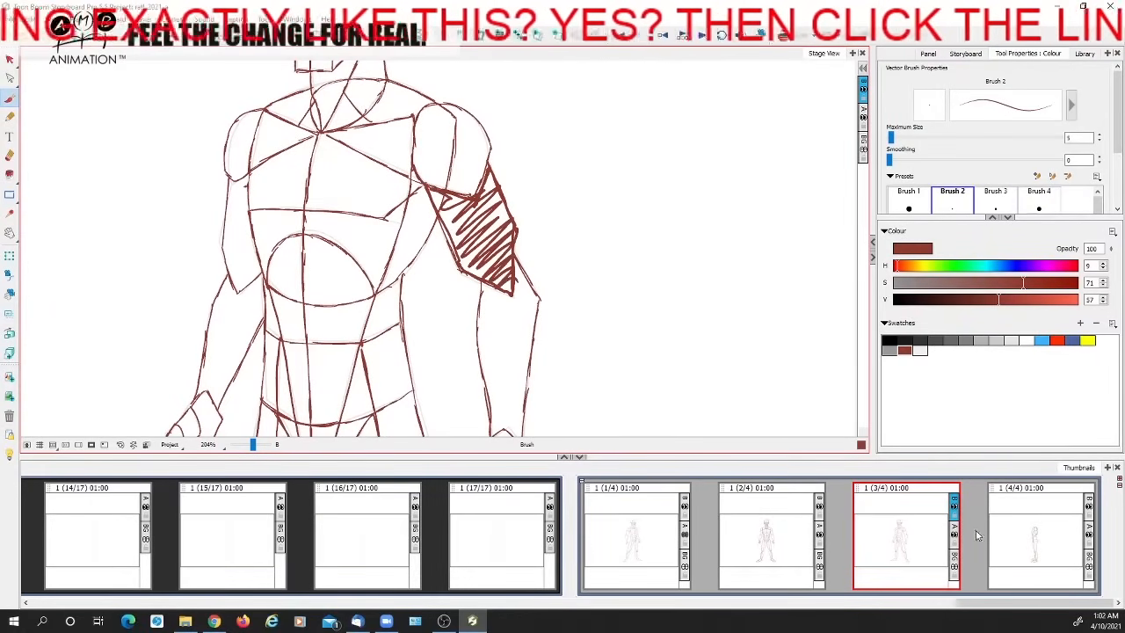
left_click(1010, 537)
mouse_move(353, 174)
left_mouse_down()
mouse_move(360, 240)
mouse_move(401, 274)
mouse_move(422, 230)
mouse_move(380, 202)
mouse_move(422, 215)
mouse_move(371, 250)
mouse_move(420, 261)
mouse_move(389, 283)
mouse_move(369, 200)
mouse_move(357, 250)
mouse_move(386, 185)
mouse_move(368, 248)
mouse_move(387, 268)
mouse_move(408, 255)
mouse_move(406, 264)
left_mouse_up()
Compare the hatched upper arms in panels 3 and 4 and remove the hatching from both
left_click(914, 542)
left_click(1000, 532)
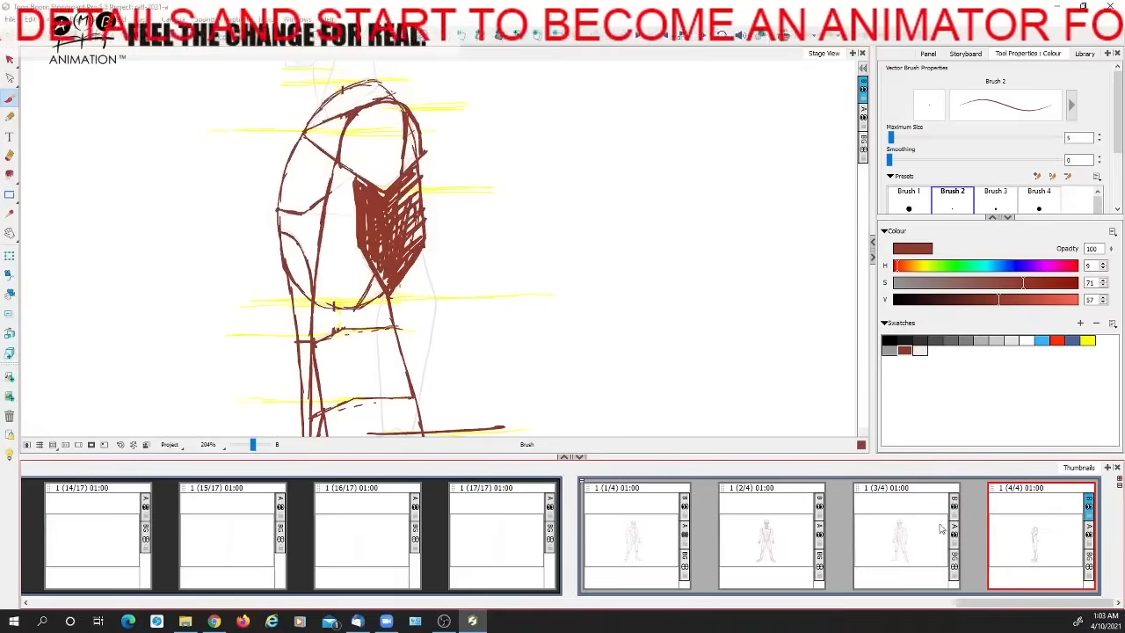
left_click(919, 530)
left_click(1000, 534)
left_click(920, 530)
left_click(1007, 531)
left_click(914, 536)
left_click(1018, 542)
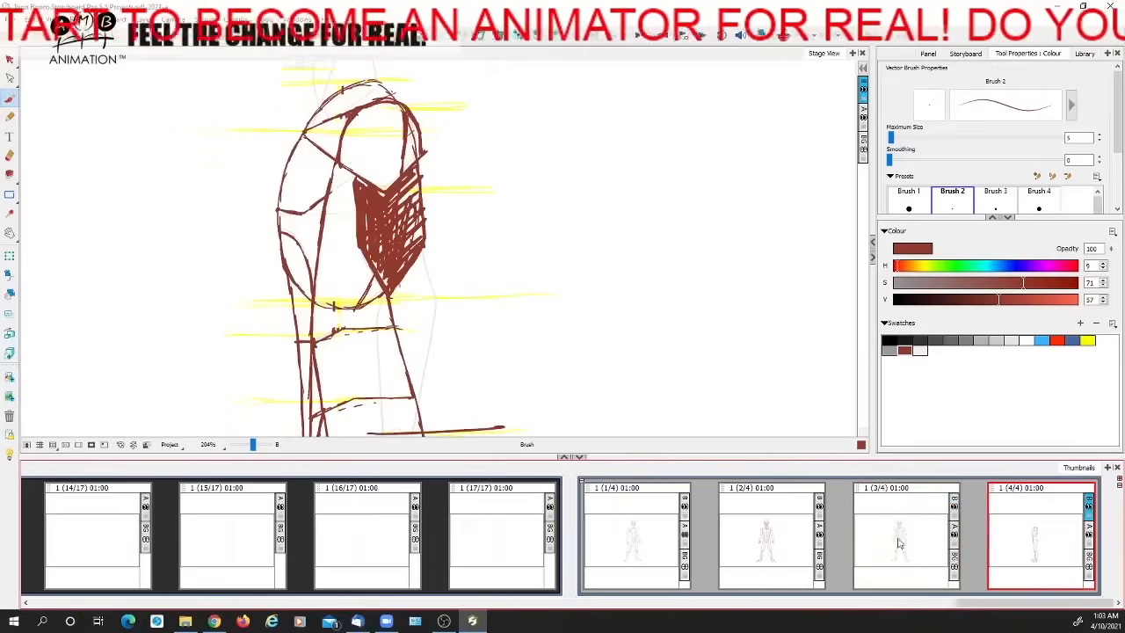
left_click(912, 526)
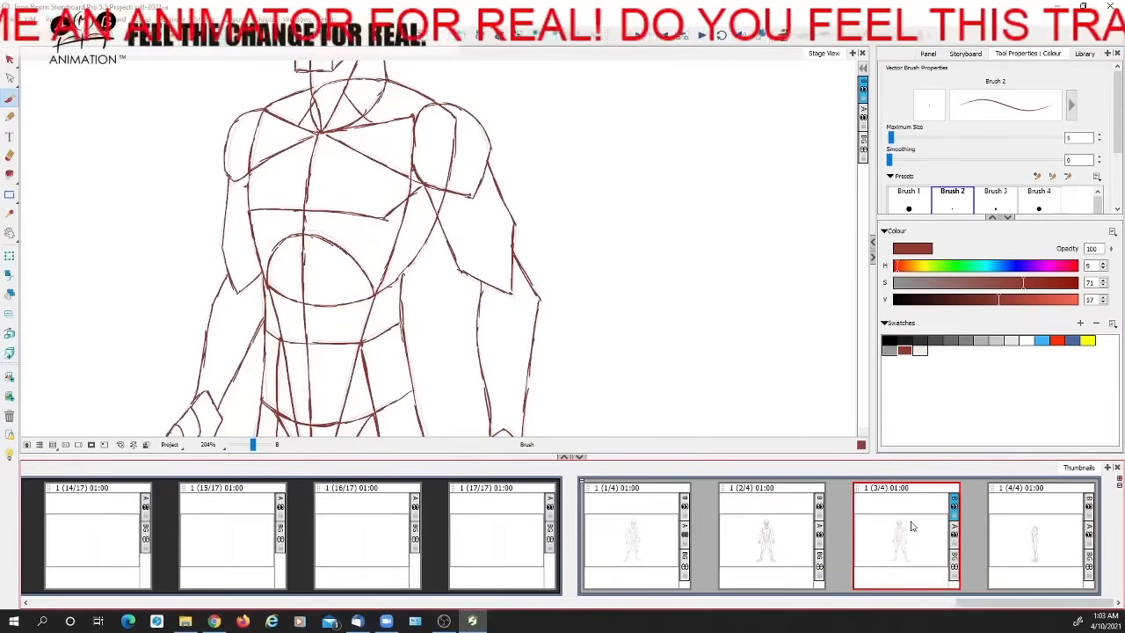
left_click(1009, 544)
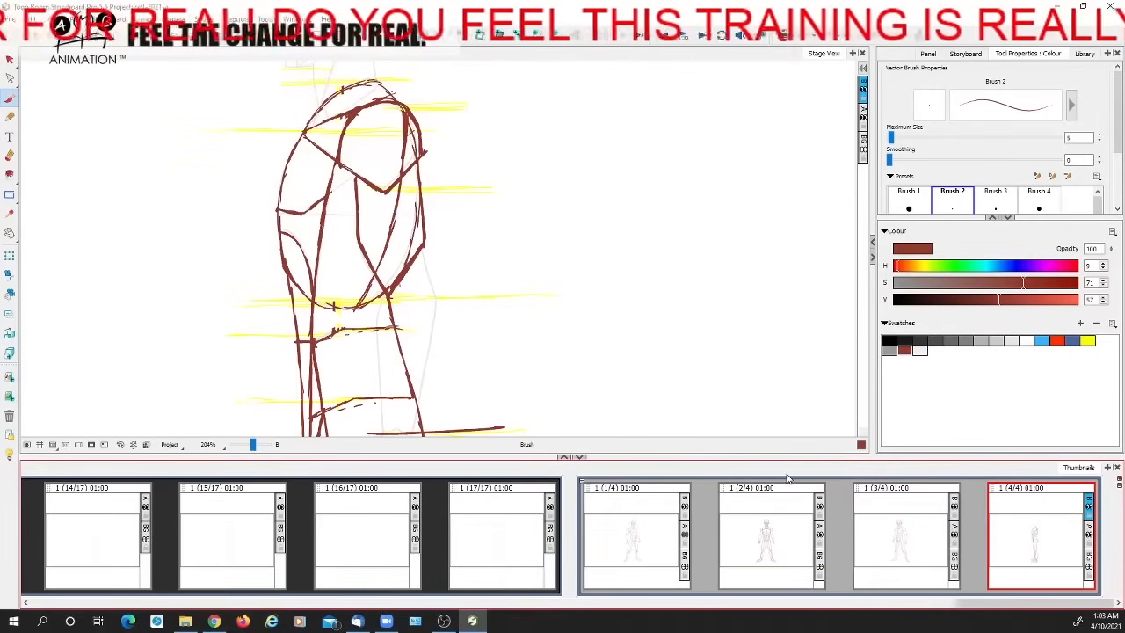
Erase the torso lines crossing the side-view upper arm and redraw them thinly in brown with a brush size of 1.2
left_click(10, 156)
mouse_move(403, 197)
left_mouse_down()
mouse_move(377, 271)
mouse_move(406, 213)
left_mouse_up()
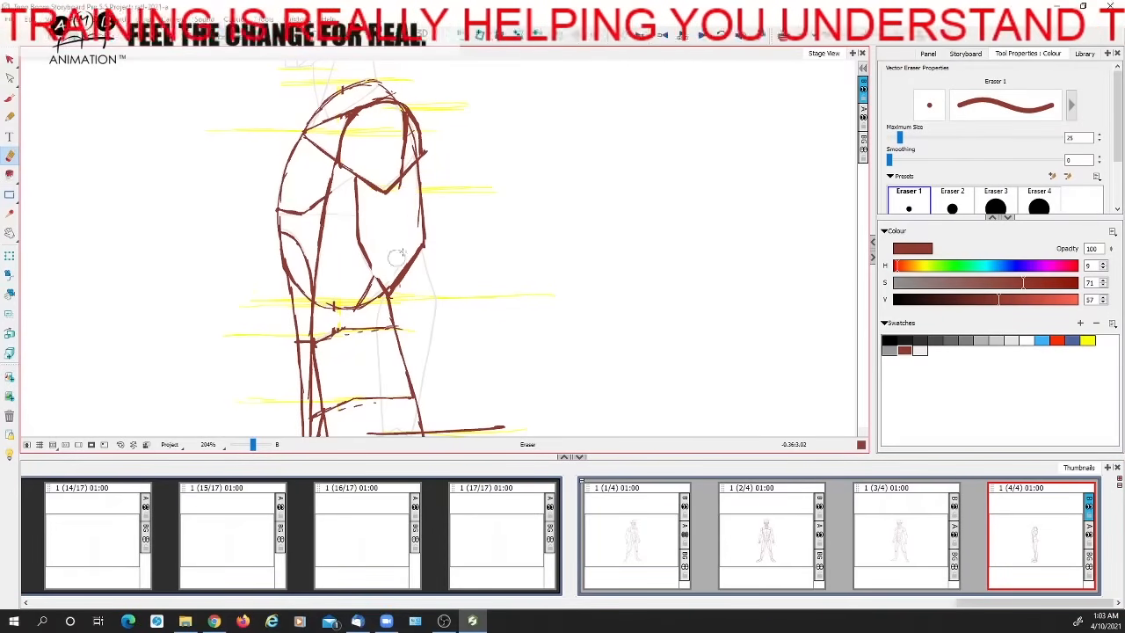
key("alt+b")
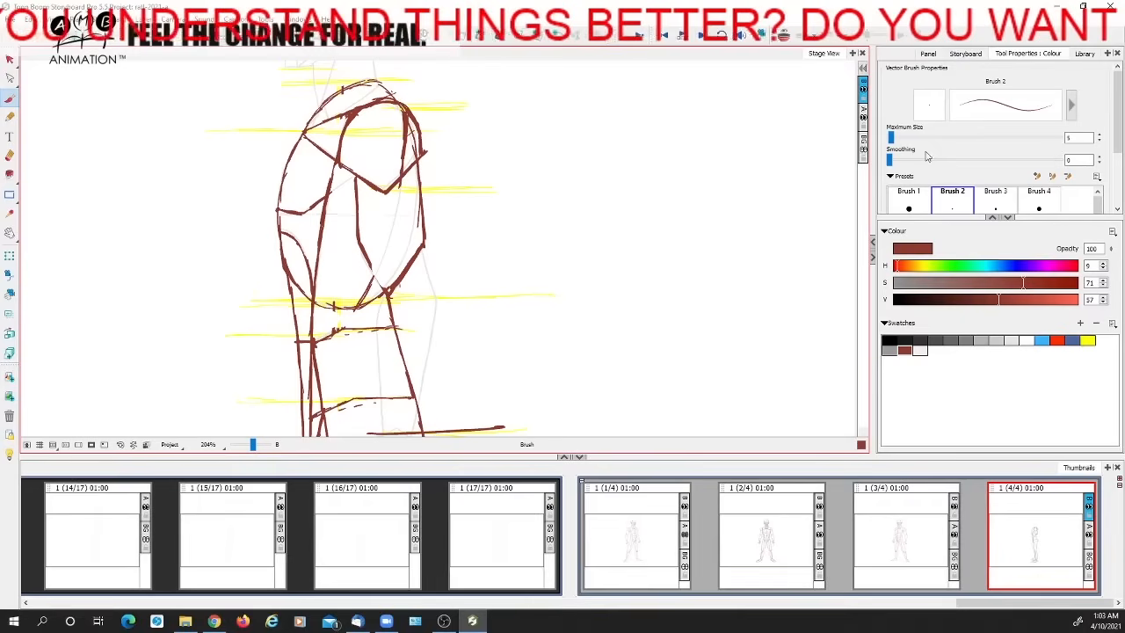
left_click_drag(892, 138, 889, 138)
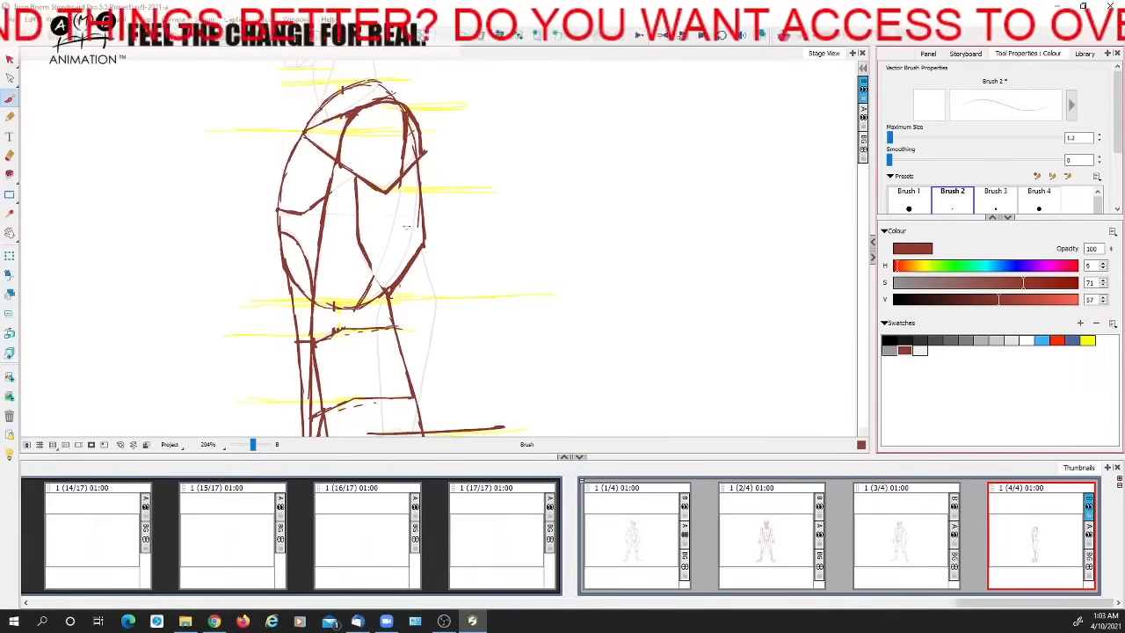
left_click_drag(418, 184, 389, 282)
left_click_drag(404, 201, 378, 268)
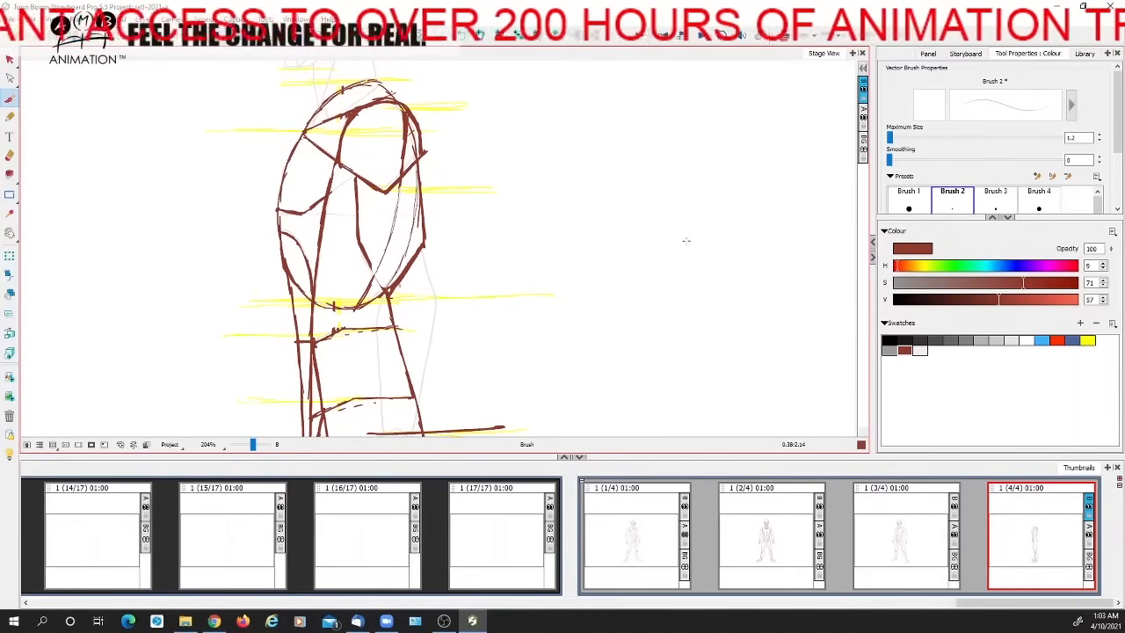
Sketch an upper-arm bone with a rounded head in the empty area beside the side-view figure, using a light-blue brush of size 5.6
left_click_drag(890, 138, 893, 139)
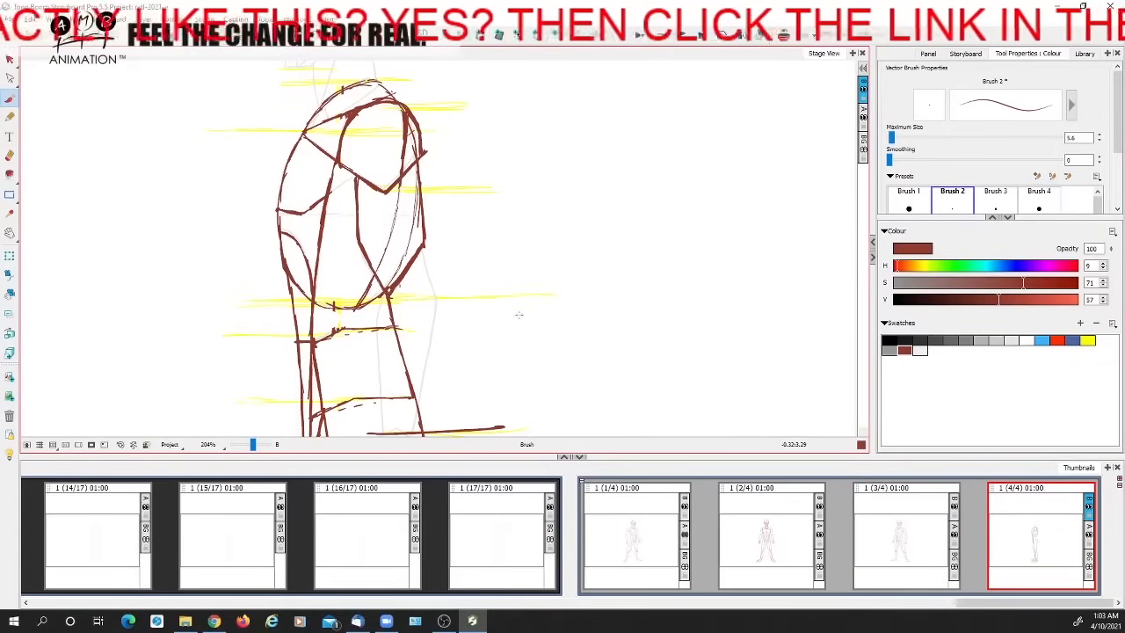
left_click(1046, 339)
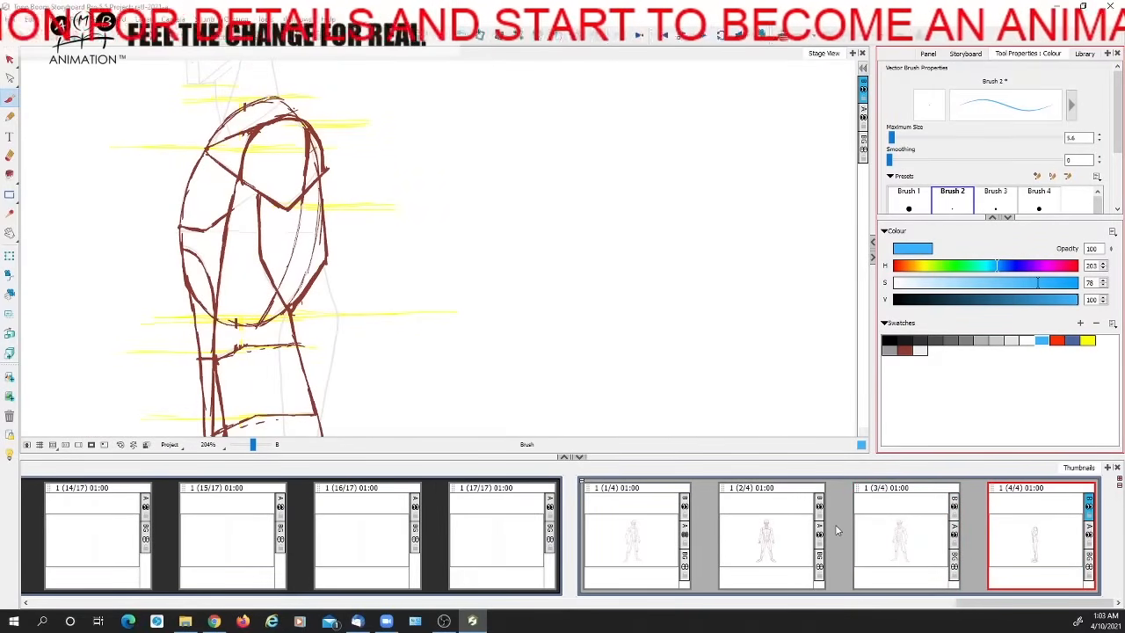
left_click_drag(253, 445, 256, 447)
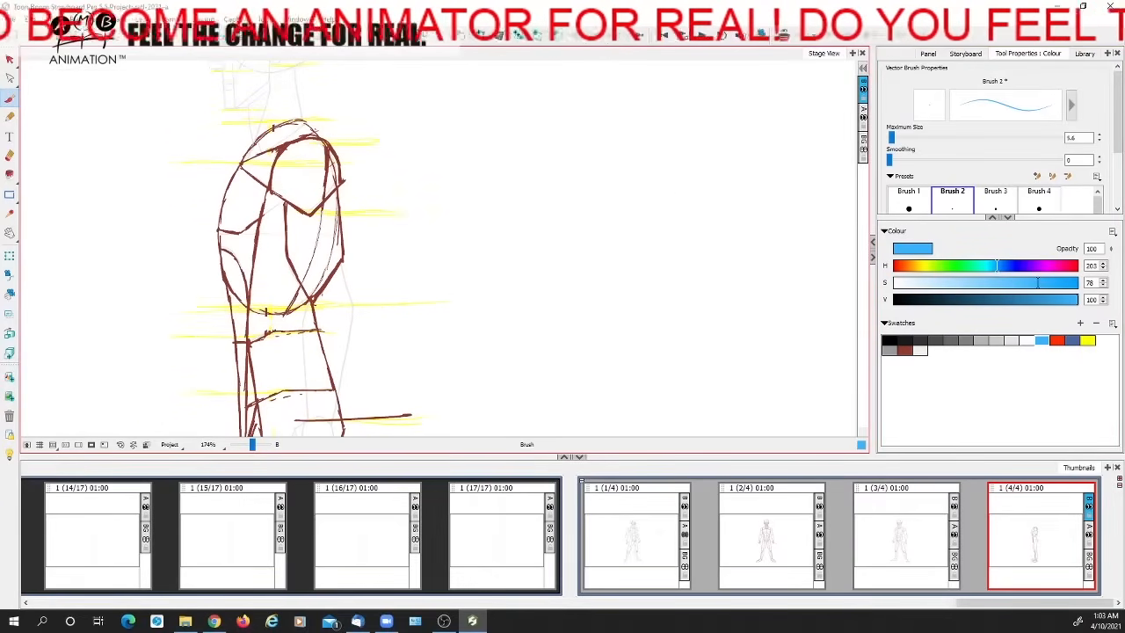
mouse_move(655, 178)
left_mouse_down()
mouse_move(666, 186)
mouse_move(659, 276)
left_mouse_up()
mouse_move(648, 188)
left_mouse_down()
mouse_move(638, 309)
mouse_move(658, 301)
mouse_move(653, 337)
left_mouse_up()
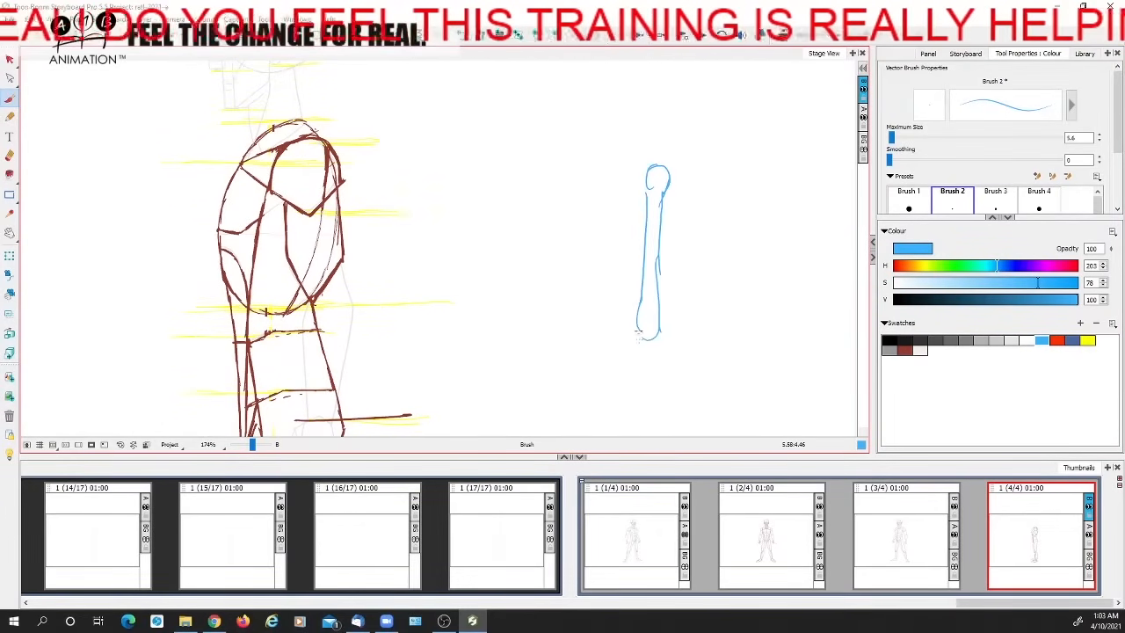
mouse_move(647, 192)
left_mouse_down()
mouse_move(650, 164)
mouse_move(671, 178)
mouse_move(633, 187)
left_mouse_up()
left_click_drag(668, 301, 631, 284)
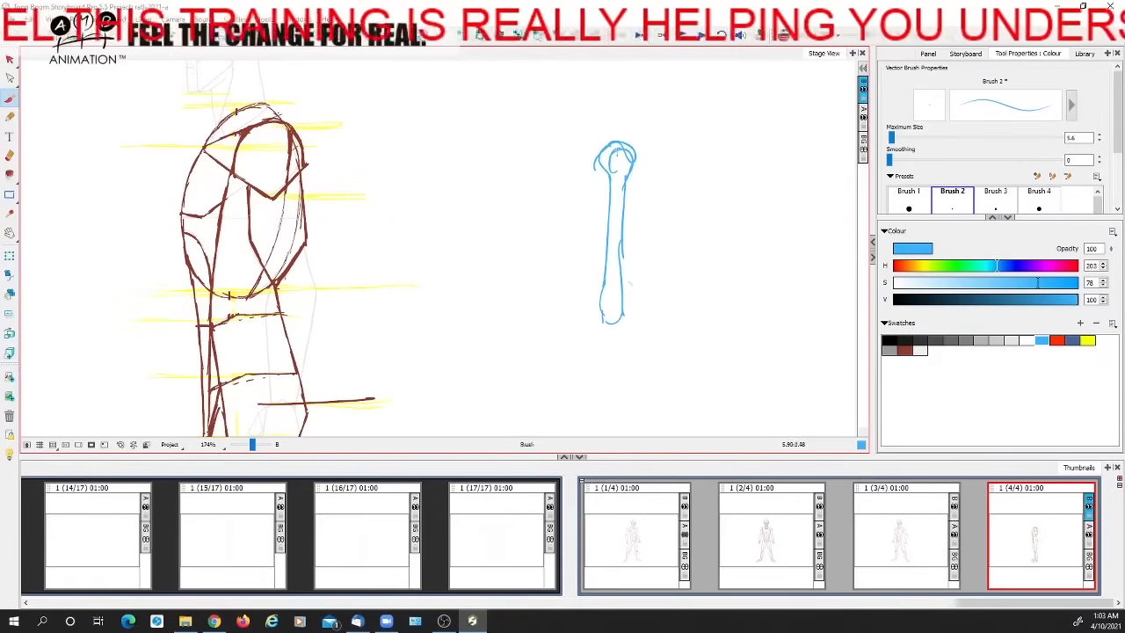
Sketch the shoulder muscle in blue around the head of the arm bone
left_click_drag(574, 165, 604, 205)
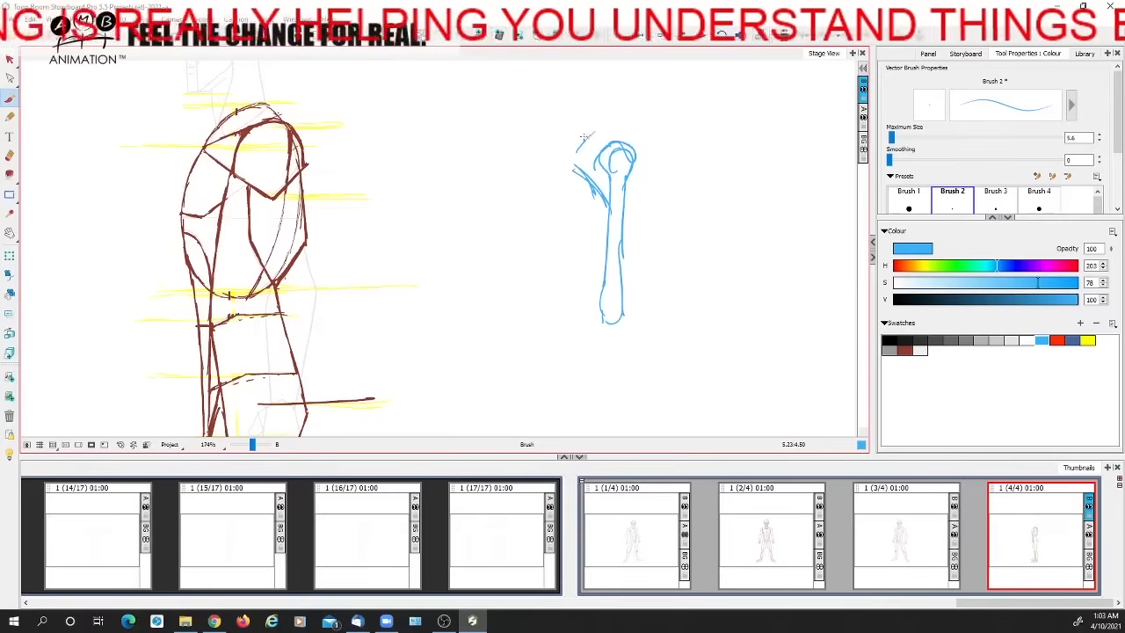
mouse_move(622, 127)
left_mouse_down()
mouse_move(642, 147)
mouse_move(625, 214)
left_mouse_up()
mouse_move(603, 152)
left_mouse_down()
mouse_move(620, 210)
mouse_move(645, 160)
mouse_move(603, 151)
mouse_move(621, 208)
left_mouse_up()
mouse_move(608, 144)
left_mouse_down()
mouse_move(640, 132)
mouse_move(581, 149)
left_mouse_up()
Complete the shoulder outline and sketch the front upper-arm muscles and elbow area around the bone
mouse_move(657, 164)
left_mouse_down()
mouse_move(644, 191)
mouse_move(579, 158)
mouse_move(626, 164)
mouse_move(603, 205)
mouse_move(590, 169)
mouse_move(597, 327)
left_mouse_up()
mouse_move(610, 210)
left_mouse_down()
mouse_move(617, 346)
mouse_move(622, 318)
mouse_move(634, 334)
mouse_move(608, 383)
left_mouse_up()
left_click_drag(631, 331, 607, 397)
left_click_drag(605, 204, 605, 292)
left_click_drag(631, 201, 608, 281)
left_click_drag(631, 219, 612, 290)
left_click_drag(629, 244, 607, 302)
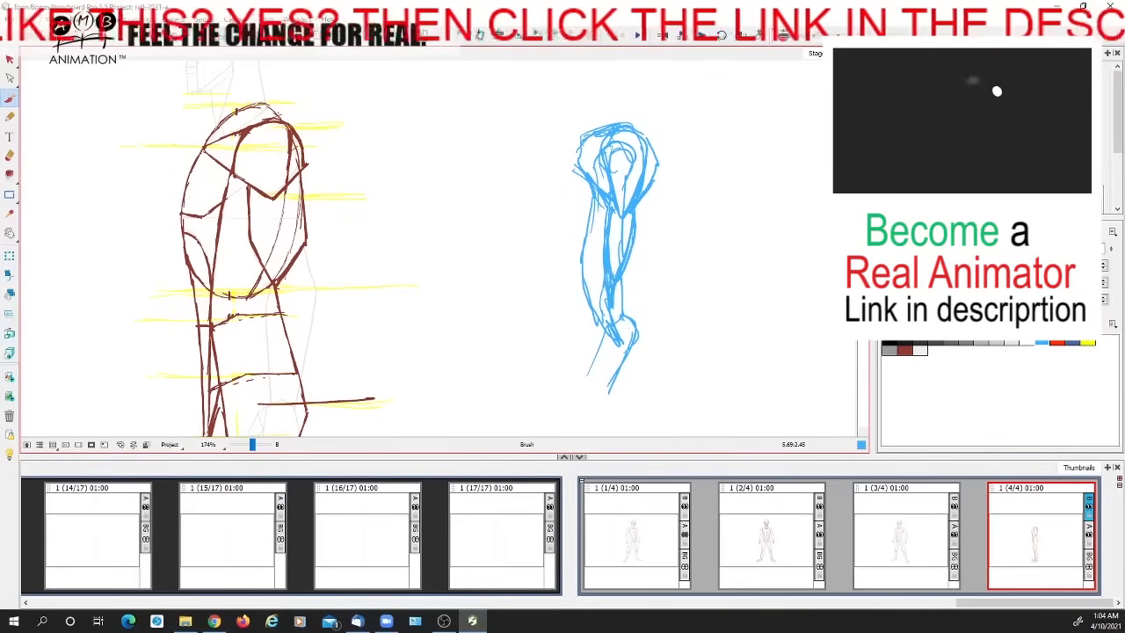
Outline the rear upper-arm muscle and fill it with diagonal blue hatching
left_click_drag(650, 221, 649, 274)
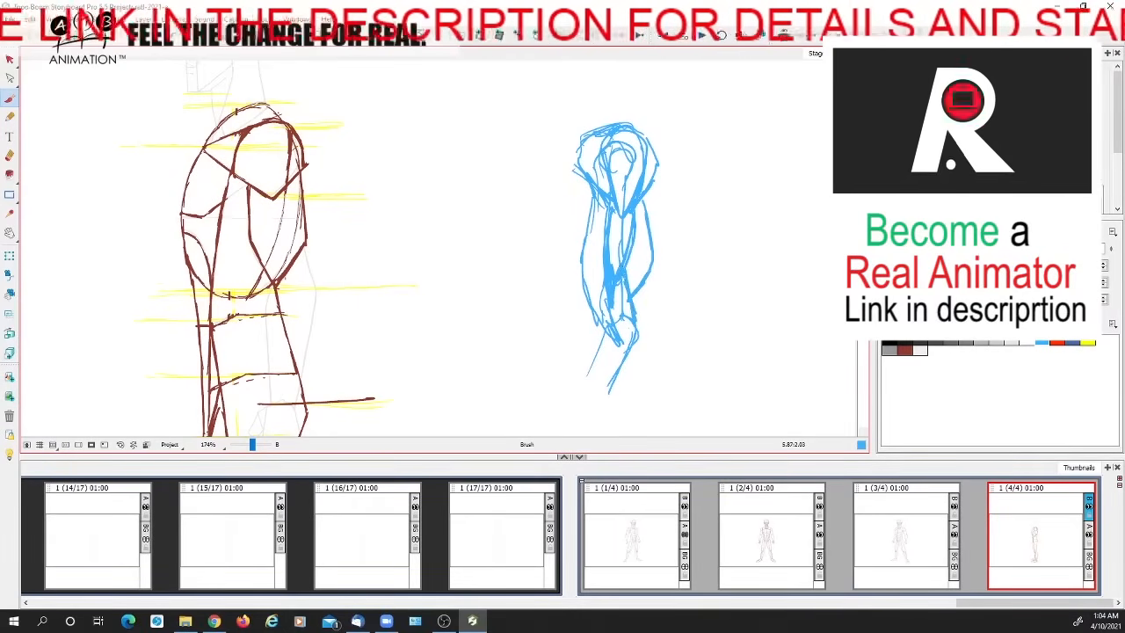
left_click_drag(609, 250, 647, 222)
mouse_move(631, 249)
left_mouse_down()
mouse_move(650, 231)
mouse_move(652, 242)
left_mouse_up()
left_click_drag(629, 273, 653, 254)
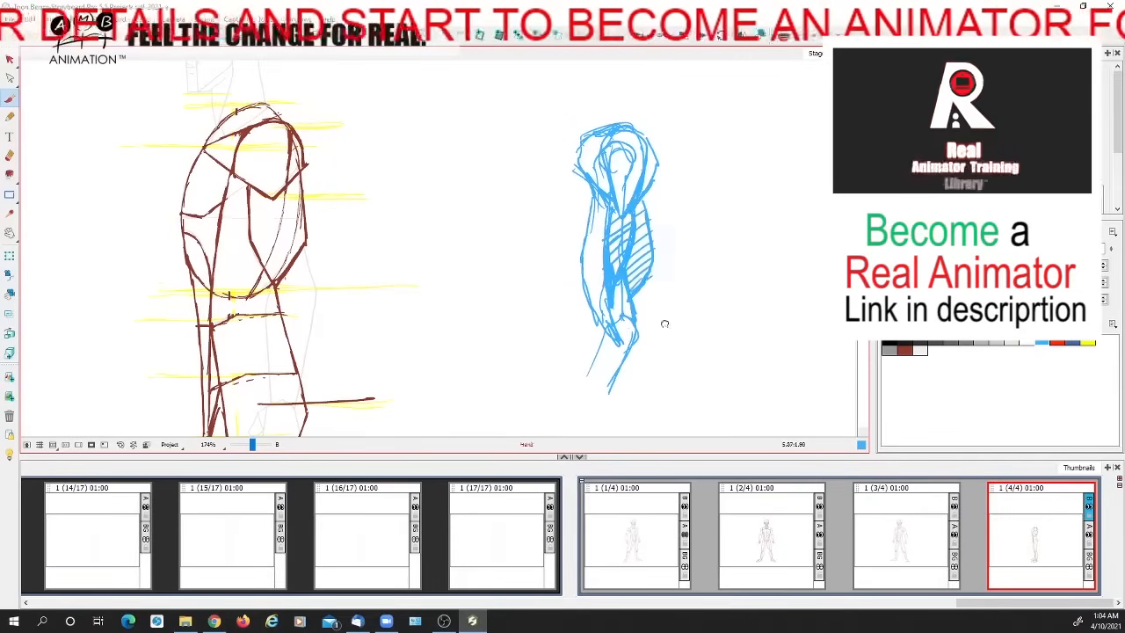
Hatch the lower upper arm and sketch the forearm in blue, extending down from the elbow to the wrist
scroll(665, 322, "down", 3)
mouse_move(629, 224)
left_mouse_down()
mouse_move(631, 253)
mouse_move(634, 197)
mouse_move(624, 197)
mouse_move(626, 225)
mouse_move(611, 214)
mouse_move(638, 311)
mouse_move(617, 335)
left_mouse_up()
left_click_drag(629, 273, 591, 360)
left_click_drag(633, 298, 596, 374)
left_click_drag(651, 276, 622, 348)
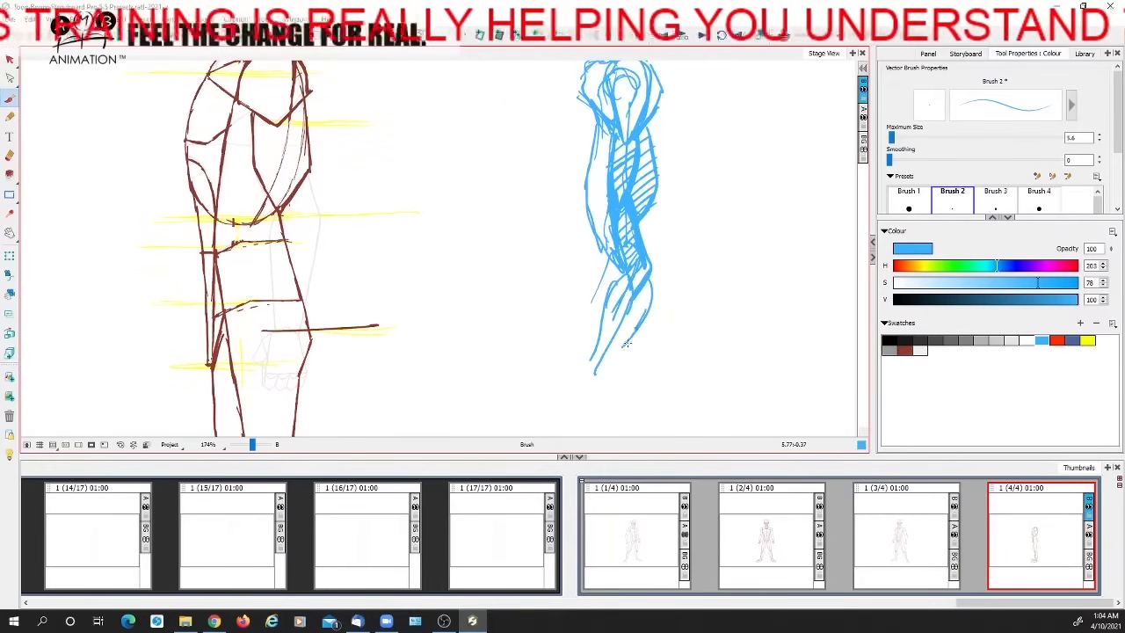
mouse_move(632, 304)
left_mouse_down()
mouse_move(663, 367)
mouse_move(669, 288)
left_mouse_up()
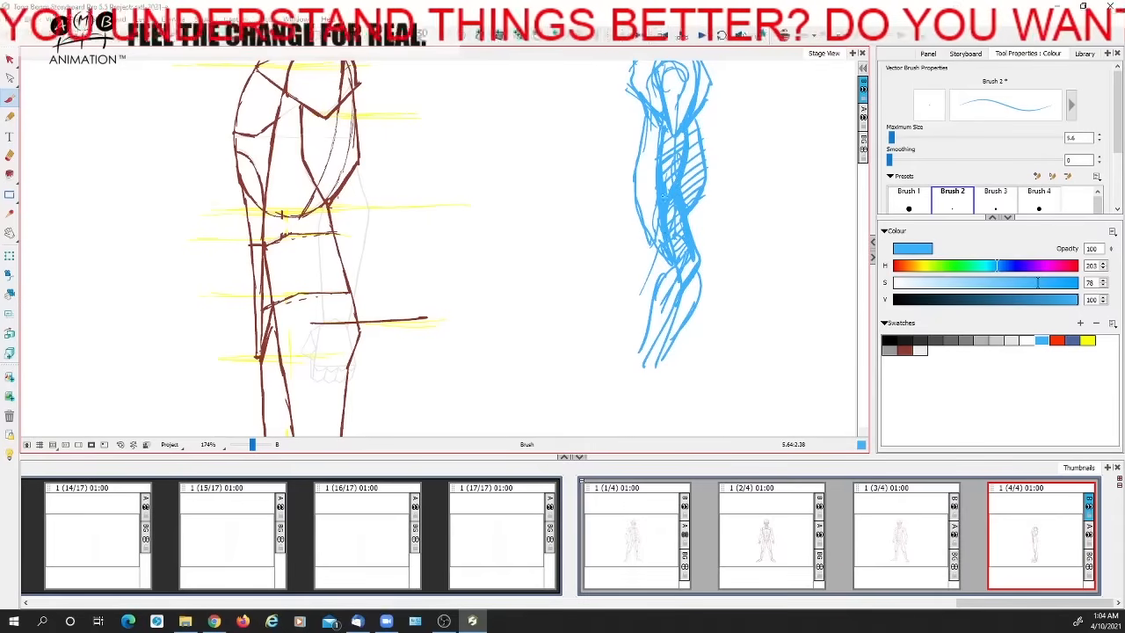
Extend the blue side-view arm study with more forearm strokes down past the wrist
mouse_move(650, 250)
left_mouse_down()
mouse_move(622, 324)
mouse_move(653, 283)
left_mouse_up()
left_click_drag(654, 283, 623, 345)
left_click_drag(630, 292, 619, 358)
mouse_move(626, 376)
left_mouse_down()
mouse_move(651, 429)
mouse_move(616, 414)
left_mouse_up()
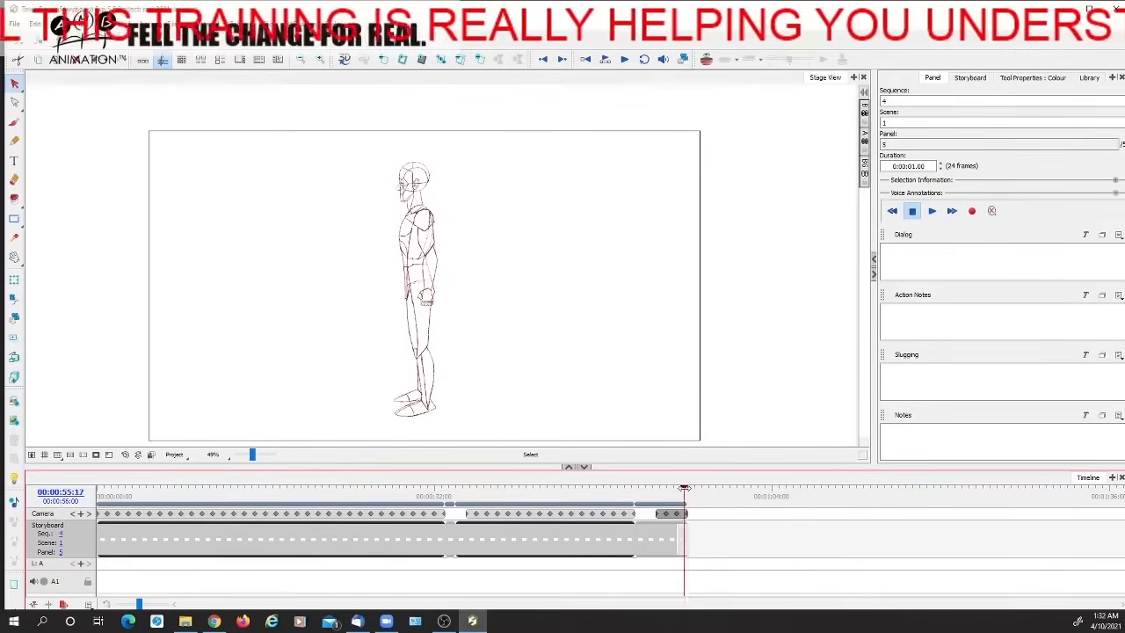
mouse_move(683, 490)
left_mouse_down()
mouse_move(639, 494)
mouse_move(679, 494)
left_mouse_up()
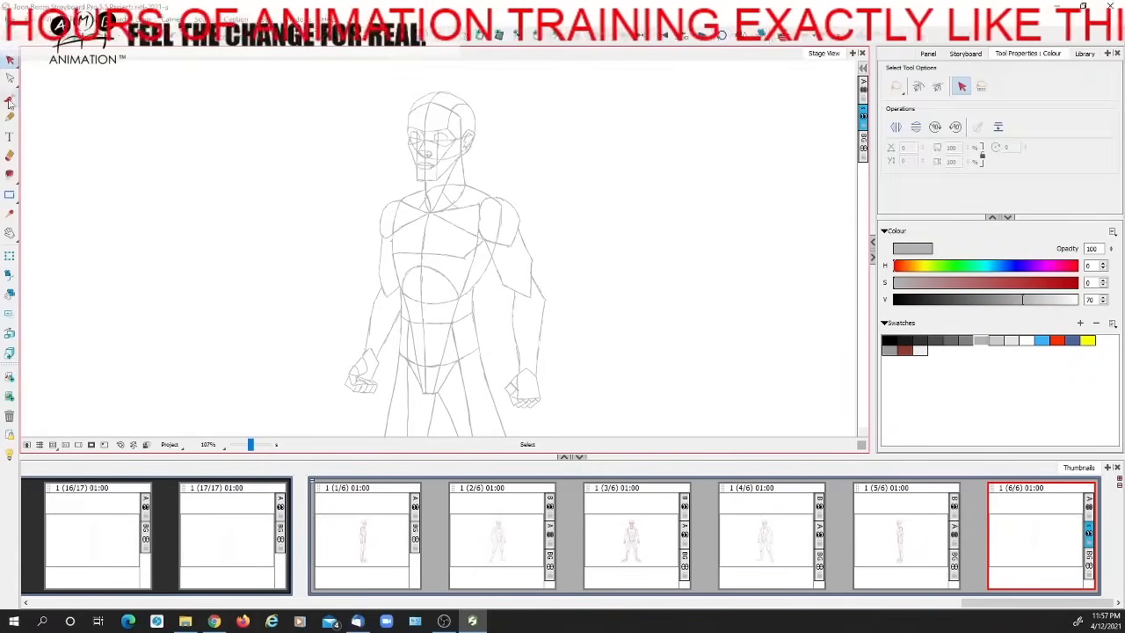
Trace the three-quarter figure's head outline over the grey construction in dark red with Brush 2
left_click(10, 99)
left_click(904, 348)
left_click_drag(251, 448, 252, 449)
left_click_drag(416, 130, 413, 183)
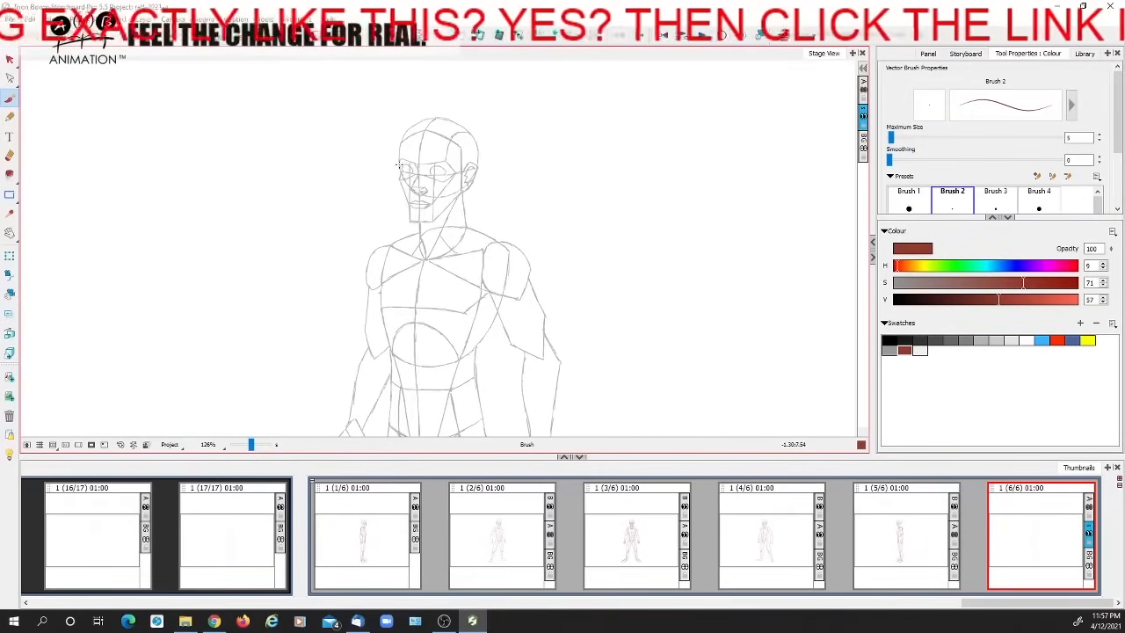
mouse_move(430, 118)
left_mouse_down()
mouse_move(472, 139)
mouse_move(463, 190)
mouse_move(456, 163)
left_mouse_up()
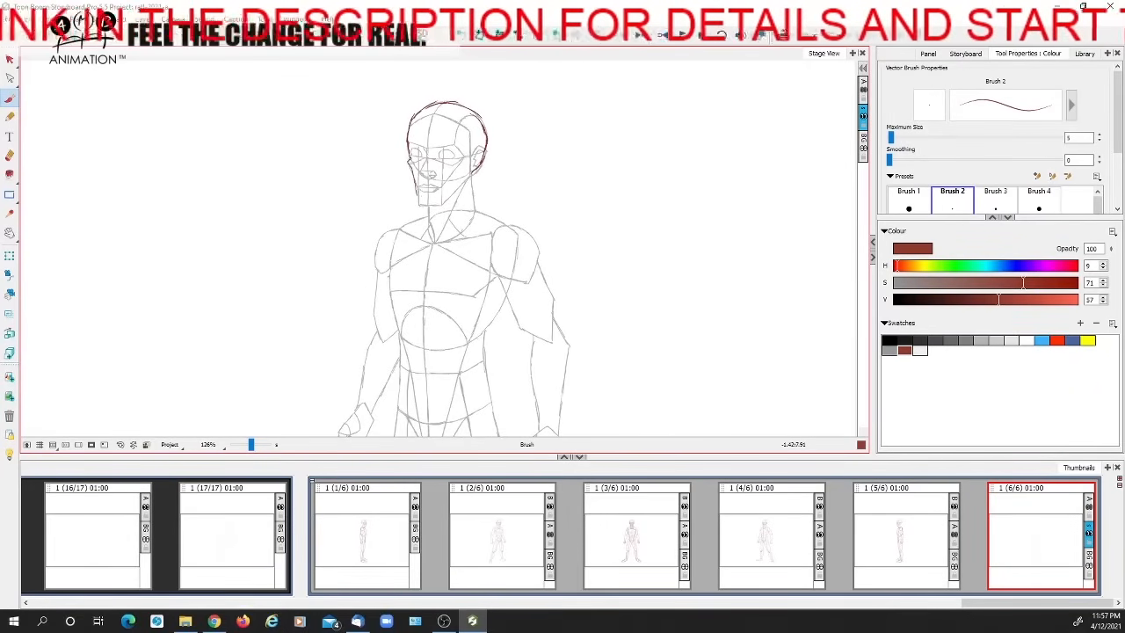
Trace the three-quarter figure's jaw, neck, shoulders, arms and torso silhouette in dark red
mouse_move(420, 204)
left_mouse_down()
mouse_move(430, 213)
mouse_move(442, 174)
mouse_move(404, 213)
left_mouse_up()
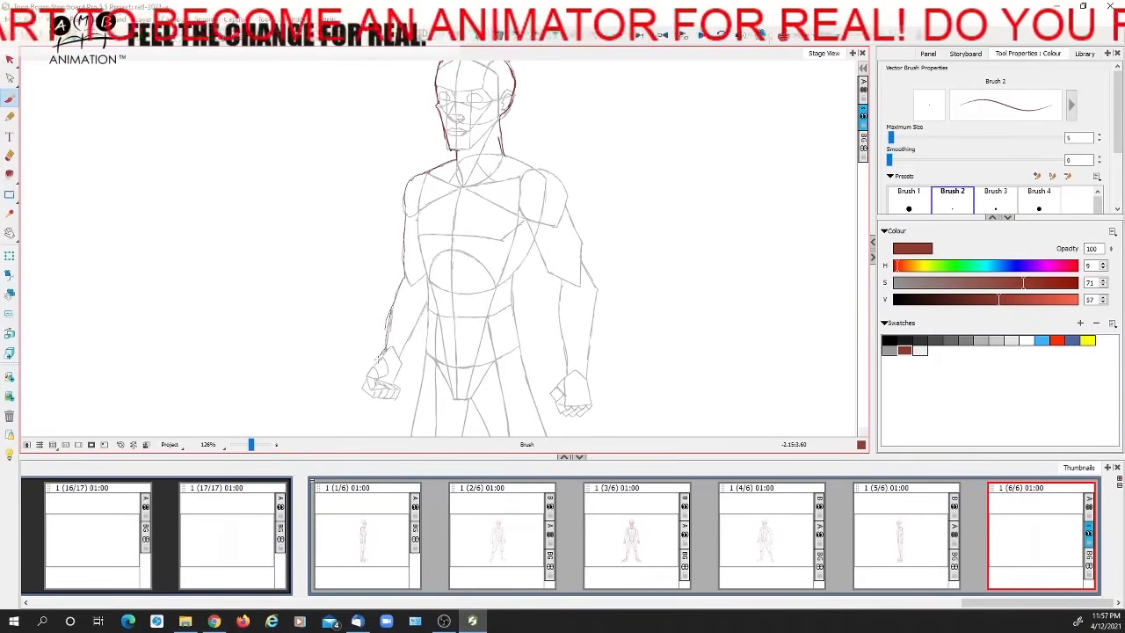
left_click_drag(423, 318, 428, 304)
left_click_drag(439, 299, 404, 246)
left_click_drag(520, 176, 490, 217)
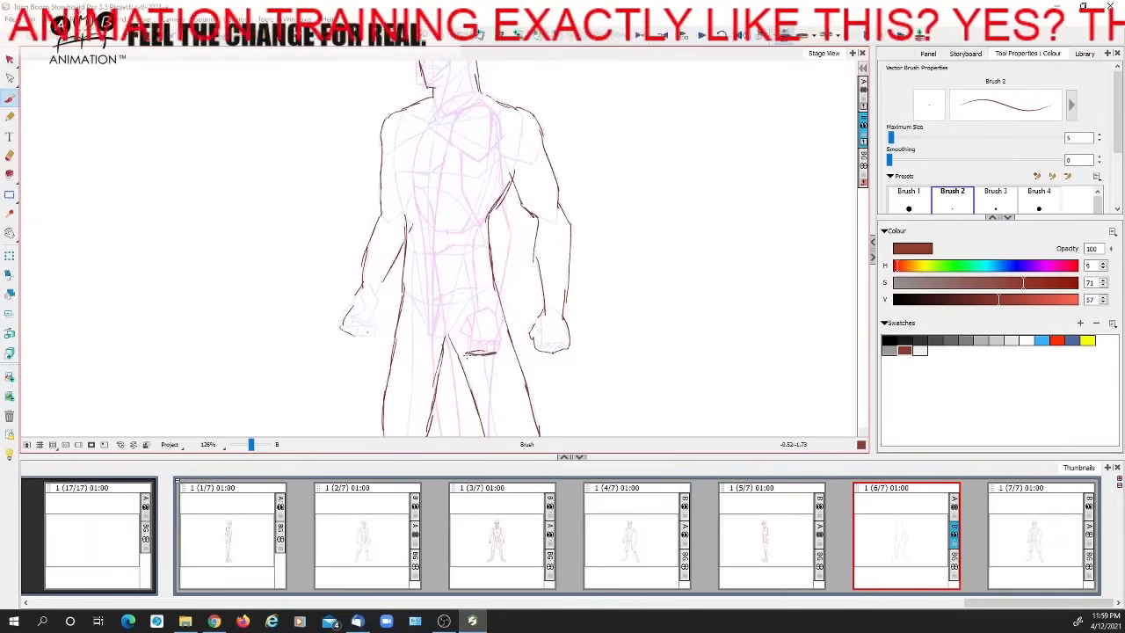
Undo the last hand-level line, redraw the figure's right forearm and fist lower, and align it with the side-view hand
key("ctrl+z")
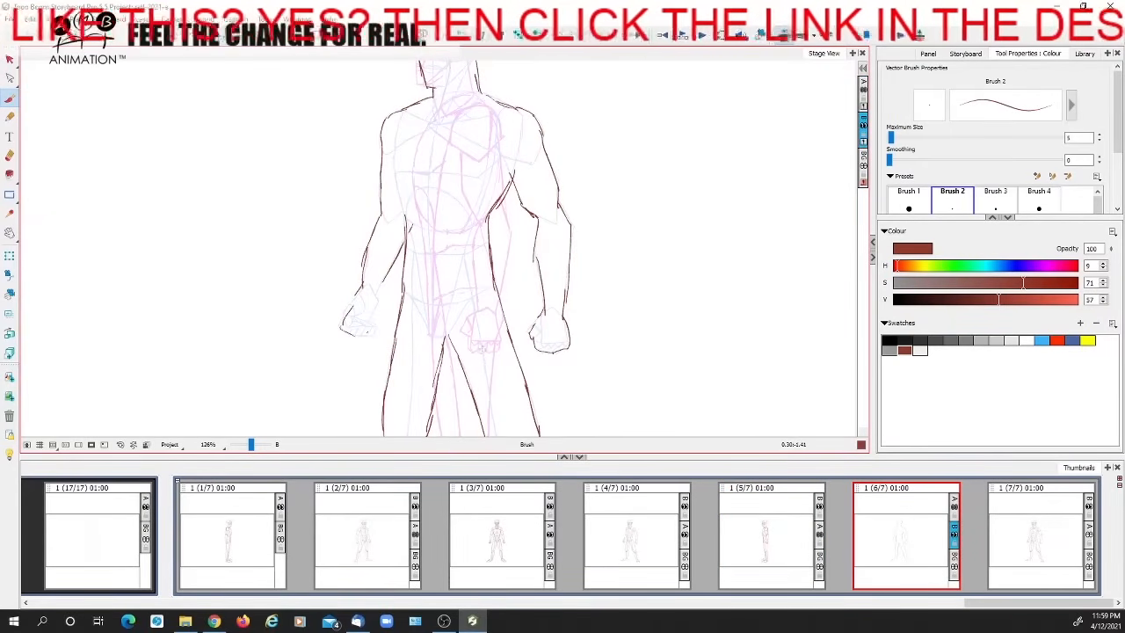
mouse_move(366, 354)
left_mouse_down()
mouse_move(335, 350)
mouse_move(374, 350)
mouse_move(348, 325)
mouse_move(371, 344)
mouse_move(330, 332)
mouse_move(396, 262)
left_mouse_up()
left_click_drag(373, 307, 400, 244)
left_click_drag(366, 245, 352, 310)
key("Left")
key("Right")
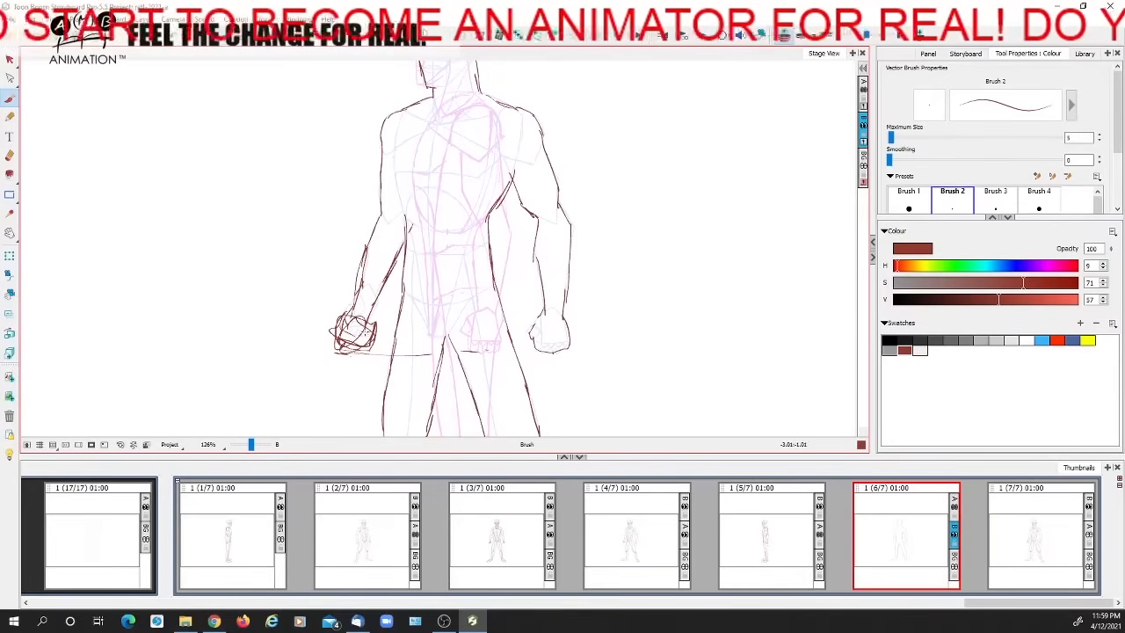
left_click_drag(379, 332, 400, 334)
key("Left")
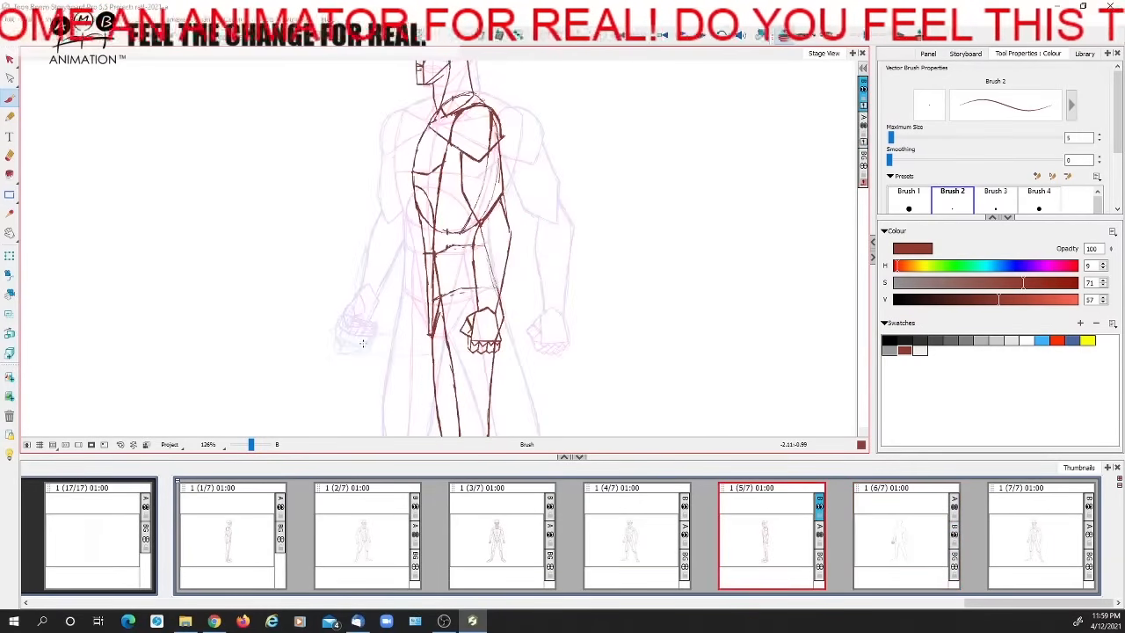
Draw a second horizontal hand-level guide on the rough three-quarter panel and box in the figure's left fist above it
left_click(1015, 551)
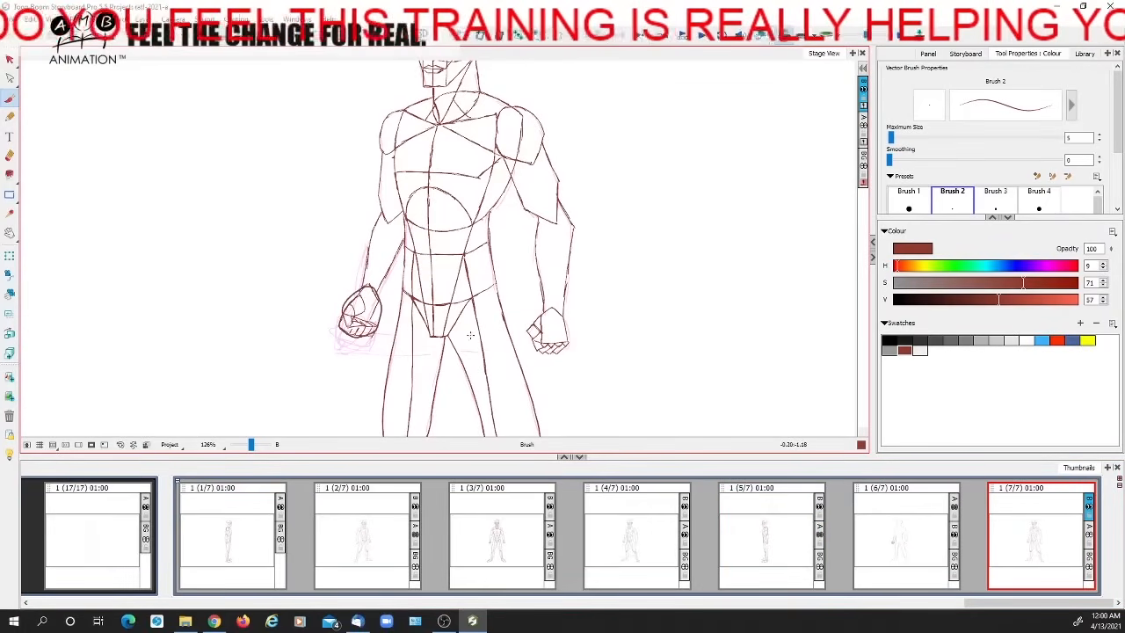
left_click(900, 529)
left_click_drag(388, 334, 570, 334)
mouse_move(570, 334)
left_mouse_down()
mouse_move(572, 295)
mouse_move(569, 332)
mouse_move(537, 296)
mouse_move(535, 334)
left_mouse_up()
key("space")
mouse_move(559, 343)
left_mouse_down()
mouse_move(570, 213)
mouse_move(600, 283)
left_mouse_up()
key("space")
Draw the curved torso edge beneath the figure's left shoulder and a question mark beside the guide line
left_click_drag(562, 149, 561, 222)
mouse_move(545, 170)
left_mouse_down()
mouse_move(548, 116)
mouse_move(541, 183)
mouse_move(575, 172)
mouse_move(594, 269)
mouse_move(568, 315)
left_mouse_up()
key("ctrl+z")
left_click_drag(652, 327, 663, 353)
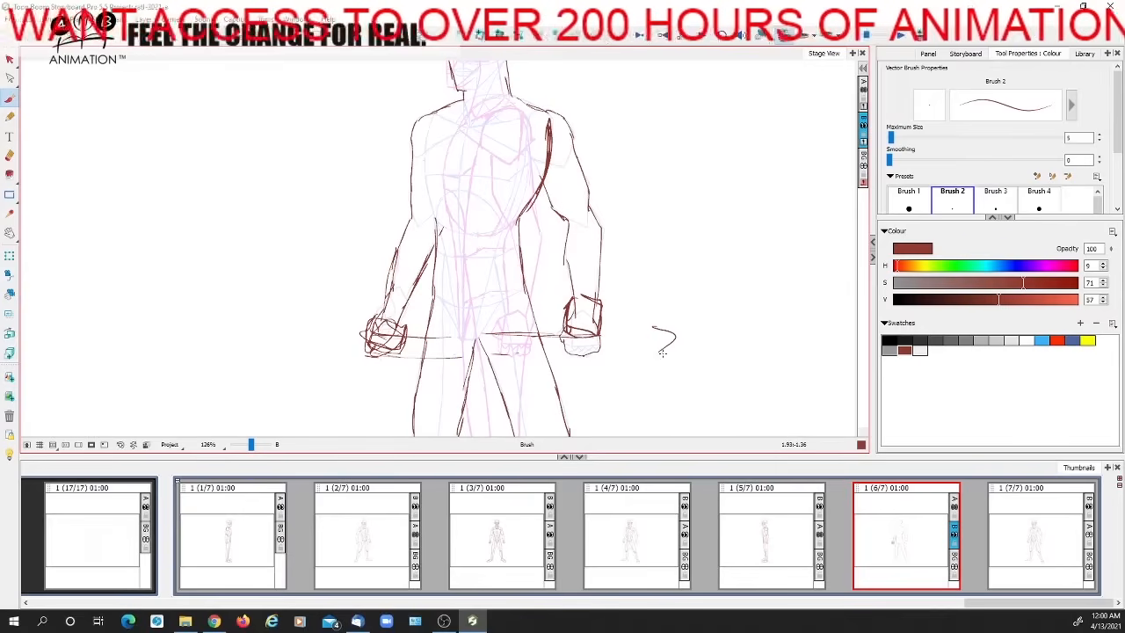
Erase surplus lines around both fists and draw the torso edge and inner forearm on the figure's right side
mouse_move(567, 344)
left_mouse_down()
mouse_move(599, 345)
mouse_move(569, 355)
left_mouse_up()
left_click_drag(386, 320, 383, 335)
left_click(10, 99)
left_click_drag(446, 149, 444, 223)
mouse_move(447, 174)
left_mouse_down()
mouse_move(442, 230)
mouse_move(405, 296)
left_mouse_up()
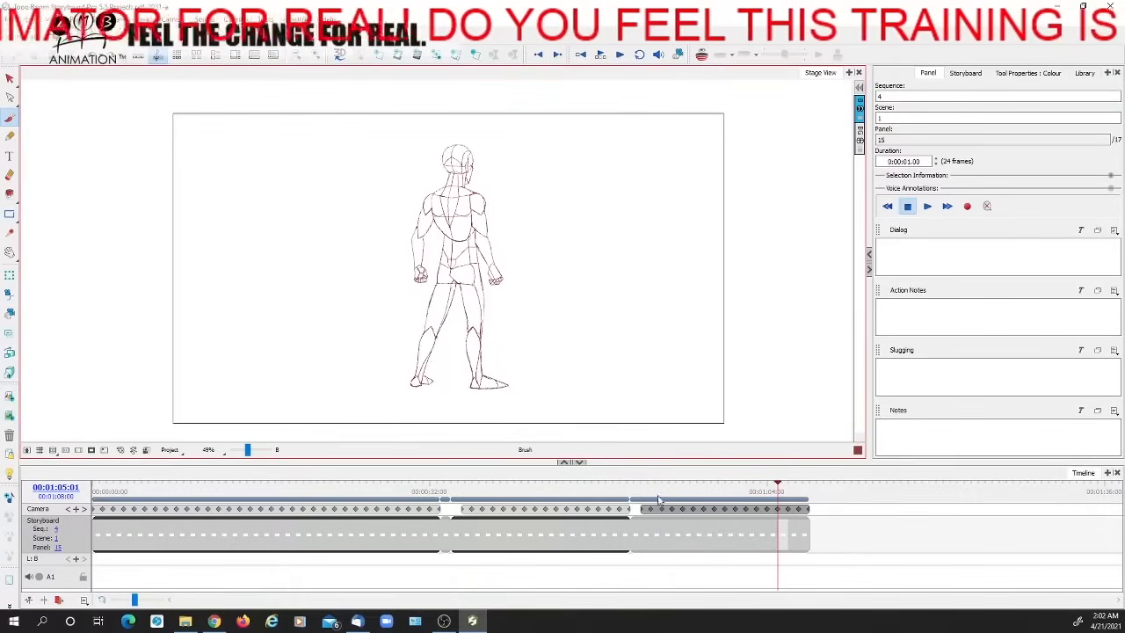
Scrub through the turnaround panels and examine how the front, side and back poses rotate
mouse_move(642, 491)
left_mouse_down()
mouse_move(805, 488)
mouse_move(636, 489)
mouse_move(753, 489)
left_mouse_up()
left_click_drag(247, 453, 249, 453)
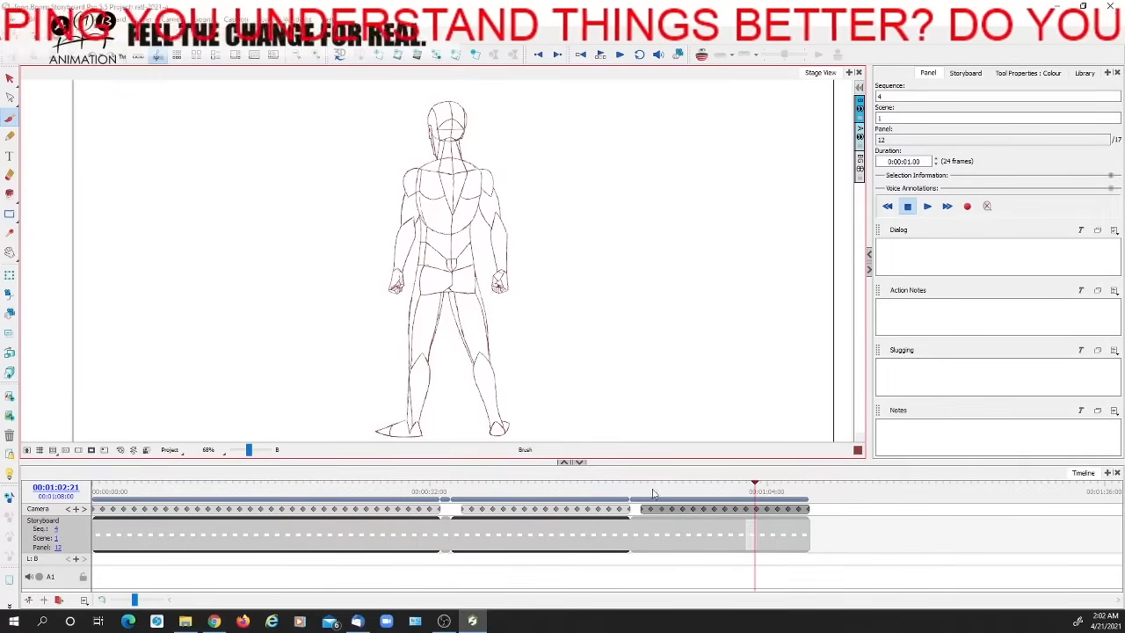
left_click_drag(636, 490, 690, 491)
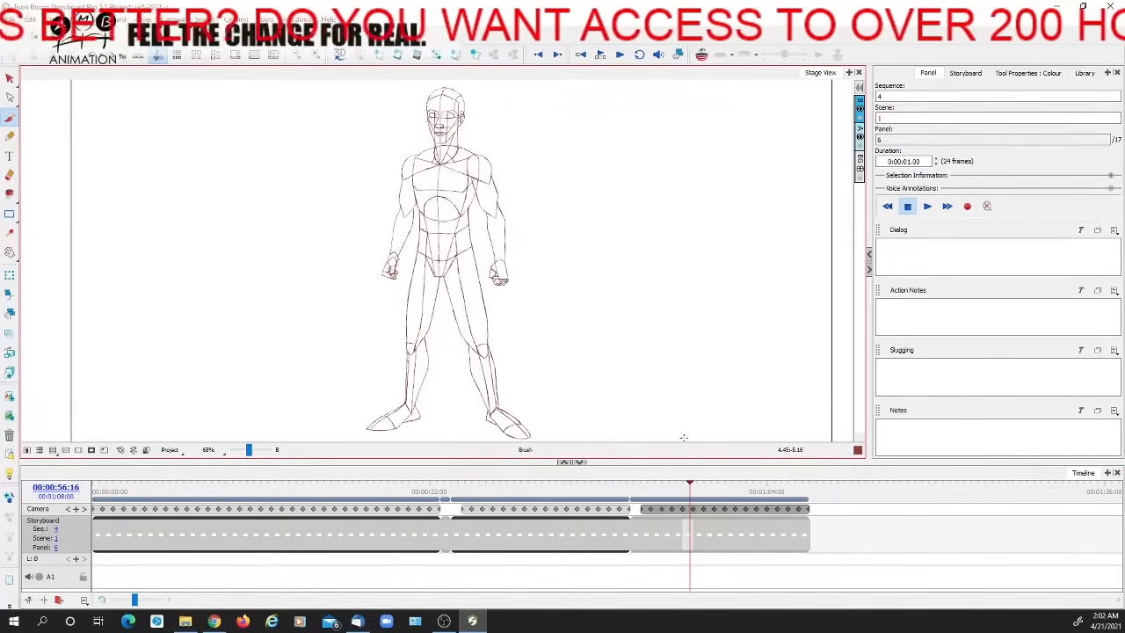
mouse_move(641, 490)
left_mouse_down()
mouse_move(736, 482)
mouse_move(726, 483)
left_mouse_up()
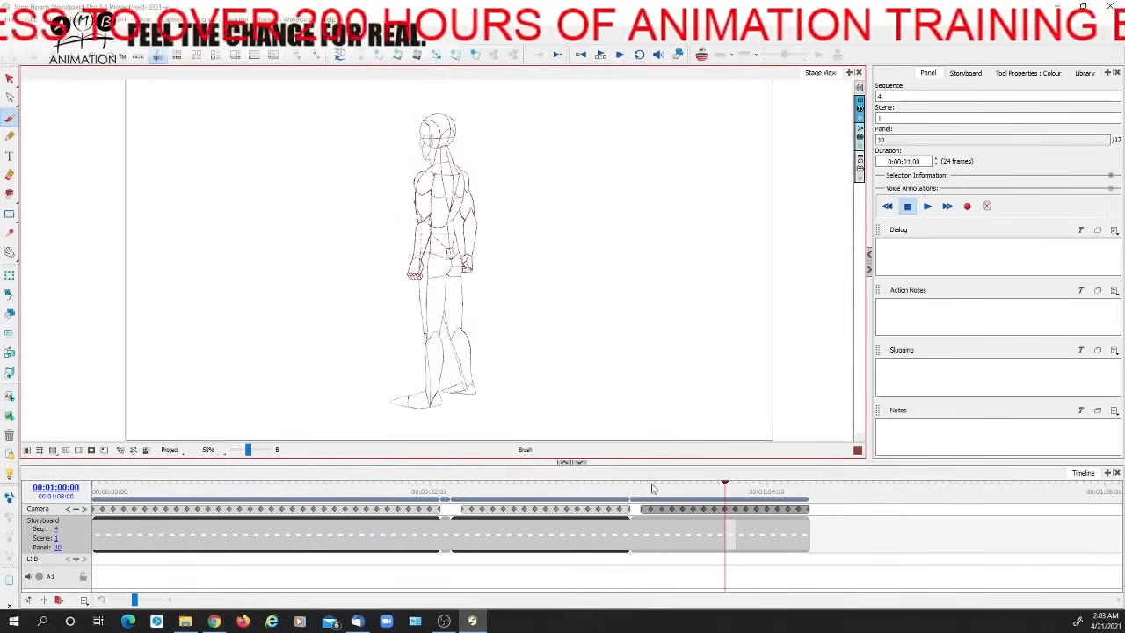
mouse_move(655, 485)
left_mouse_down()
mouse_move(811, 482)
mouse_move(638, 483)
mouse_move(809, 483)
mouse_move(646, 495)
mouse_move(796, 481)
mouse_move(647, 483)
mouse_move(799, 482)
mouse_move(635, 482)
mouse_move(796, 494)
mouse_move(651, 494)
mouse_move(799, 481)
mouse_move(659, 481)
mouse_move(811, 482)
mouse_move(141, 482)
mouse_move(98, 497)
mouse_move(407, 498)
mouse_move(372, 497)
left_mouse_up()
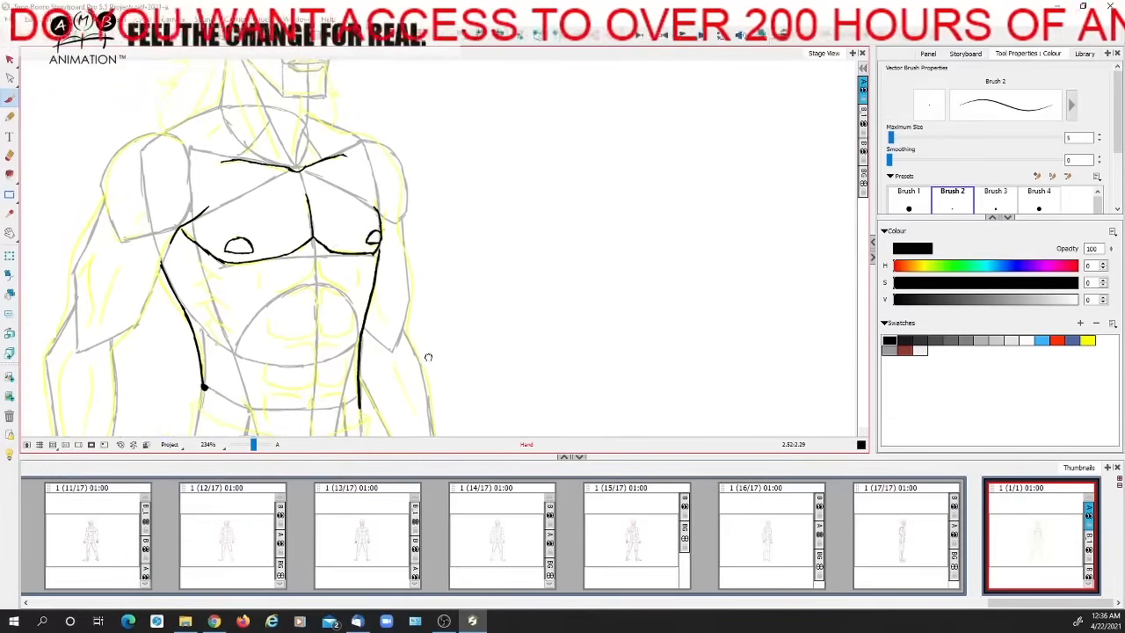
Try inking a heavy black rib-cage arch beneath the chest and undo it
left_click_drag(428, 357, 413, 346)
left_click_drag(253, 445, 251, 446)
left_click_drag(512, 332, 528, 319)
mouse_move(275, 313)
left_mouse_down()
mouse_move(306, 268)
mouse_move(348, 261)
mouse_move(372, 307)
mouse_move(376, 298)
mouse_move(352, 261)
mouse_move(271, 314)
left_mouse_up()
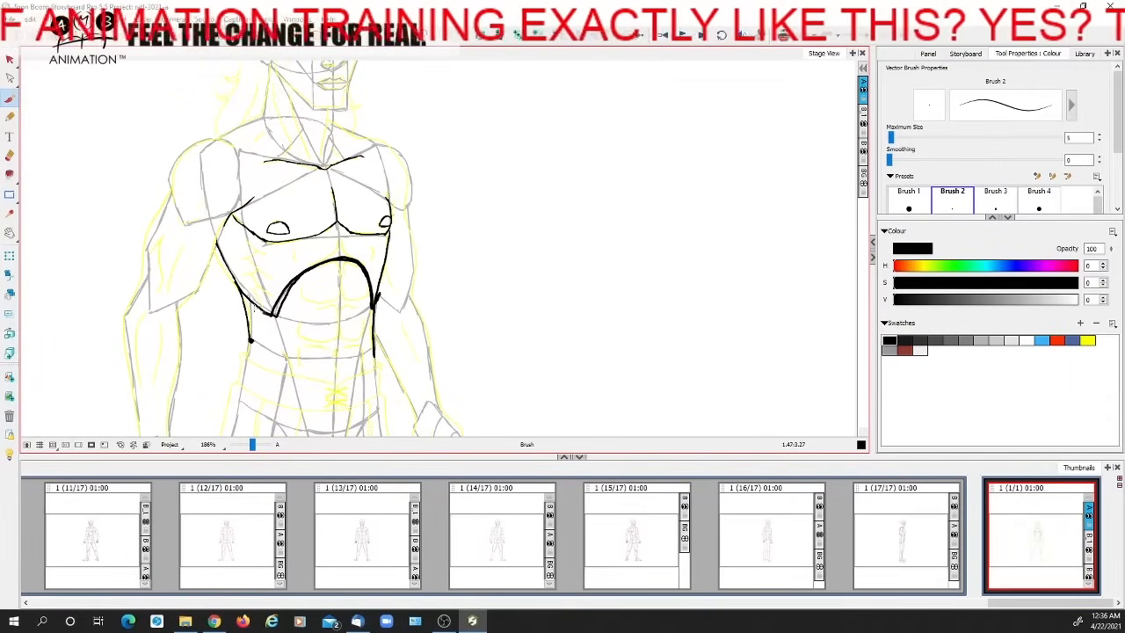
key("ctrl+z")
key("ctrl+z")
Sketch the outline and top opening of a rib cage in red beside the inked torso
left_click(1057, 341)
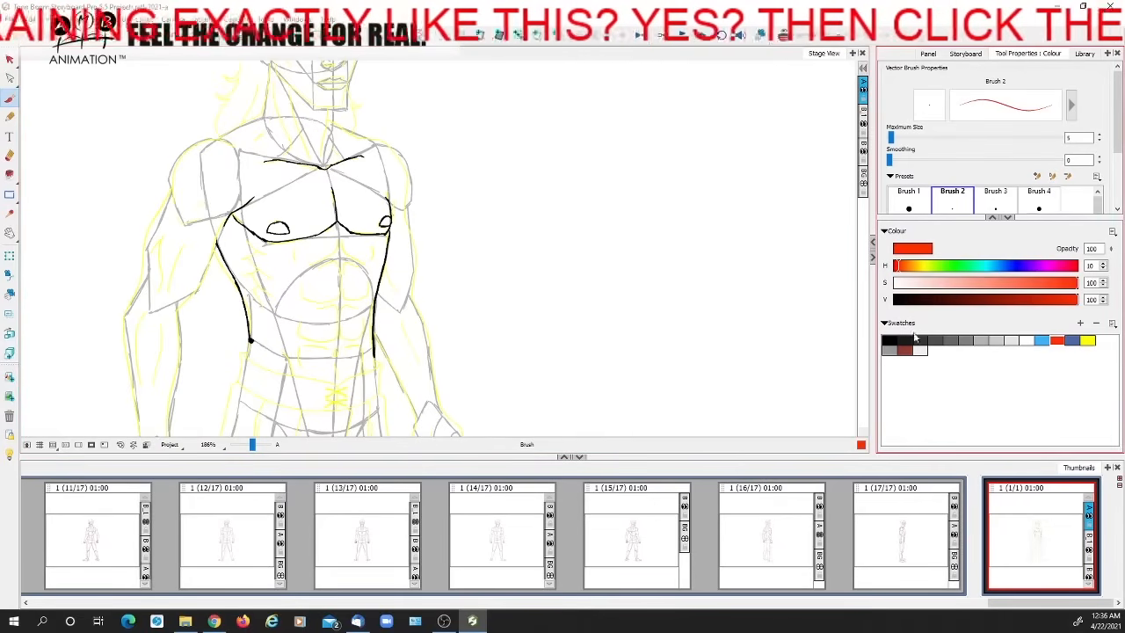
left_click_drag(625, 153, 611, 172)
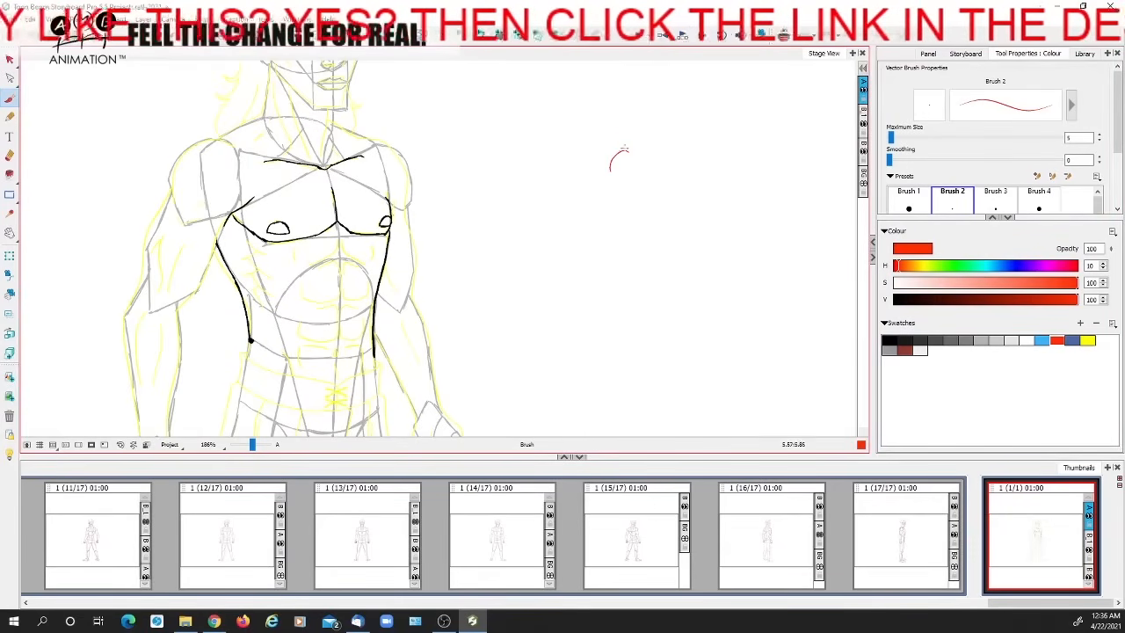
mouse_move(646, 132)
left_mouse_down()
mouse_move(693, 164)
mouse_move(674, 146)
mouse_move(728, 146)
mouse_move(598, 303)
left_mouse_up()
left_click_drag(726, 145, 696, 341)
mouse_move(581, 253)
left_mouse_down()
mouse_move(626, 346)
mouse_move(678, 350)
left_mouse_up()
mouse_move(737, 203)
left_mouse_down()
mouse_move(748, 238)
mouse_move(662, 371)
mouse_move(646, 374)
left_mouse_up()
mouse_move(572, 261)
left_mouse_down()
mouse_move(573, 278)
mouse_move(661, 373)
left_mouse_up()
left_click_drag(625, 130, 691, 147)
left_click_drag(629, 123, 723, 146)
mouse_move(624, 129)
left_mouse_down()
mouse_move(616, 141)
mouse_move(735, 146)
mouse_move(599, 181)
mouse_move(723, 172)
left_mouse_up()
Draw the curved ribs across the red rib cage from top to bottom
mouse_move(615, 155)
left_mouse_down()
mouse_move(729, 176)
mouse_move(738, 198)
mouse_move(661, 204)
left_mouse_up()
left_click_drag(606, 177, 580, 220)
mouse_move(615, 203)
left_mouse_down()
mouse_move(684, 227)
mouse_move(738, 202)
left_mouse_up()
mouse_move(628, 194)
left_mouse_down()
mouse_move(590, 241)
mouse_move(717, 241)
left_mouse_up()
mouse_move(589, 219)
left_mouse_down()
mouse_move(582, 259)
mouse_move(726, 246)
left_mouse_up()
left_click_drag(591, 264, 730, 264)
left_click_drag(591, 307, 723, 286)
left_click_drag(610, 336, 710, 310)
left_click_drag(631, 363, 694, 338)
mouse_move(601, 236)
left_mouse_down()
mouse_move(722, 220)
mouse_move(607, 201)
mouse_move(730, 212)
mouse_move(603, 239)
mouse_move(667, 273)
mouse_move(734, 248)
left_mouse_up()
left_click_drag(601, 301, 728, 259)
left_click_drag(664, 323, 708, 299)
Sketch the shoulder blade and collarbone in red around the top of the rib cage
mouse_move(645, 128)
left_mouse_down()
mouse_move(604, 112)
mouse_move(566, 162)
left_mouse_up()
mouse_move(589, 116)
left_mouse_down()
mouse_move(564, 180)
mouse_move(640, 111)
mouse_move(570, 227)
mouse_move(561, 209)
left_mouse_up()
mouse_move(592, 125)
left_mouse_down()
mouse_move(663, 106)
mouse_move(749, 143)
left_mouse_up()
mouse_move(684, 125)
left_mouse_down()
mouse_move(738, 149)
mouse_move(726, 164)
mouse_move(711, 159)
mouse_move(713, 285)
left_mouse_up()
scroll(643, 250, "up", 2)
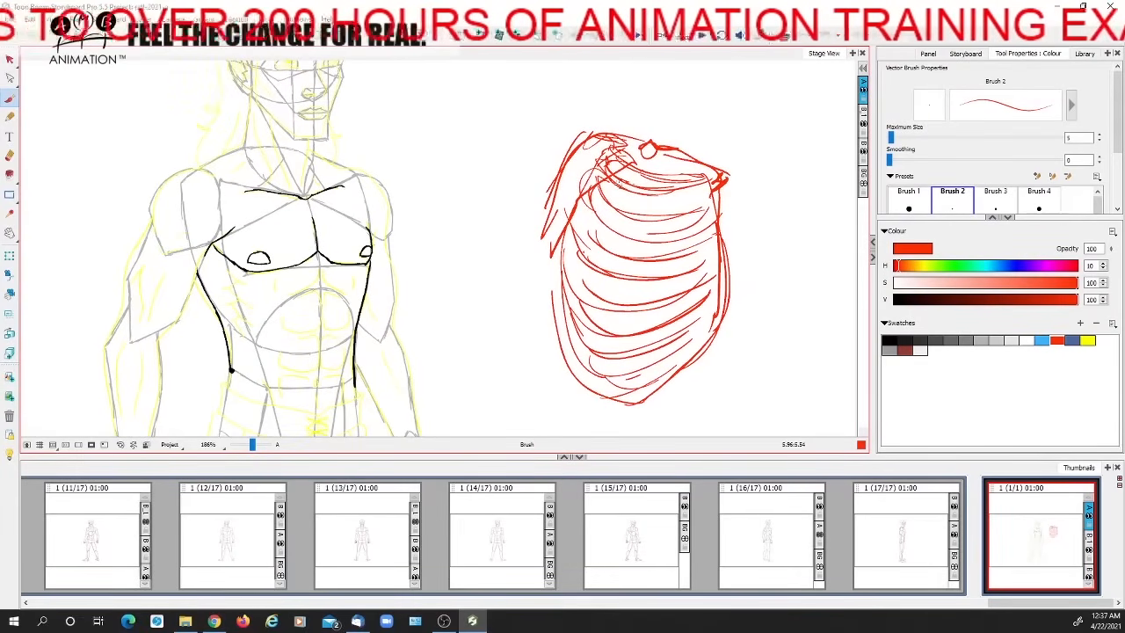
Fill in the finger-like serratus muscle bands in solid red along the side of the ribs
mouse_move(604, 180)
left_mouse_down()
mouse_move(636, 194)
mouse_move(659, 181)
mouse_move(623, 209)
mouse_move(626, 238)
left_mouse_up()
mouse_move(592, 199)
left_mouse_down()
mouse_move(603, 221)
mouse_move(635, 230)
mouse_move(619, 265)
left_mouse_up()
mouse_move(576, 217)
left_mouse_down()
mouse_move(581, 255)
mouse_move(612, 307)
left_mouse_up()
mouse_move(567, 261)
left_mouse_down()
mouse_move(614, 309)
mouse_move(602, 340)
mouse_move(572, 304)
mouse_move(591, 339)
mouse_move(587, 308)
mouse_move(601, 309)
left_mouse_up()
left_click_drag(582, 234, 617, 271)
left_click_drag(602, 196, 631, 225)
mouse_move(613, 167)
left_mouse_down()
mouse_move(652, 180)
mouse_move(613, 187)
left_mouse_up()
mouse_move(597, 209)
left_mouse_down()
mouse_move(631, 236)
mouse_move(586, 211)
mouse_move(584, 189)
left_mouse_up()
Sketch the shoulder blade's contour and lines extending outward from it in red beside the rib cage
left_click_drag(599, 150, 548, 253)
left_click_drag(576, 191, 557, 230)
left_click_drag(633, 211, 639, 252)
mouse_move(552, 172)
left_mouse_down()
mouse_move(498, 255)
mouse_move(543, 276)
left_mouse_up()
mouse_move(526, 171)
left_mouse_down()
mouse_move(559, 158)
mouse_move(588, 171)
left_mouse_up()
mouse_move(524, 172)
left_mouse_down()
mouse_move(528, 260)
mouse_move(550, 266)
left_mouse_up()
left_click_drag(563, 193, 444, 163)
mouse_move(459, 153)
left_mouse_down()
mouse_move(446, 192)
mouse_move(561, 269)
mouse_move(603, 257)
left_mouse_up()
left_click_drag(615, 239, 532, 231)
Add a long outstretched arm from the far shoulder and a curved line beneath the shoulder blade in red
left_click_drag(580, 179, 756, 183)
key("space")
mouse_move(610, 209)
left_mouse_down()
mouse_move(755, 206)
mouse_move(704, 229)
left_mouse_up()
left_click_drag(683, 188, 840, 190)
left_click_drag(739, 206, 784, 206)
key("space")
left_click_drag(708, 234, 718, 218)
mouse_move(499, 218)
left_mouse_down()
mouse_move(528, 246)
mouse_move(479, 278)
mouse_move(475, 297)
mouse_move(501, 332)
mouse_move(498, 361)
mouse_move(547, 202)
mouse_move(517, 191)
mouse_move(470, 260)
mouse_move(467, 249)
mouse_move(462, 297)
left_mouse_up()
left_click_drag(480, 251, 459, 287)
Handwrite the label "Serratus anterior" in red beside the rib-cage study
left_click_drag(676, 274, 634, 248)
mouse_move(651, 250)
left_mouse_down()
mouse_move(640, 246)
mouse_move(624, 286)
left_mouse_up()
mouse_move(647, 275)
left_mouse_down()
mouse_move(742, 272)
mouse_move(768, 285)
left_mouse_up()
mouse_move(663, 309)
left_mouse_down()
mouse_move(664, 329)
mouse_move(700, 333)
left_mouse_up()
mouse_move(687, 318)
left_mouse_down()
mouse_move(711, 316)
mouse_move(714, 333)
left_mouse_up()
mouse_move(717, 332)
left_mouse_down()
mouse_move(733, 318)
mouse_move(733, 332)
left_mouse_up()
mouse_move(747, 321)
left_mouse_down()
mouse_move(772, 330)
mouse_move(749, 326)
mouse_move(761, 311)
mouse_move(811, 350)
mouse_move(860, 342)
left_mouse_up()
Delete the entire red serratus study and return to the black brush on the torso
left_click(10, 60)
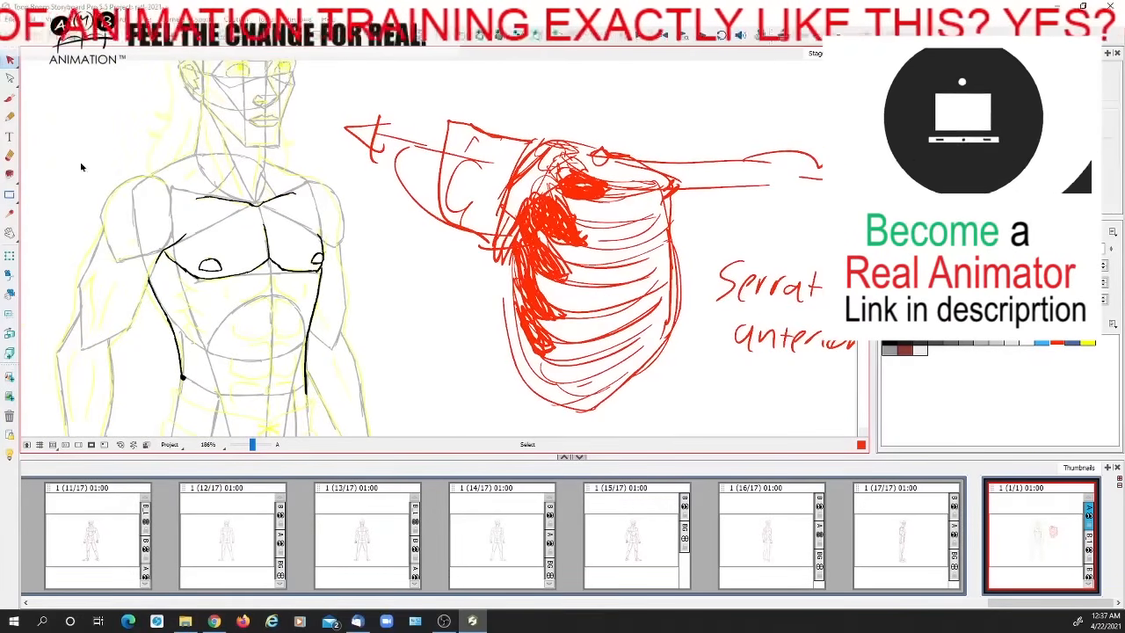
key("ctrl+a")
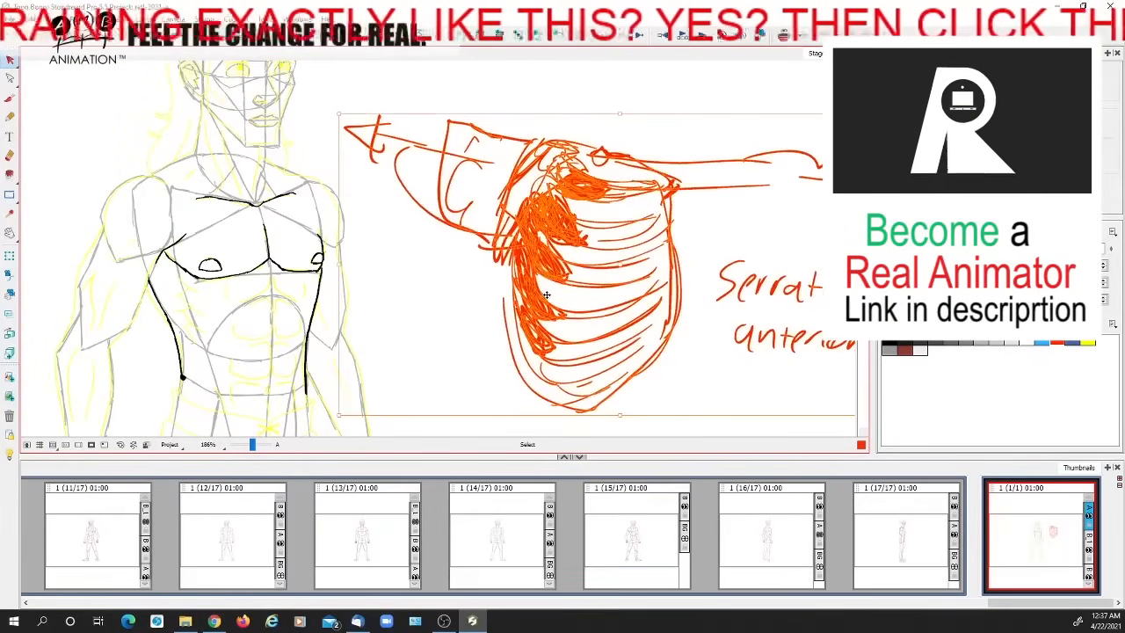
key("Delete")
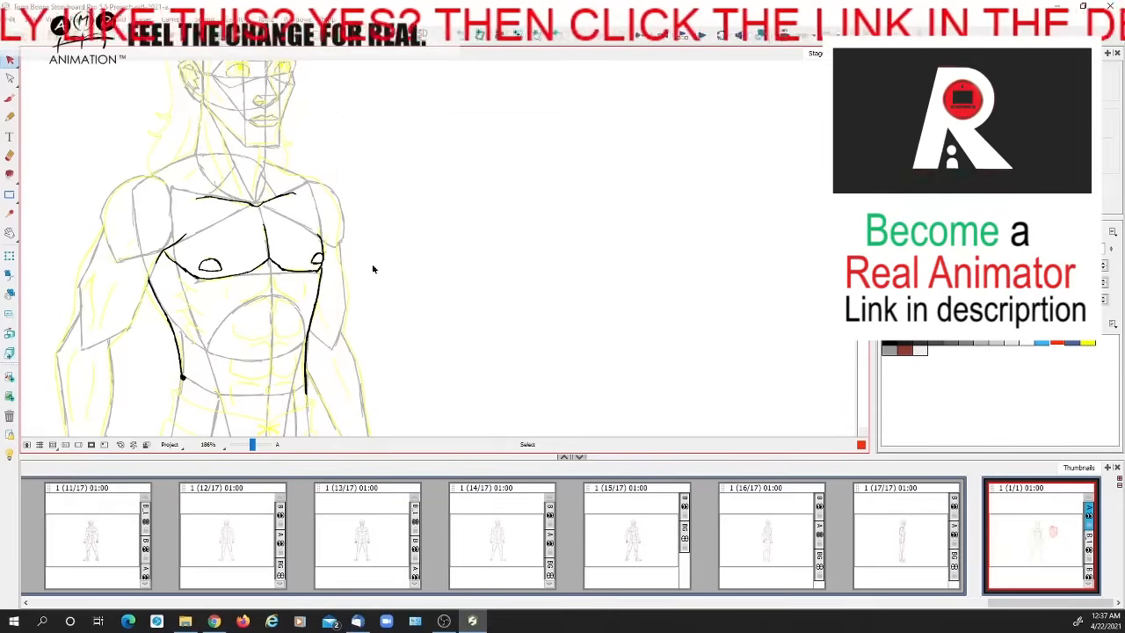
left_click_drag(374, 269, 510, 248)
left_click(10, 98)
left_click(888, 344)
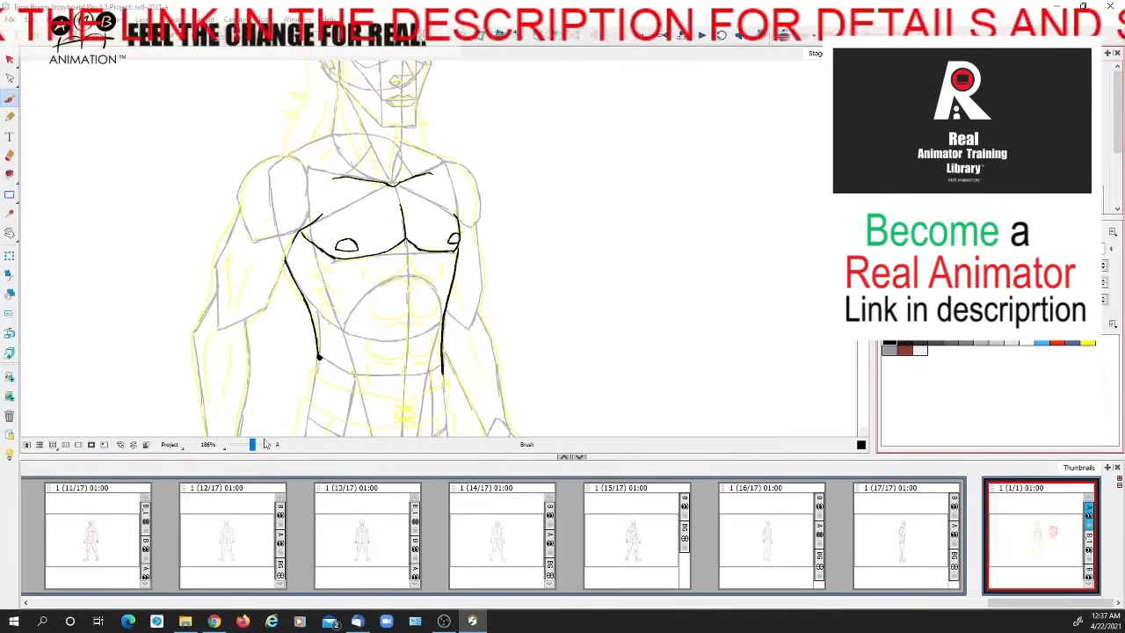
left_click_drag(252, 446, 254, 445)
left_click_drag(364, 335, 418, 292)
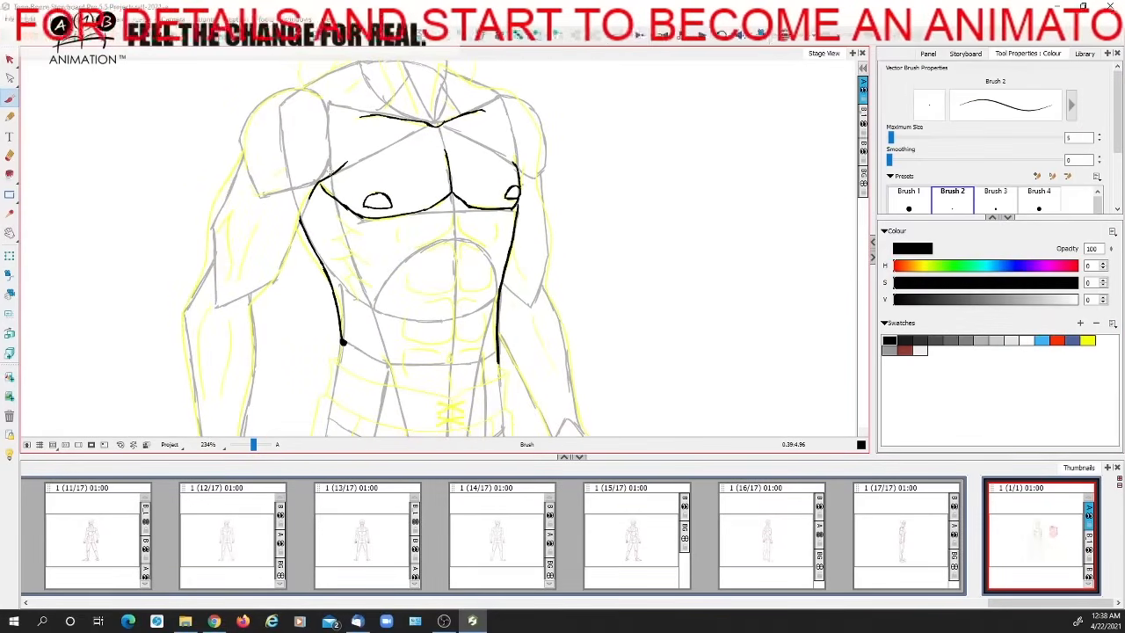
Try a black line down the figure's right flank with zigzag hatching behind it, and undo both
left_click_drag(332, 195, 400, 397)
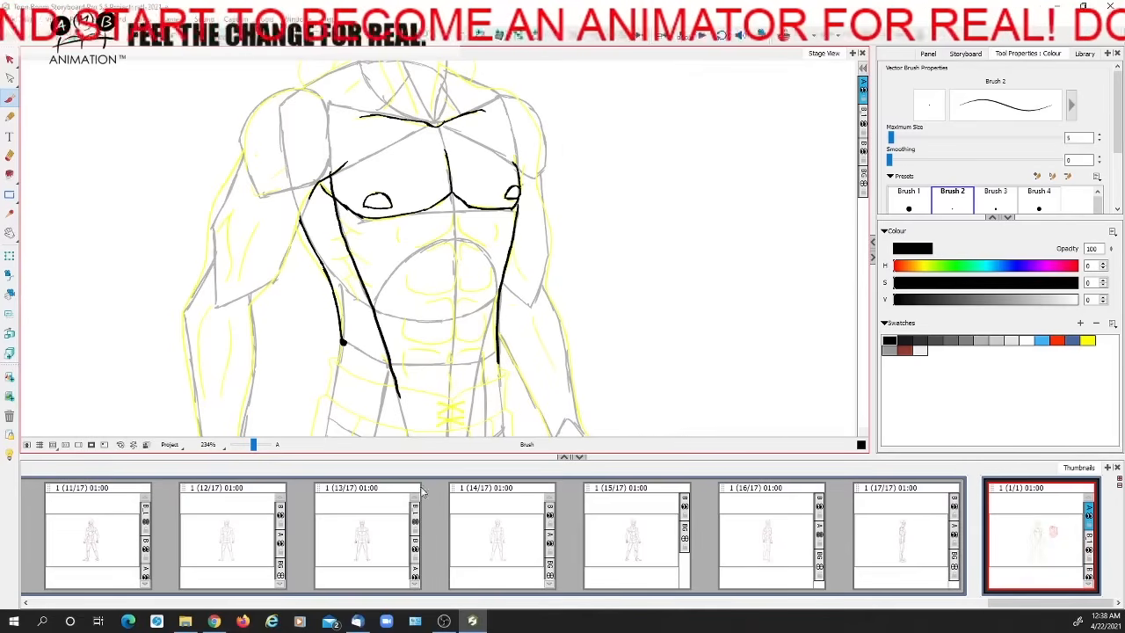
key("ctrl+z")
left_click_drag(336, 186, 396, 386)
left_click_drag(309, 204, 382, 356)
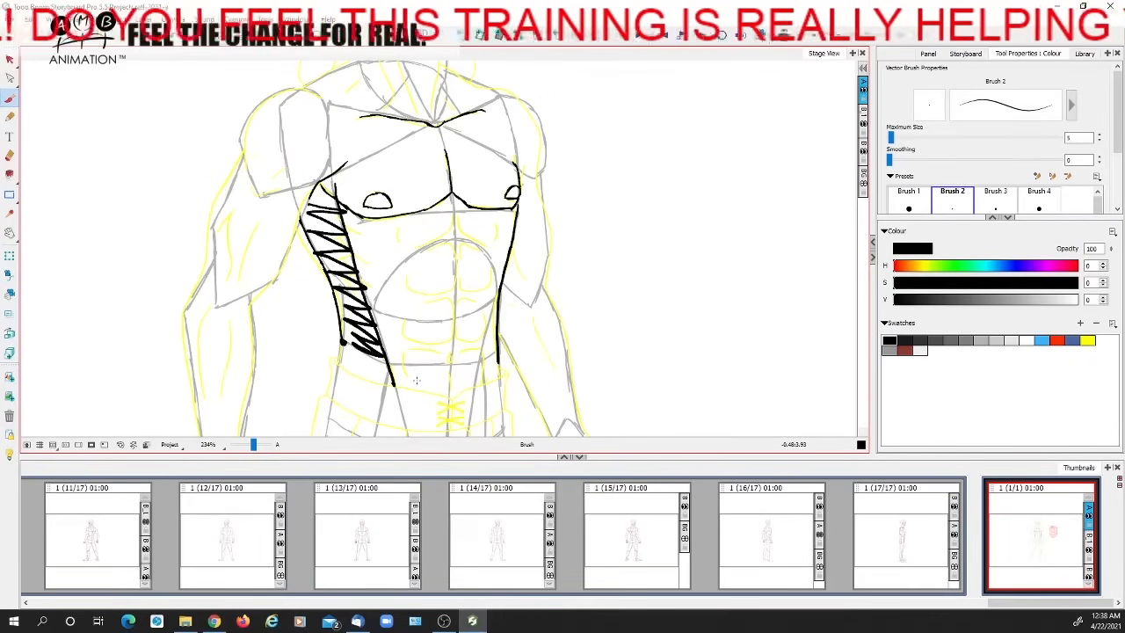
key("ctrl+z")
key("ctrl+z")
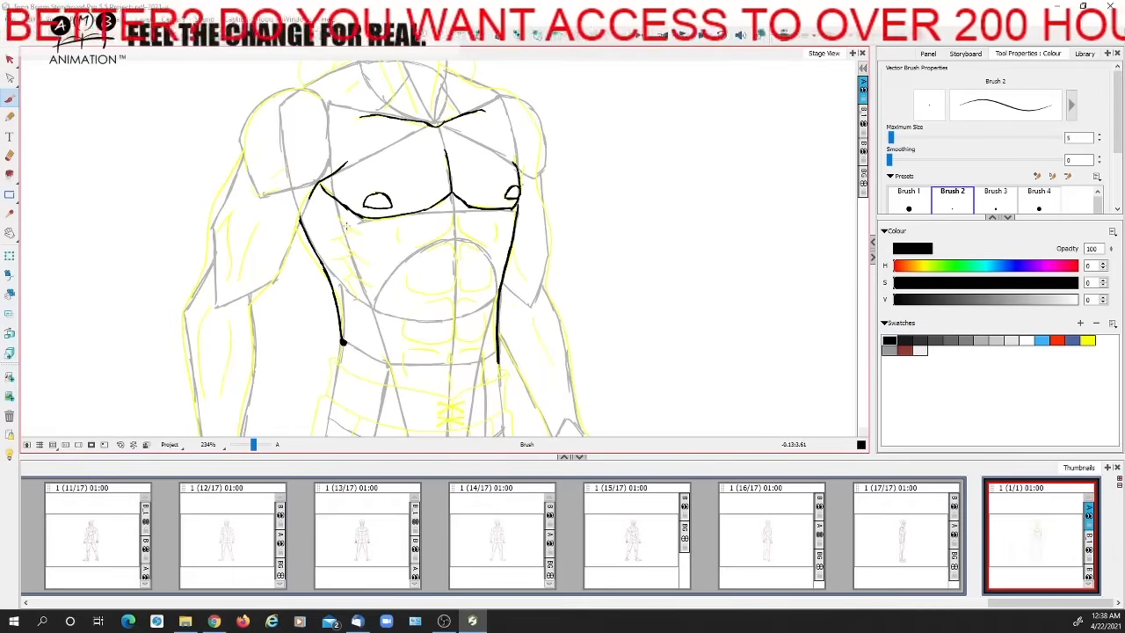
Try black contour lines for the serratus down the figure's right flank and undo them
left_click_drag(334, 198, 352, 264)
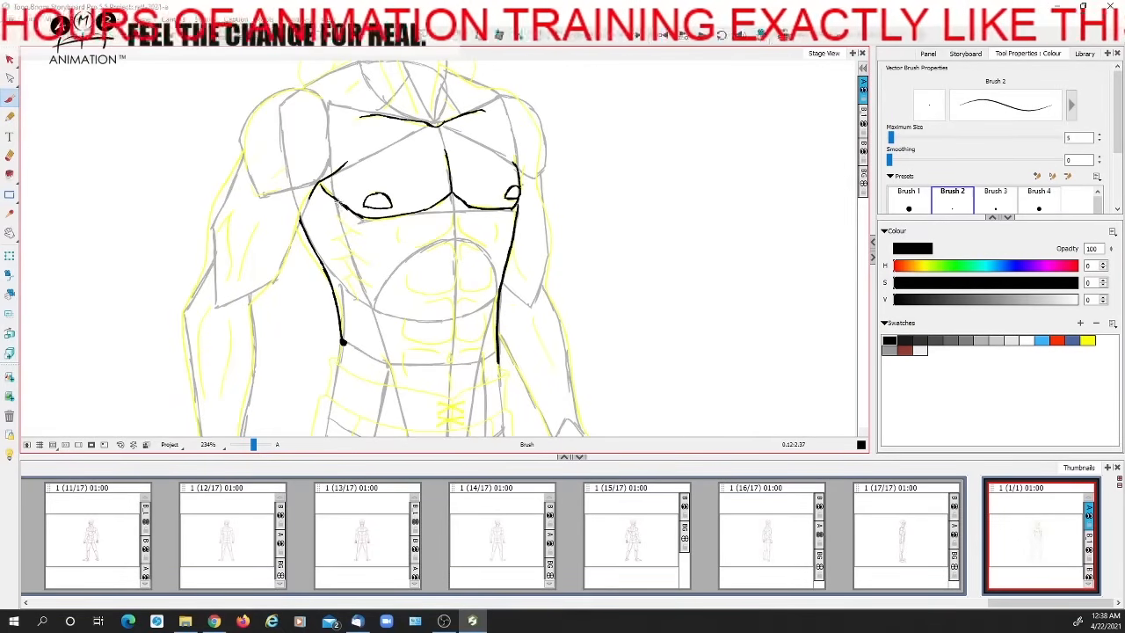
left_click_drag(337, 212, 338, 262)
key("ctrl+z")
left_click_drag(335, 202, 376, 311)
key("ctrl+z")
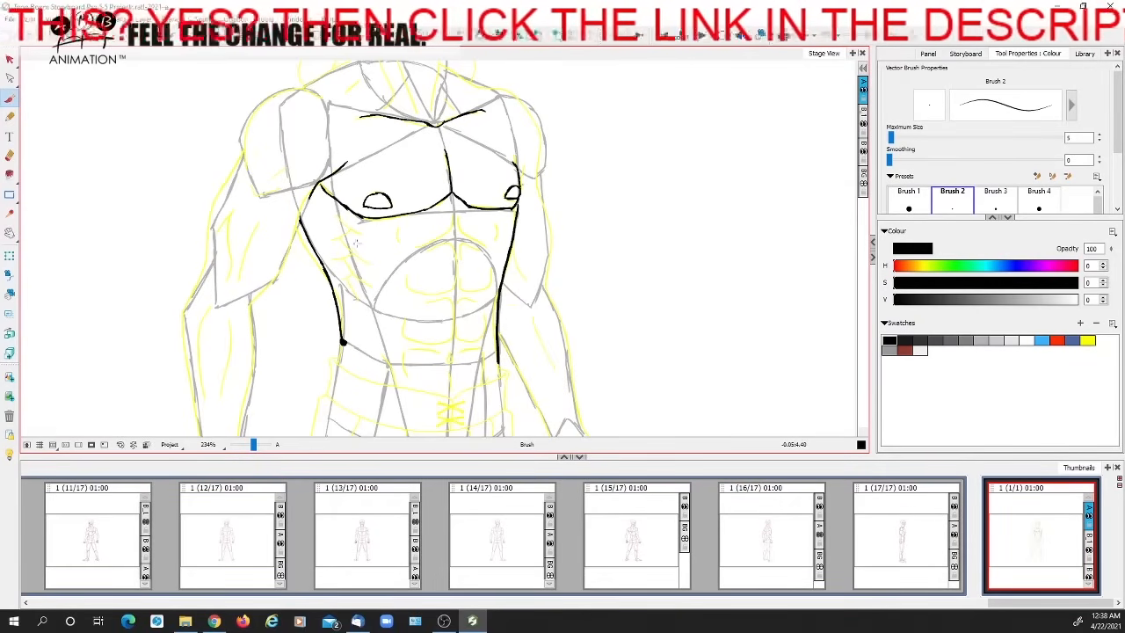
Try a zigzag serratus edge crossing the short rib marks below the chest, and undo the strokes
mouse_move(340, 219)
left_mouse_down()
mouse_move(362, 235)
mouse_move(355, 258)
mouse_move(379, 286)
mouse_move(347, 296)
left_mouse_up()
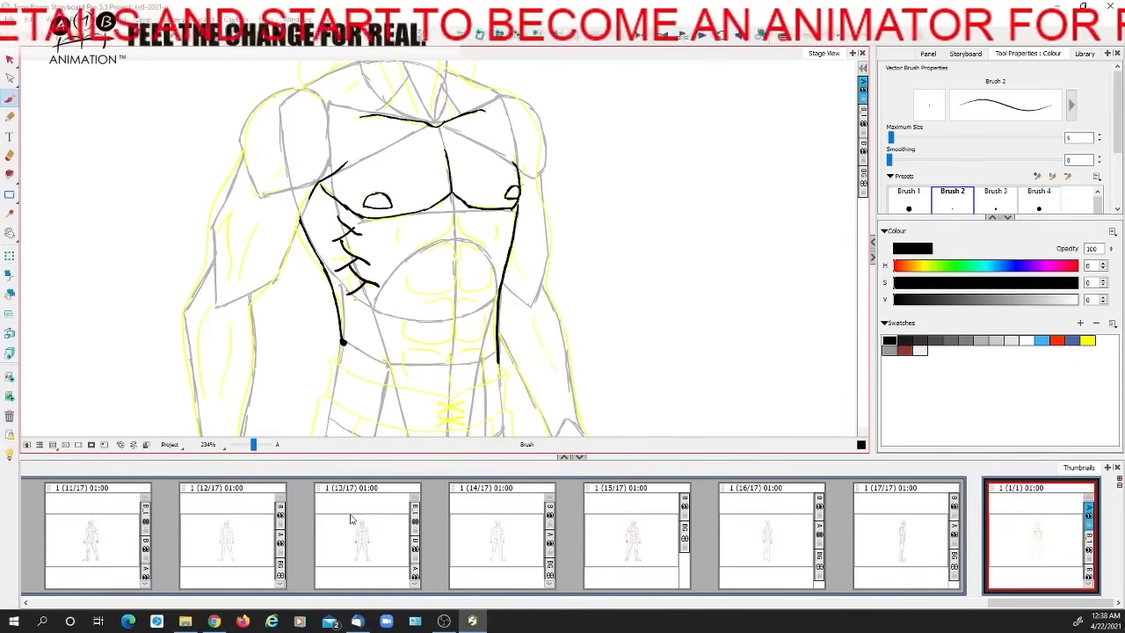
key("ctrl+z")
key("ctrl+z")
key("ctrl+z")
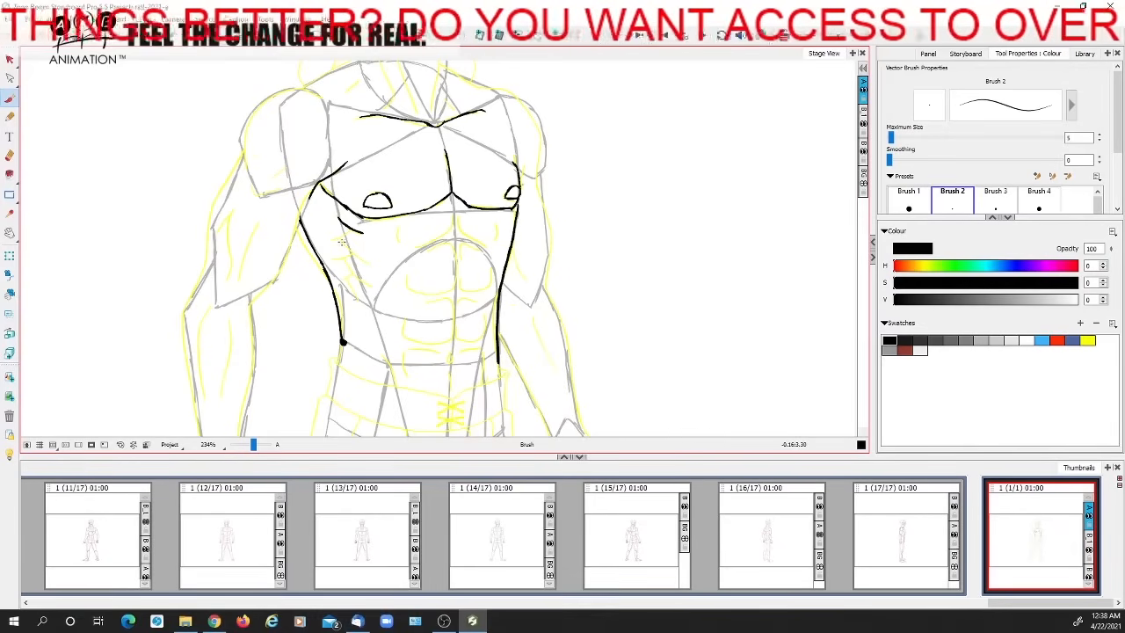
Ink short curved serratus marks below the chest on the figure's right flank, undoing a line joining their outer ends
left_click_drag(360, 258, 376, 286)
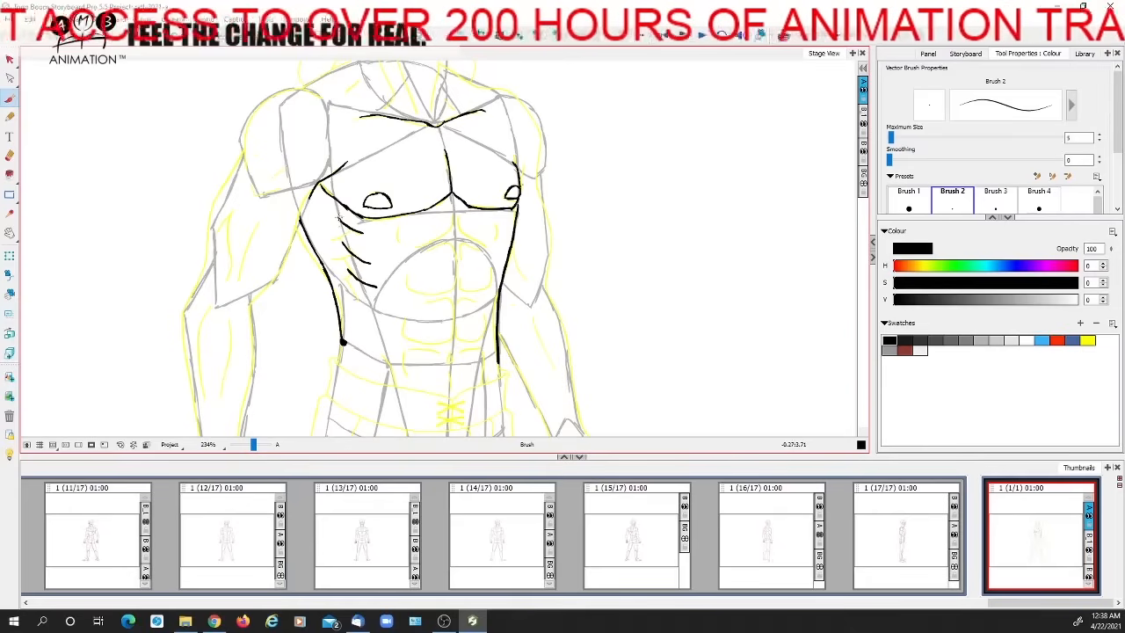
left_click_drag(337, 219, 349, 296)
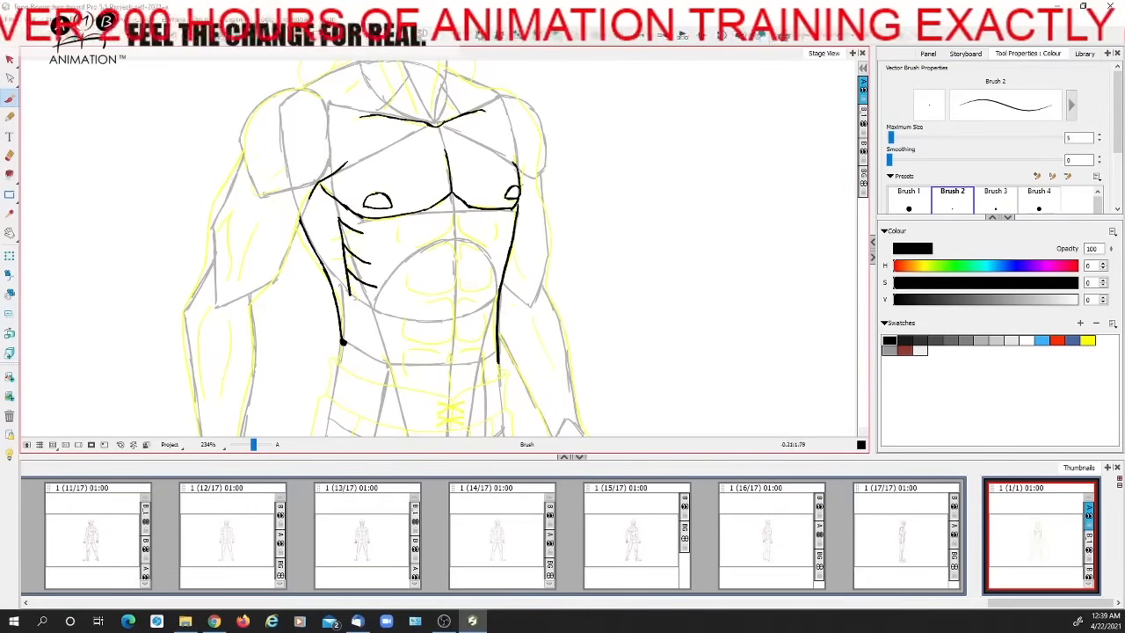
key("ctrl+z")
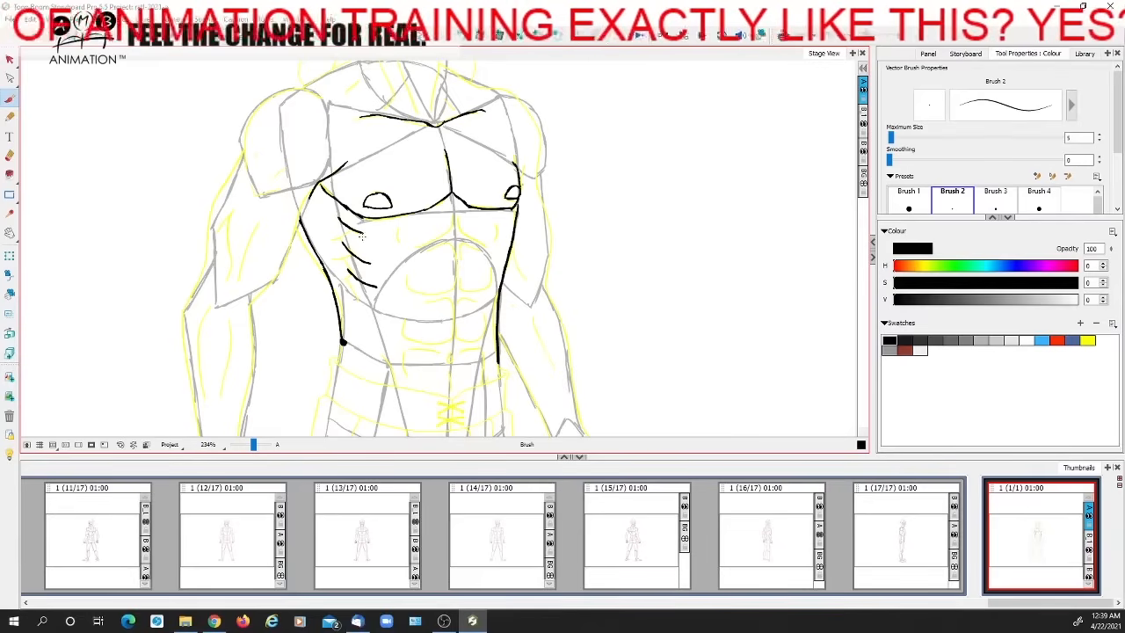
Try guide lines along the serratus marks' inner ends, ending with a vertical line straight down from the nipple
left_click_drag(365, 253, 379, 309)
key("ctrl+z")
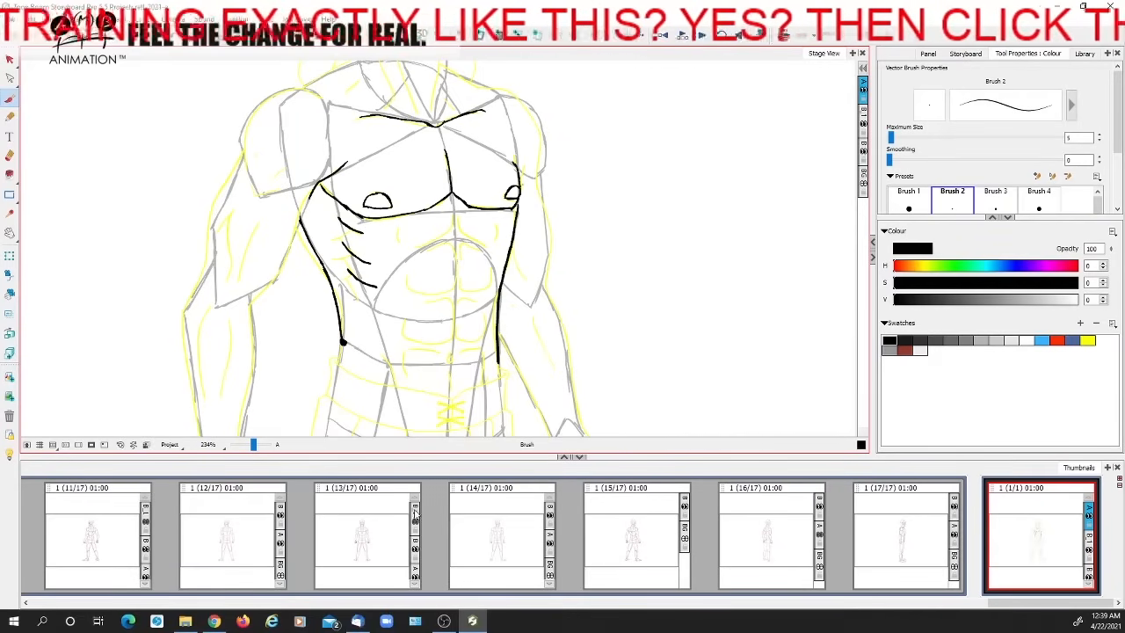
left_click_drag(378, 203, 382, 318)
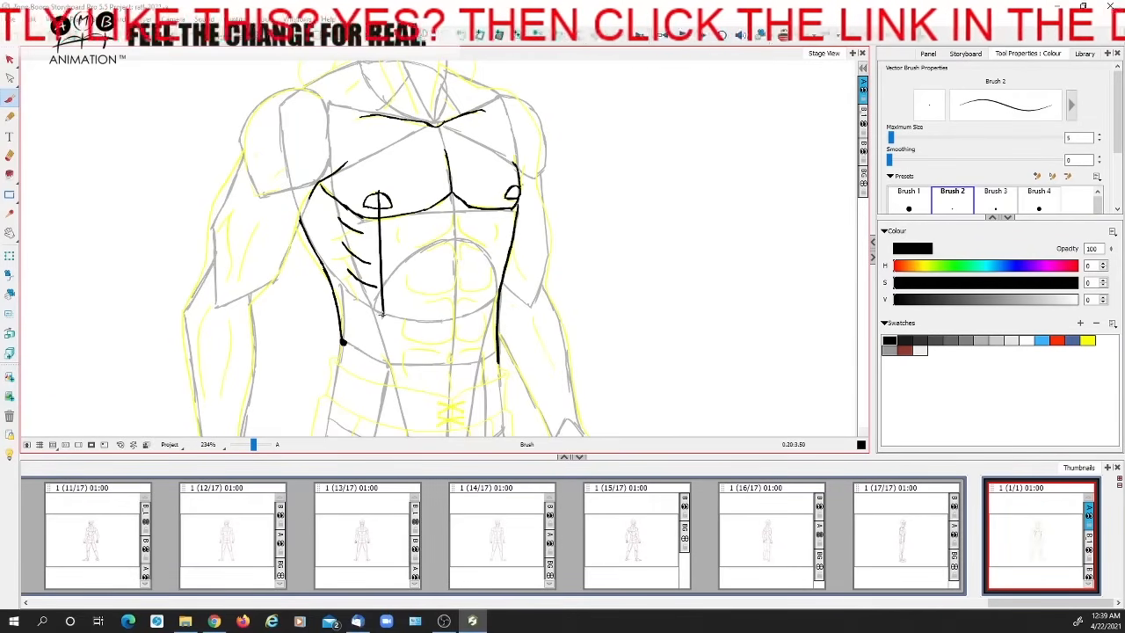
Undo the vertical guide line below the nipple and join the serratus marks with short strokes along their outer ends
key("ctrl+z")
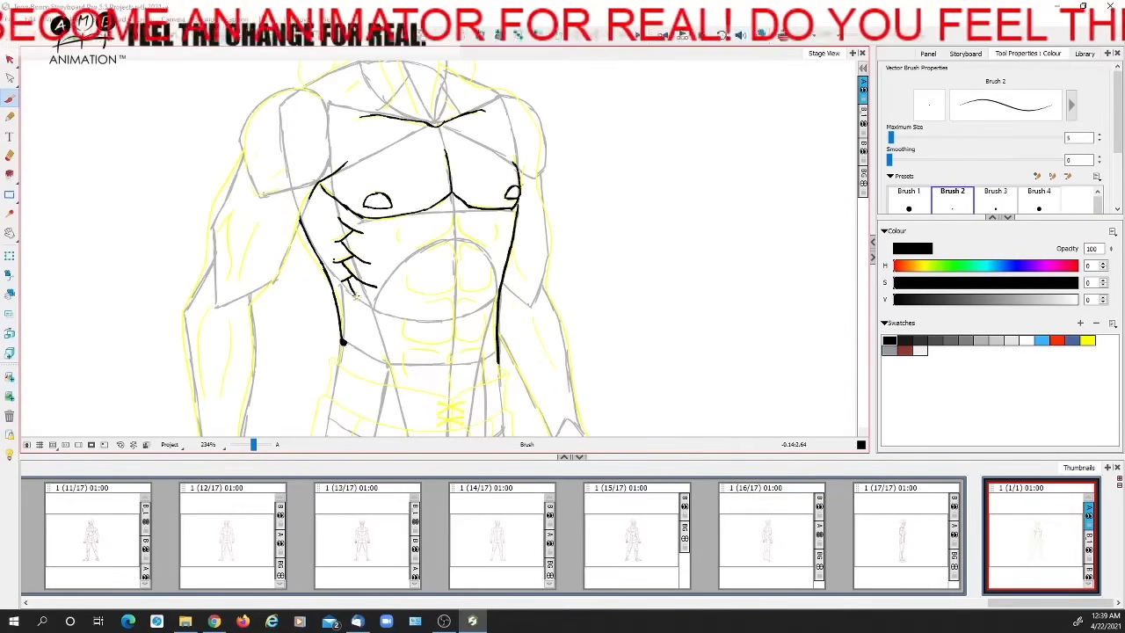
key("space")
left_click_drag(467, 301, 449, 310)
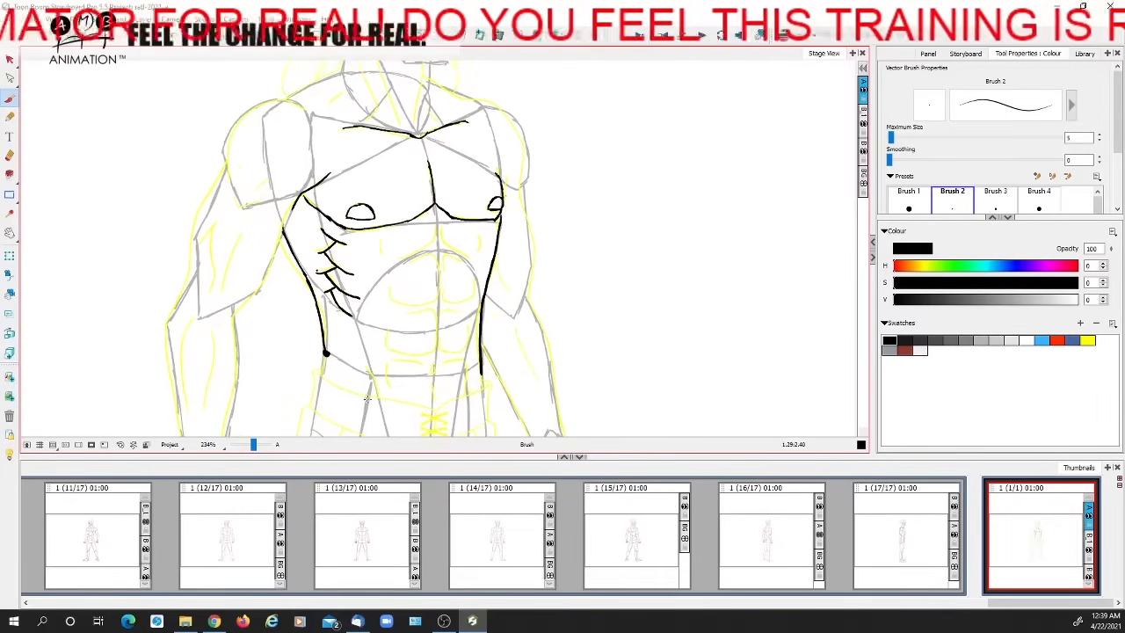
left_click_drag(255, 445, 252, 445)
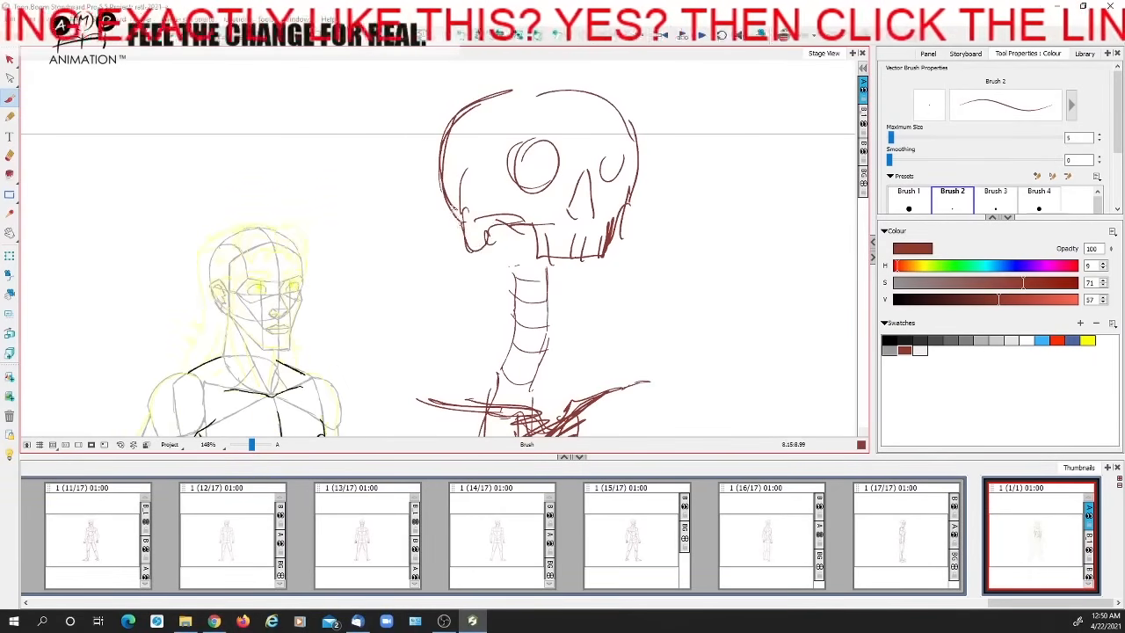
mouse_move(465, 219)
left_mouse_down()
mouse_move(497, 250)
mouse_move(494, 224)
mouse_move(530, 266)
mouse_move(531, 249)
left_mouse_up()
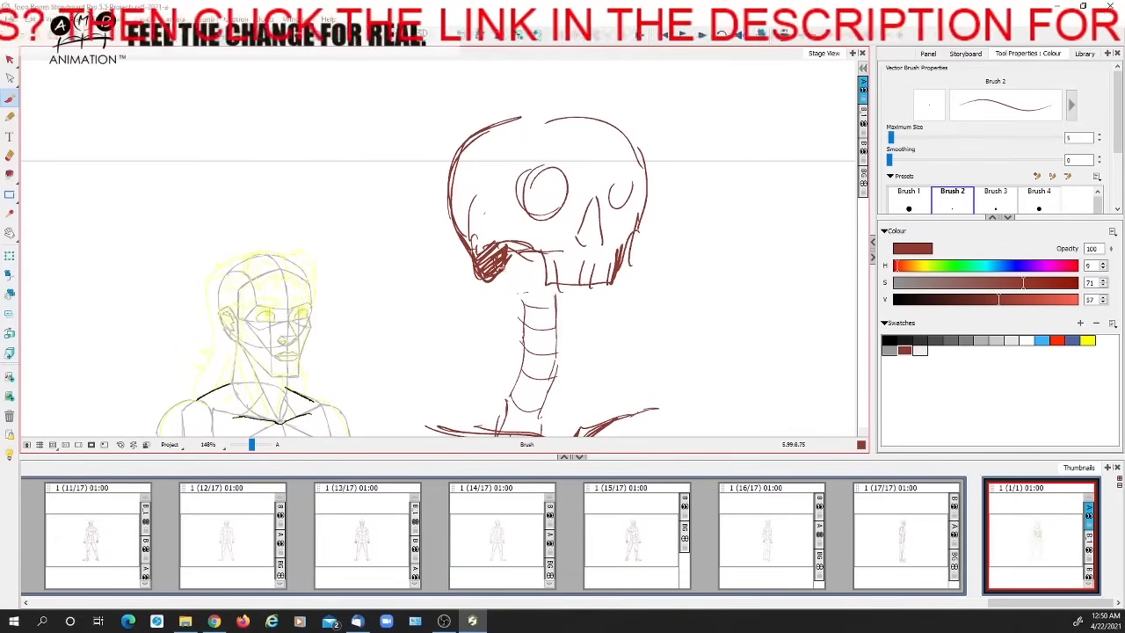
Mark the neck muscle's attachment points in dark blue at the skull's shaded lower back corner and the inner collarbone end
key("space")
left_click_drag(520, 320, 470, 173)
mouse_move(567, 279)
left_mouse_down()
mouse_move(563, 322)
mouse_move(580, 301)
mouse_move(582, 325)
left_mouse_up()
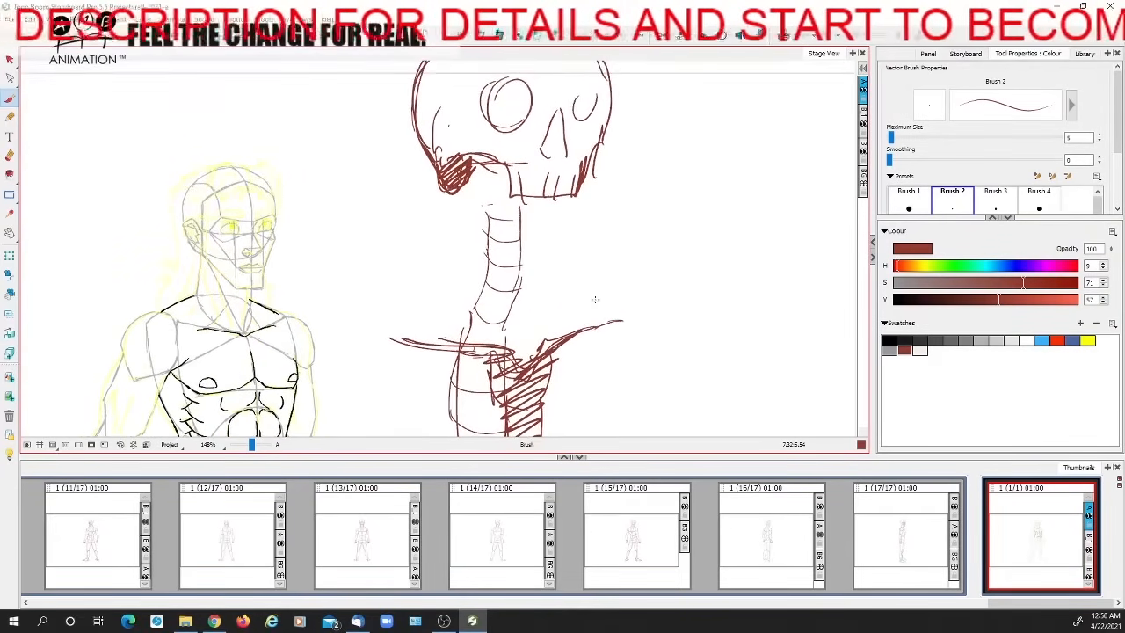
left_click(1072, 339)
left_click_drag(441, 174, 446, 187)
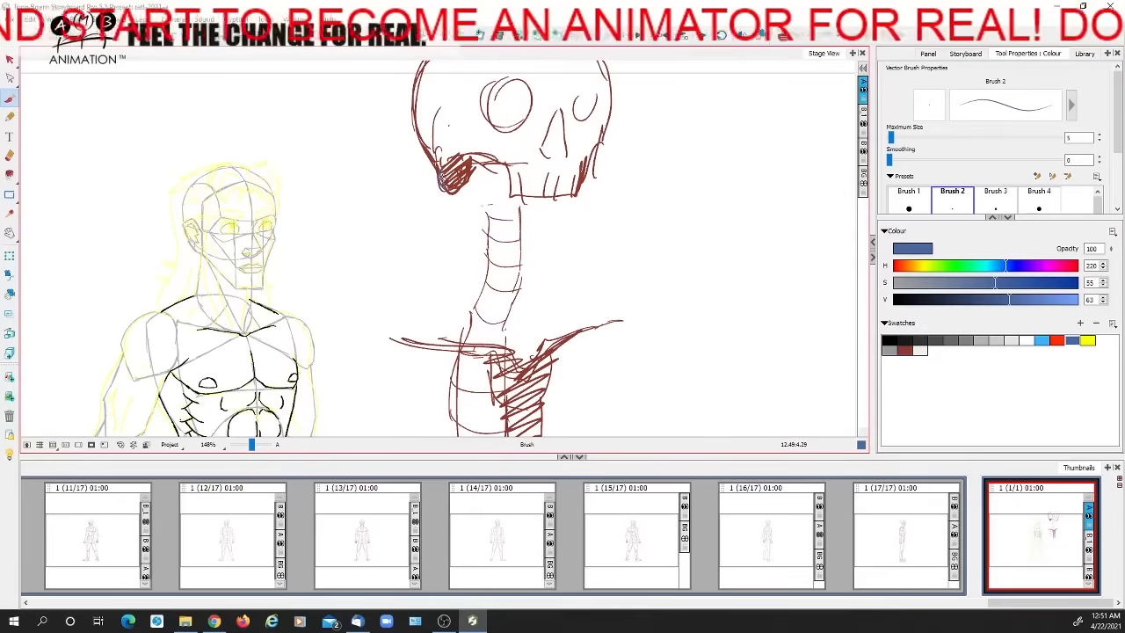
left_click_drag(496, 346, 495, 354)
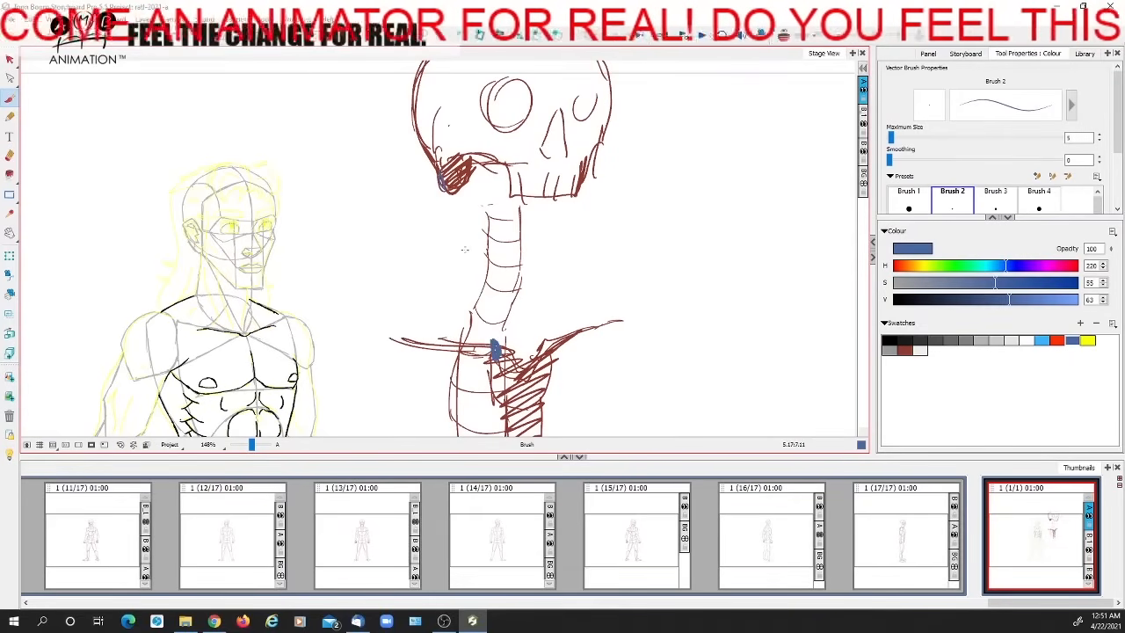
Draw the neck muscle's long strap between the two attachment points and circle the one on the skull
left_click_drag(453, 200, 475, 303)
left_click_drag(468, 167, 512, 343)
left_click_drag(493, 290, 489, 270)
left_click_drag(467, 146, 508, 334)
mouse_move(446, 173)
left_mouse_down()
mouse_move(488, 355)
mouse_move(501, 332)
left_mouse_up()
mouse_move(469, 158)
left_mouse_down()
mouse_move(510, 327)
mouse_move(487, 341)
left_mouse_up()
left_click_drag(454, 235, 480, 321)
left_click_drag(448, 185, 456, 265)
mouse_move(433, 215)
left_mouse_down()
mouse_move(434, 252)
mouse_move(466, 253)
mouse_move(426, 236)
left_mouse_up()
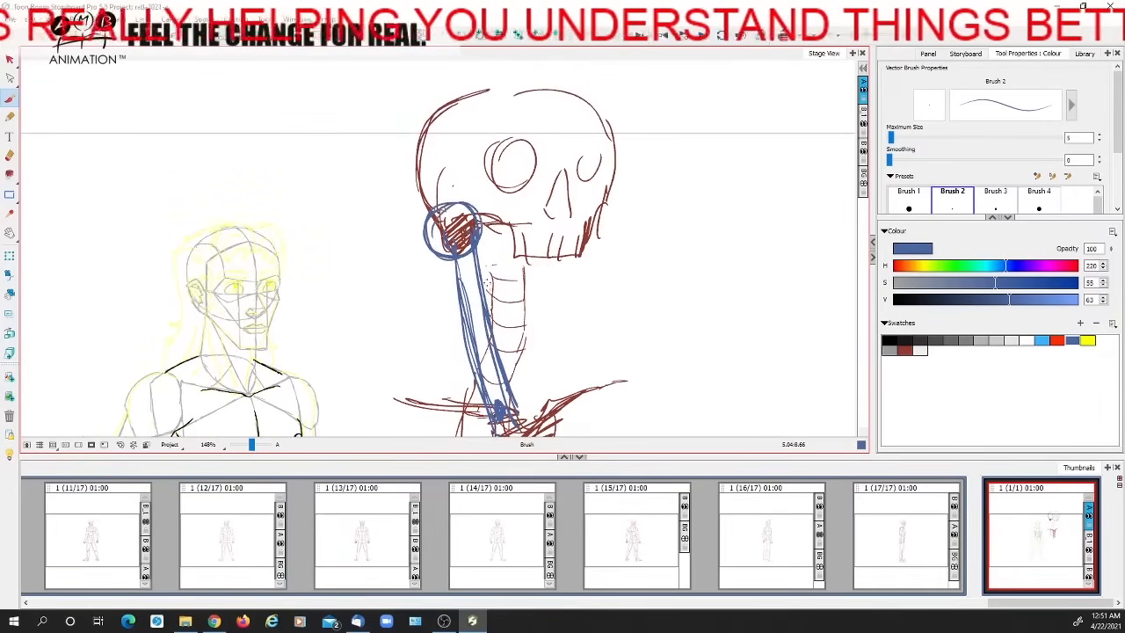
Circle the lower attachment point and draw the muscle's second branch from mid-neck out to the collarbone
left_click_drag(519, 340, 507, 252)
mouse_move(471, 315)
left_mouse_down()
mouse_move(501, 371)
mouse_move(429, 366)
left_mouse_up()
mouse_move(479, 326)
left_mouse_down()
mouse_move(465, 369)
mouse_move(466, 299)
left_mouse_up()
left_click_drag(466, 299, 426, 362)
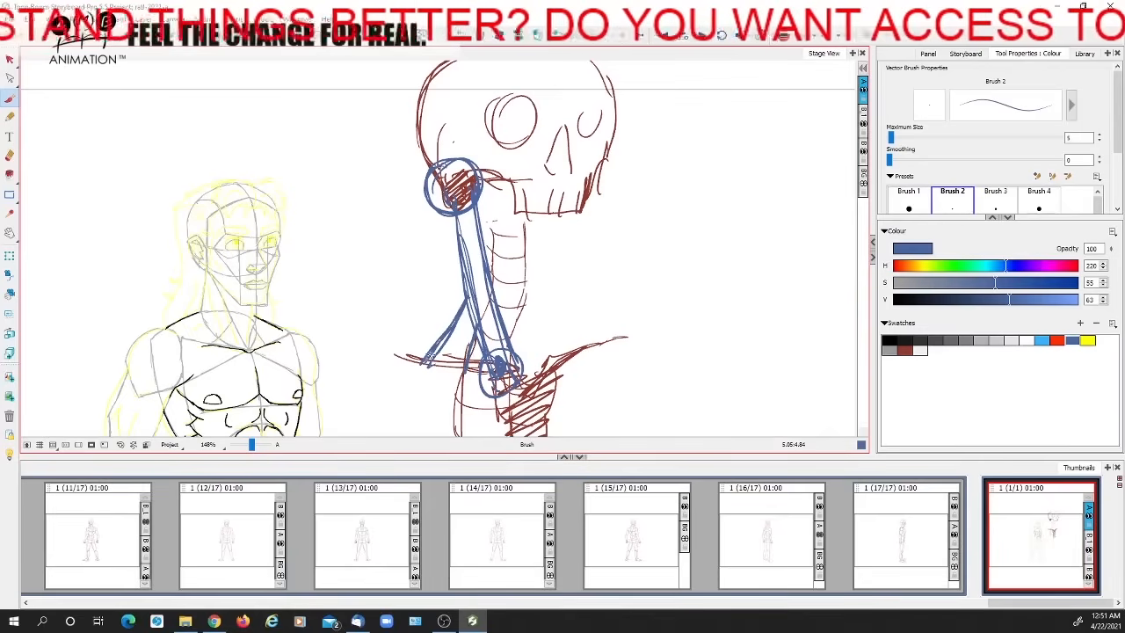
left_click_drag(480, 320, 469, 347)
left_click_drag(453, 322, 417, 360)
Fill both branches of the neck muscle with dark blue hatching
mouse_move(466, 297)
left_mouse_down()
mouse_move(420, 359)
mouse_move(481, 287)
mouse_move(521, 364)
left_mouse_up()
left_click_drag(501, 321, 491, 346)
mouse_move(444, 215)
left_mouse_down()
mouse_move(464, 318)
mouse_move(488, 379)
mouse_move(503, 383)
left_mouse_up()
left_click_drag(496, 360, 494, 311)
left_click_drag(468, 272, 425, 323)
left_click_drag(462, 295, 430, 344)
left_click_drag(462, 311, 445, 334)
Draw and hatch the matching two-branched neck muscle on the far side of the skeleton's neck
left_click_drag(522, 304, 527, 331)
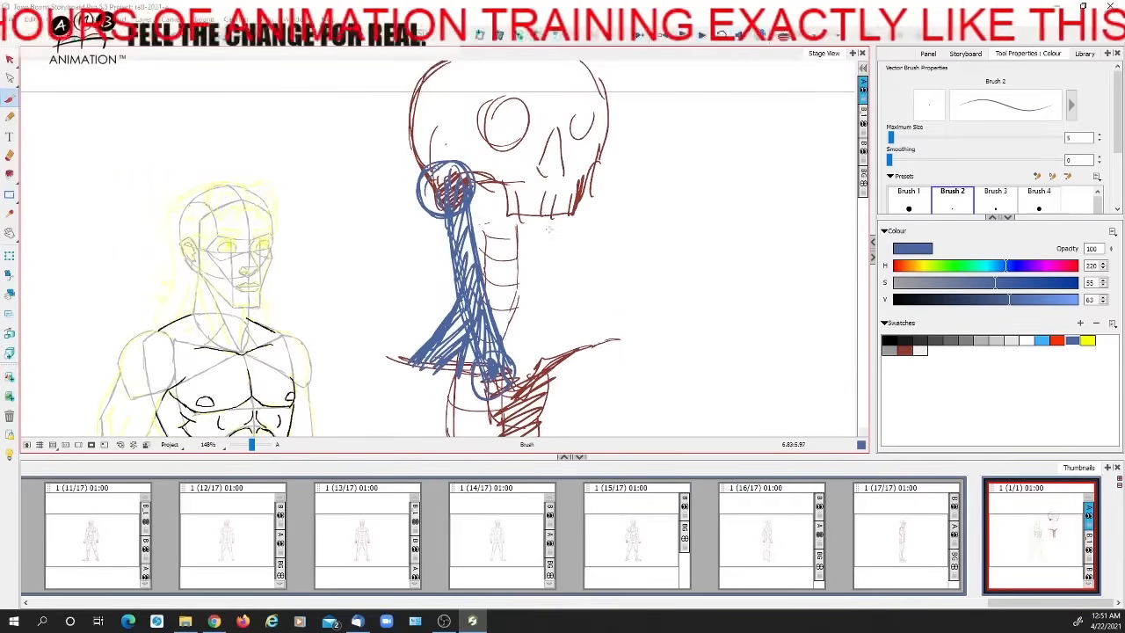
mouse_move(536, 184)
left_mouse_down()
mouse_move(550, 223)
mouse_move(549, 281)
mouse_move(525, 357)
mouse_move(526, 287)
mouse_move(516, 366)
mouse_move(529, 234)
mouse_move(516, 380)
mouse_move(535, 360)
left_mouse_up()
mouse_move(552, 300)
left_mouse_down()
mouse_move(580, 346)
mouse_move(538, 355)
mouse_move(548, 324)
mouse_move(578, 345)
mouse_move(564, 329)
mouse_move(568, 353)
mouse_move(562, 320)
mouse_move(553, 353)
left_mouse_up()
mouse_move(540, 268)
left_mouse_down()
mouse_move(531, 358)
mouse_move(543, 283)
left_mouse_up()
left_click_drag(551, 214, 554, 301)
mouse_move(550, 234)
left_mouse_down()
mouse_move(531, 261)
mouse_move(520, 343)
left_mouse_up()
key("space")
left_click_drag(521, 317, 530, 338)
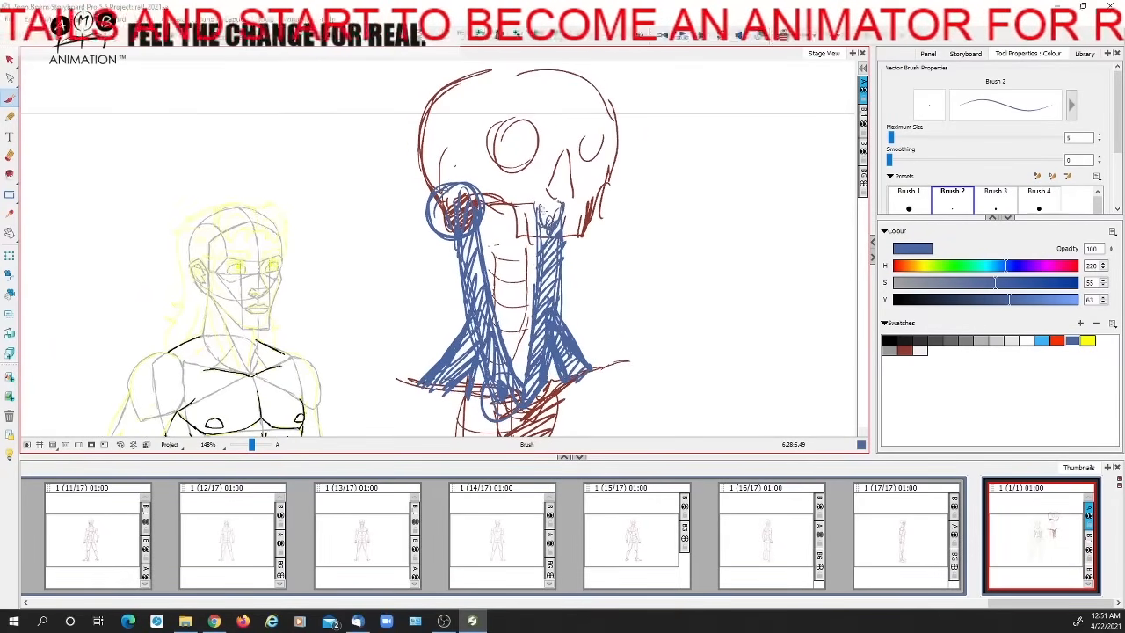
left_click_drag(544, 211, 608, 150)
left_click_drag(254, 447, 254, 449)
key("space")
left_click_drag(555, 300, 493, 354)
left_click_drag(572, 251, 557, 239)
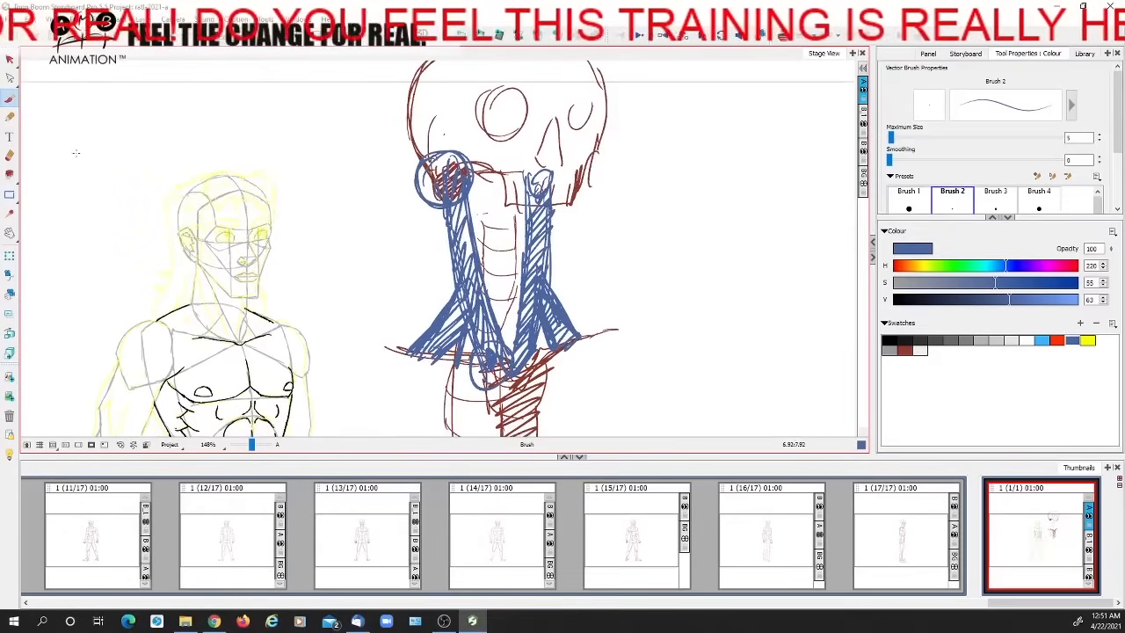
Recolour the skeleton sketch light grey and the neck muscle strokes light blue
left_click(10, 60)
left_click(538, 387)
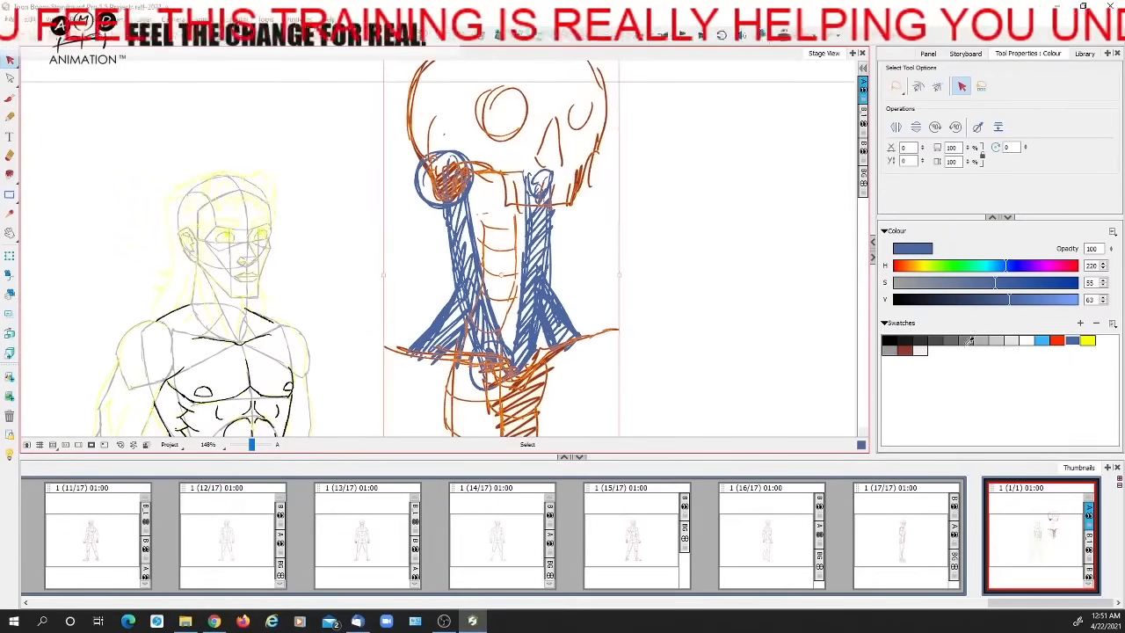
left_click(1011, 340)
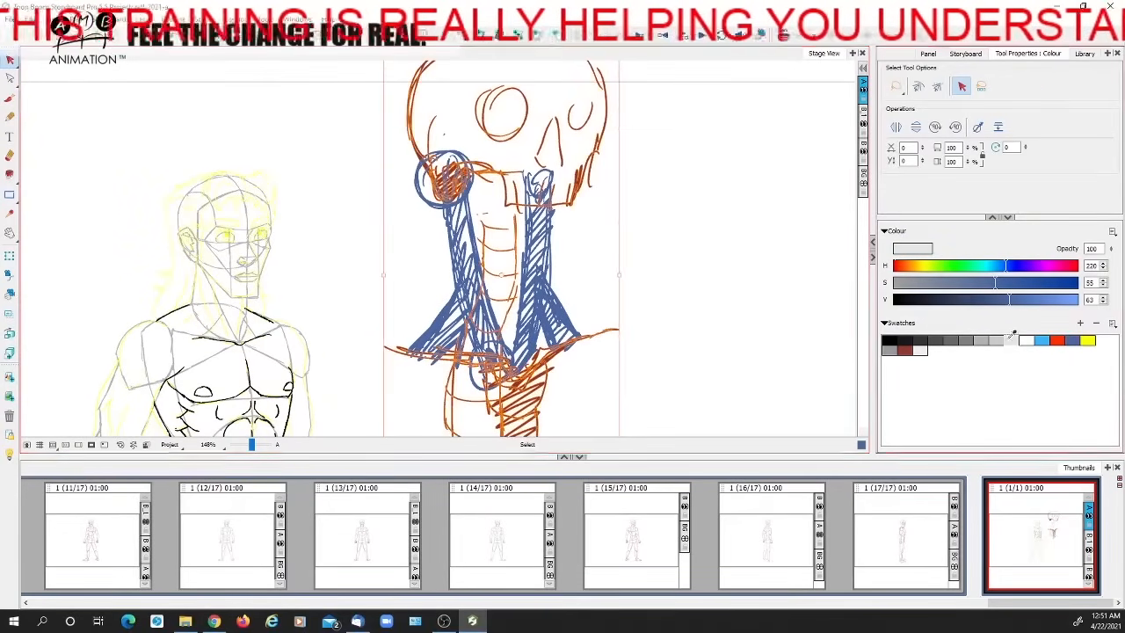
left_click(497, 345)
left_click(1058, 341)
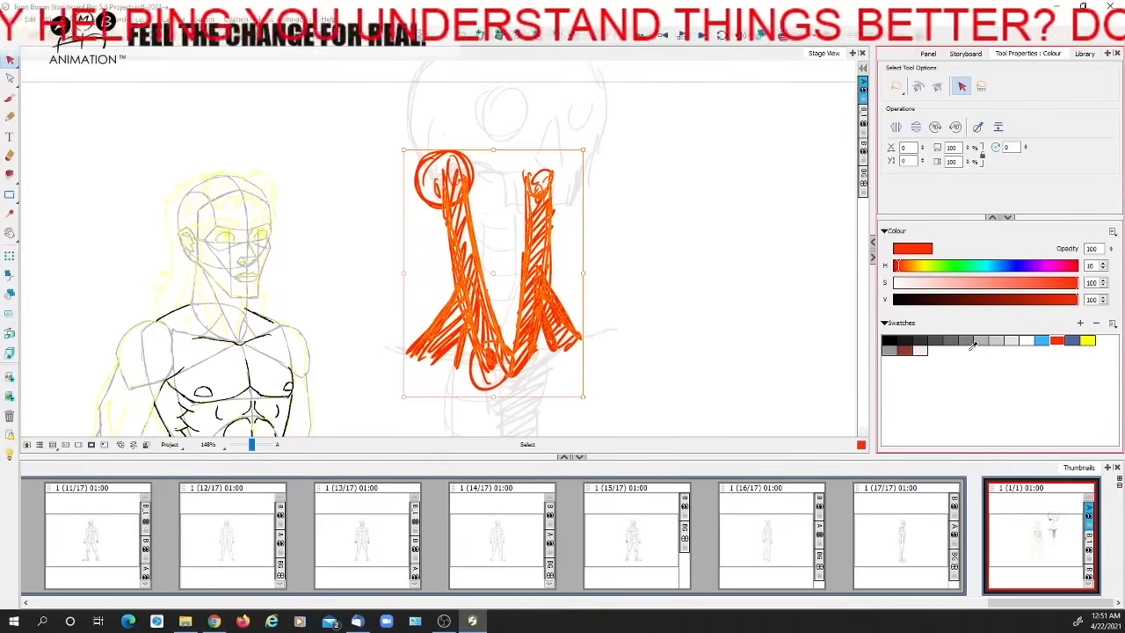
left_click(1043, 340)
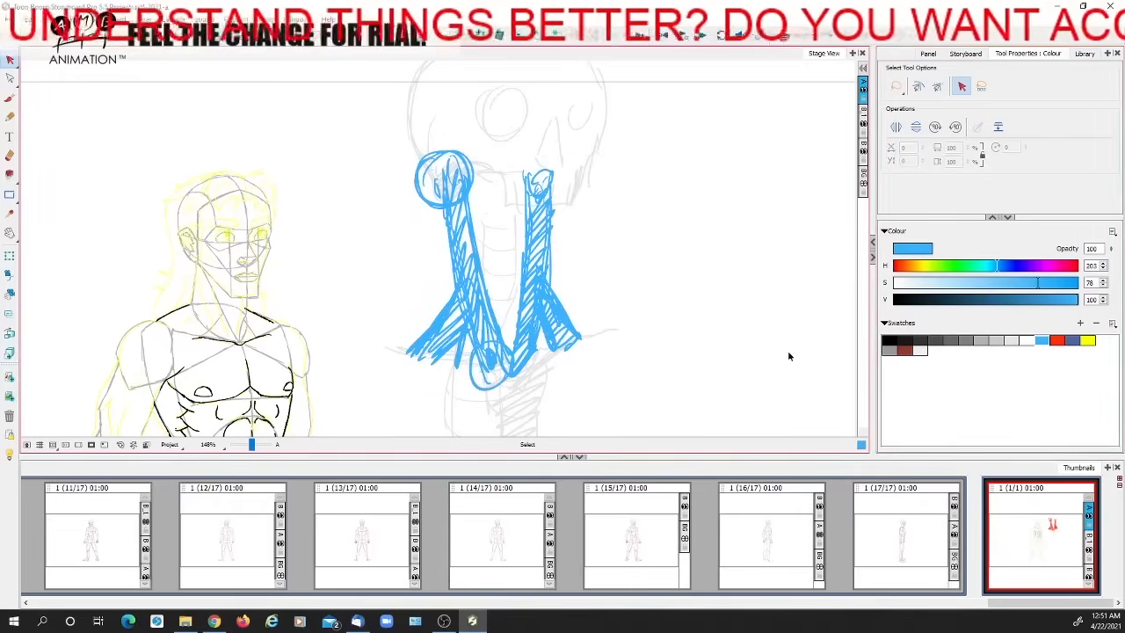
Sketch the lower jaw outline in dark blue under the skull, with a short flat bar just beneath it
left_click(1072, 339)
left_click(9, 97)
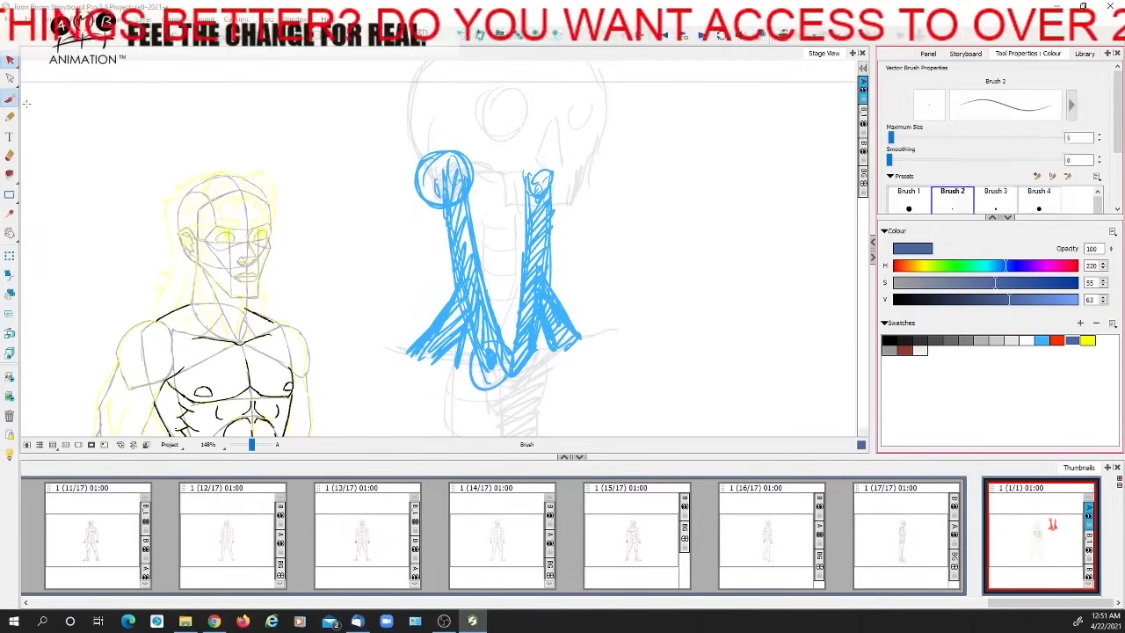
mouse_move(454, 167)
left_mouse_down()
mouse_move(463, 215)
mouse_move(573, 242)
mouse_move(580, 192)
mouse_move(454, 176)
left_mouse_up()
key("space")
mouse_move(547, 261)
left_mouse_down()
mouse_move(552, 242)
mouse_move(520, 231)
left_mouse_up()
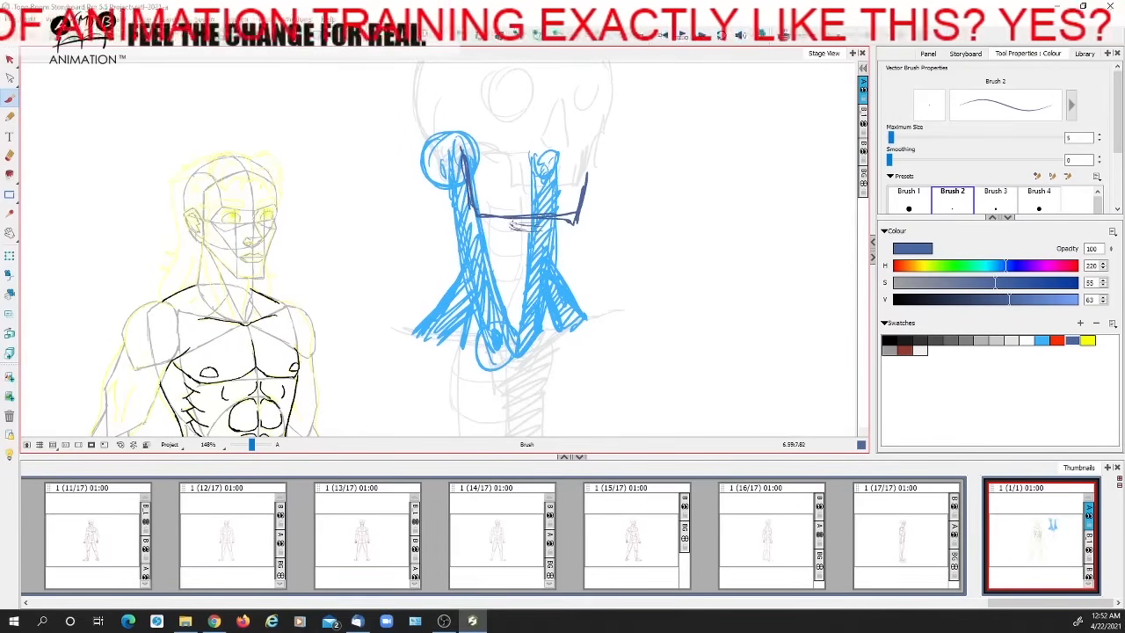
mouse_move(542, 231)
left_mouse_down()
mouse_move(509, 231)
mouse_move(555, 215)
left_mouse_up()
Outline the throat as a tapered shape running from the bar under the jaw to the pit between the collarbones
key("space")
left_click_drag(546, 211, 518, 299)
left_click_drag(539, 250, 516, 309)
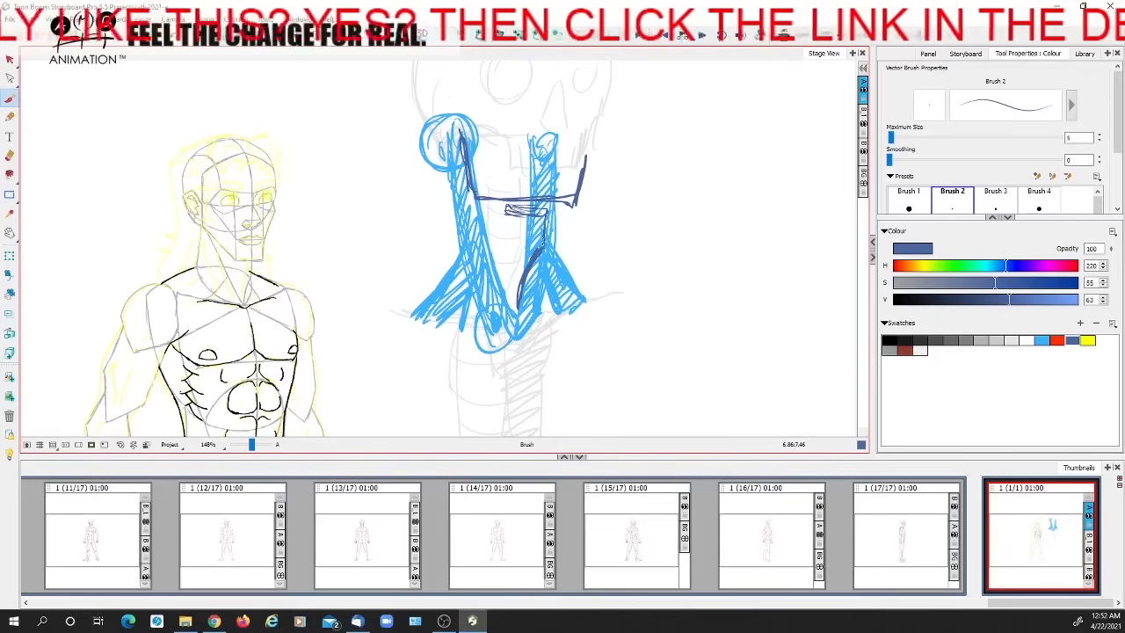
left_click_drag(507, 212, 501, 277)
left_click_drag(503, 191, 500, 305)
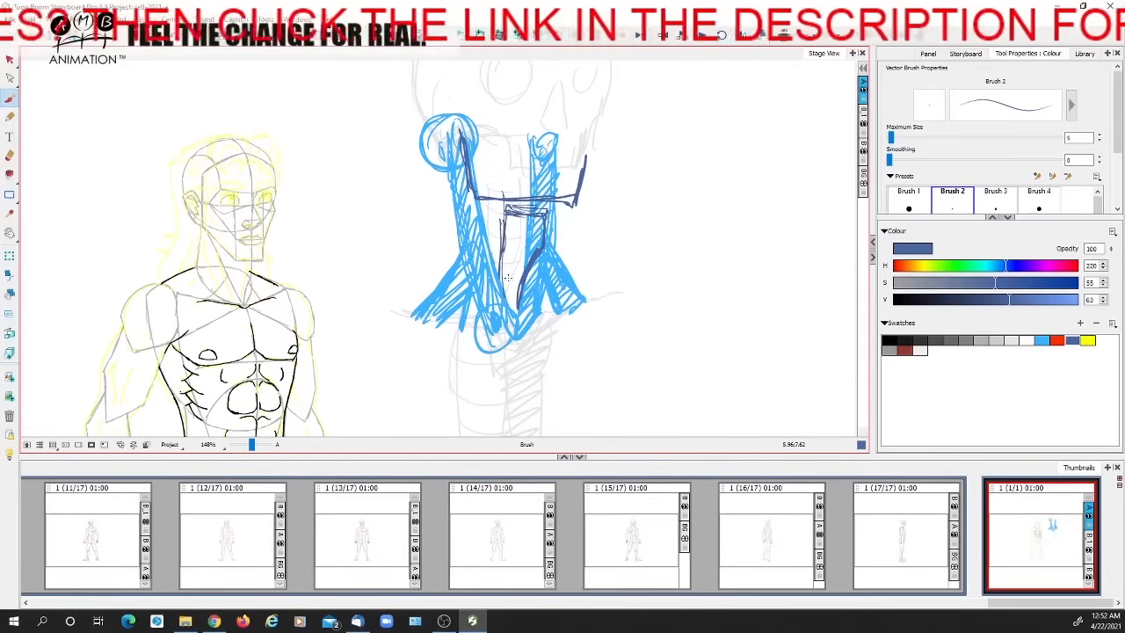
left_click_drag(532, 265, 520, 323)
left_click_drag(504, 214, 498, 269)
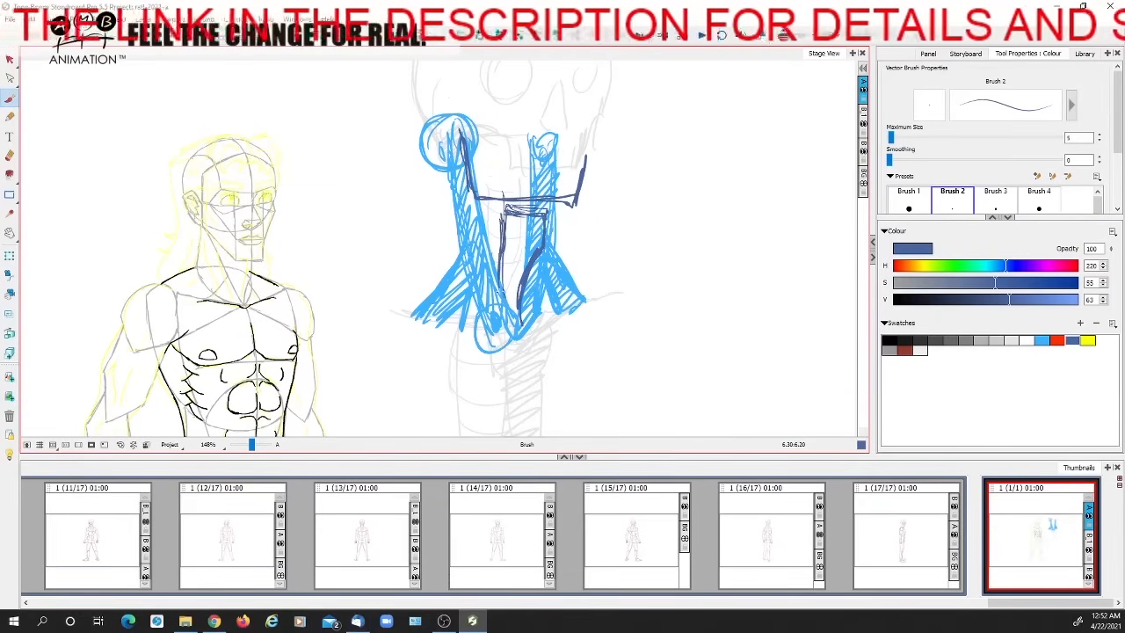
Sketch a collarbone curve at the base of the neck and hatch the throat shape with vertical strokes
mouse_move(522, 231)
left_mouse_down()
mouse_move(517, 223)
mouse_move(444, 303)
mouse_move(376, 313)
left_mouse_up()
left_click_drag(413, 303, 379, 312)
mouse_move(536, 255)
left_mouse_down()
mouse_move(570, 308)
mouse_move(547, 281)
left_mouse_up()
left_click_drag(503, 248, 507, 327)
left_click_drag(508, 248, 516, 321)
left_click_drag(520, 250, 521, 294)
mouse_move(528, 250)
left_mouse_down()
mouse_move(534, 286)
mouse_move(517, 328)
left_mouse_up()
left_click_drag(540, 283, 539, 257)
mouse_move(528, 345)
left_mouse_down()
mouse_move(522, 283)
mouse_move(513, 346)
left_mouse_up()
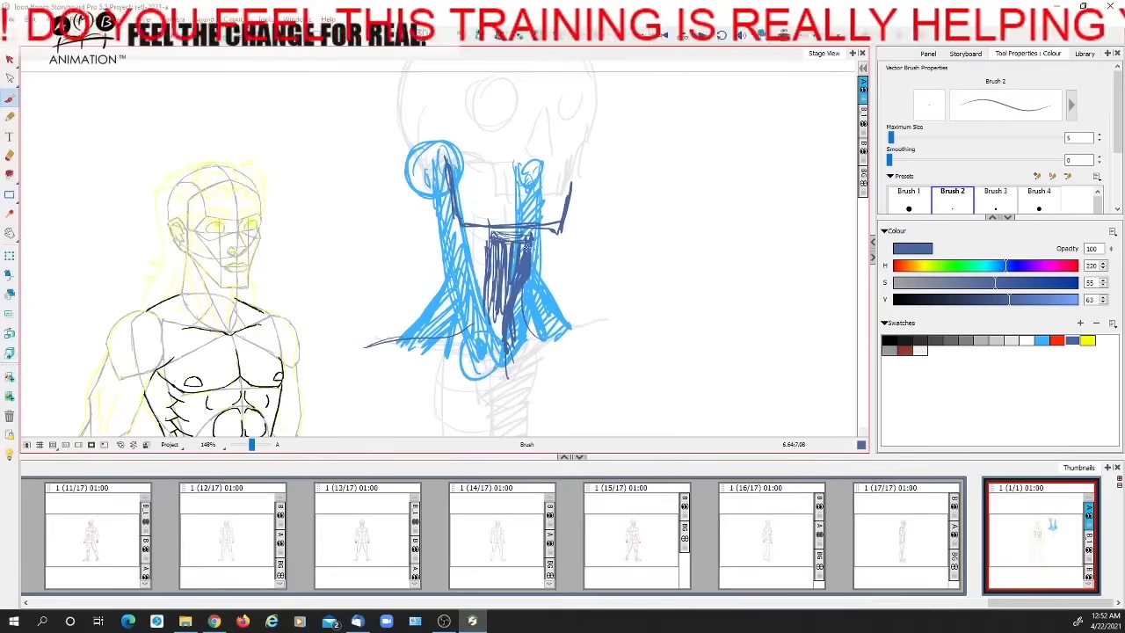
Darken the top bar and fill of the throat shape with denser strokes
mouse_move(488, 235)
left_mouse_down()
mouse_move(529, 240)
mouse_move(516, 254)
left_mouse_up()
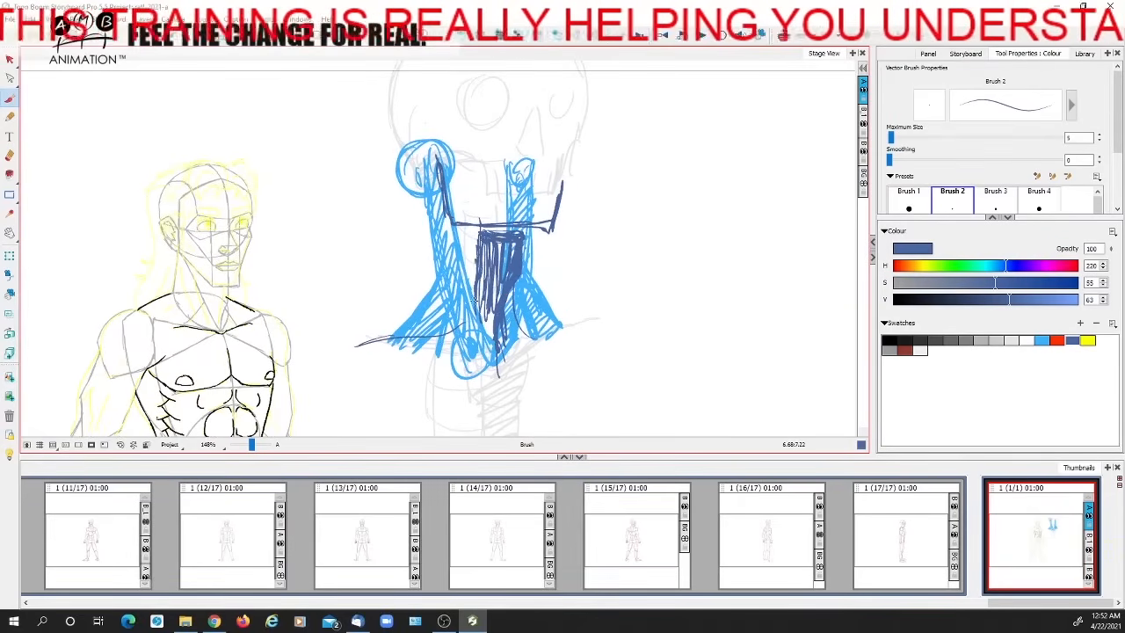
mouse_move(480, 236)
left_mouse_down()
mouse_move(524, 238)
mouse_move(524, 207)
left_mouse_up()
left_click_drag(475, 283, 484, 269)
left_click_drag(484, 194, 483, 327)
mouse_move(493, 220)
left_mouse_down()
mouse_move(494, 313)
mouse_move(482, 297)
left_mouse_up()
mouse_move(477, 199)
left_mouse_down()
mouse_move(480, 290)
mouse_move(496, 295)
left_mouse_up()
Sketch a separate throat outline with its front contour and small inner curves in the empty space beside the skeleton
left_click_drag(592, 281, 538, 303)
mouse_move(710, 183)
left_mouse_down()
mouse_move(753, 191)
mouse_move(708, 320)
mouse_move(678, 276)
left_mouse_up()
mouse_move(738, 159)
left_mouse_down()
mouse_move(749, 238)
mouse_move(720, 280)
left_mouse_up()
mouse_move(747, 239)
left_mouse_down()
mouse_move(711, 323)
mouse_move(757, 161)
mouse_move(678, 271)
left_mouse_up()
left_click_drag(580, 334, 636, 338)
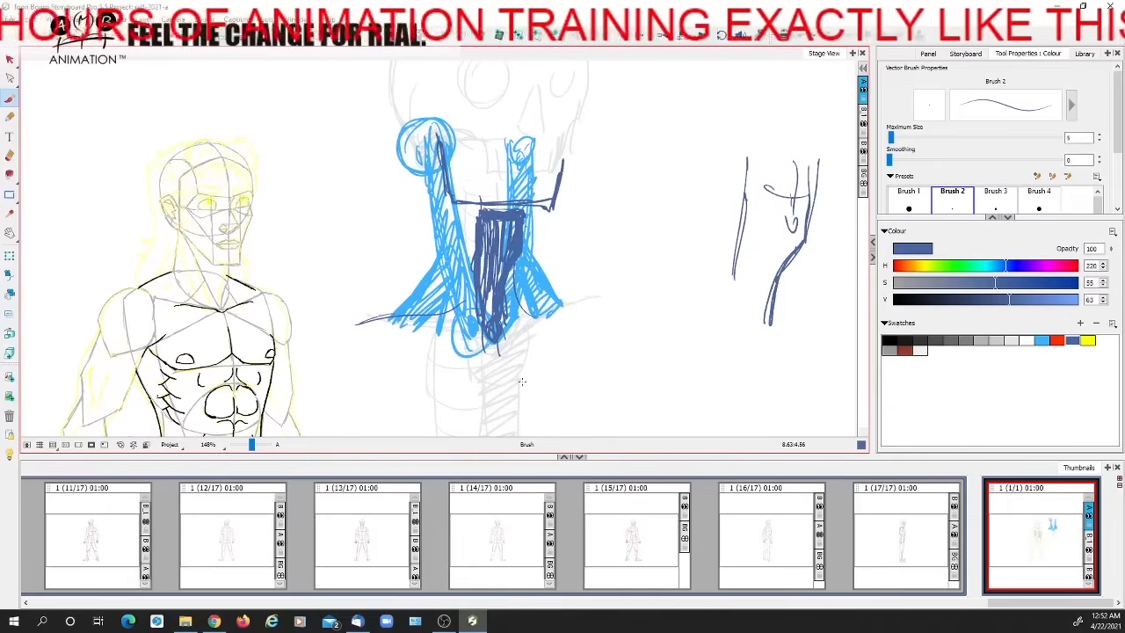
Delete the throat sketches, the light blue neck muscles and the grey skeleton study
key("alt+s")
key("ctrl+a")
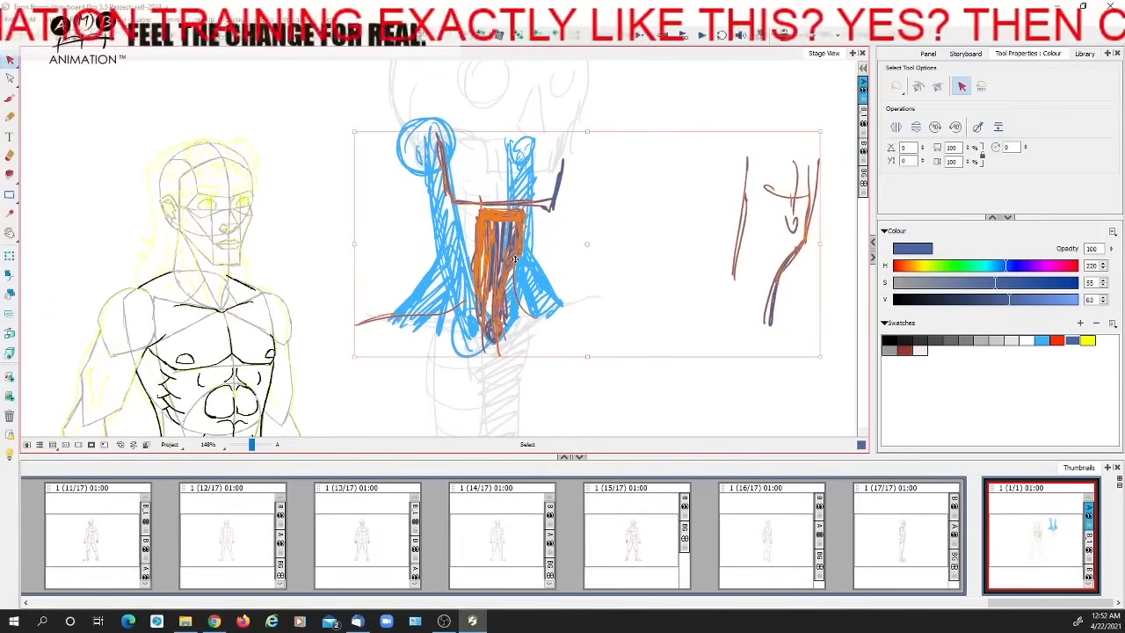
key("Delete")
key("ctrl+a")
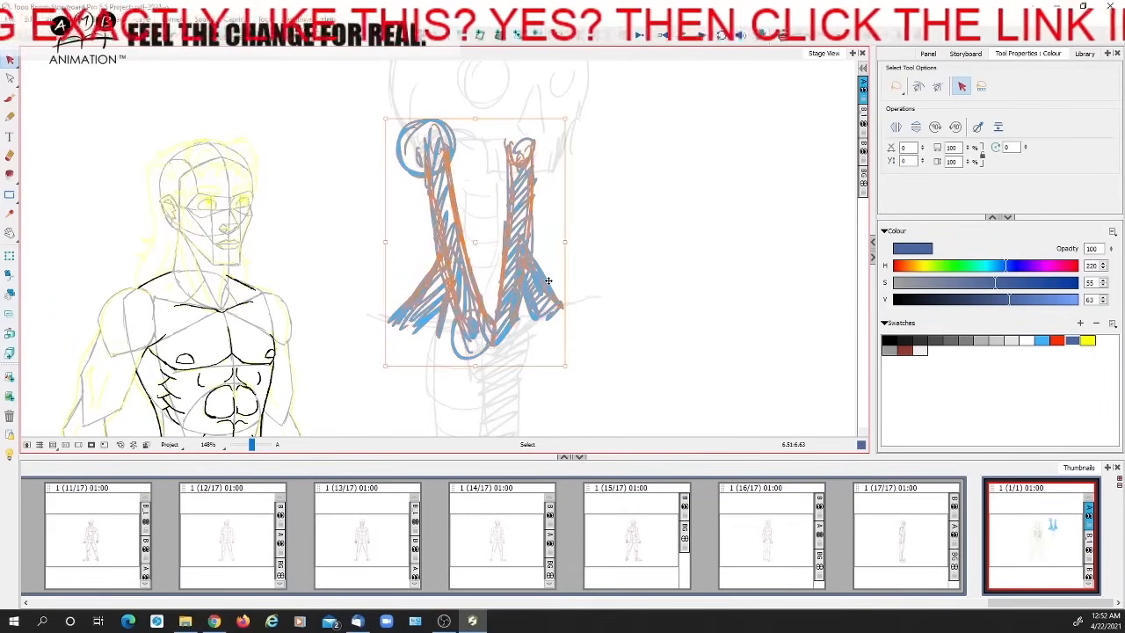
key("Delete")
key("ctrl+a")
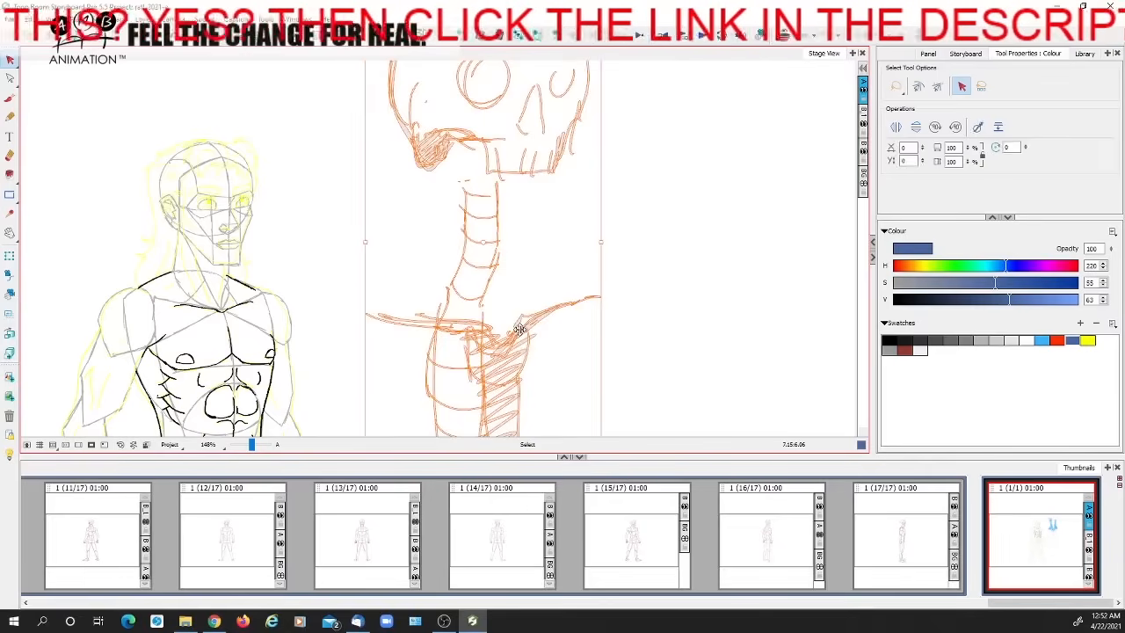
key("Delete")
Switch back to black ink and try peaked muscle lines rising from both collarbones of the woodcutter, undoing them
key("alt+b")
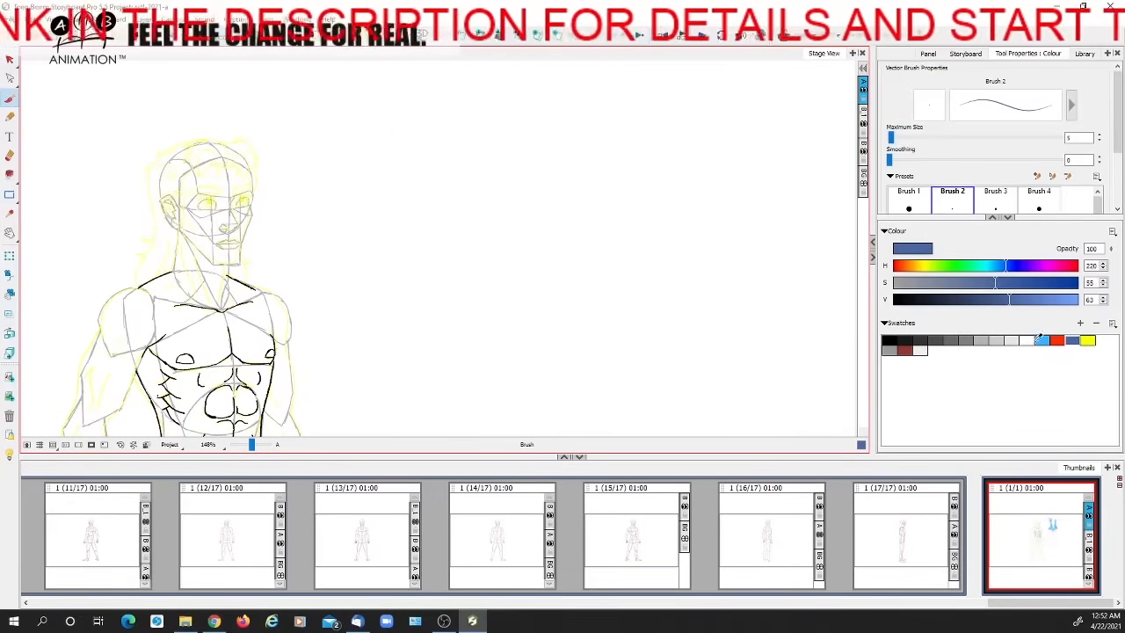
left_click(891, 340)
left_click_drag(252, 444, 256, 444)
key("space")
left_click_drag(301, 350, 553, 297)
mouse_move(292, 350)
left_mouse_down()
mouse_move(356, 334)
mouse_move(376, 360)
mouse_move(432, 350)
left_mouse_up()
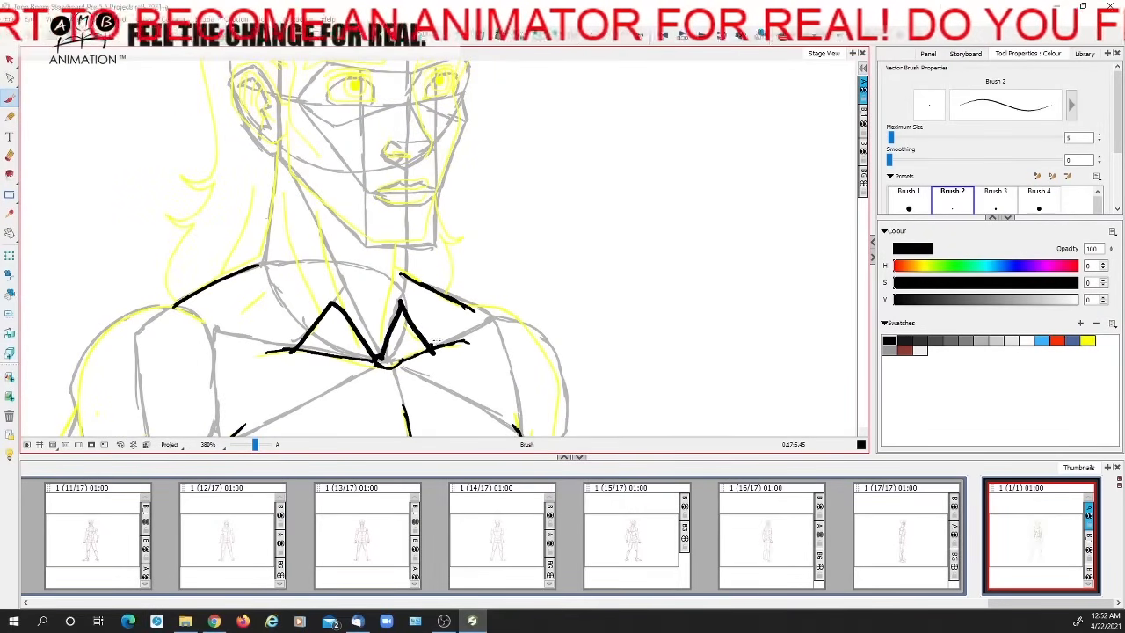
key("ctrl+z")
key("ctrl+z")
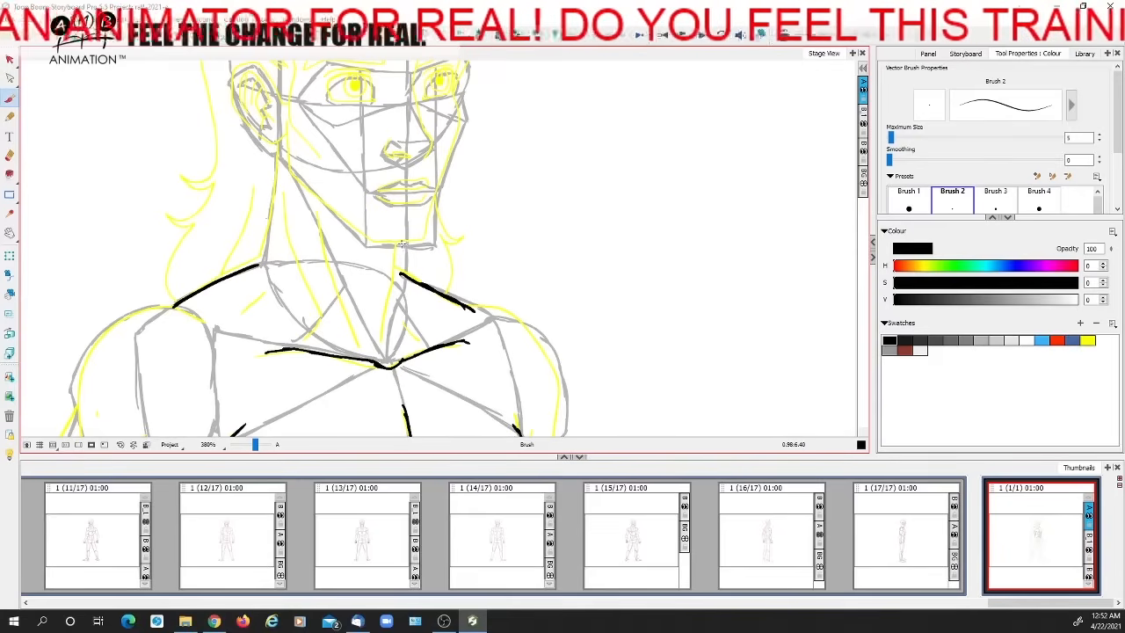
Ink the far-side neck line from under the chin down to the pit between the collarbones
mouse_move(401, 260)
left_mouse_down()
mouse_move(386, 344)
mouse_move(411, 385)
left_mouse_up()
key("space")
mouse_move(430, 345)
left_mouse_down()
mouse_move(452, 352)
mouse_move(455, 379)
mouse_move(467, 326)
mouse_move(452, 322)
left_mouse_up()
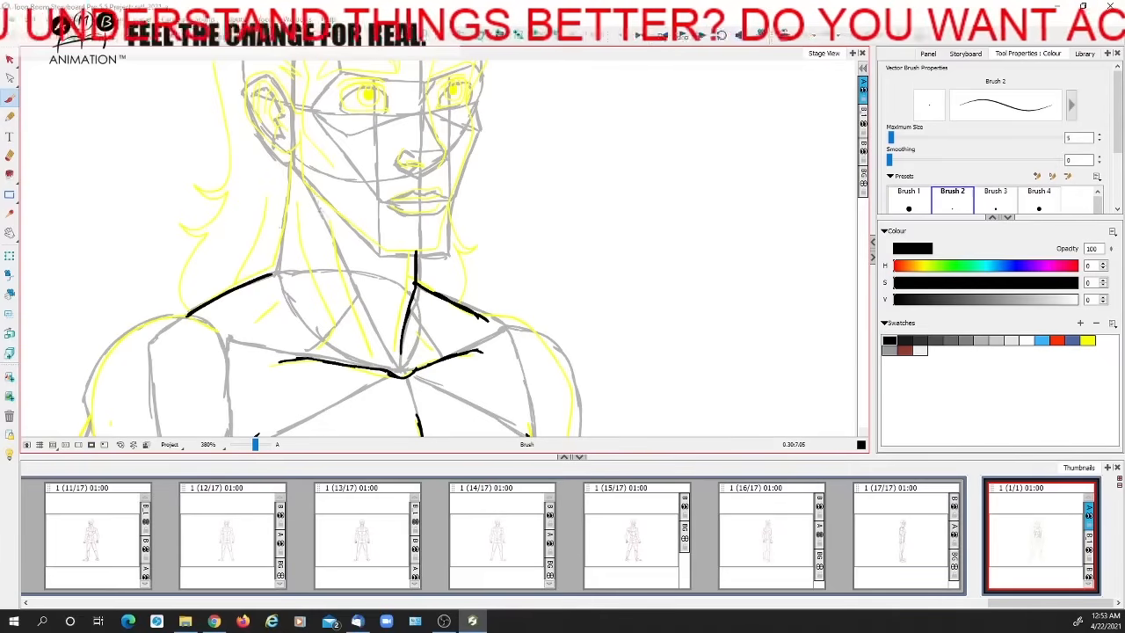
Ink the front and back edges of the near-side neck muscle toward the collarbone, undoing the first front-edge attempts
left_click_drag(321, 214, 397, 369)
key("ctrl+z")
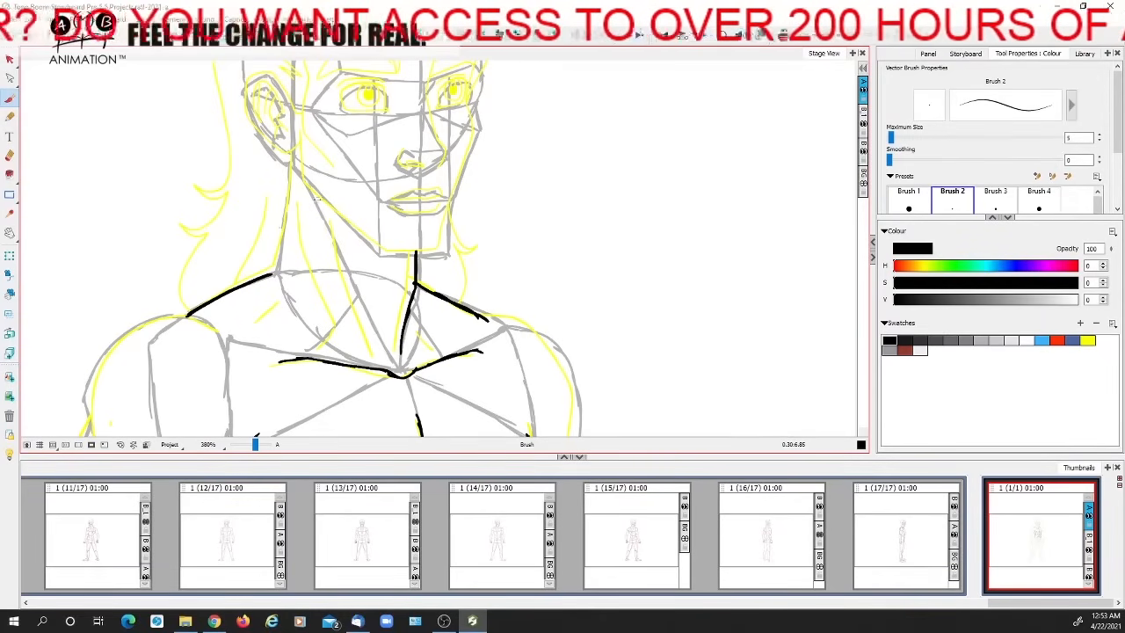
left_click_drag(344, 286, 392, 363)
key("ctrl+z")
left_click_drag(331, 227, 371, 347)
mouse_move(293, 198)
left_mouse_down()
mouse_move(307, 269)
mouse_move(346, 343)
left_mouse_up()
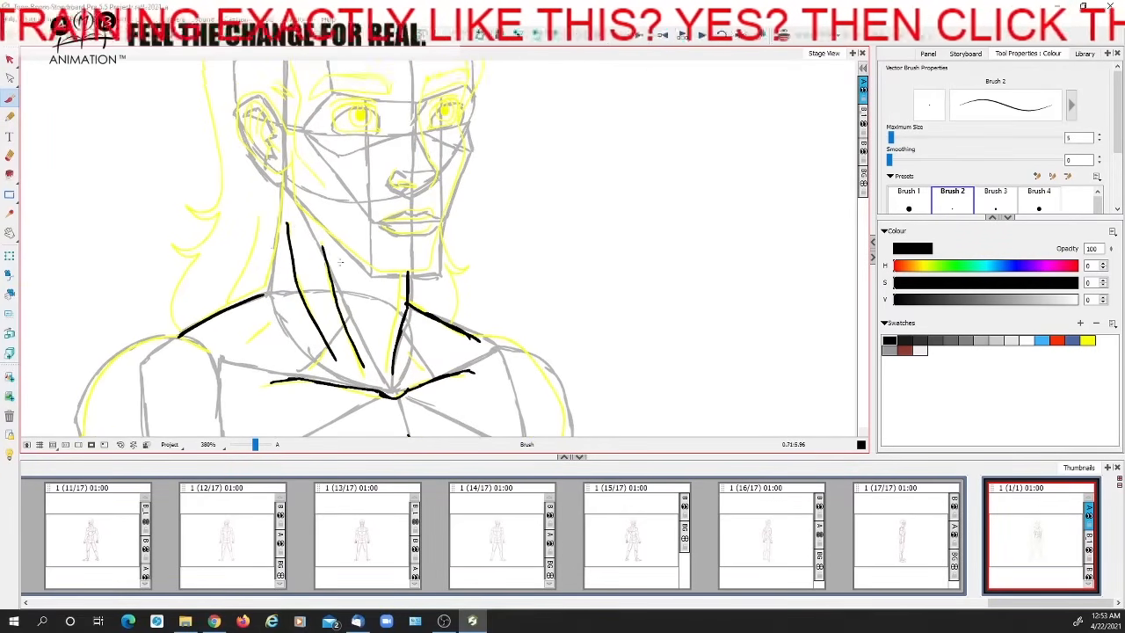
Try zigzag hatching between the two neck muscle edges, and undo it together with the back edge line
left_click_drag(283, 218, 367, 380)
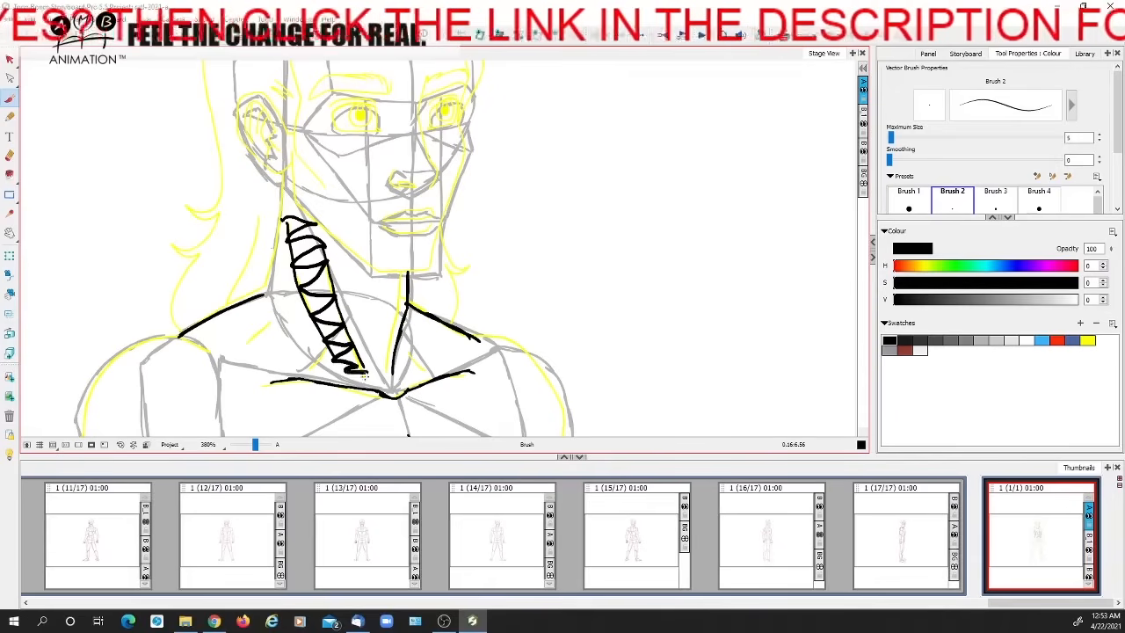
key("ctrl+z")
key("ctrl+z")
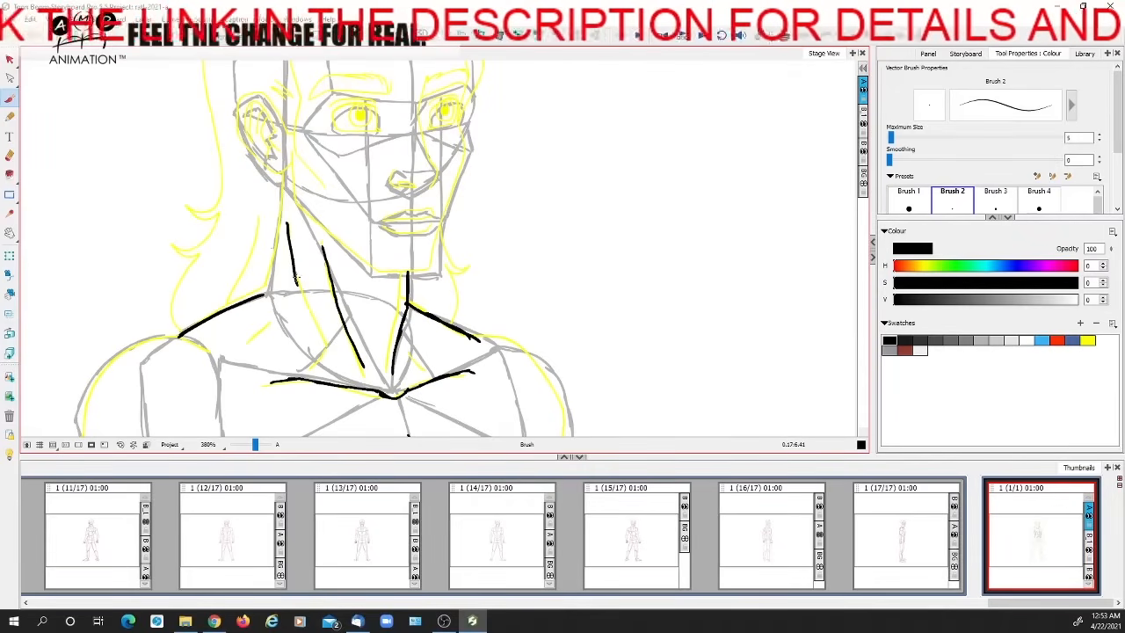
Ink the back edge of the near-side neck muscle down toward the collarbone, undoing a trial line from below the ear to the pit
left_click_drag(300, 290, 323, 339)
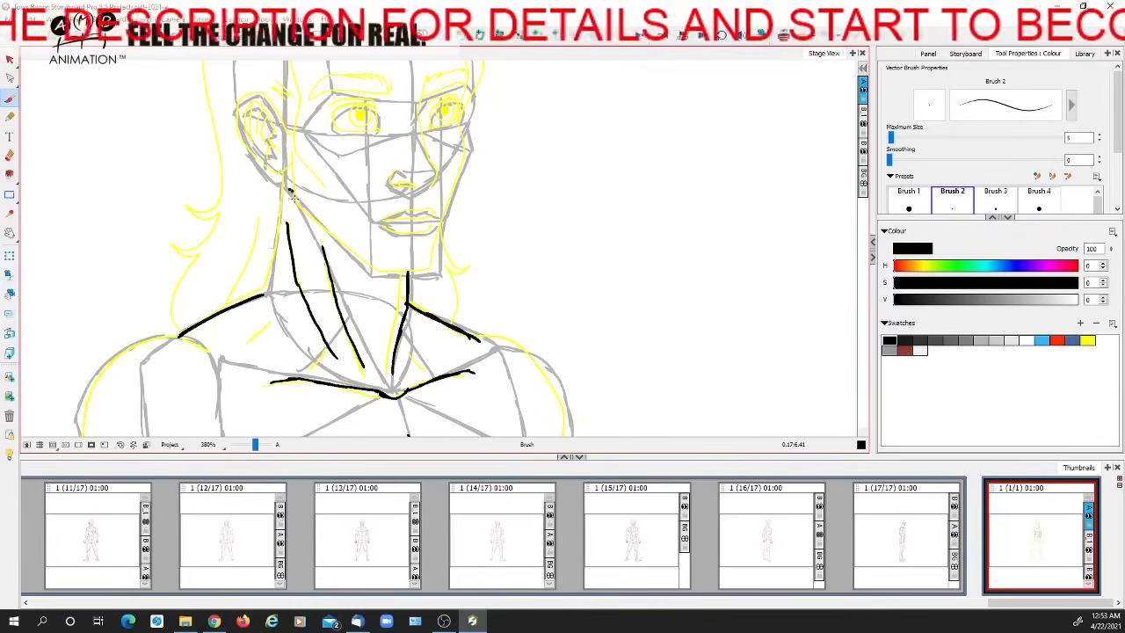
left_click_drag(292, 196, 390, 390)
key("ctrl+z")
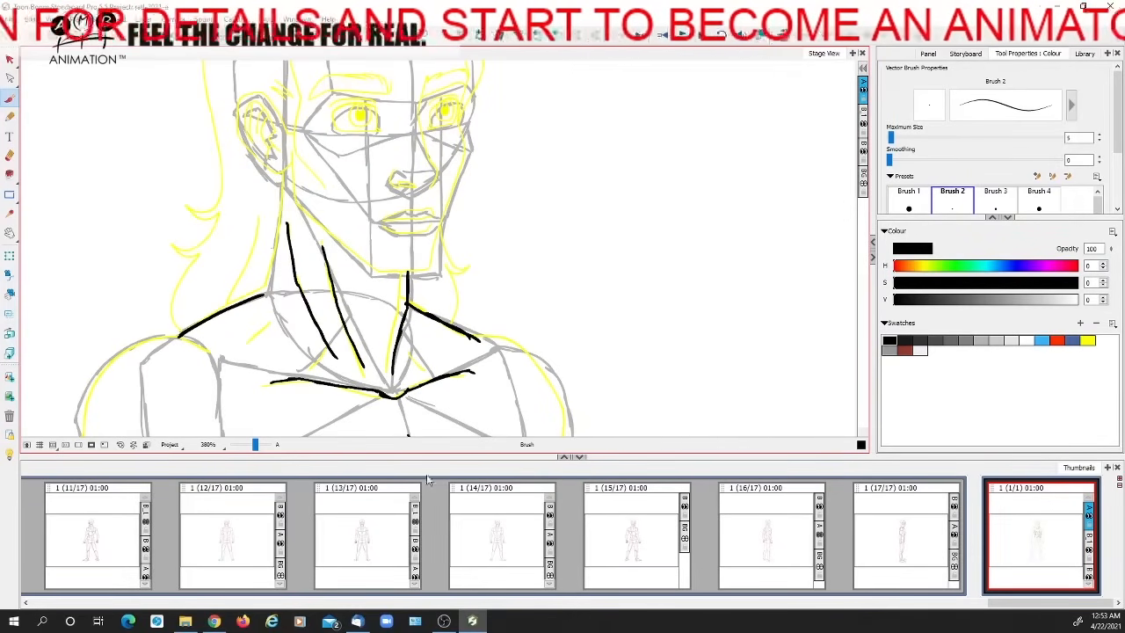
Ink short slanted strokes above both collarbones beside the neck muscles, and check them with the construction layer hidden and shown again
left_click_drag(438, 350, 497, 301)
mouse_move(384, 305)
left_mouse_down()
mouse_move(364, 321)
mouse_move(400, 334)
left_mouse_up()
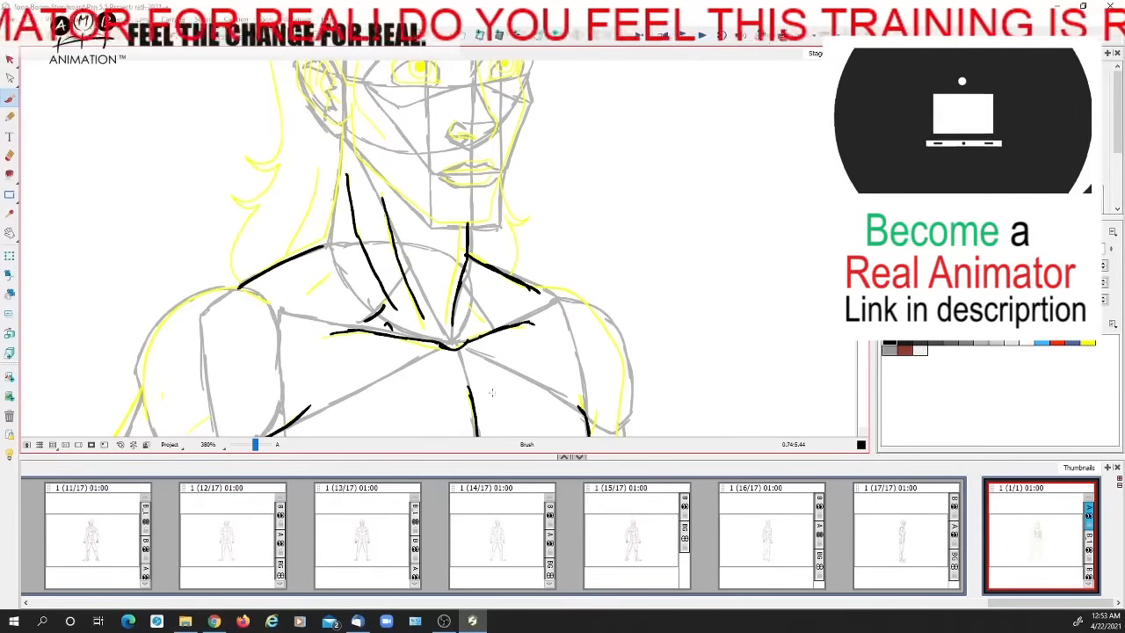
left_click_drag(474, 308, 493, 324)
mouse_move(756, 189)
left_mouse_down()
mouse_move(814, 197)
mouse_move(796, 189)
left_mouse_up()
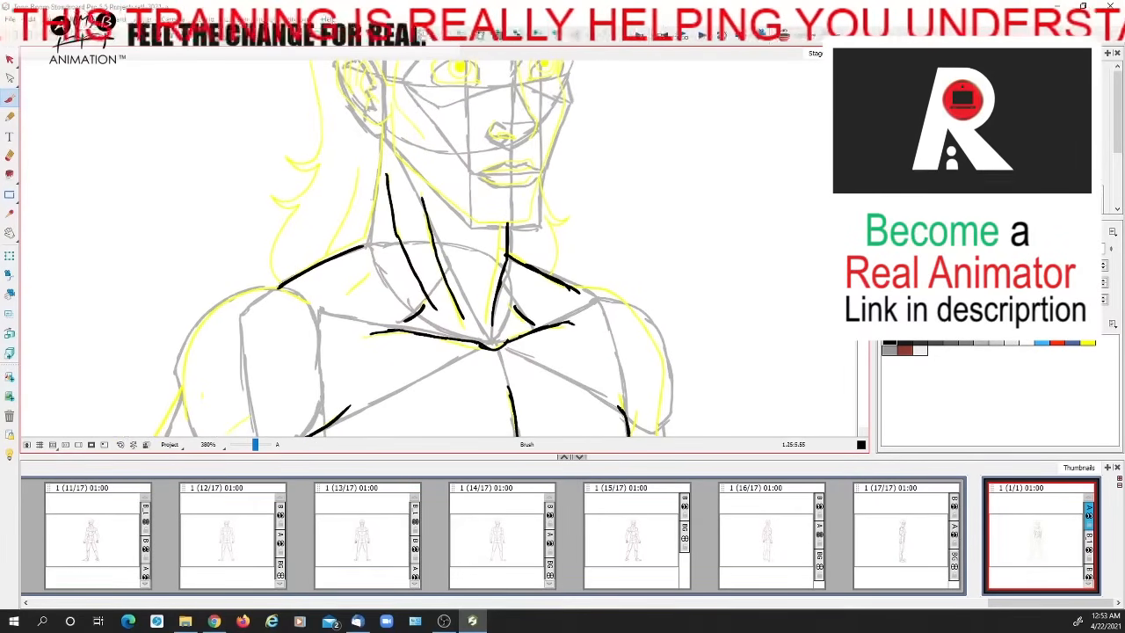
left_click(1090, 577)
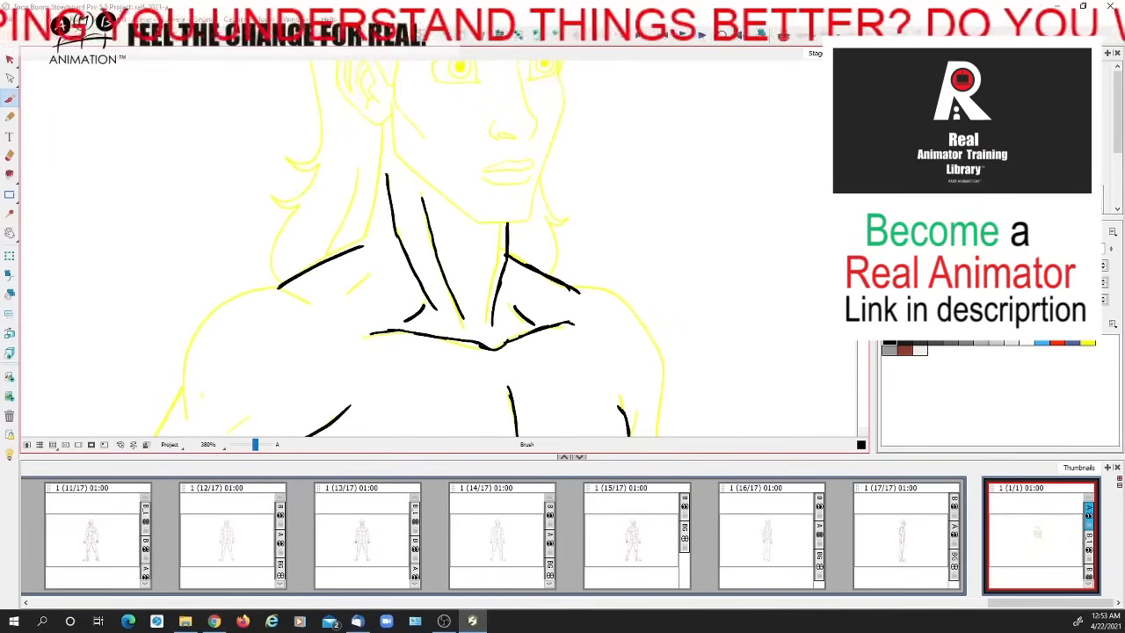
left_click(1089, 577)
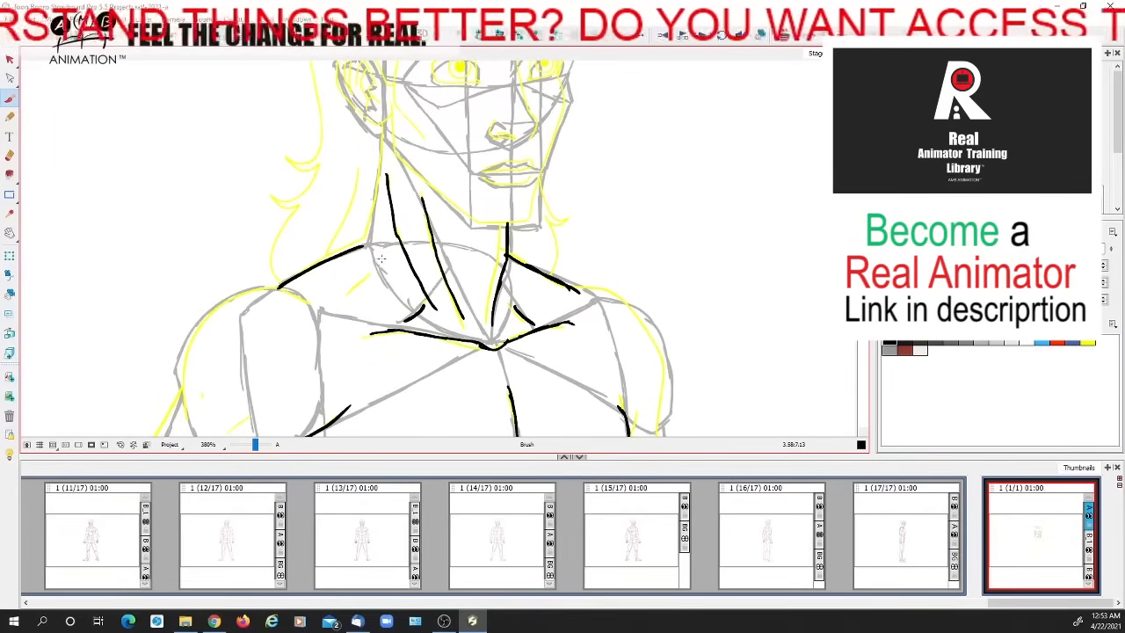
Ink a short slanted trapezius line between the near shoulder and the neck, undoing the longer first attempt and extra strokes
key("space")
left_click_drag(385, 266, 382, 261)
left_click_drag(334, 299, 372, 264)
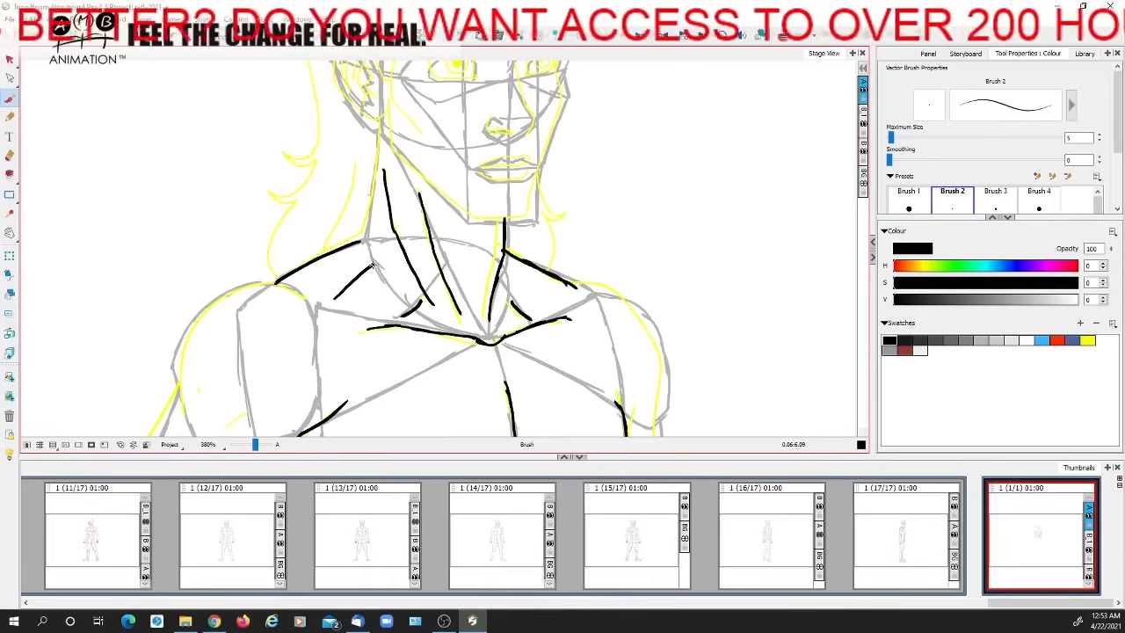
key("ctrl+z")
key("space")
left_click_drag(440, 294, 419, 337)
mouse_move(321, 331)
left_mouse_down()
mouse_move(349, 309)
mouse_move(345, 326)
mouse_move(389, 314)
mouse_move(409, 293)
left_mouse_up()
key("space")
key("space")
mouse_move(339, 301)
left_mouse_down()
mouse_move(422, 305)
mouse_move(354, 313)
mouse_move(375, 317)
mouse_move(414, 301)
left_mouse_up()
key("ctrl+z")
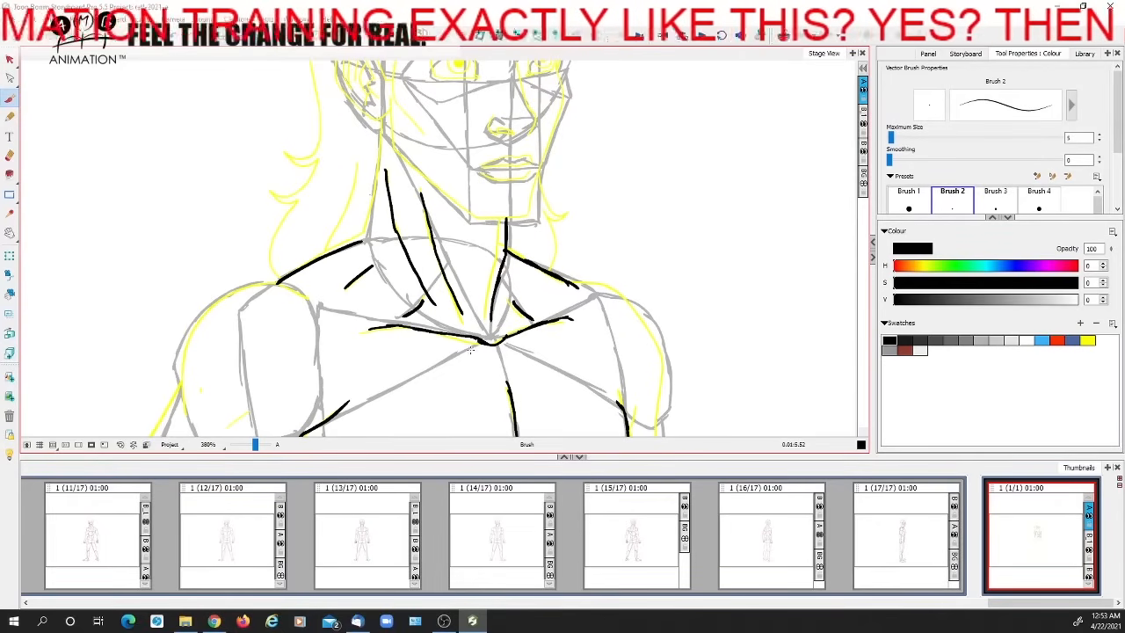
Try a heavy black line from the near shoulder up to the neck muscle and down to the collarbone, and undo it
key("space")
mouse_move(342, 295)
left_mouse_down()
mouse_move(347, 350)
mouse_move(398, 312)
mouse_move(428, 396)
left_mouse_up()
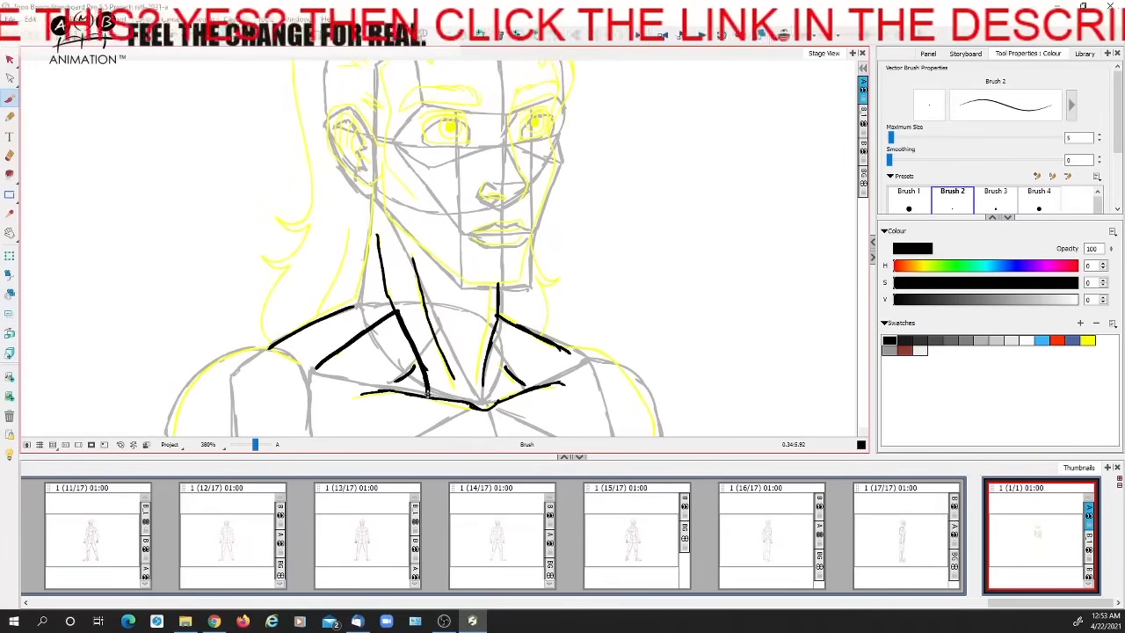
key("ctrl+z")
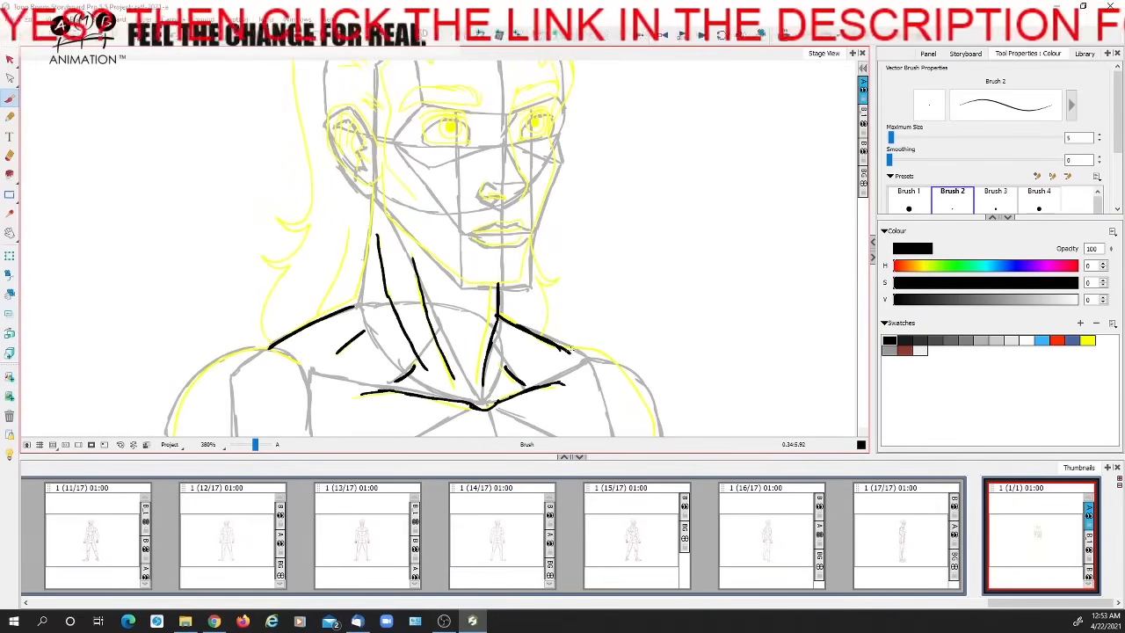
Switch to dark red and try guide lines over the base of the neck and the collarbone, undoing them
left_click(908, 350)
left_click_drag(525, 345, 504, 284)
mouse_move(340, 305)
left_mouse_down()
mouse_move(350, 332)
mouse_move(283, 337)
mouse_move(321, 248)
mouse_move(447, 237)
mouse_move(538, 354)
left_mouse_up()
key("ctrl+z")
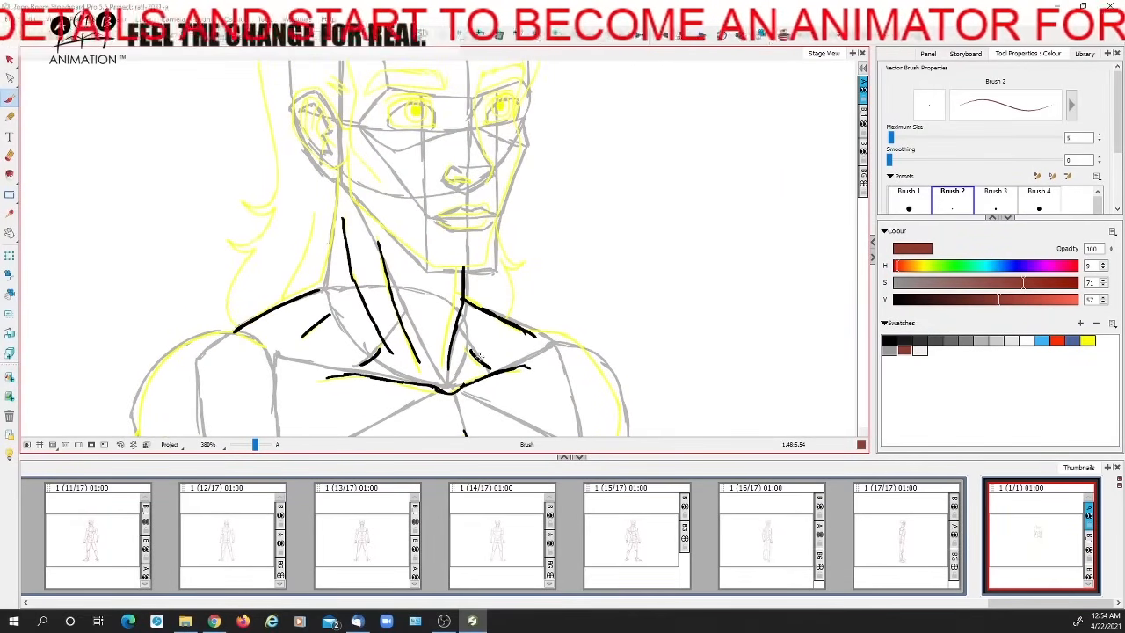
mouse_move(363, 341)
left_mouse_down()
mouse_move(376, 331)
mouse_move(373, 341)
left_mouse_up()
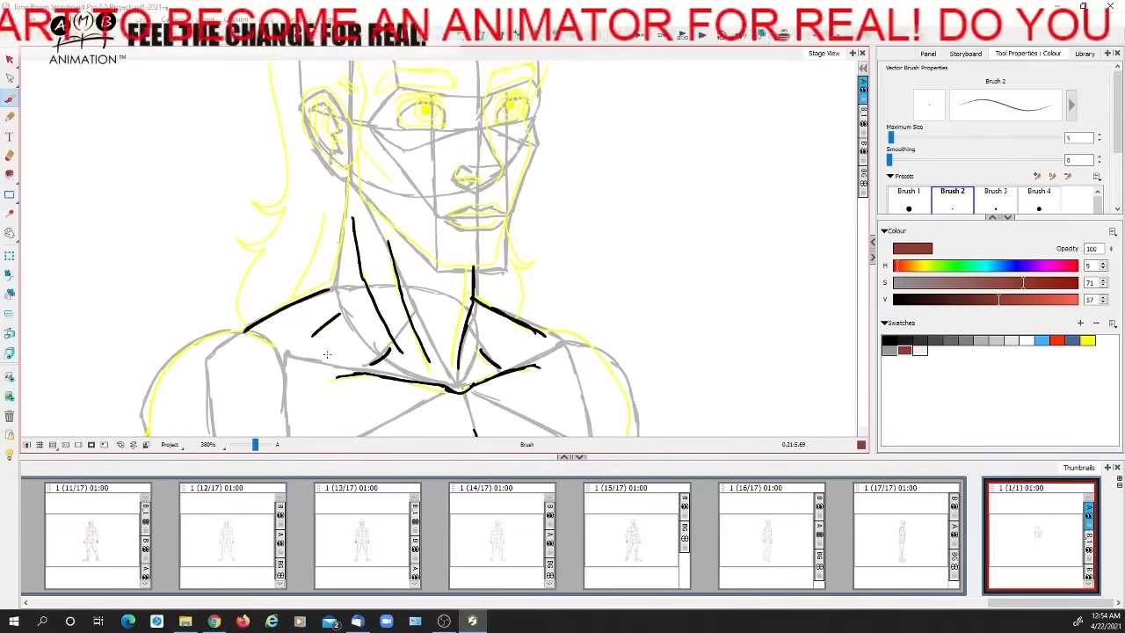
mouse_move(300, 352)
left_mouse_down()
mouse_move(400, 380)
mouse_move(370, 313)
mouse_move(294, 348)
mouse_move(400, 379)
mouse_move(413, 403)
mouse_move(323, 377)
mouse_move(455, 388)
left_mouse_up()
key("ctrl+z")
key("ctrl+z")
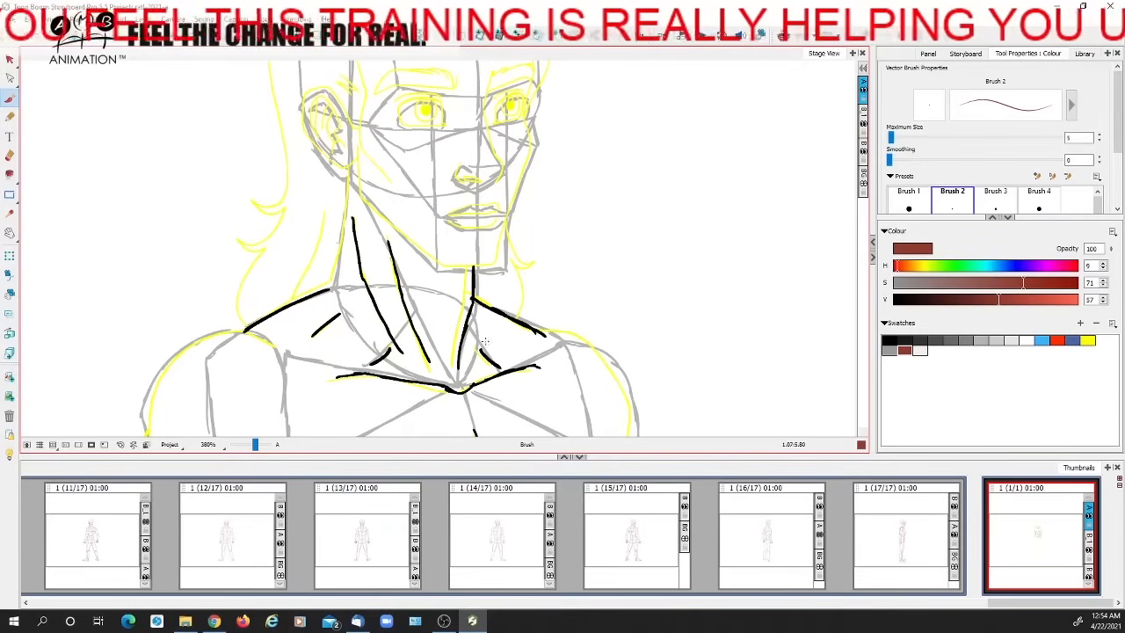
Try a dark red inverted triangle on the front of the neck, from the jaw down to the collarbone pit, and undo it
mouse_move(437, 281)
left_mouse_down()
mouse_move(445, 309)
mouse_move(454, 283)
left_mouse_up()
mouse_move(429, 235)
left_mouse_down()
mouse_move(430, 389)
mouse_move(486, 294)
mouse_move(420, 262)
mouse_move(464, 320)
left_mouse_up()
key("ctrl+z")
mouse_move(400, 237)
left_mouse_down()
mouse_move(452, 385)
mouse_move(494, 279)
left_mouse_up()
mouse_move(477, 361)
left_mouse_down()
mouse_move(459, 383)
mouse_move(403, 229)
mouse_move(491, 274)
mouse_move(469, 387)
left_mouse_up()
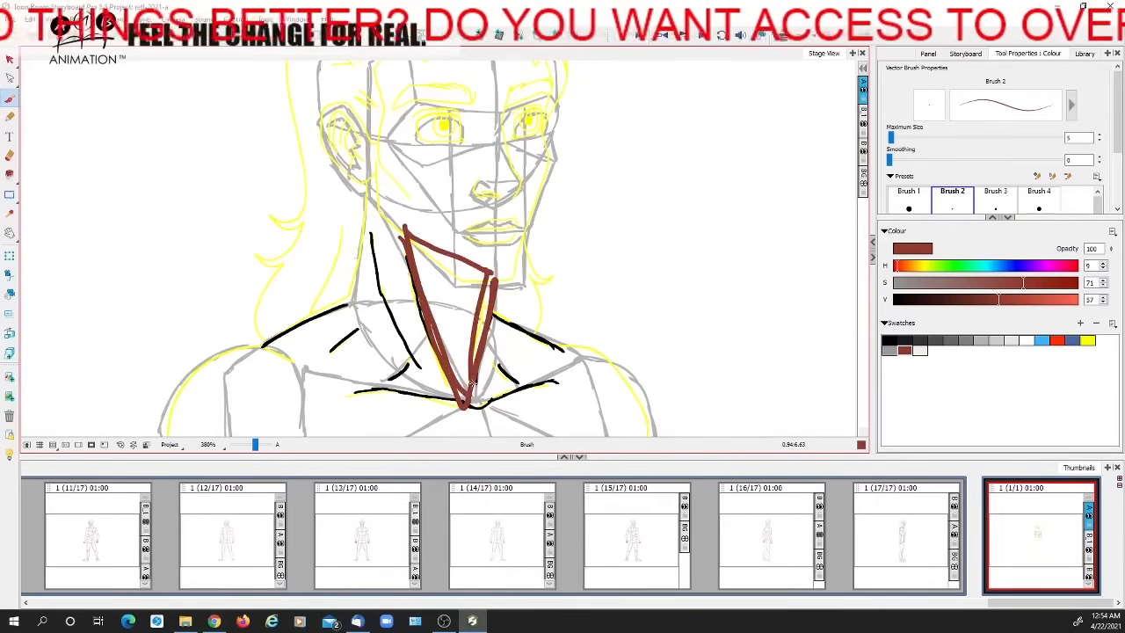
key("ctrl+z")
Try further dark red guide marks over the neck and jaw area, undoing each of them
left_click_drag(423, 261, 434, 304)
mouse_move(392, 254)
left_mouse_down()
mouse_move(520, 268)
mouse_move(483, 318)
mouse_move(399, 257)
mouse_move(481, 279)
mouse_move(505, 306)
mouse_move(479, 315)
left_mouse_up()
key("ctrl+z")
mouse_move(382, 219)
left_mouse_down()
mouse_move(385, 258)
mouse_move(531, 329)
mouse_move(538, 255)
left_mouse_up()
key("ctrl+z")
left_click_drag(462, 384, 510, 300)
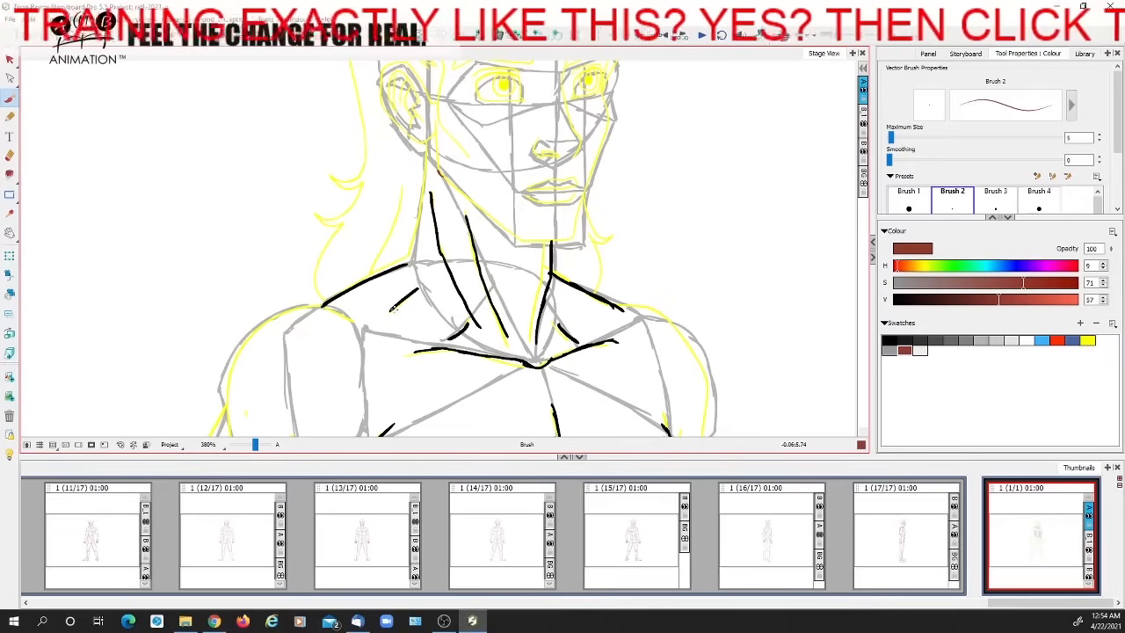
mouse_move(381, 318)
left_mouse_down()
mouse_move(424, 283)
mouse_move(379, 319)
left_mouse_up()
key("ctrl+z")
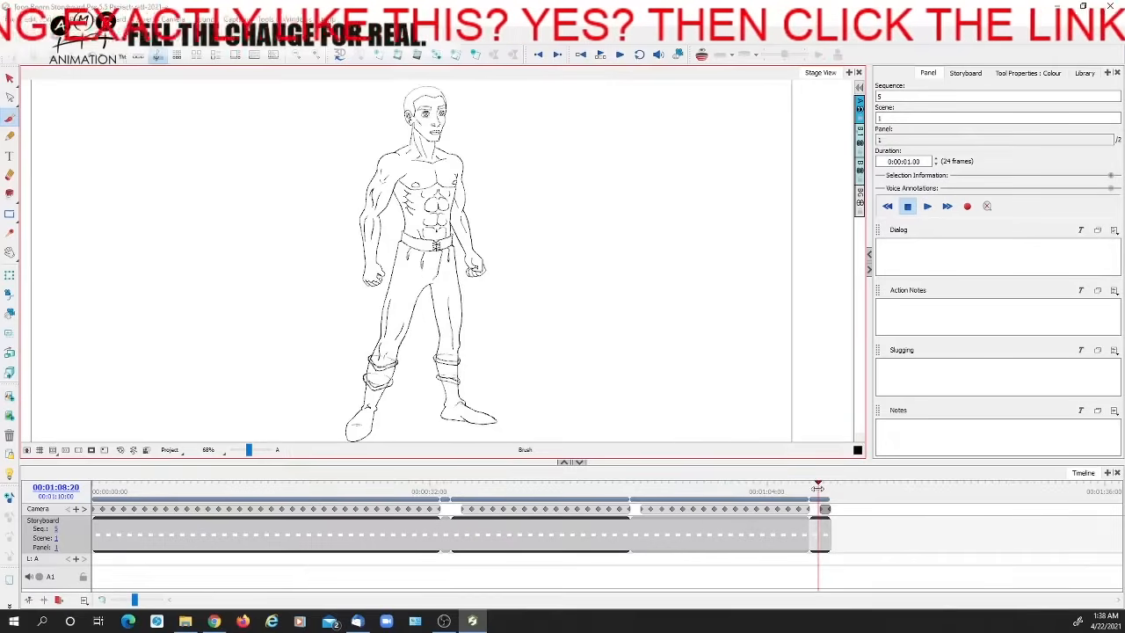
Scrub through the storyboard timeline to compare the front construction drawing with the finished three-quarter woodcutter
left_click_drag(817, 487, 816, 487)
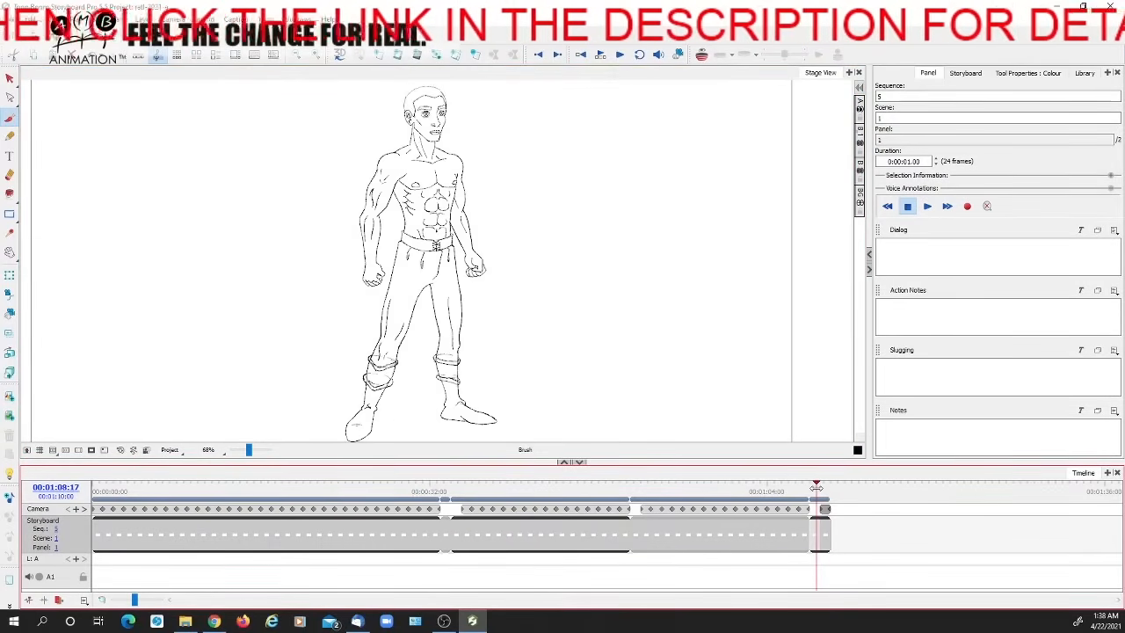
left_click_drag(639, 493, 675, 486)
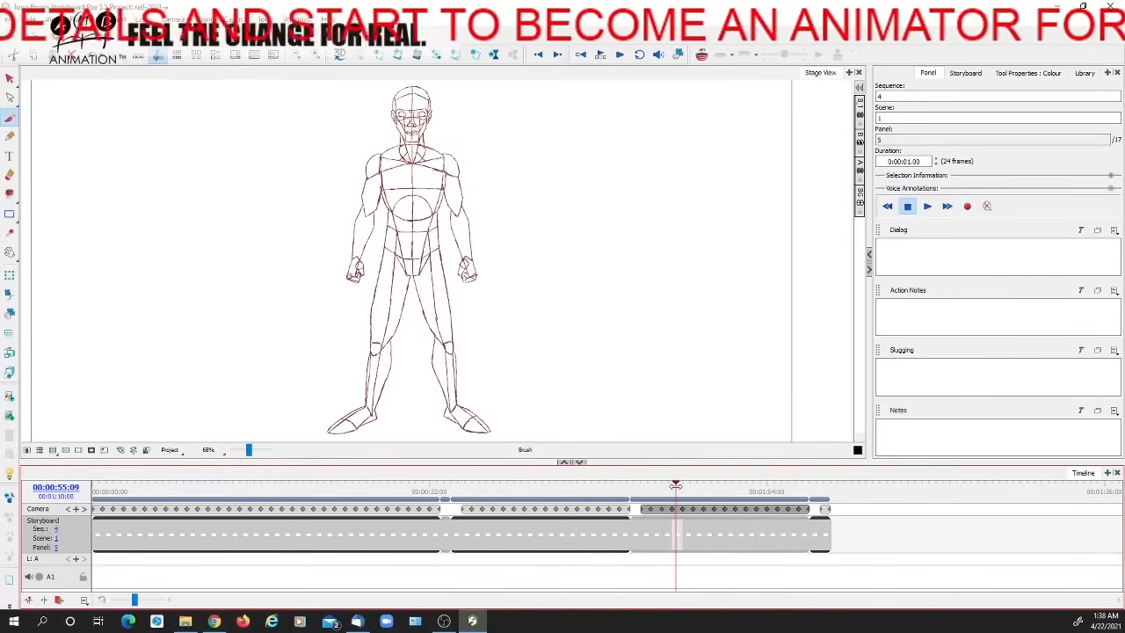
left_click_drag(675, 486, 817, 486)
left_click_drag(639, 487, 632, 487)
left_click(815, 489)
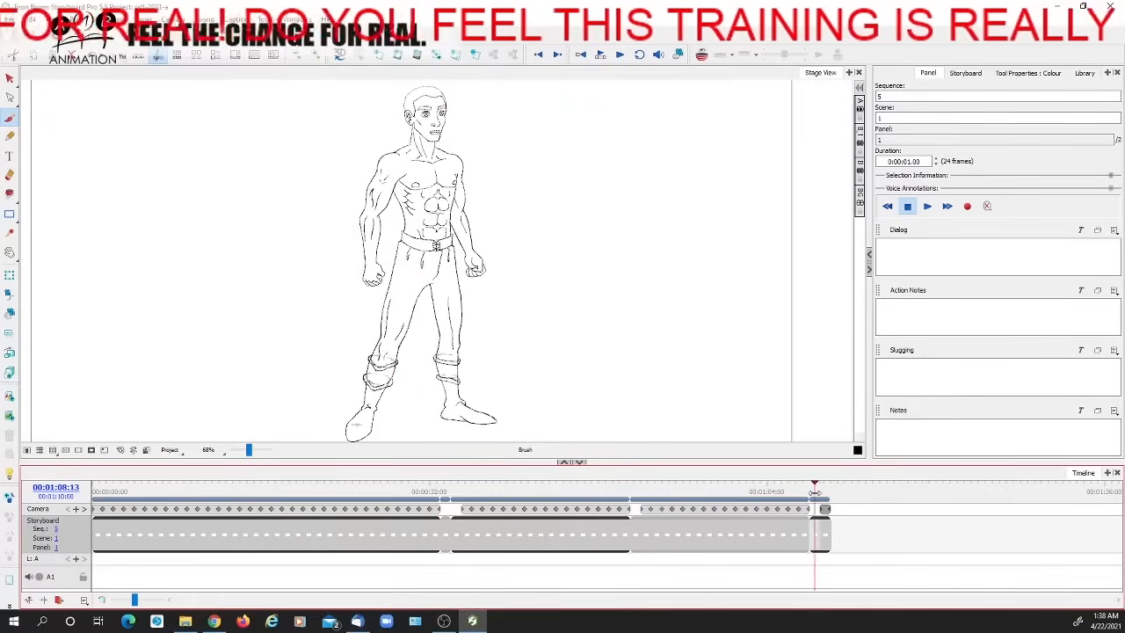
left_click(831, 490)
left_click_drag(831, 491, 824, 490)
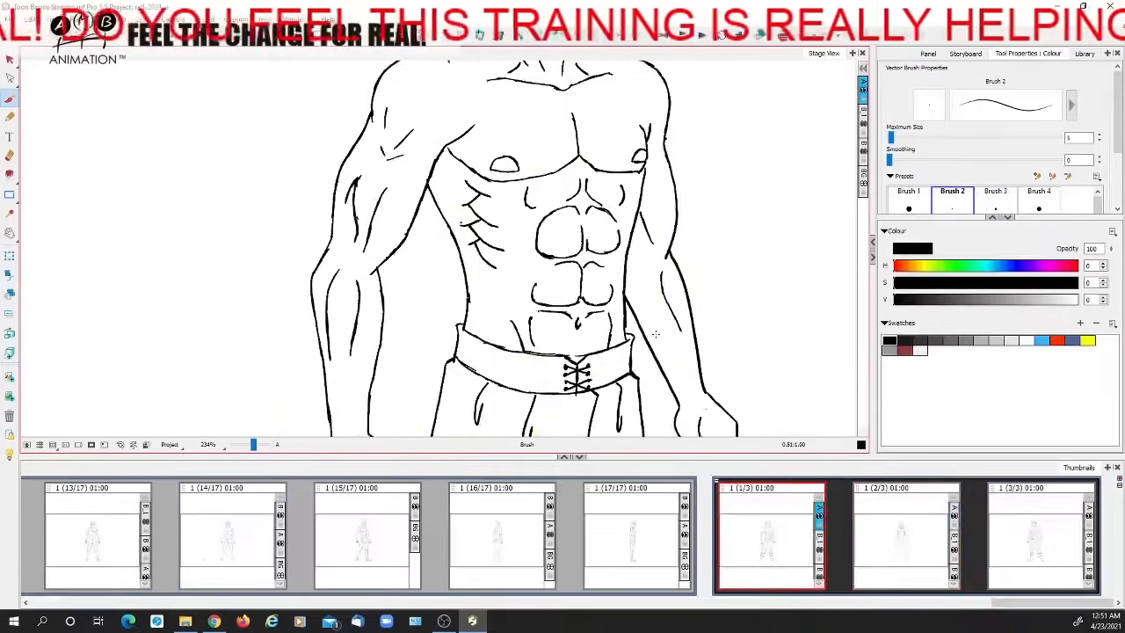
Show the construction layer in the three-quarter panel and try a line across the waist at navel height, undoing it
key("Right")
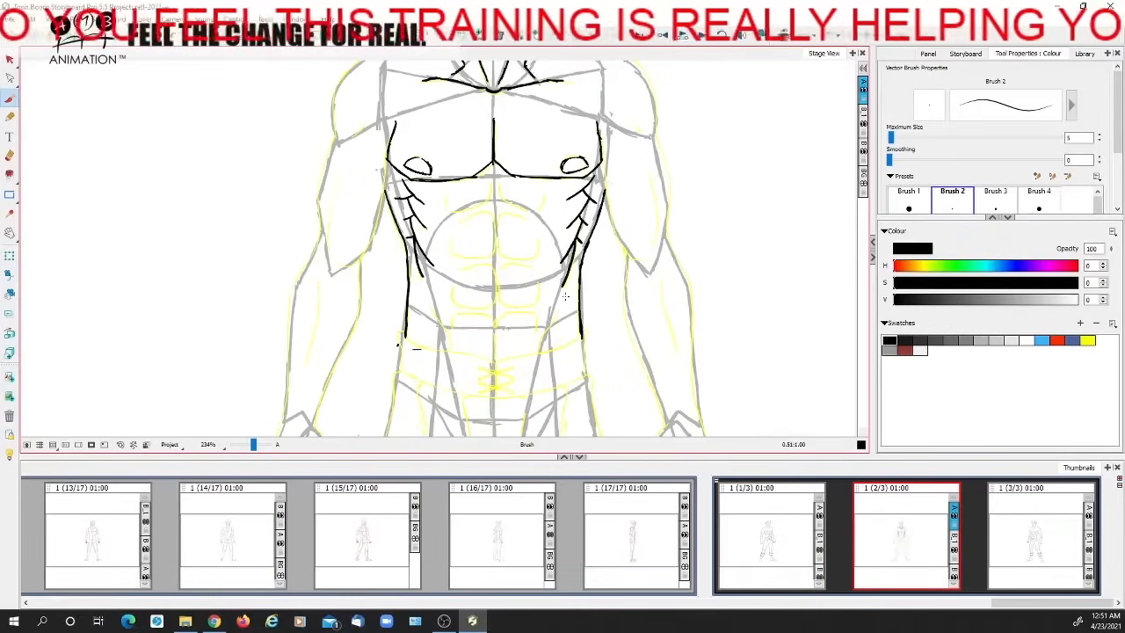
key("Left")
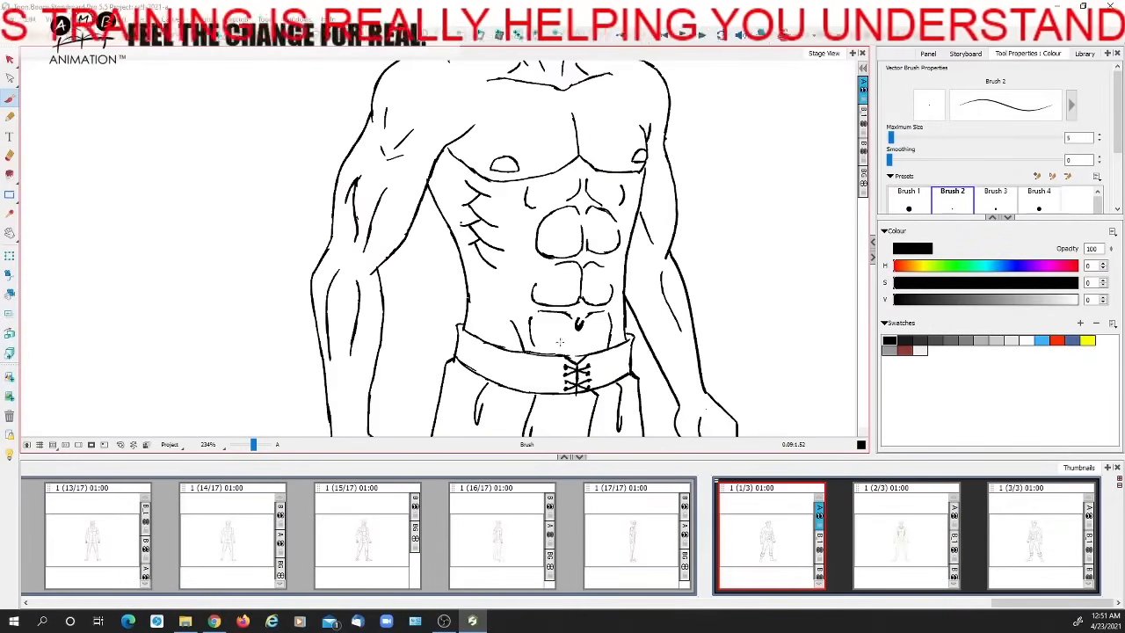
left_click(863, 154)
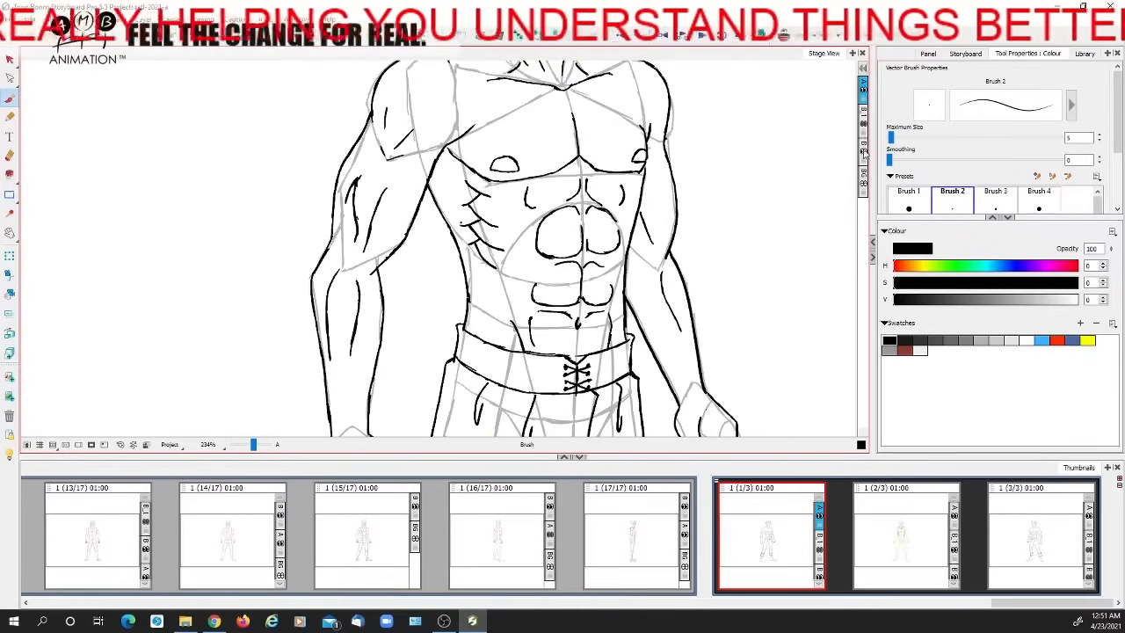
left_click_drag(514, 326, 625, 319)
key("ctrl+z")
Ink the navel on the front view where the centre line crosses the waist line, undoing the extra stroke
left_click(904, 547)
left_click_drag(494, 322, 547, 331)
key("ctrl+z")
Flip between the three woodcutter panels to compare the torso of the front view with the finished three-quarter view
left_click(1026, 528)
left_click(908, 524)
left_click(810, 524)
left_click(946, 511)
key("Left")
key("Right")
key("Left")
key("Right")
key("Left")
key("Right")
Switch to red and outline the front view's abdomen as a ribcage arc tapering to the pelvis, undoing the extra centre line
left_click(1056, 341)
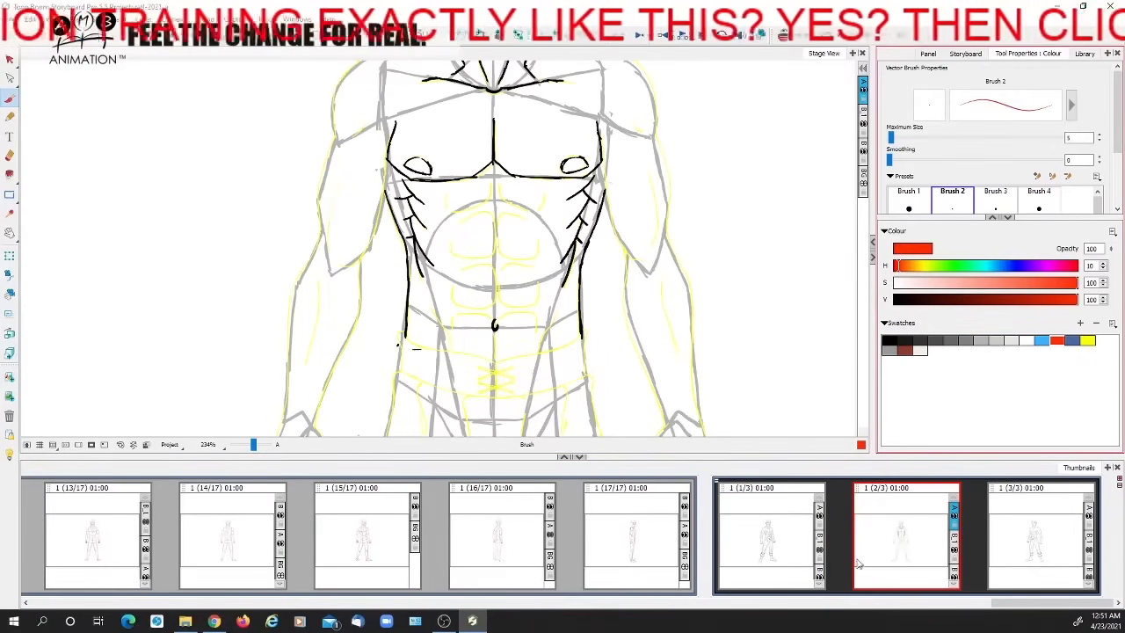
mouse_move(427, 263)
left_mouse_down()
mouse_move(452, 214)
mouse_move(487, 200)
mouse_move(526, 206)
mouse_move(560, 257)
left_mouse_up()
mouse_move(556, 297)
left_mouse_down()
mouse_move(520, 416)
mouse_move(468, 423)
mouse_move(428, 283)
mouse_move(457, 419)
mouse_move(523, 419)
mouse_move(560, 262)
mouse_move(551, 230)
mouse_move(523, 204)
mouse_move(479, 204)
mouse_move(435, 238)
mouse_move(425, 263)
mouse_move(458, 421)
left_mouse_up()
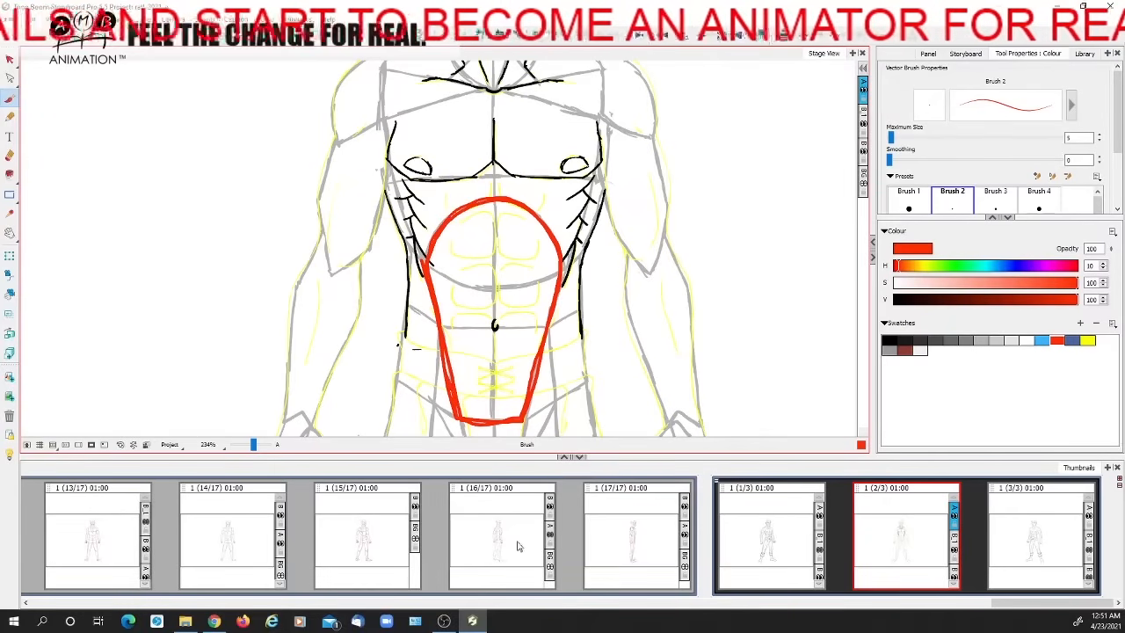
mouse_move(510, 259)
left_mouse_down()
mouse_move(507, 274)
mouse_move(506, 232)
left_mouse_up()
mouse_move(479, 182)
left_mouse_down()
mouse_move(439, 231)
mouse_move(470, 356)
mouse_move(496, 387)
left_mouse_up()
key("ctrl+z")
Try six abdominal blocks inside the red outline, undo all the red lines, and try and undo another ribcage arc
mouse_move(459, 202)
left_mouse_down()
mouse_move(449, 232)
mouse_move(482, 235)
mouse_move(489, 188)
left_mouse_up()
mouse_move(497, 192)
left_mouse_down()
mouse_move(526, 222)
mouse_move(492, 187)
left_mouse_up()
mouse_move(450, 241)
left_mouse_down()
mouse_move(489, 283)
mouse_move(448, 258)
mouse_move(497, 248)
mouse_move(497, 267)
mouse_move(537, 261)
mouse_move(490, 241)
mouse_move(460, 298)
mouse_move(444, 292)
mouse_move(464, 332)
mouse_move(491, 300)
mouse_move(499, 328)
mouse_move(535, 321)
mouse_move(475, 380)
mouse_move(500, 367)
mouse_move(501, 339)
left_mouse_up()
key("ctrl+z")
key("ctrl+z")
key("ctrl+z")
key("ctrl+z")
key("ctrl+z")
key("ctrl+z")
key("ctrl+z")
key("ctrl+z")
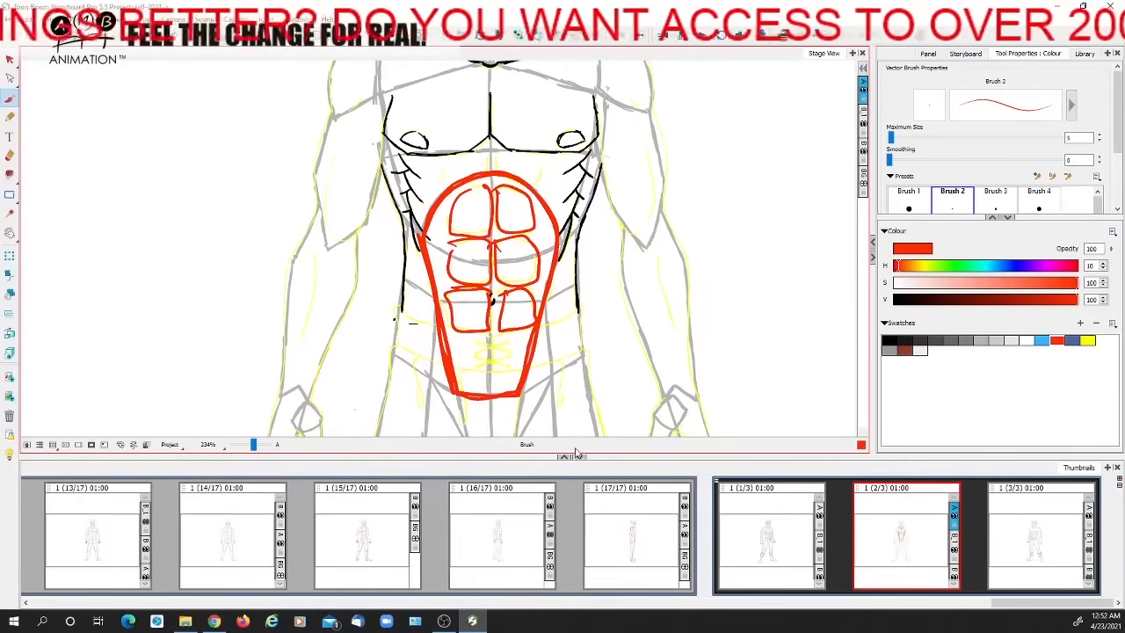
key("ctrl+z")
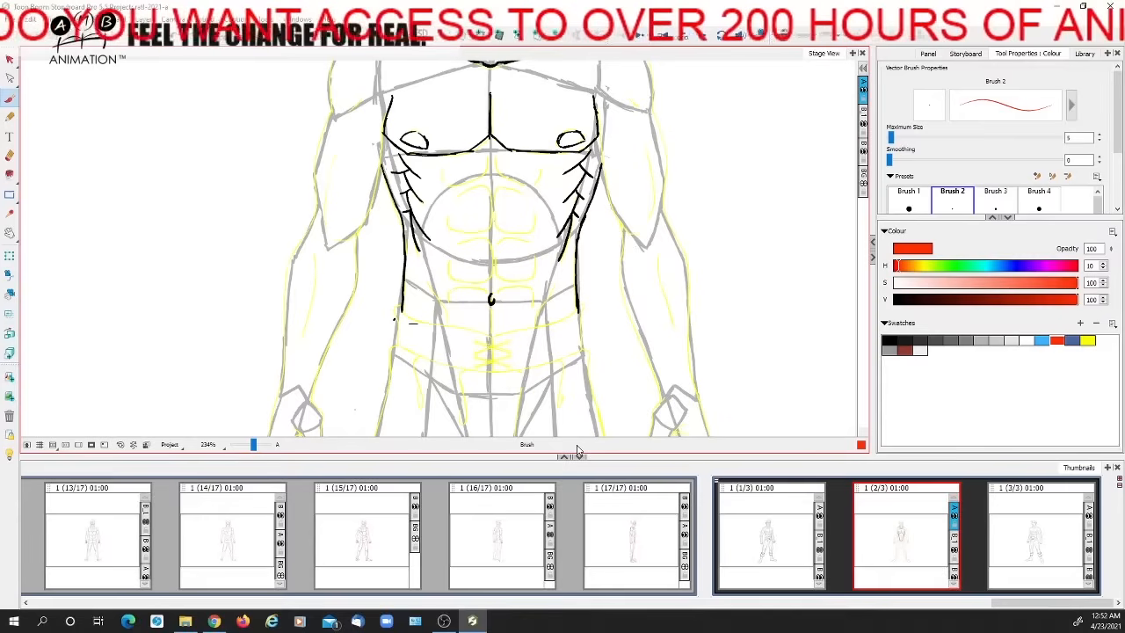
mouse_move(421, 238)
left_mouse_down()
mouse_move(510, 175)
mouse_move(559, 245)
left_mouse_up()
key("ctrl+z")
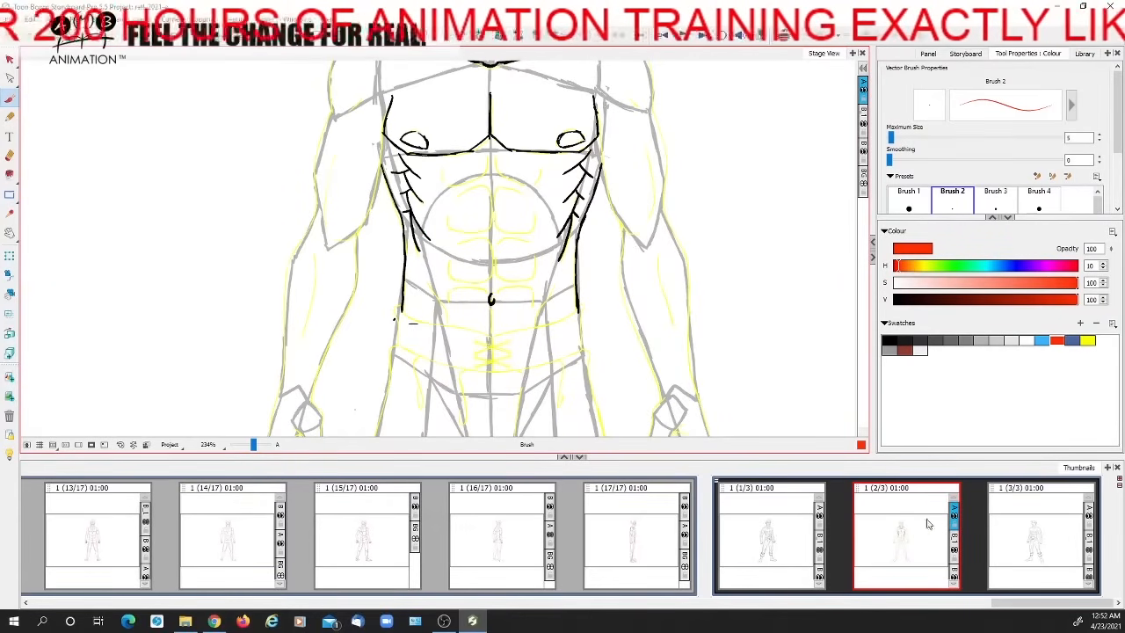
Draw a narrow red abdominal column from the chest toward the pelvis and divide it into paired blocks, referring to the three-quarter view
left_click(791, 516)
left_click(896, 520)
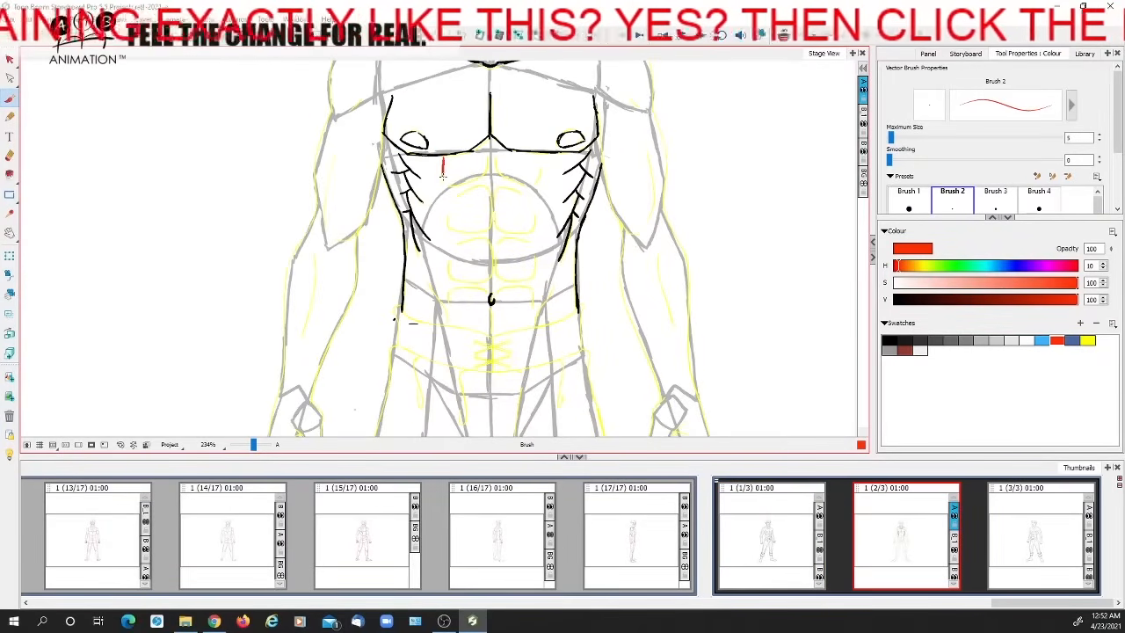
mouse_move(443, 158)
left_mouse_down()
mouse_move(486, 143)
mouse_move(529, 148)
mouse_move(539, 161)
mouse_move(520, 400)
left_mouse_up()
left_click_drag(446, 180, 461, 414)
mouse_move(445, 186)
left_mouse_down()
mouse_move(488, 156)
mouse_move(539, 181)
left_mouse_up()
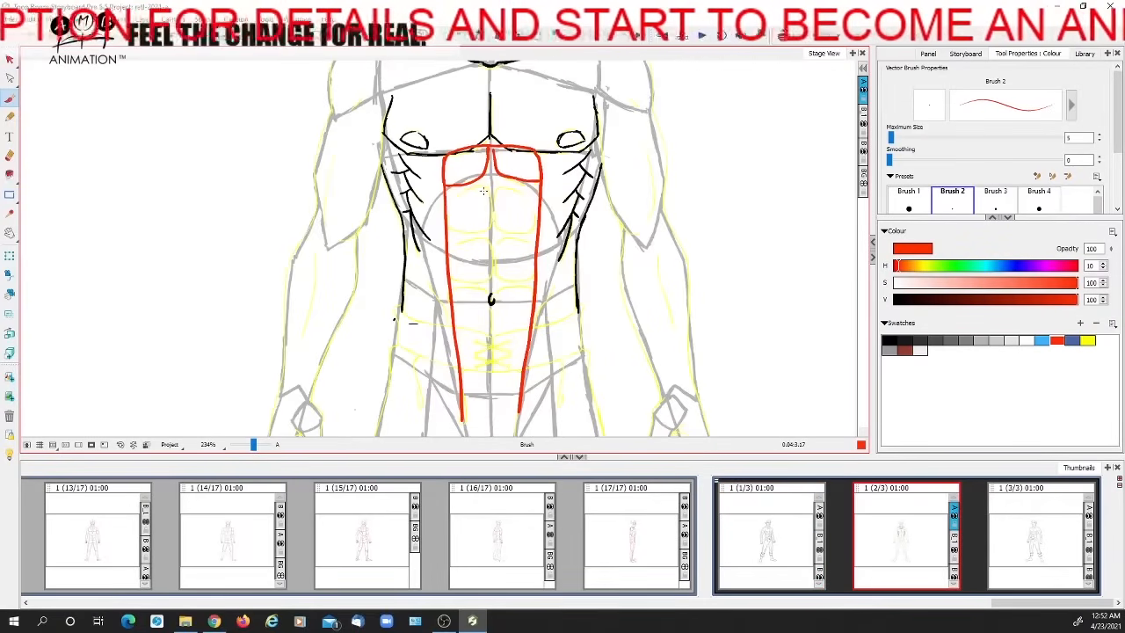
mouse_move(482, 190)
left_mouse_down()
mouse_move(450, 216)
mouse_move(492, 209)
mouse_move(488, 230)
mouse_move(450, 230)
left_mouse_up()
mouse_move(497, 195)
left_mouse_down()
mouse_move(527, 229)
mouse_move(476, 280)
left_mouse_up()
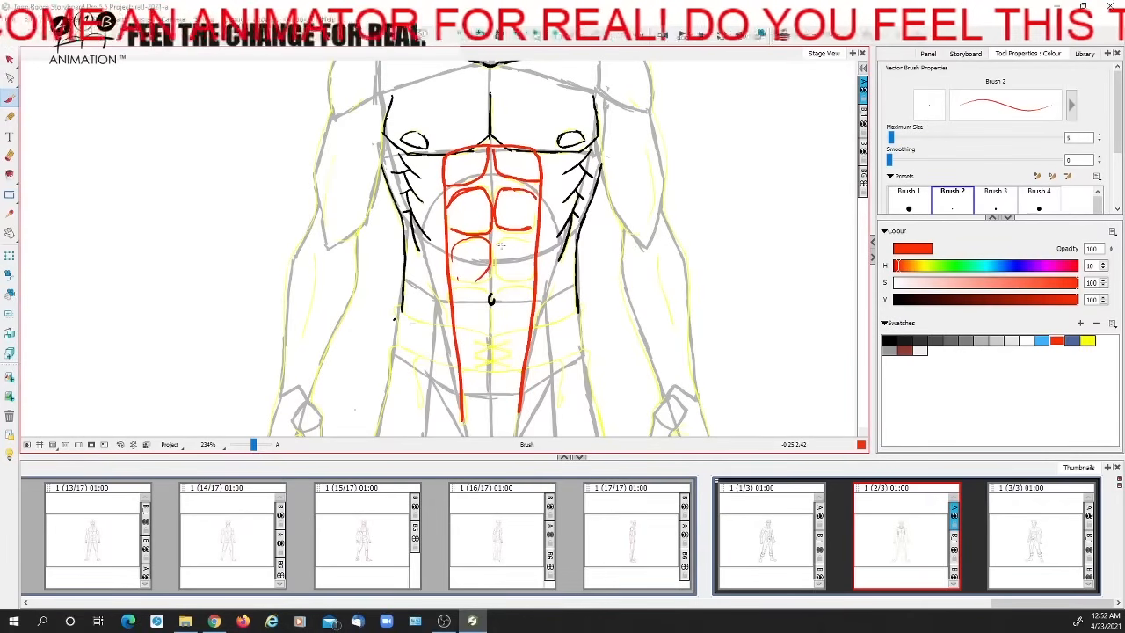
mouse_move(495, 242)
left_mouse_down()
mouse_move(502, 278)
mouse_move(527, 262)
left_mouse_up()
Number the paired red abdominal blocks from 1 to 8 and add the arcs over the lowest pair
left_click_drag(506, 161, 518, 174)
mouse_move(464, 206)
left_mouse_down()
mouse_move(476, 214)
mouse_move(468, 225)
left_mouse_up()
left_click_drag(508, 208, 519, 225)
mouse_move(477, 250)
left_mouse_down()
mouse_move(475, 284)
mouse_move(526, 289)
mouse_move(512, 315)
left_mouse_up()
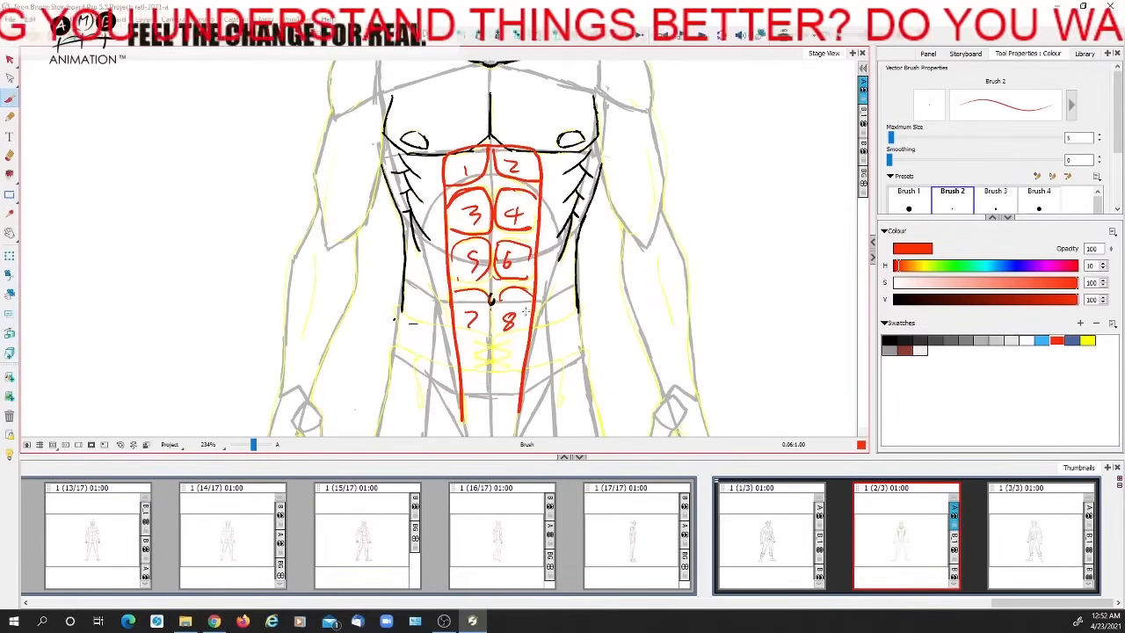
Check the neighbouring panels and mark red curves around the sides and underside of the front view's lower abdomen
left_click(753, 546)
left_click(888, 536)
left_click(998, 527)
left_click(890, 517)
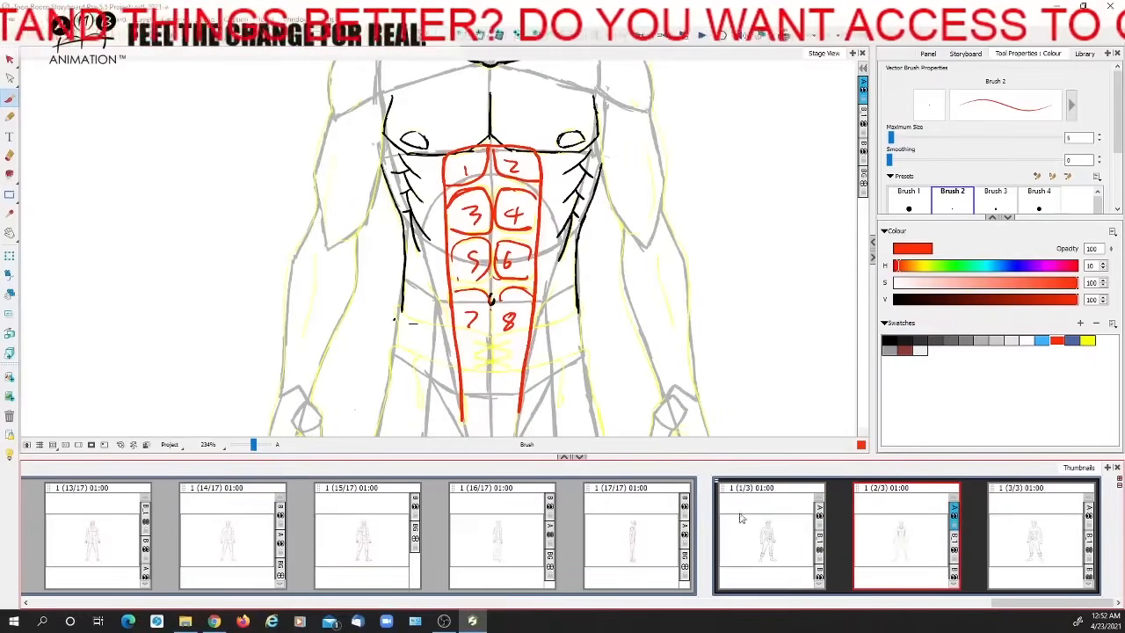
mouse_move(444, 273)
left_mouse_down()
mouse_move(430, 315)
mouse_move(518, 349)
mouse_move(542, 273)
mouse_move(512, 370)
left_mouse_up()
mouse_move(417, 287)
left_mouse_down()
mouse_move(463, 376)
mouse_move(468, 352)
left_mouse_up()
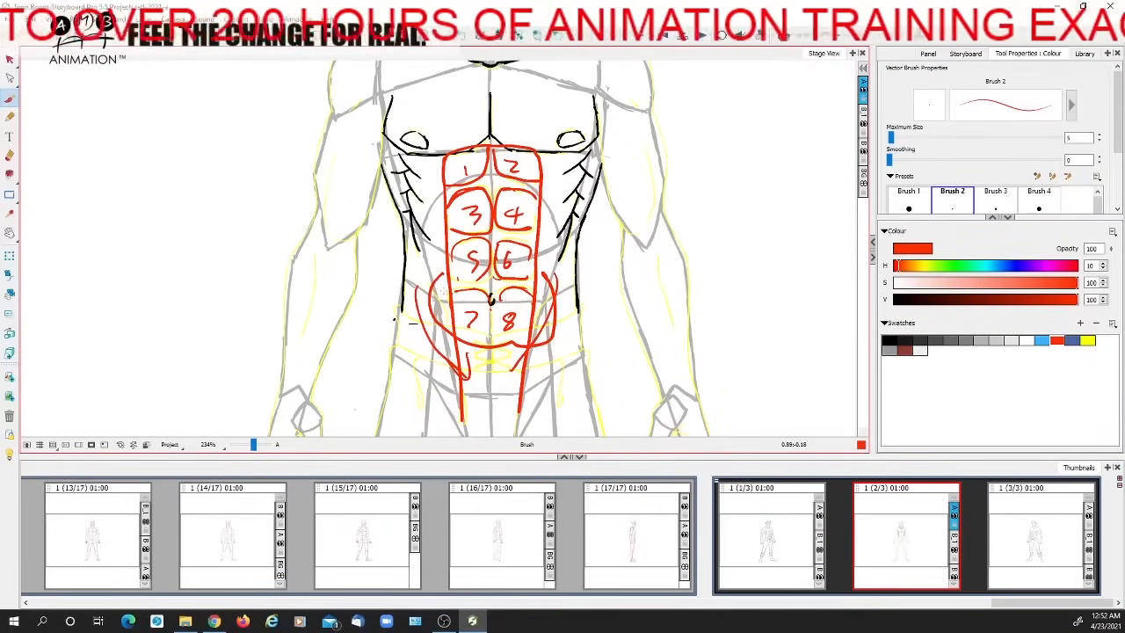
left_click_drag(559, 297, 529, 397)
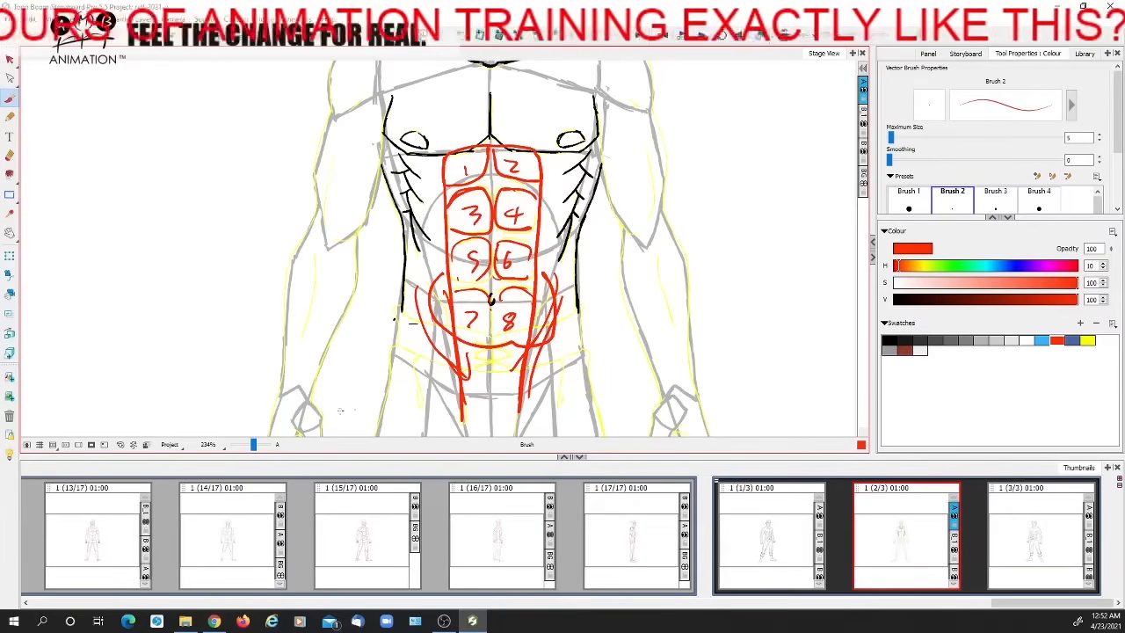
Select and delete all the red abdominal guide lines, and return to the Brush tool
left_click(10, 59)
left_click(483, 232)
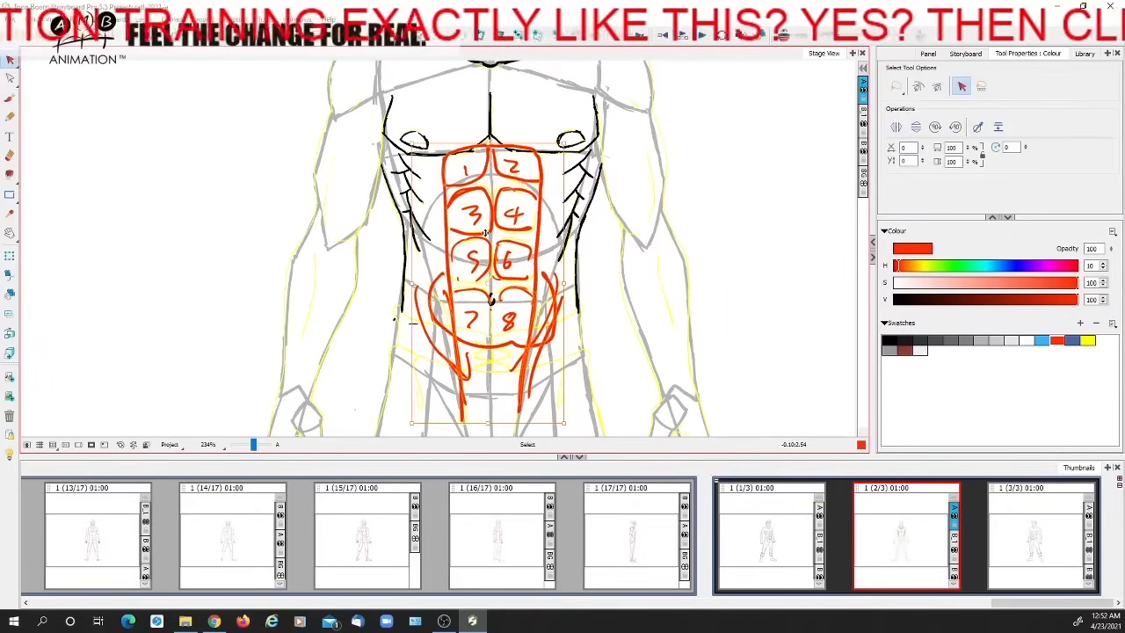
key("Delete")
key("alt+b")
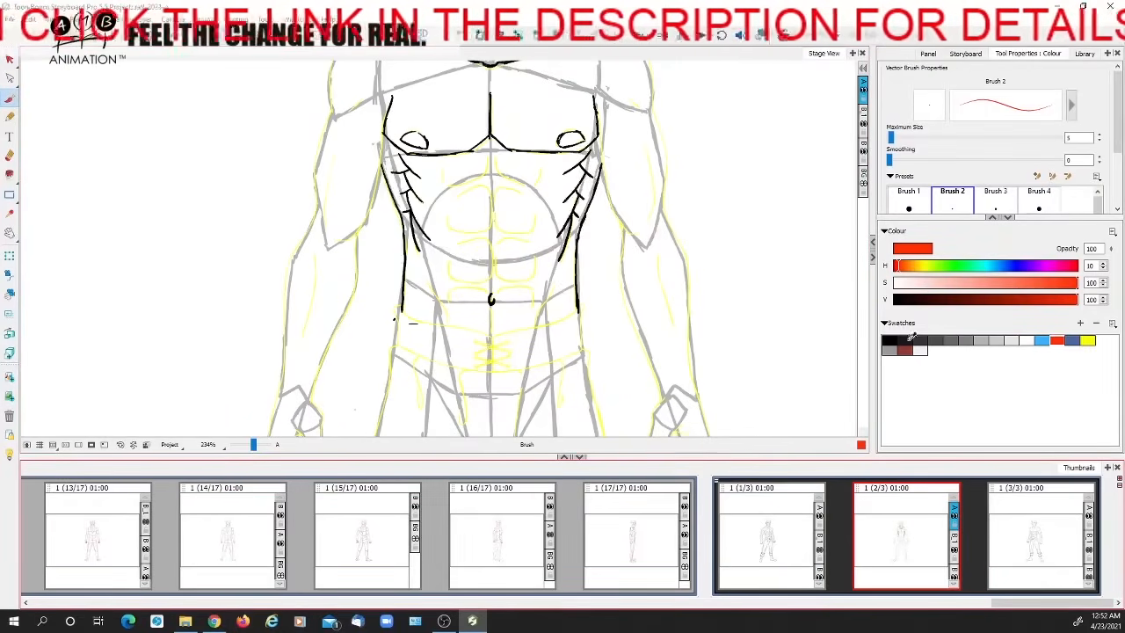
Set the brush colour to black and enlarge the front view's chest and abdomen
left_click(891, 335)
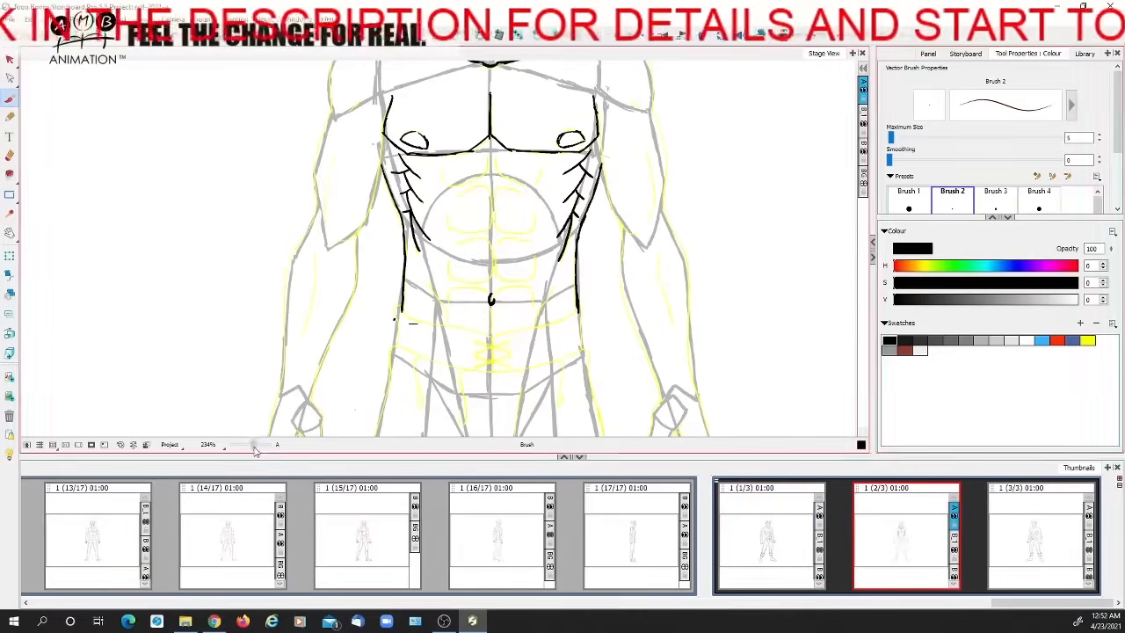
left_click(255, 446)
left_click_drag(426, 275, 367, 339)
left_click_drag(482, 203, 494, 169)
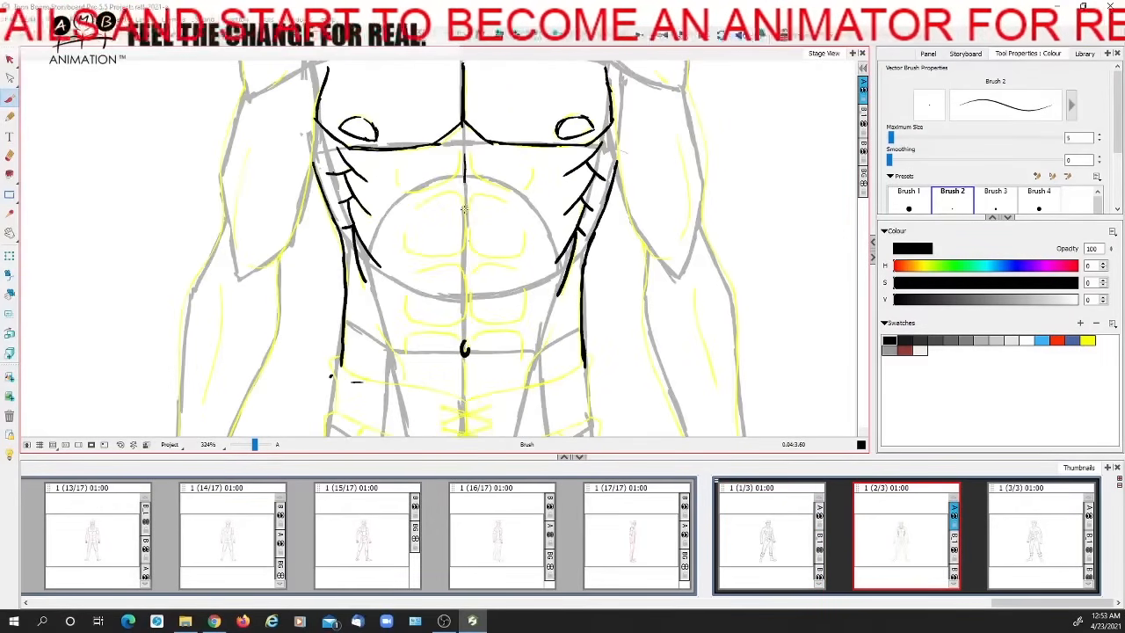
Mark black diamonds where the abdominal blocks meet in the three-quarter view, and undo them
left_click(780, 40)
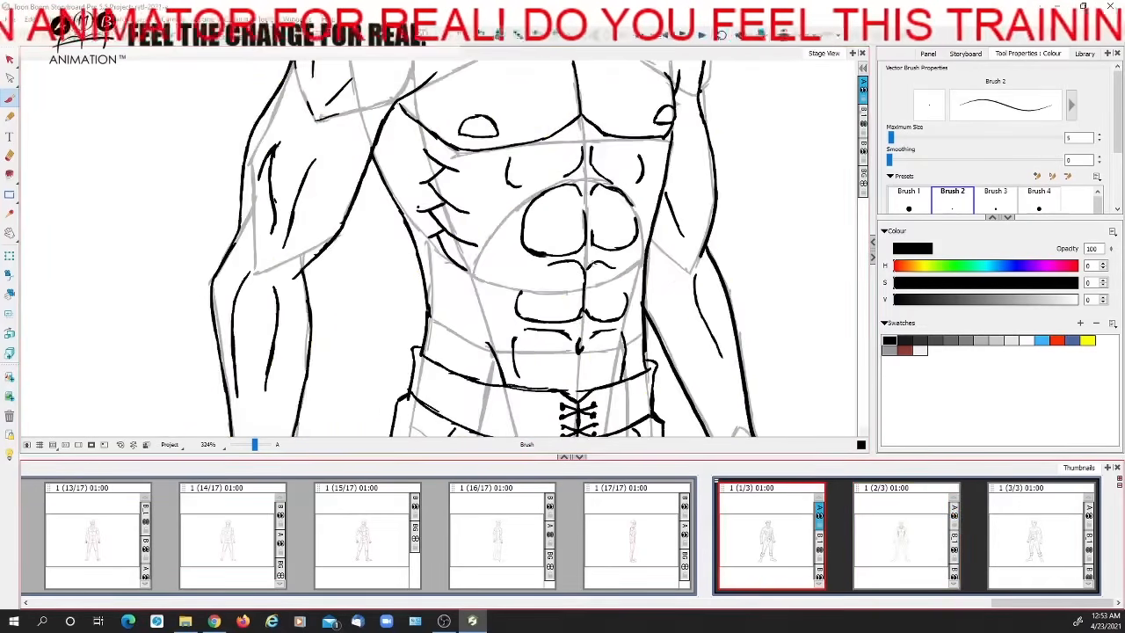
mouse_move(584, 263)
left_mouse_down()
mouse_move(587, 253)
mouse_move(598, 265)
left_mouse_up()
mouse_move(584, 334)
left_mouse_down()
mouse_move(573, 334)
mouse_move(580, 327)
left_mouse_up()
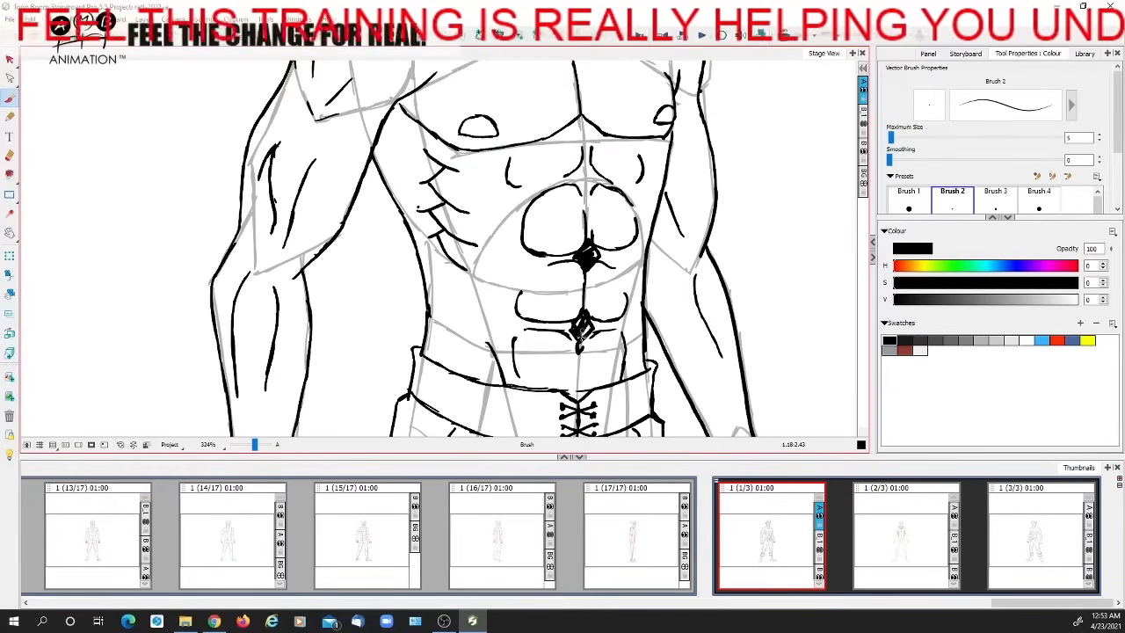
left_click_drag(573, 175, 596, 188)
key("ctrl+z")
key("ctrl+z")
key("ctrl+z")
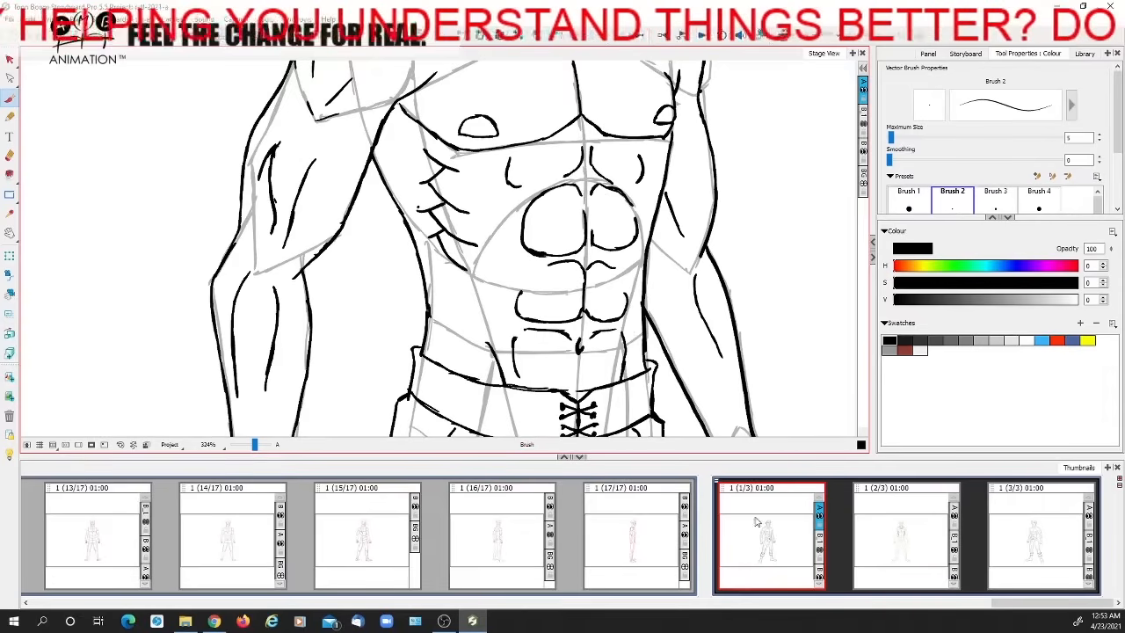
Compare the front view's torso with the neighbouring panels, overlaying them with onion skin
left_click(893, 555)
key("Left")
key("Right")
left_click(784, 38)
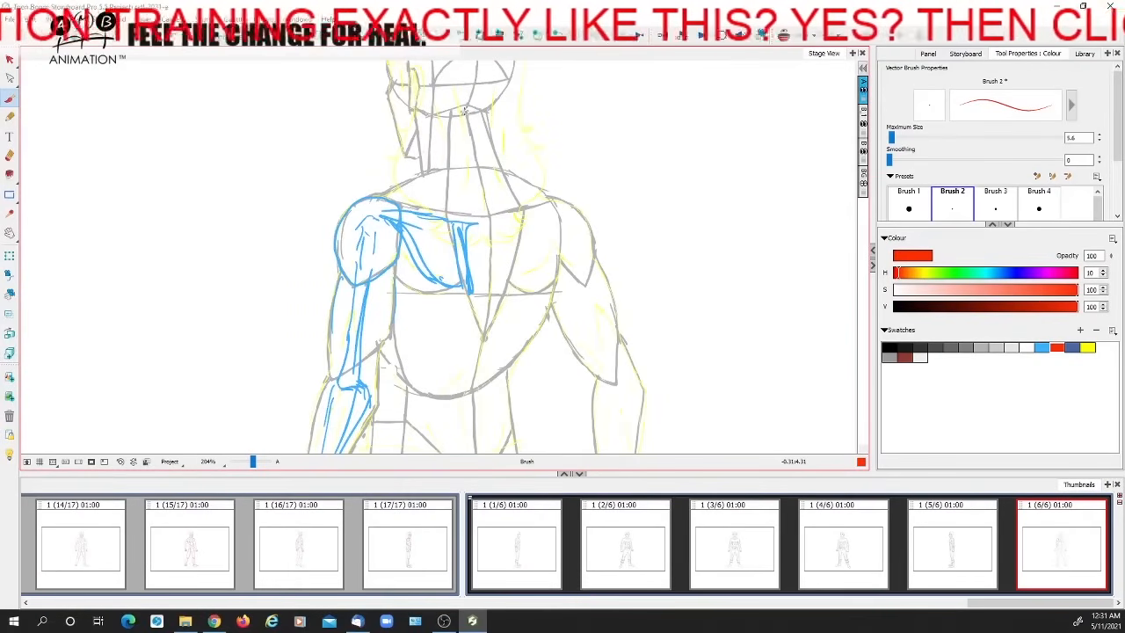
mouse_move(464, 109)
left_mouse_down()
mouse_move(491, 227)
mouse_move(474, 383)
mouse_move(468, 304)
mouse_move(440, 220)
mouse_move(383, 207)
mouse_move(450, 121)
left_mouse_up()
key("ctrl+z")
mouse_move(470, 307)
left_mouse_down()
mouse_move(488, 246)
mouse_move(395, 220)
mouse_move(412, 315)
mouse_move(453, 370)
mouse_move(426, 391)
mouse_move(488, 408)
mouse_move(488, 222)
left_mouse_up()
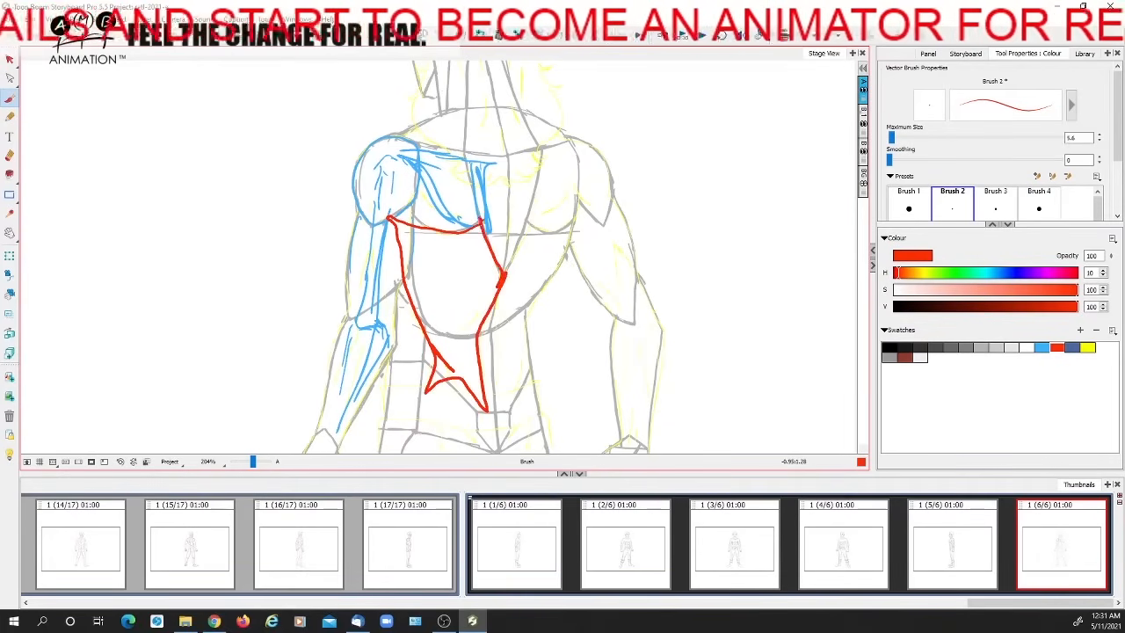
Undo the red side-back muscle outline in the back view and hatch the muscles over the blue shoulder blade in red
key("ctrl+z")
mouse_move(436, 166)
left_mouse_down()
mouse_move(474, 178)
mouse_move(476, 225)
mouse_move(461, 176)
mouse_move(406, 162)
mouse_move(436, 214)
mouse_move(477, 230)
left_mouse_up()
key("ctrl+z")
mouse_move(410, 164)
left_mouse_down()
mouse_move(474, 182)
mouse_move(465, 209)
mouse_move(420, 167)
mouse_move(458, 214)
mouse_move(427, 195)
mouse_move(474, 216)
left_mouse_up()
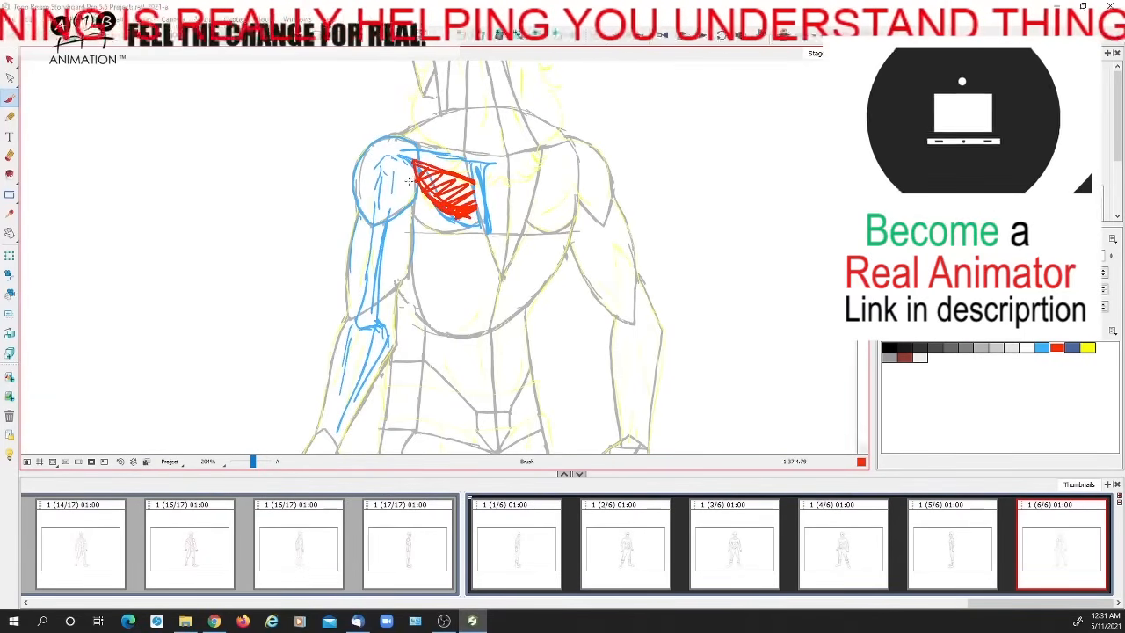
mouse_move(460, 223)
left_mouse_down()
mouse_move(386, 198)
mouse_move(415, 216)
mouse_move(476, 223)
left_mouse_up()
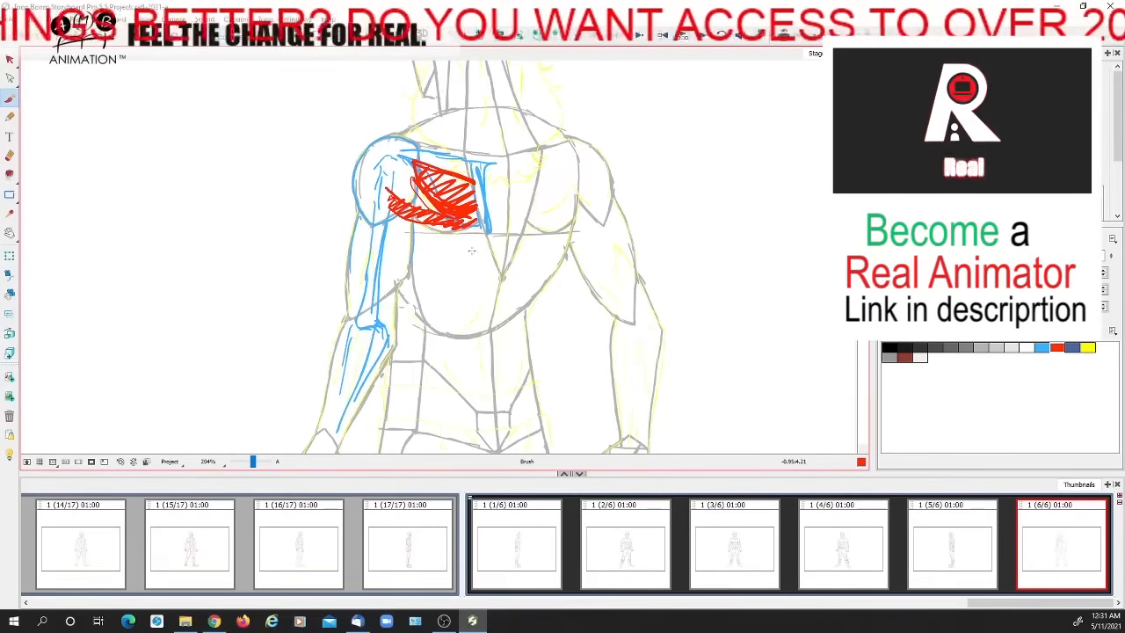
left_click_drag(463, 225, 443, 227)
Outline the trapezius in red from the neck across both shoulders to a point at mid-back, and hatch its upper part
mouse_move(413, 180)
left_mouse_down()
mouse_move(457, 180)
mouse_move(430, 165)
mouse_move(483, 172)
mouse_move(469, 249)
left_mouse_up()
mouse_move(453, 185)
left_mouse_down()
mouse_move(392, 232)
mouse_move(466, 220)
mouse_move(537, 232)
mouse_move(498, 200)
mouse_move(480, 141)
left_mouse_up()
mouse_move(381, 230)
left_mouse_down()
mouse_move(476, 254)
mouse_move(557, 239)
left_mouse_up()
left_click_drag(422, 246, 464, 222)
left_click_drag(443, 246, 481, 222)
left_click_drag(456, 250, 511, 226)
mouse_move(487, 254)
left_mouse_down()
mouse_move(523, 237)
mouse_move(552, 234)
left_mouse_up()
left_click_drag(534, 274, 537, 198)
mouse_move(412, 162)
left_mouse_down()
mouse_move(453, 196)
mouse_move(490, 348)
mouse_move(532, 190)
mouse_move(558, 230)
left_mouse_up()
mouse_move(464, 264)
left_mouse_down()
mouse_move(524, 251)
mouse_move(502, 291)
left_mouse_up()
left_click_drag(517, 330, 525, 290)
left_click_drag(496, 335, 521, 387)
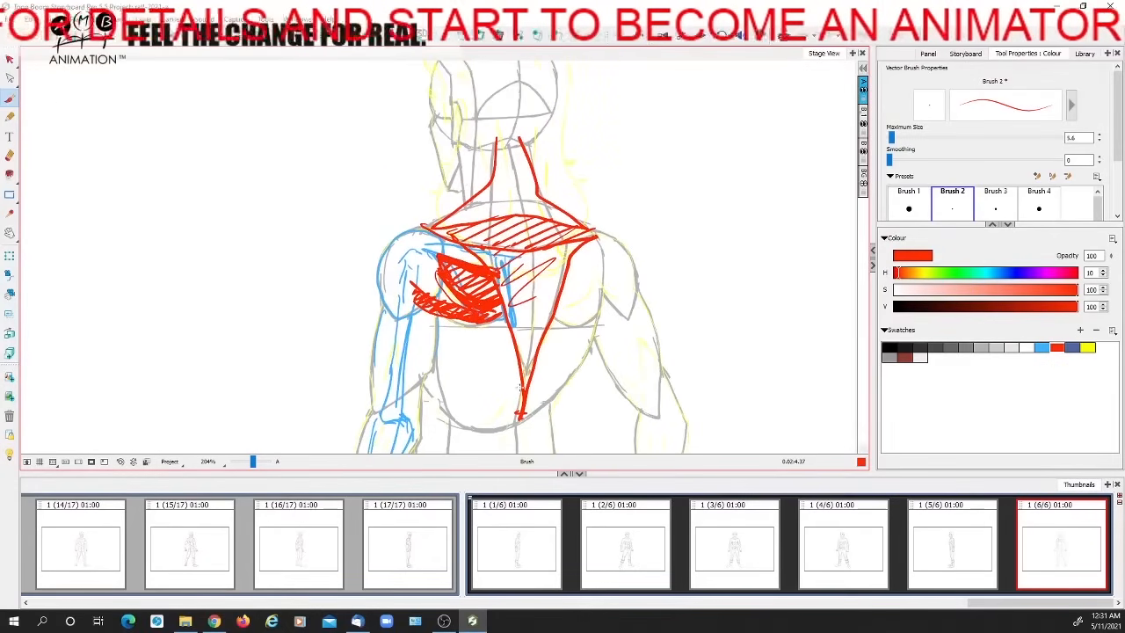
Select and delete all the red back muscle guides, keeping the blue bone drawing
left_click(10, 59)
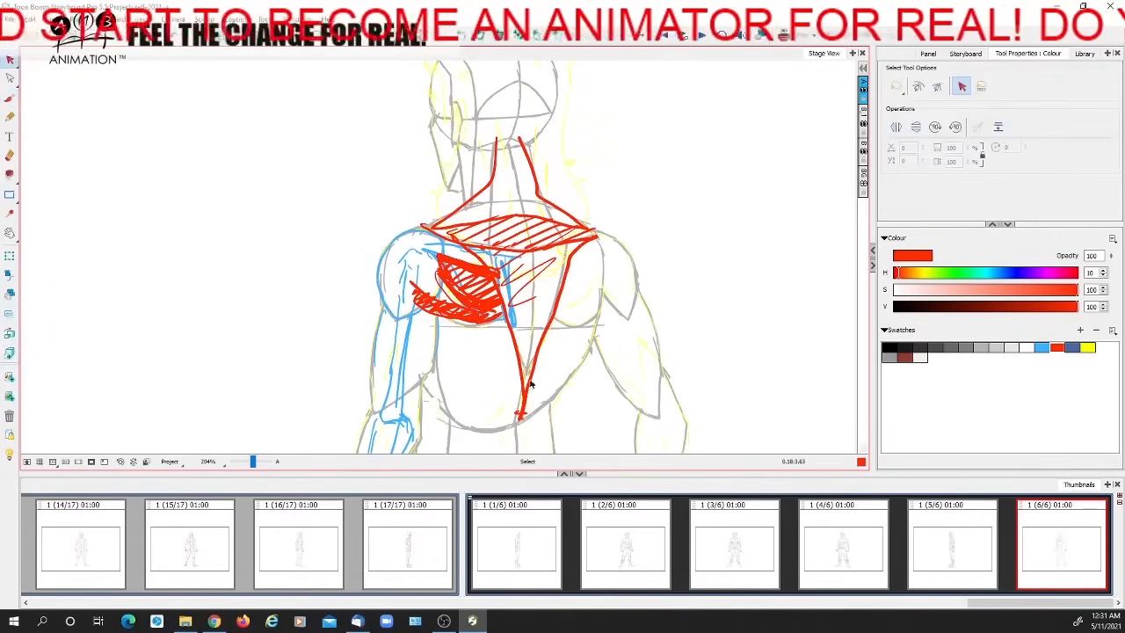
left_click(530, 385)
key("Delete")
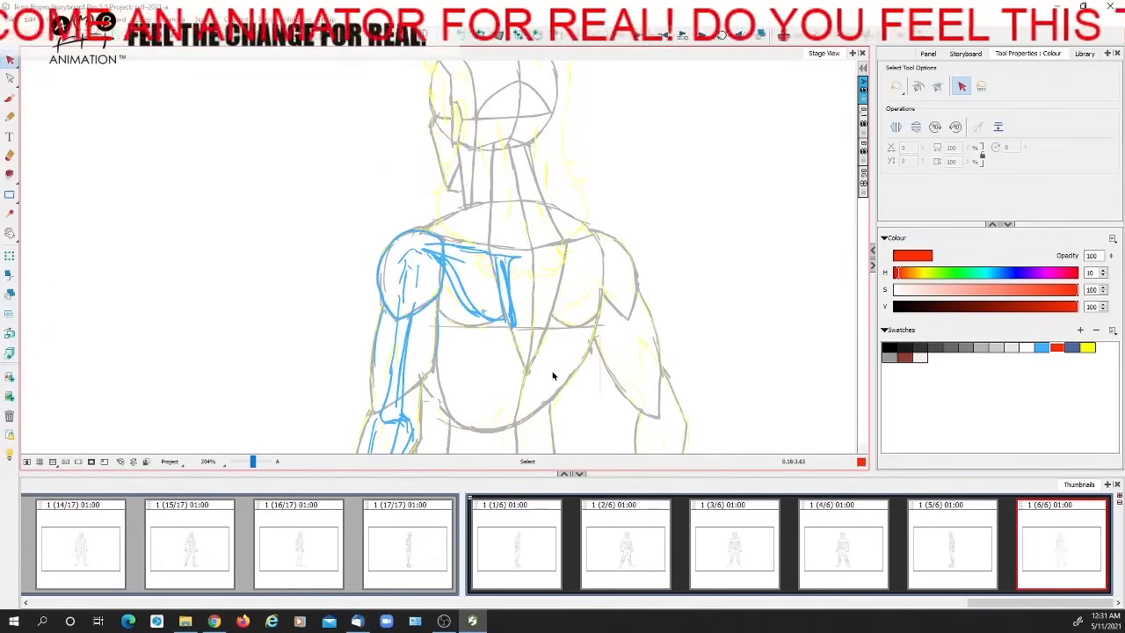
Examine the back view's shoulder and neck construction and compare it with the earlier turnaround panels
left_click_drag(526, 342, 490, 252)
left_click_drag(489, 296, 526, 373)
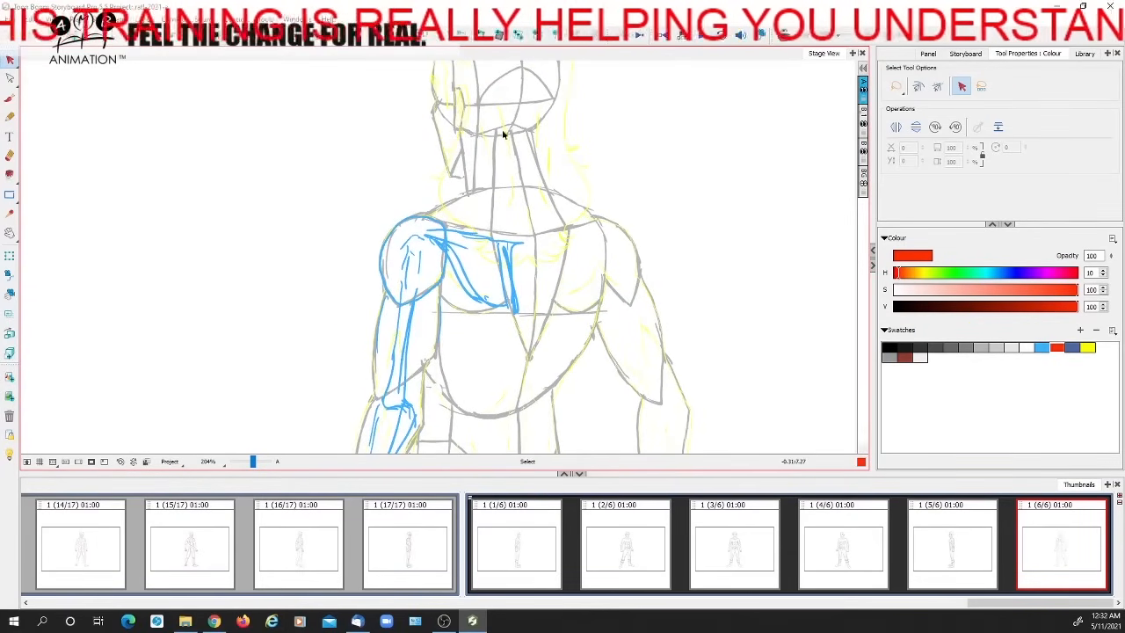
left_click_drag(595, 304, 570, 185)
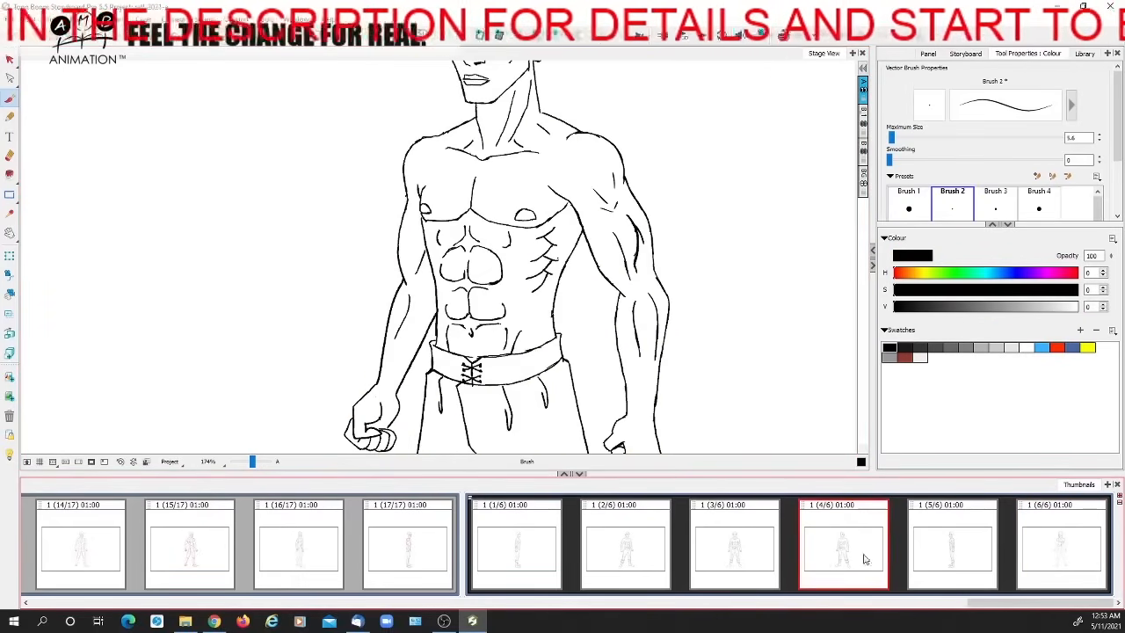
left_click(715, 543)
left_click(617, 538)
left_click(520, 542)
left_click(629, 534)
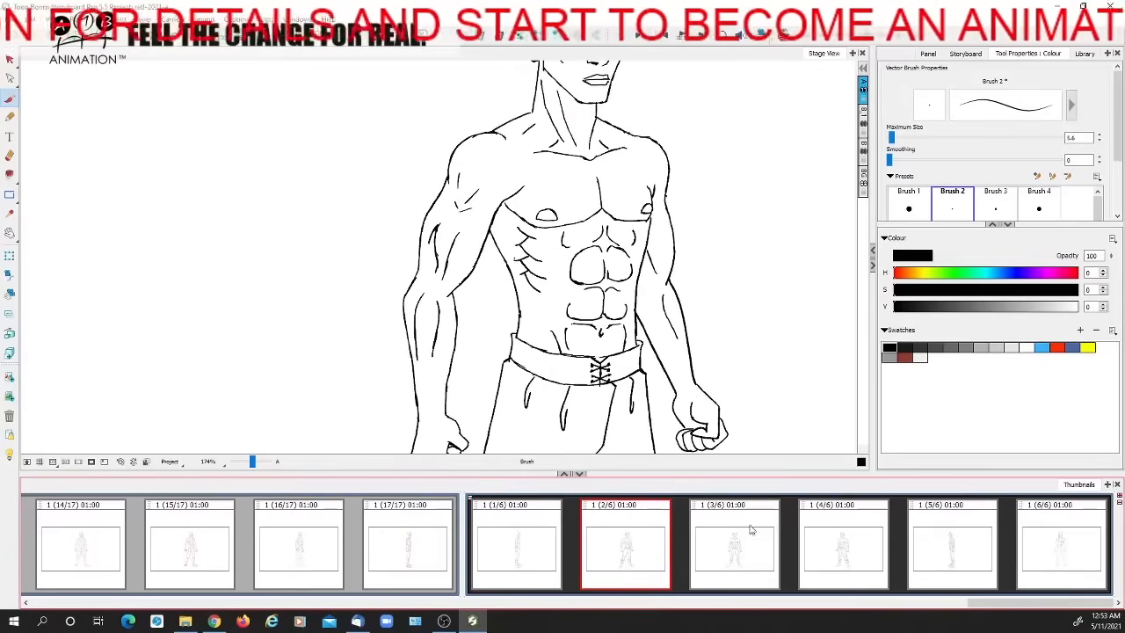
Mark the shoulder and upper arm of the inked three-quarter view in red, and undo the marks
left_click(1058, 348)
mouse_move(490, 215)
left_mouse_down()
mouse_move(462, 275)
mouse_move(446, 280)
mouse_move(487, 204)
mouse_move(480, 254)
mouse_move(460, 281)
mouse_move(447, 262)
mouse_move(461, 205)
mouse_move(441, 253)
left_mouse_up()
mouse_move(437, 203)
left_mouse_down()
mouse_move(420, 280)
mouse_move(443, 206)
mouse_move(475, 209)
left_mouse_up()
key("ctrl+z")
key("ctrl+z")
key("ctrl+z")
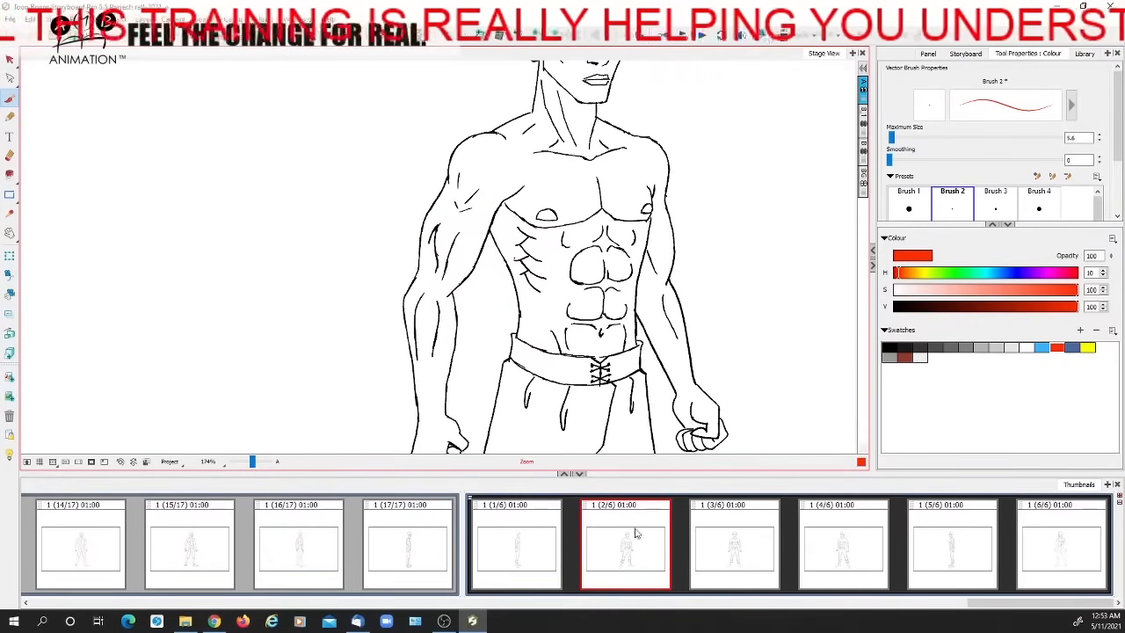
Review the inked torso in panels 3, 4 and 5 of the turnaround
left_click(743, 540)
left_click(841, 545)
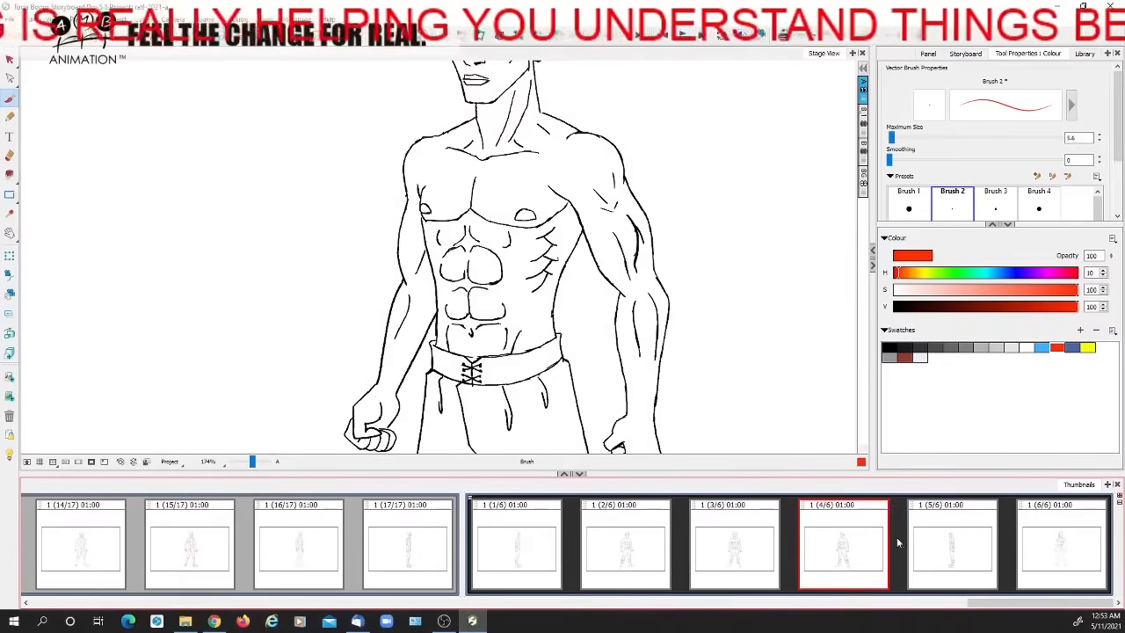
left_click(937, 550)
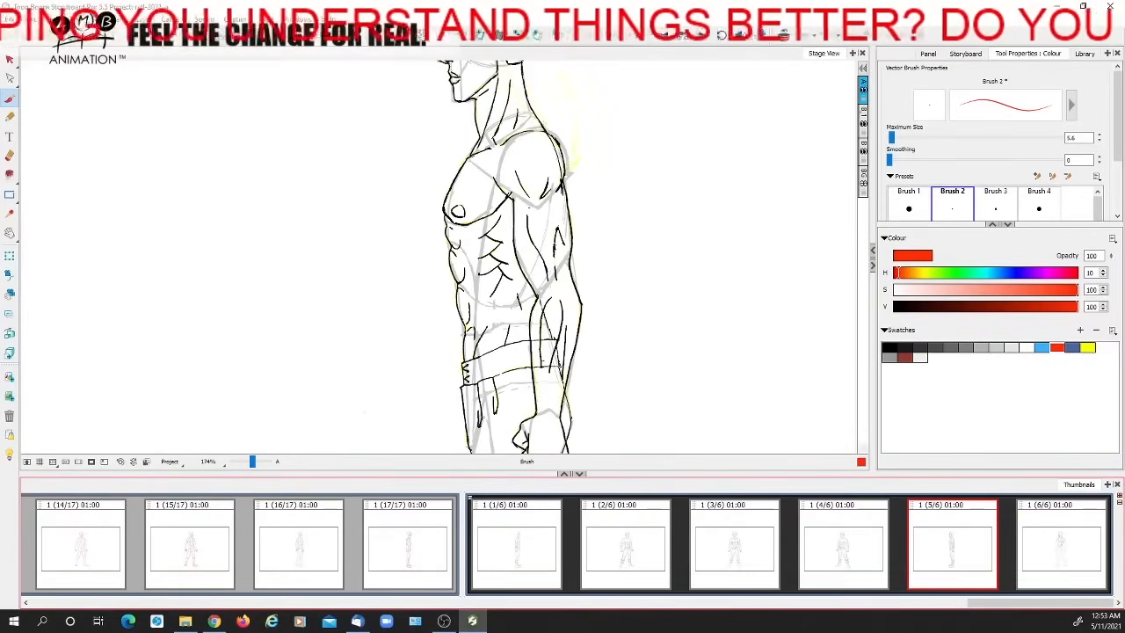
Switch to the timeline layout, enlarge the torso and scrub through the first scene's opening turnaround panels
left_click(1084, 7)
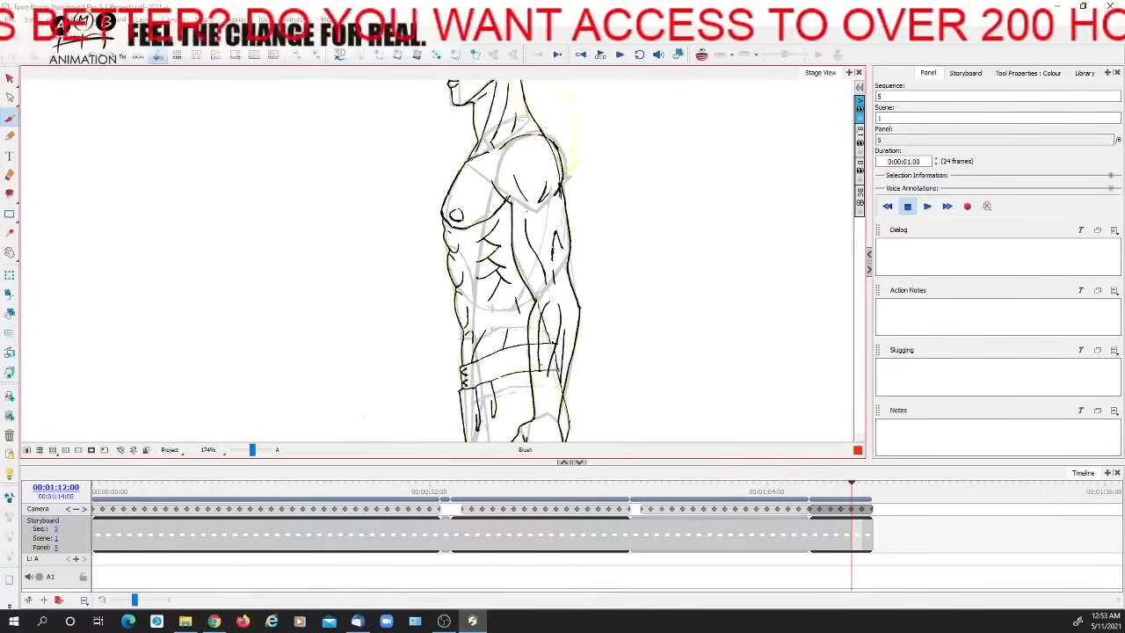
mouse_move(184, 490)
left_mouse_down()
mouse_move(210, 489)
mouse_move(98, 489)
mouse_move(247, 477)
mouse_move(92, 489)
left_mouse_up()
left_click_drag(253, 452, 255, 450)
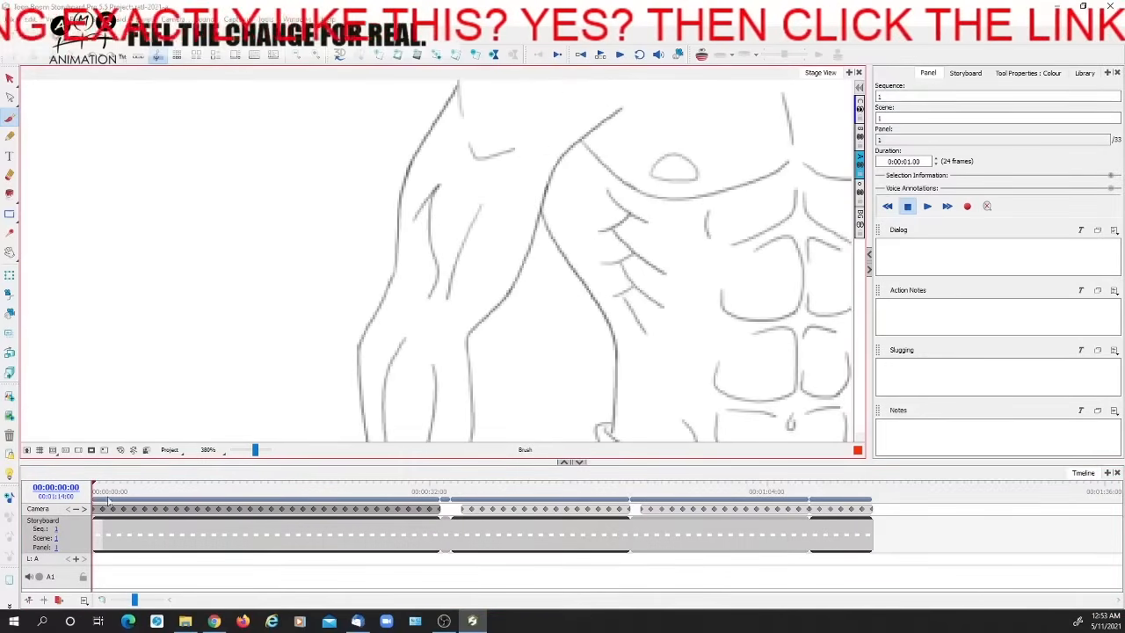
left_click(112, 488)
mouse_move(112, 488)
left_mouse_down()
mouse_move(224, 478)
mouse_move(157, 482)
left_mouse_up()
left_click_drag(620, 324, 269, 353)
left_click_drag(153, 488, 91, 494)
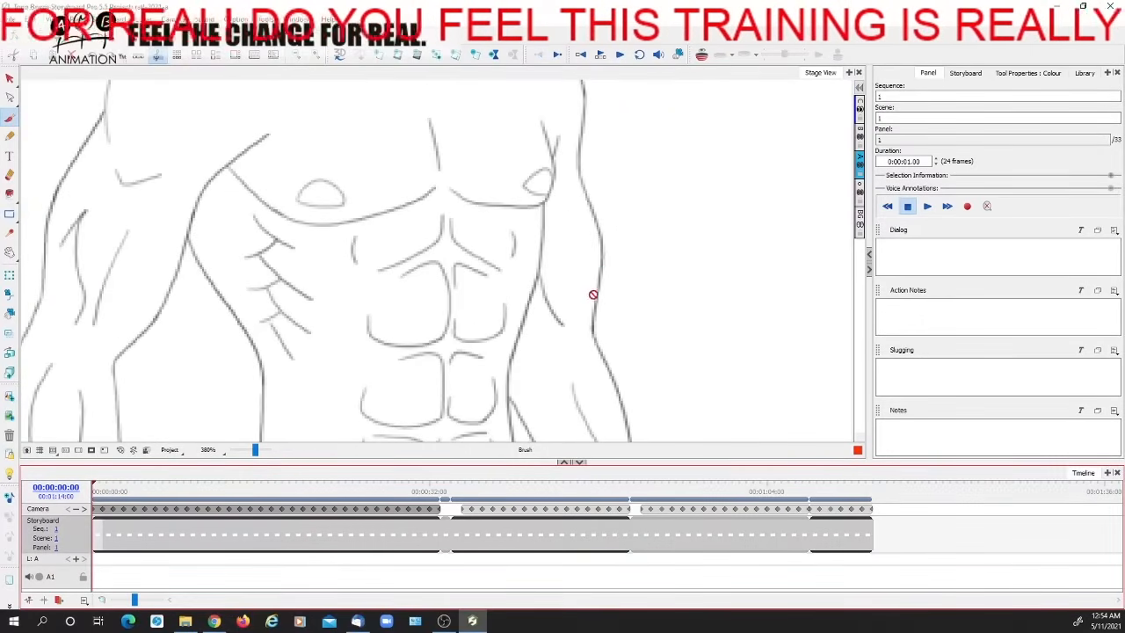
Play and scrub the turnaround to examine how the torso muscles change up to the last scene's side view
key("space")
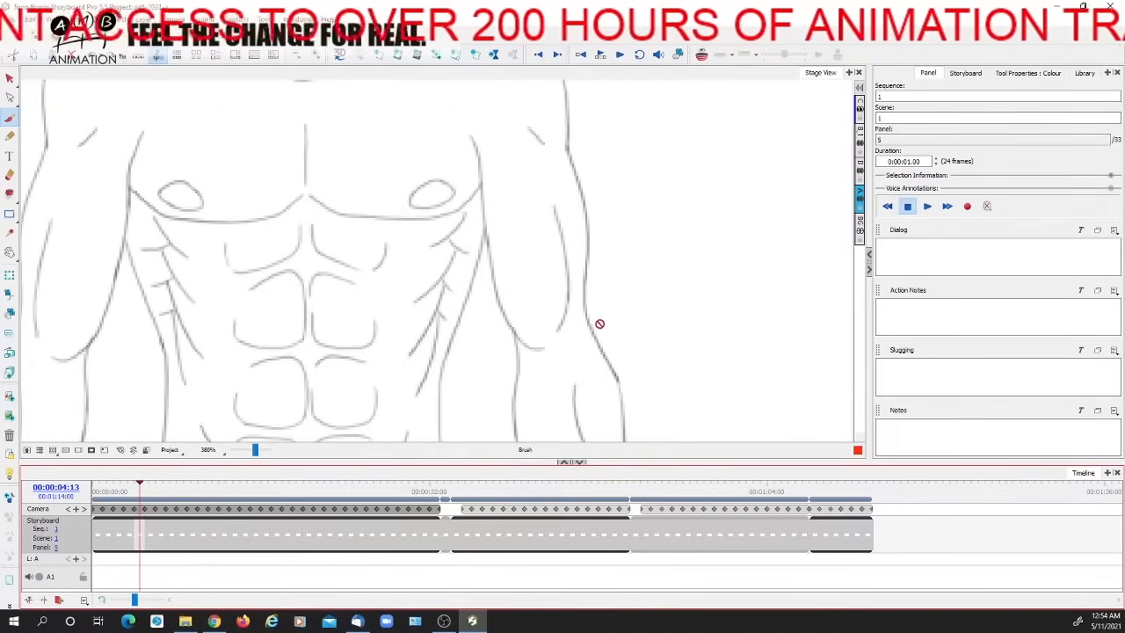
left_click(154, 485)
mouse_move(154, 485)
left_mouse_down()
mouse_move(125, 486)
mouse_move(181, 486)
left_mouse_up()
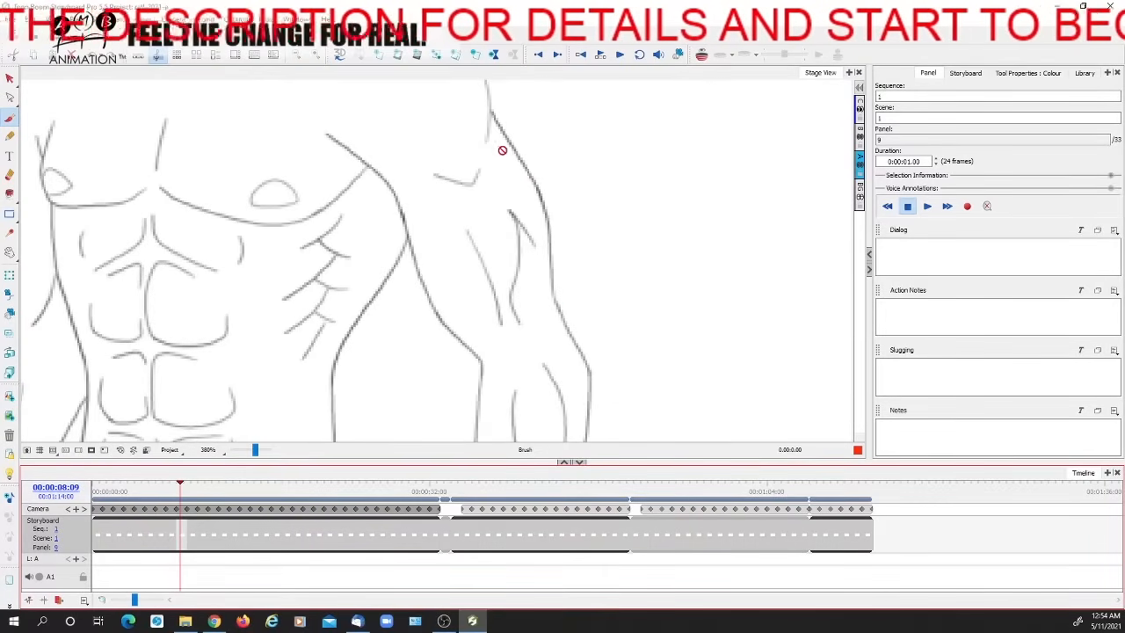
left_click_drag(181, 484, 201, 485)
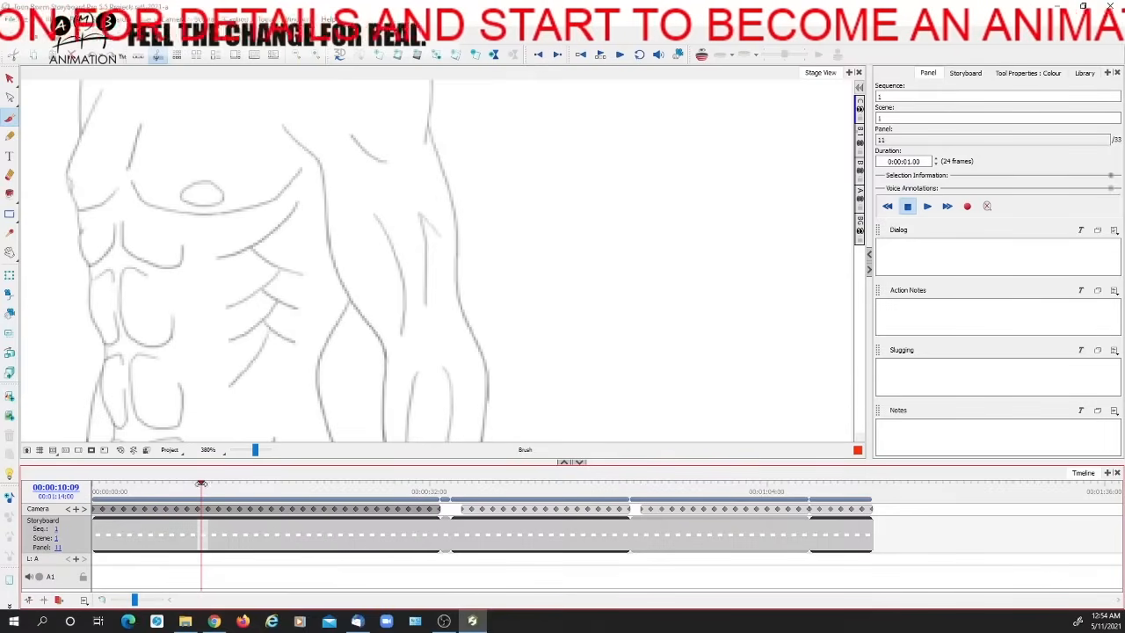
mouse_move(201, 486)
left_mouse_down()
mouse_move(168, 485)
mouse_move(857, 484)
left_mouse_up()
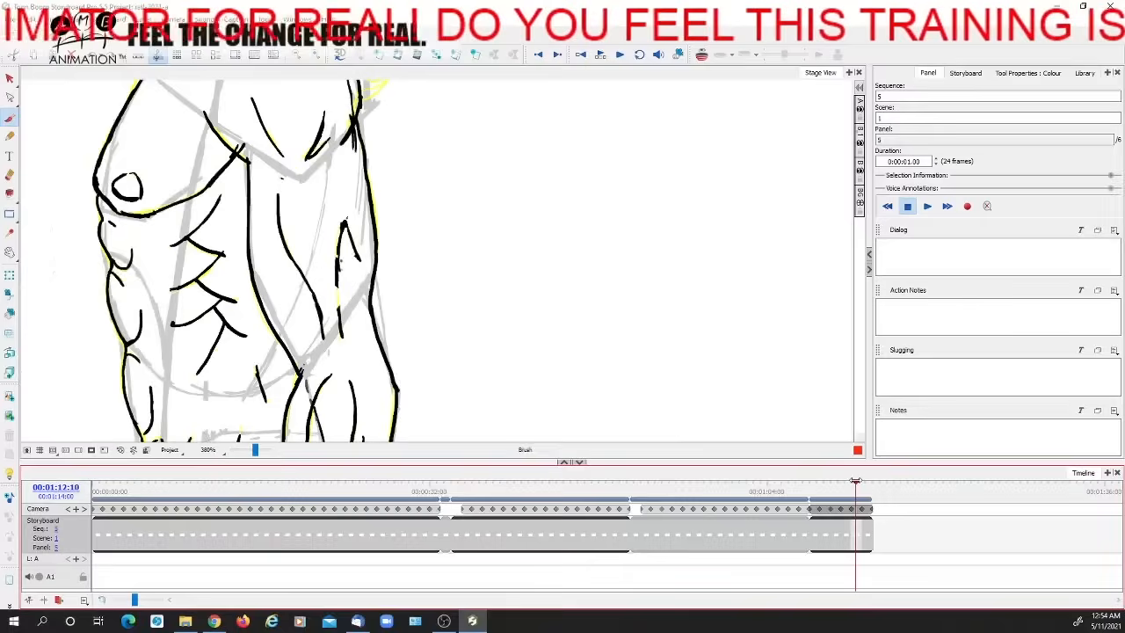
left_click_drag(254, 451, 251, 450)
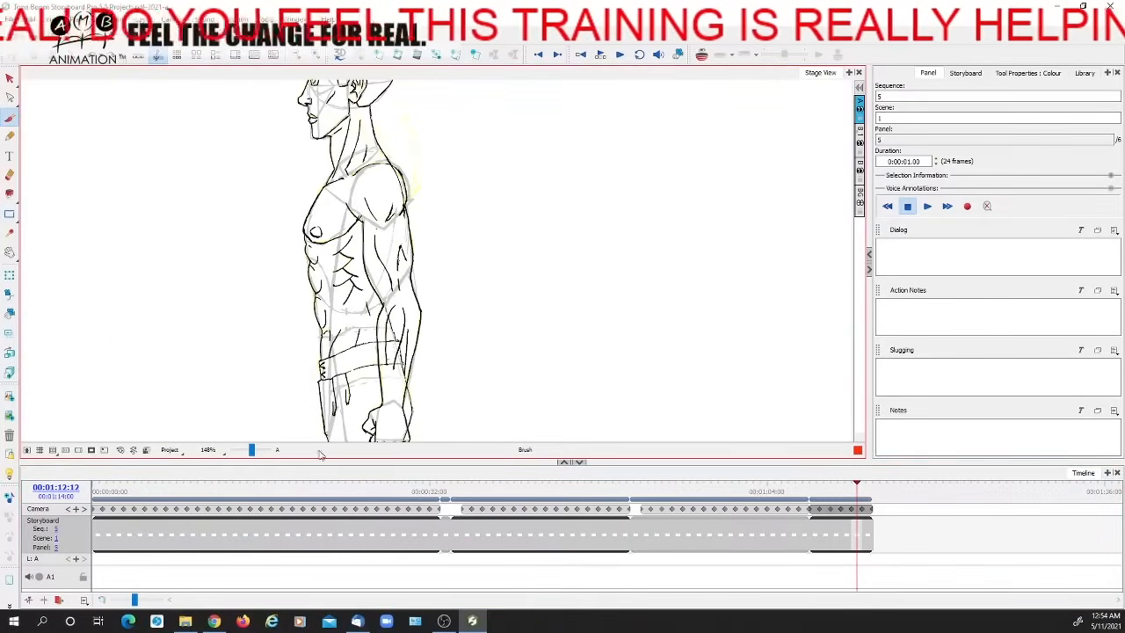
mouse_move(856, 485)
left_mouse_down()
mouse_move(866, 492)
mouse_move(849, 492)
left_mouse_up()
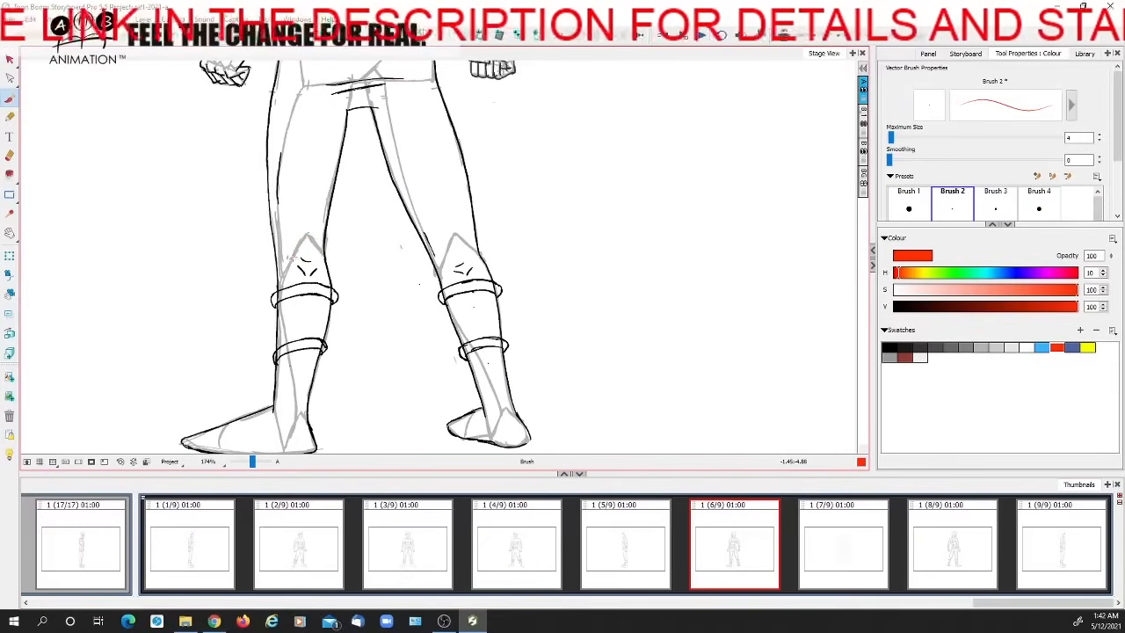
Shade the knees of both legs in red in panel 6, and undo the shading
mouse_move(323, 260)
left_mouse_down()
mouse_move(296, 264)
mouse_move(305, 243)
mouse_move(317, 271)
left_mouse_up()
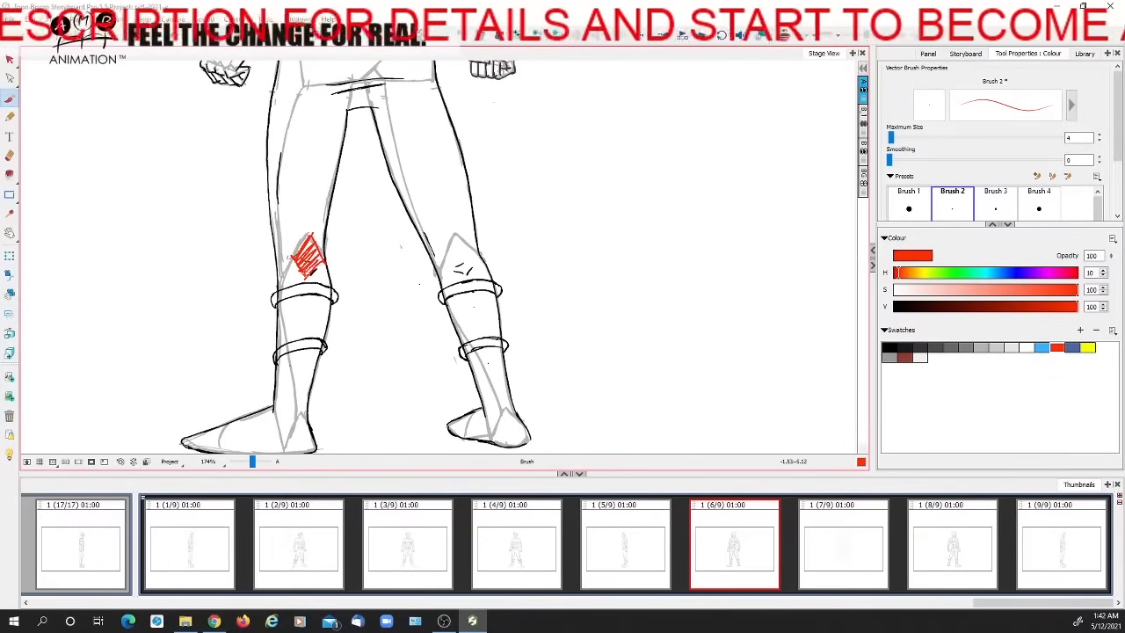
key("ctrl+z")
left_click_drag(448, 260, 473, 261)
key("ctrl+z")
Open panel 7, show its leg bone and muscle drawing, and set the brush colour to red
left_click(864, 527)
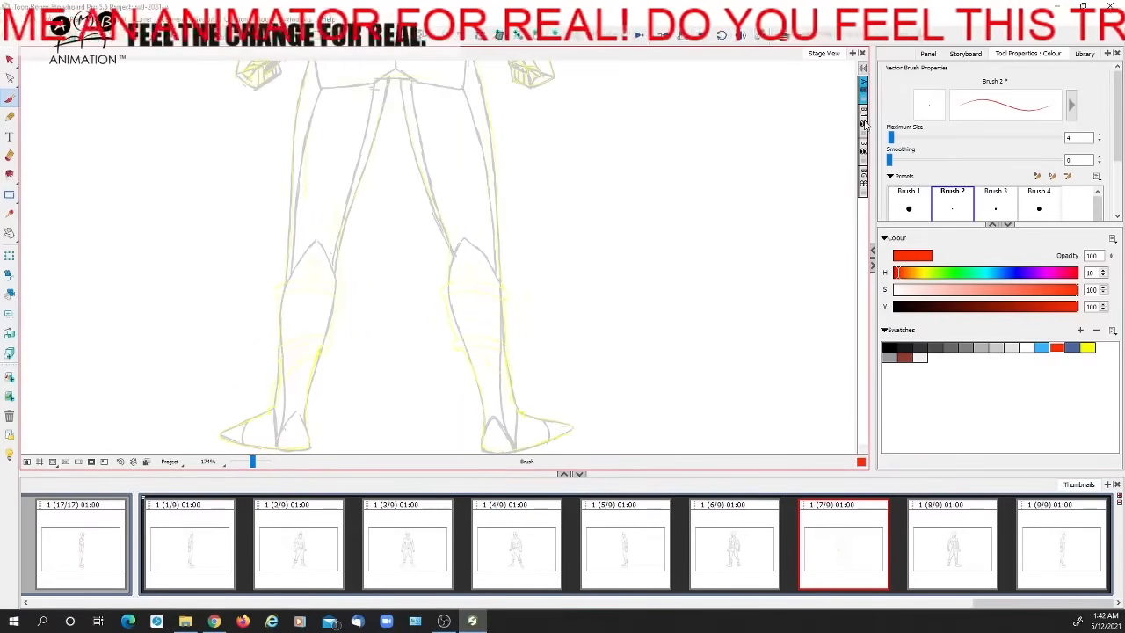
left_click(864, 88)
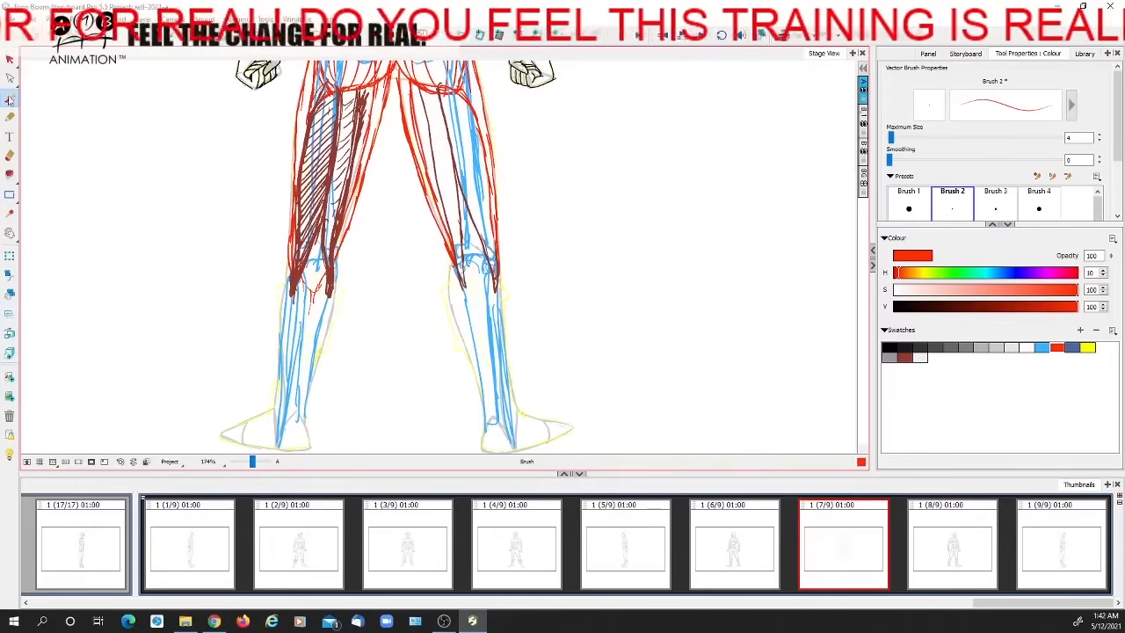
left_click(1059, 345)
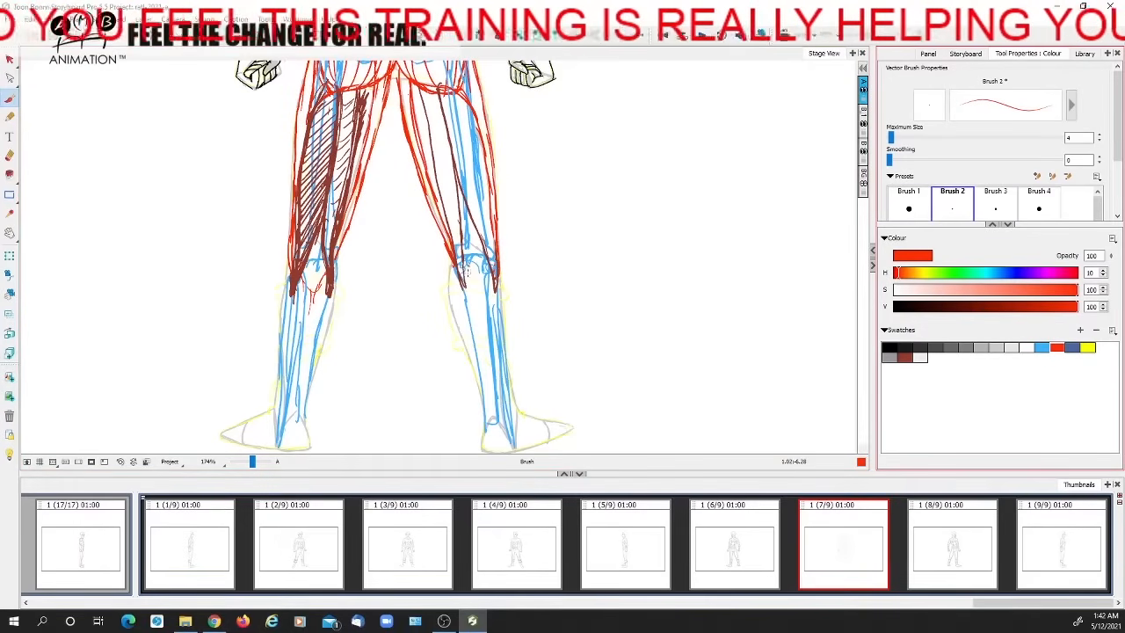
Shade above one knee, sketch a separate thigh bone with an arrow to the leg, and undo these marks
mouse_move(458, 252)
left_mouse_down()
mouse_move(463, 241)
mouse_move(489, 246)
left_mouse_up()
left_click_drag(626, 119, 659, 225)
mouse_move(626, 119)
left_mouse_down()
mouse_move(614, 148)
mouse_move(638, 229)
mouse_move(667, 260)
left_mouse_up()
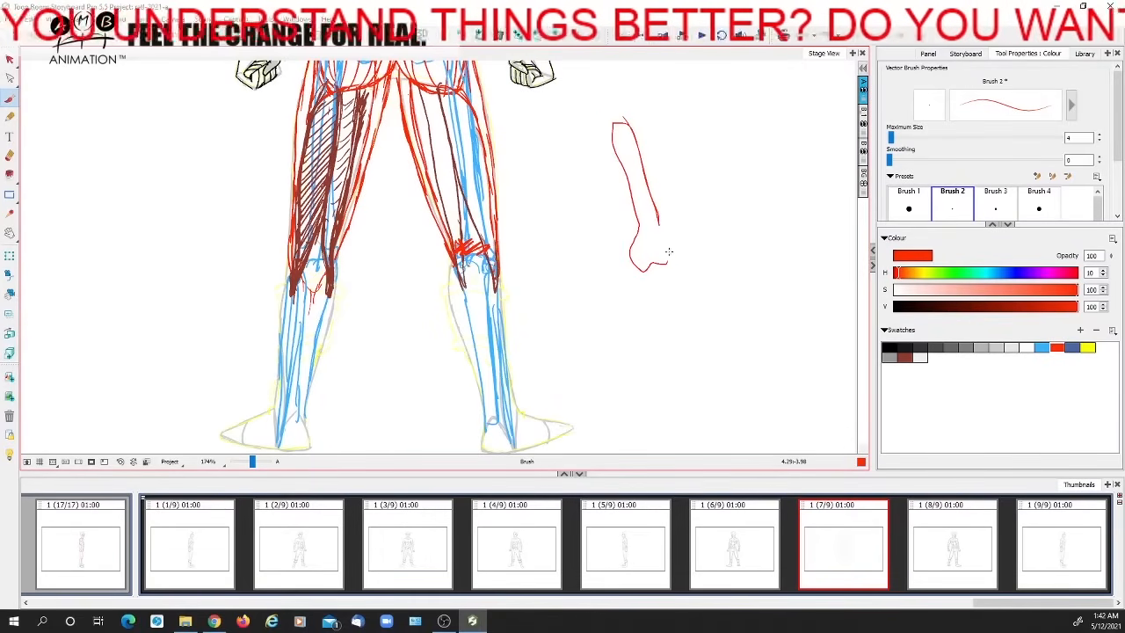
mouse_move(630, 213)
left_mouse_down()
mouse_move(482, 198)
mouse_move(515, 183)
left_mouse_up()
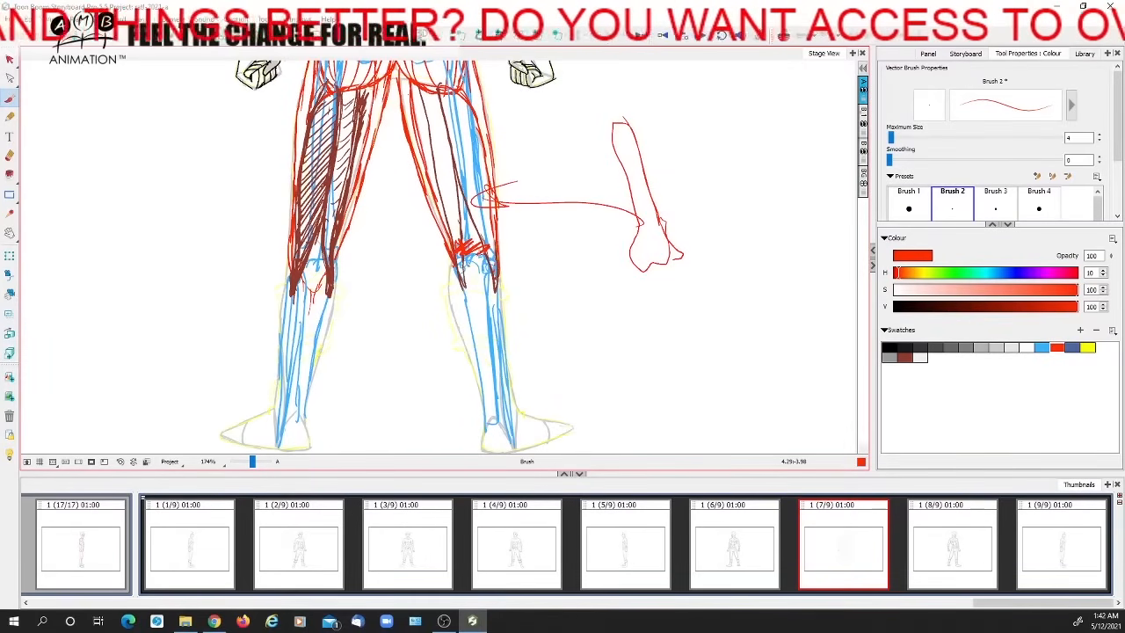
key("ctrl+z")
key("ctrl+z")
key("ctrl+z")
key("ctrl+z")
key("ctrl+z")
key("ctrl+z")
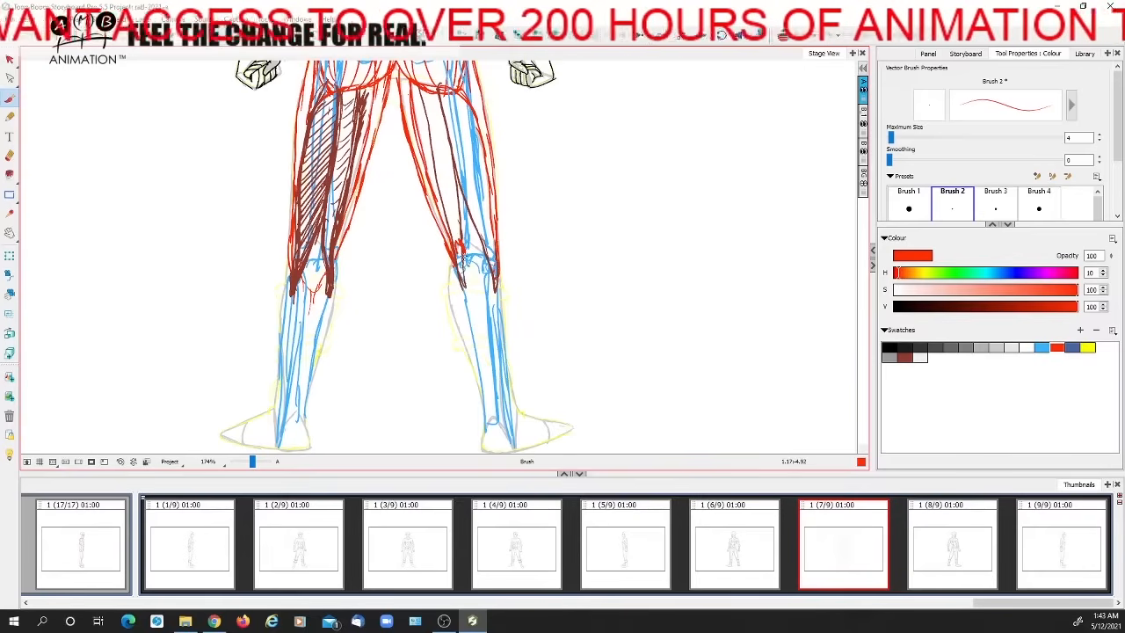
Draw the two rounded red lobes of the calf muscle below the knee of the back view's right-hand leg
left_click_drag(454, 255, 459, 328)
mouse_move(462, 256)
left_mouse_down()
mouse_move(472, 281)
mouse_move(483, 251)
mouse_move(498, 279)
mouse_move(480, 331)
left_mouse_up()
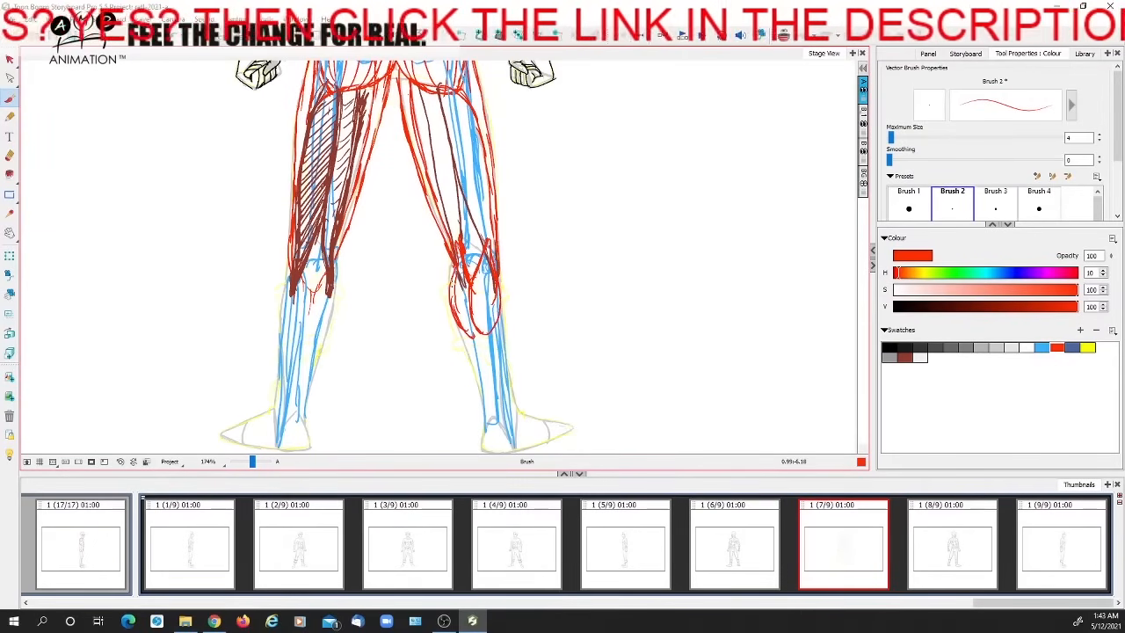
left_click_drag(500, 311, 486, 335)
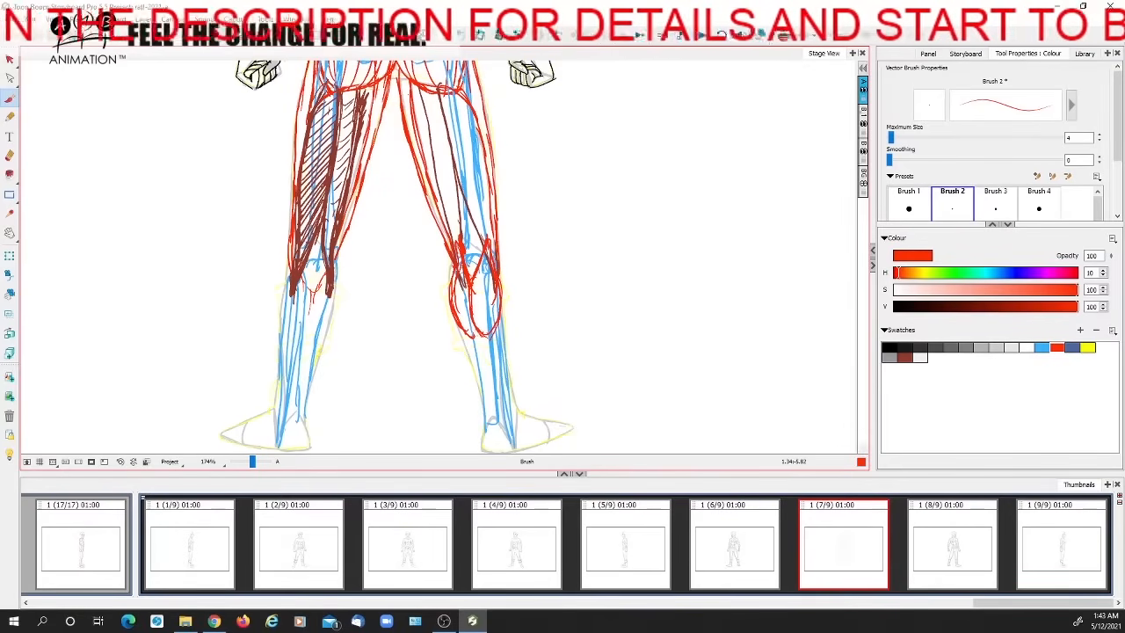
Hatch the two calf lobes and the hollow behind the knee of the back view's right-hand leg in red
mouse_move(450, 279)
left_mouse_down()
mouse_move(457, 310)
mouse_move(478, 293)
mouse_move(495, 336)
left_mouse_up()
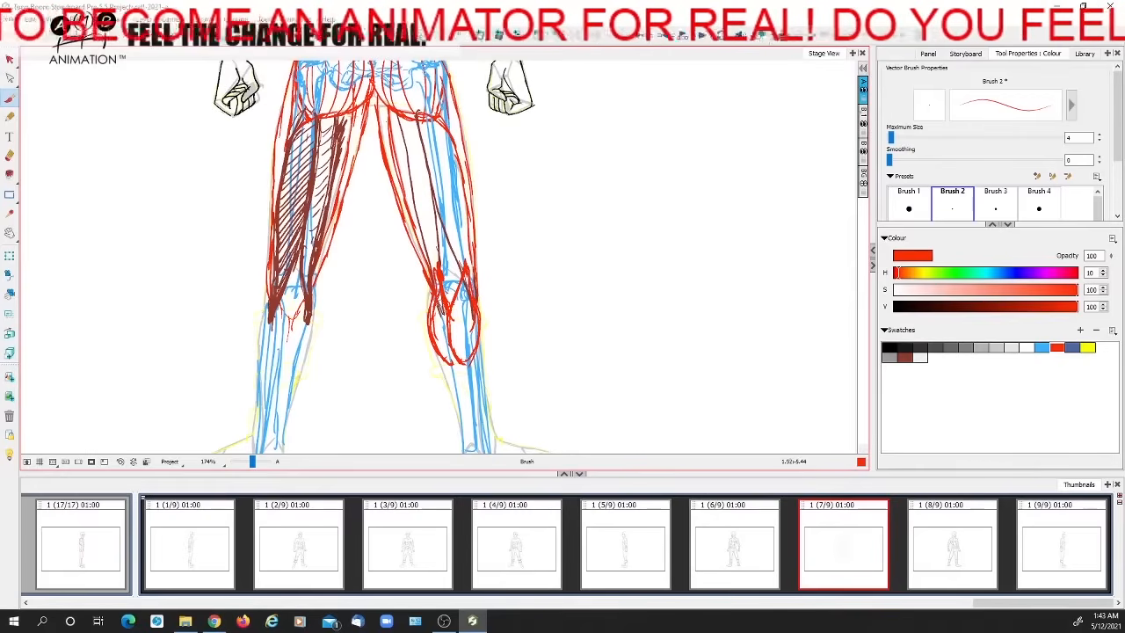
left_click_drag(434, 318, 445, 354)
left_click_drag(475, 303, 452, 336)
mouse_move(480, 306)
left_mouse_down()
mouse_move(457, 343)
mouse_move(464, 349)
left_mouse_up()
left_click_drag(477, 339, 463, 361)
left_click_drag(474, 308, 497, 284)
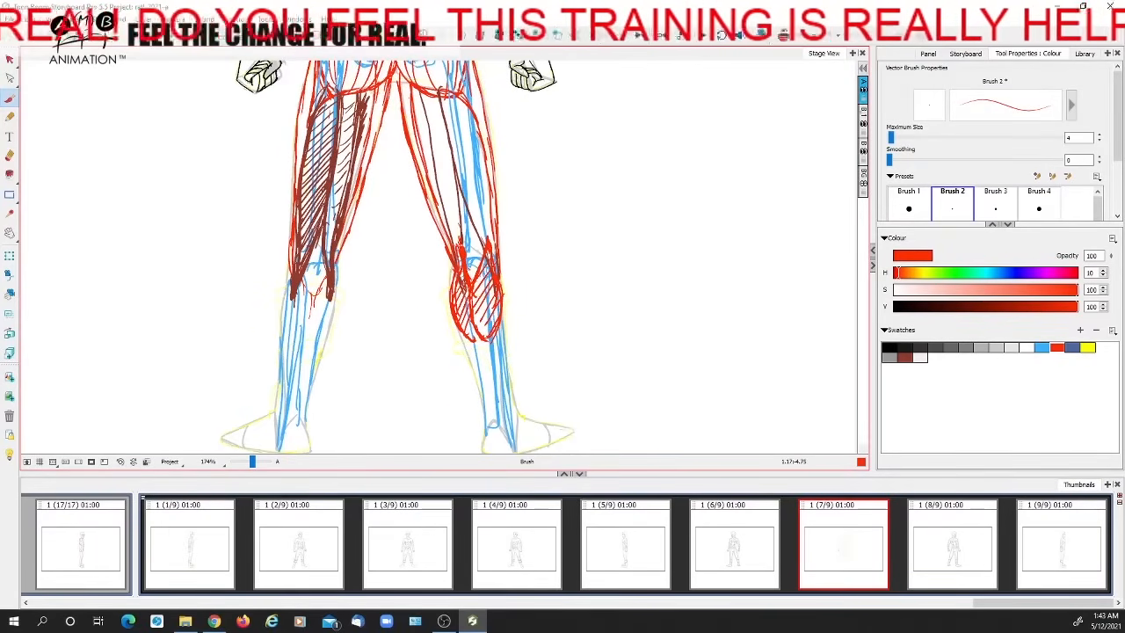
left_click_drag(537, 338, 561, 318)
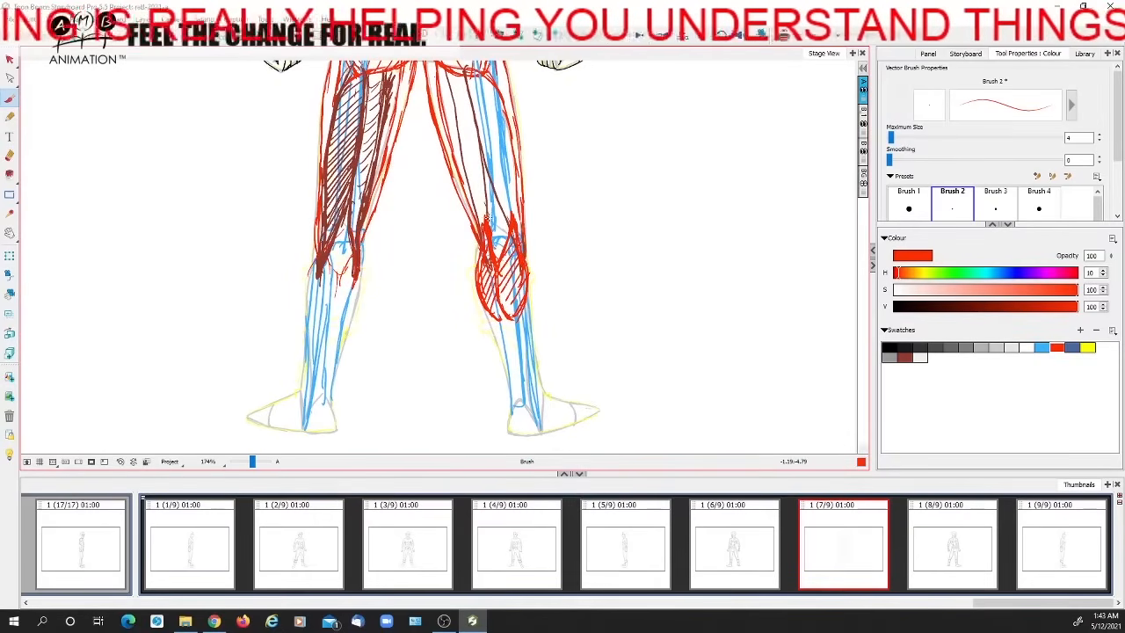
mouse_move(501, 209)
left_mouse_down()
mouse_move(485, 230)
mouse_move(492, 250)
left_mouse_up()
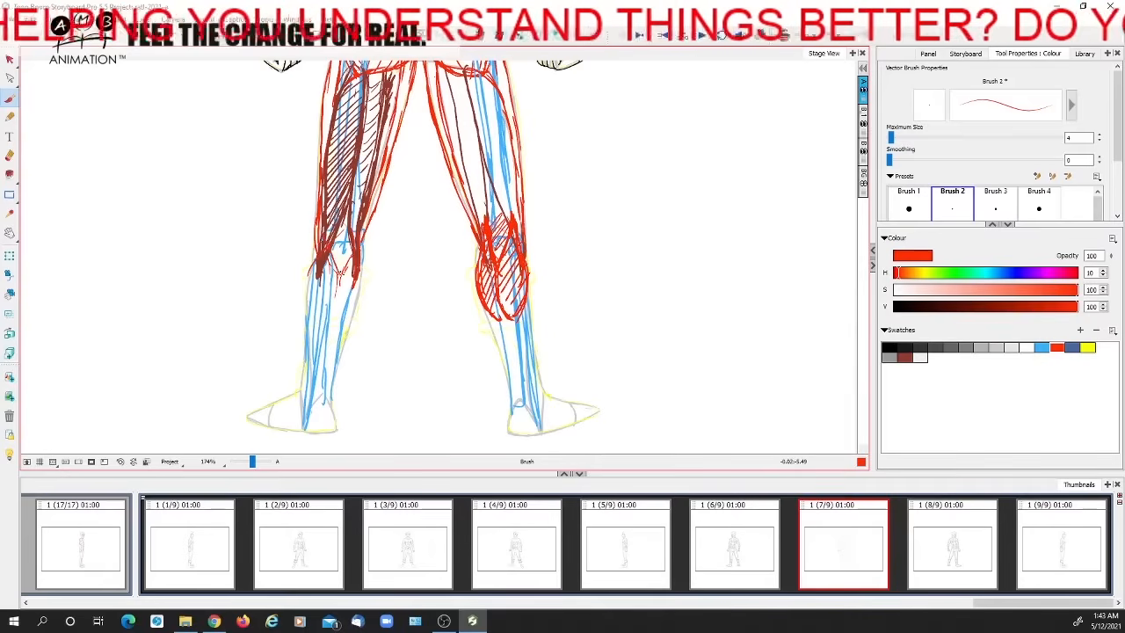
Try hatching the back of the left-hand leg's knee in red, and undo it
left_click_drag(346, 231, 328, 254)
left_click_drag(350, 235, 334, 268)
left_click_drag(354, 255, 340, 270)
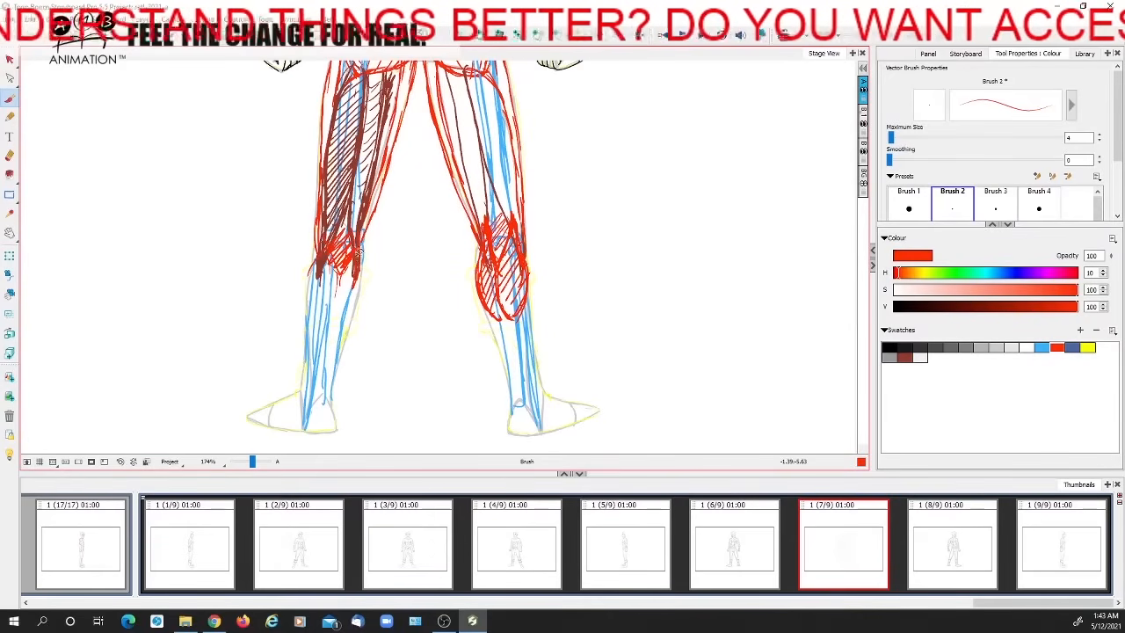
key("ctrl+z")
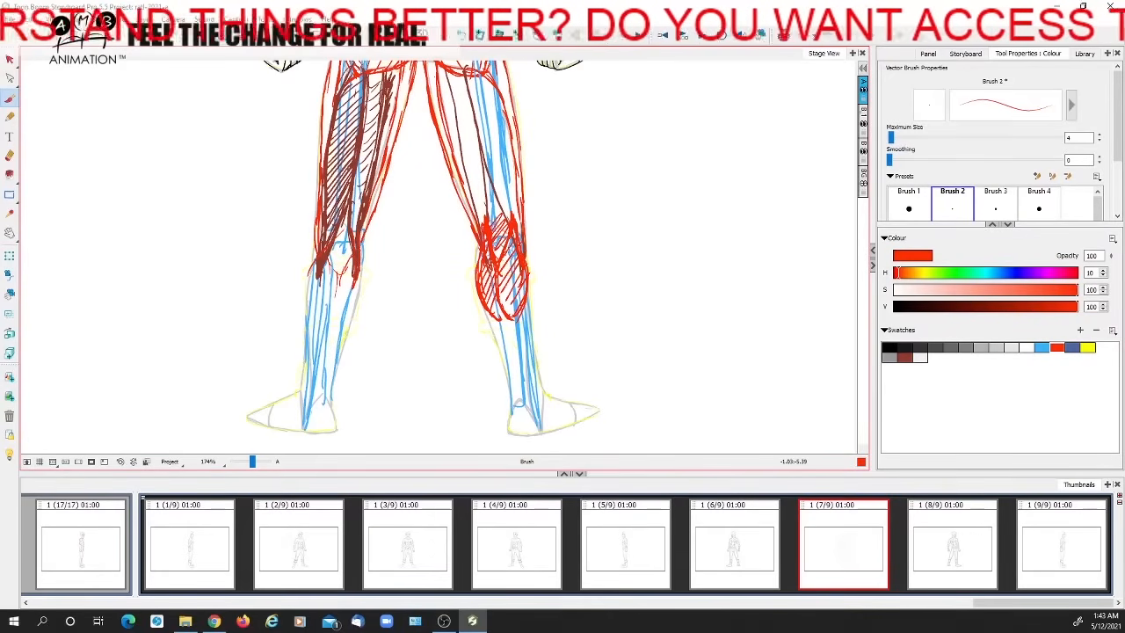
Outline the right-hand leg's calf muscle in black and continue the contour down the tapering lower leg to the ankle and heel
left_click(906, 346)
left_click_drag(485, 223, 476, 293)
left_click_drag(485, 219, 518, 313)
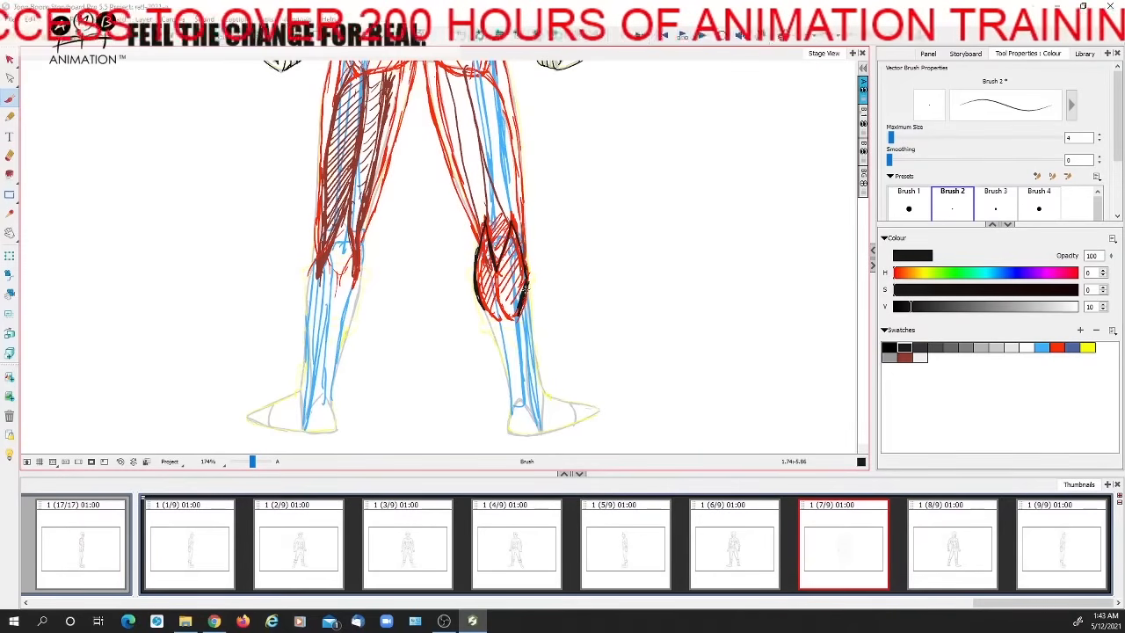
left_click_drag(511, 220, 497, 306)
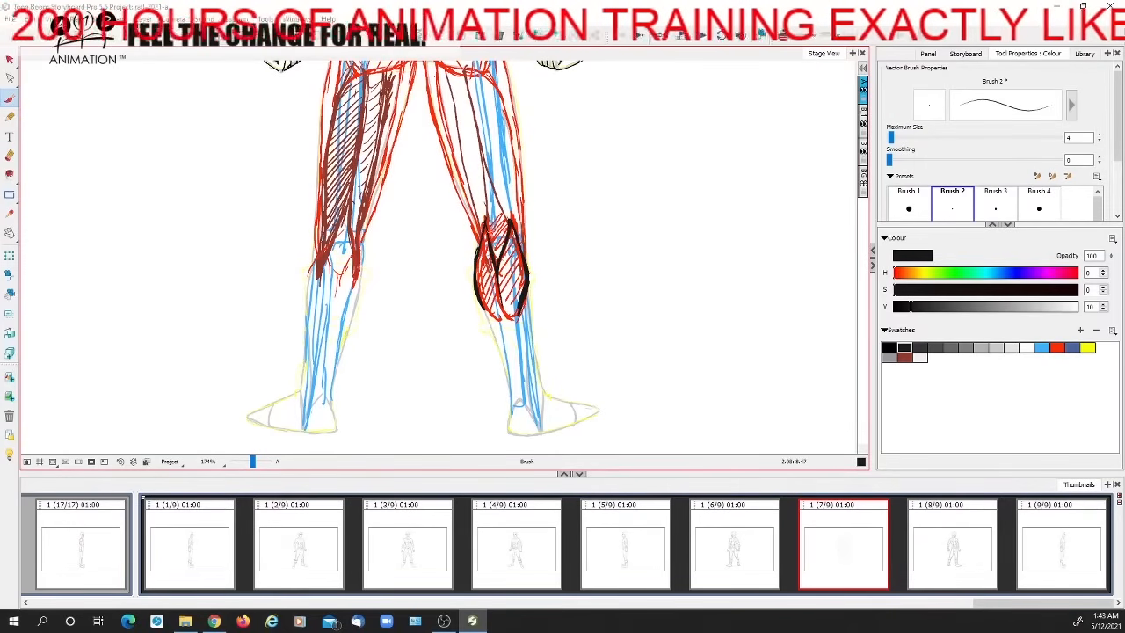
left_click_drag(524, 353, 512, 327)
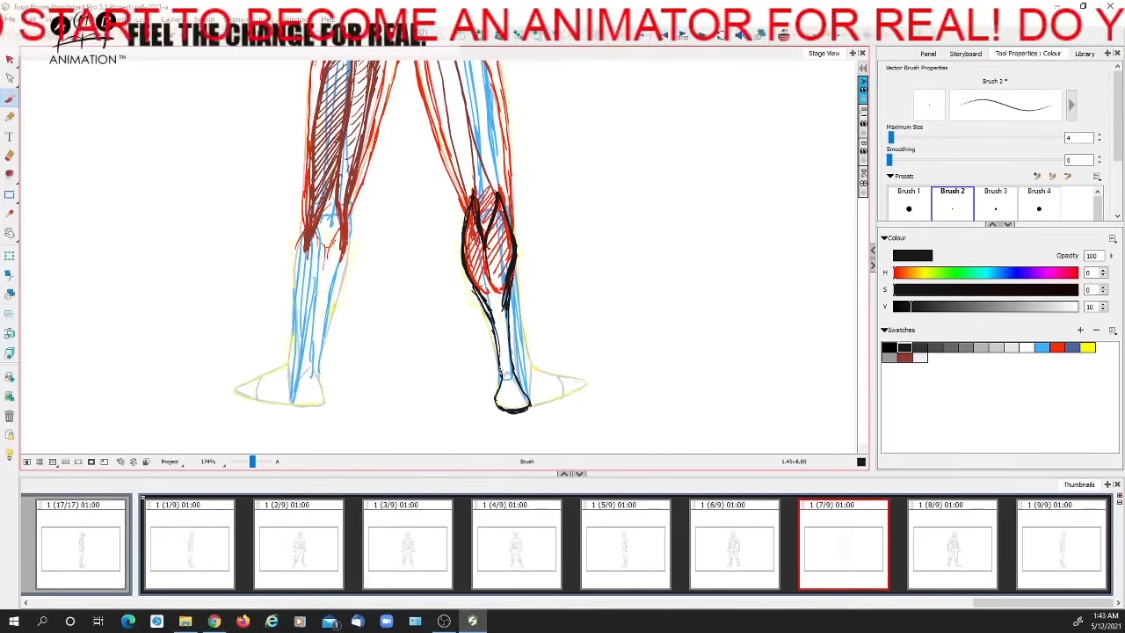
left_click_drag(530, 376, 502, 325)
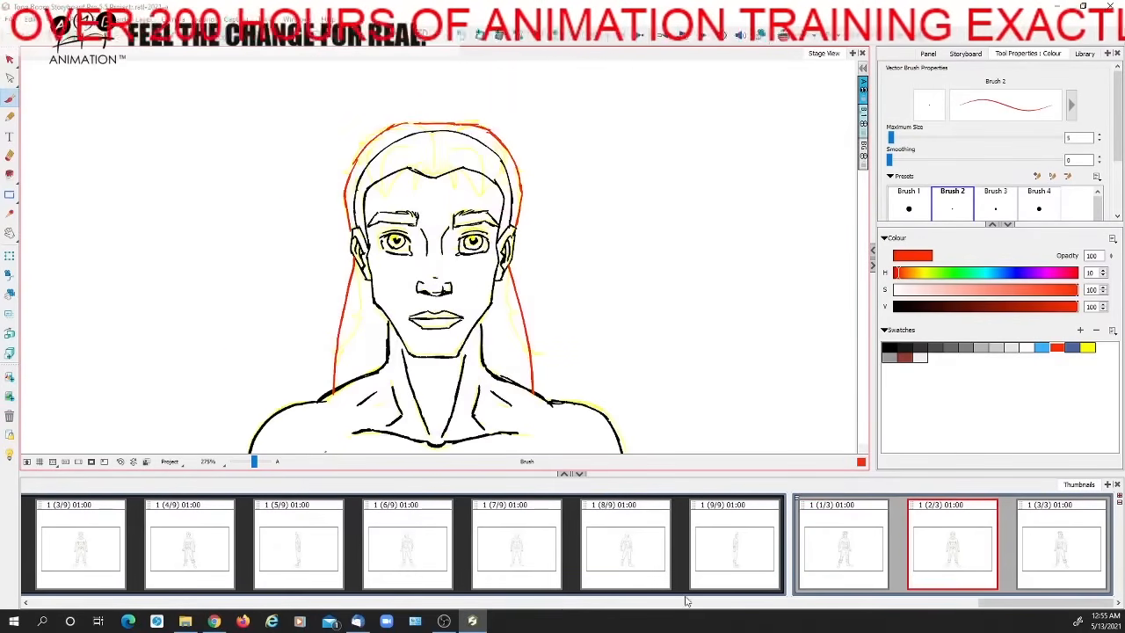
Flip between the first two panels of the three-panel scene to compare the head and hair shapes
left_click(868, 555)
key("Right")
key("Left")
key("Right")
key("Left")
key("Right")
key("Left")
key("Right")
key("Left")
key("Right")
key("Left")
key("Right")
key("Left")
key("Right")
key("Left")
key("Right")
key("Left")
key("Right")
key("Left")
key("Right")
Turn on onion skin and draw a red centre line from the hair's crown to the hairline, comparing it with the previous panel
left_click(784, 37)
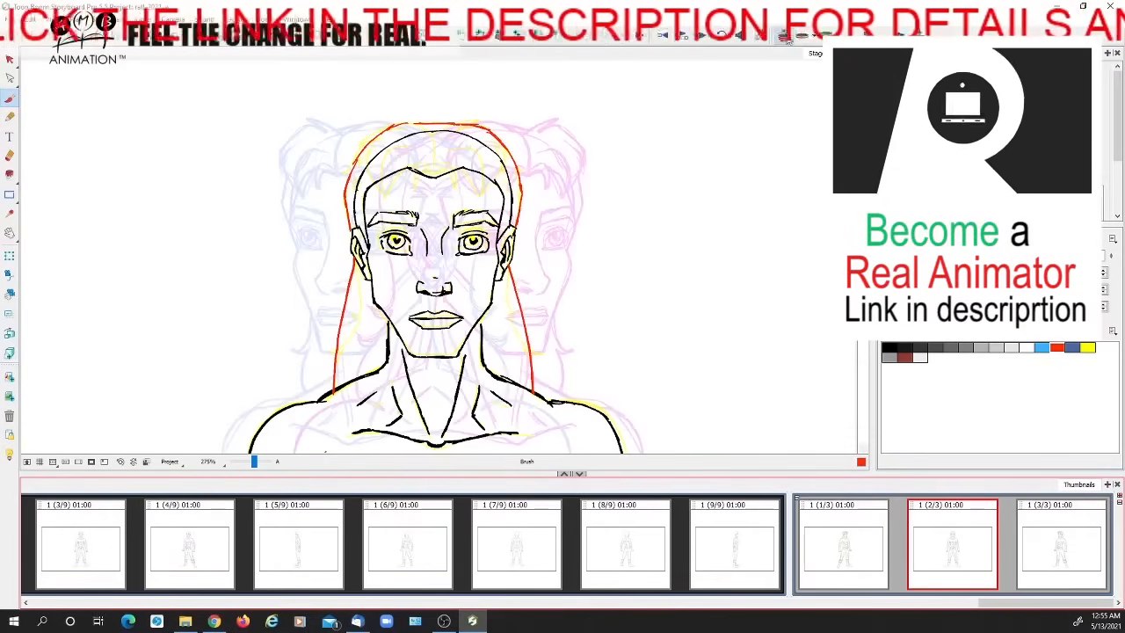
key("Left")
key("Right")
left_click_drag(437, 130, 434, 184)
key("Left")
key("Right")
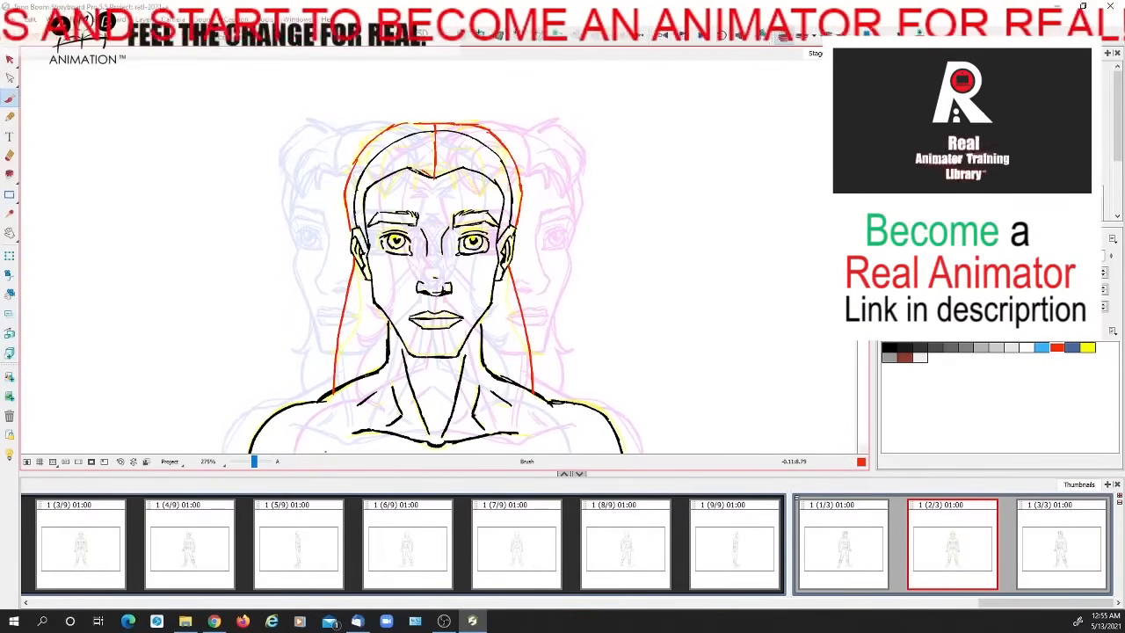
key("Left")
key("Right")
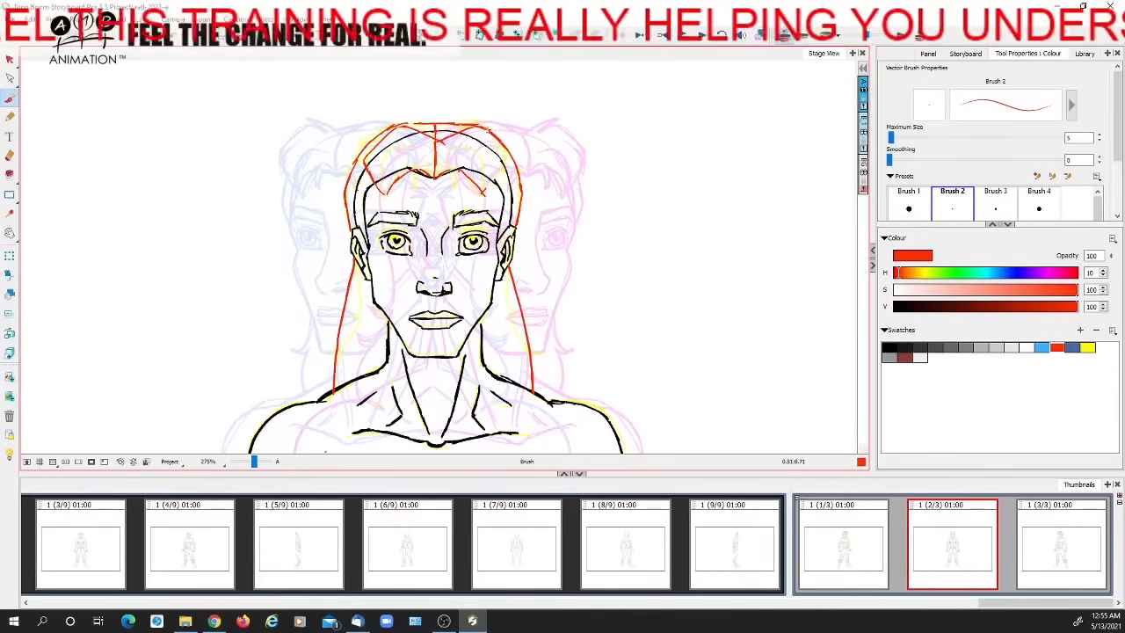
Turn off onion skin and flip through the three panels to compare the front hair construction from each angle
left_click(790, 38)
key("Left")
key("Right")
key("Left")
key("Right")
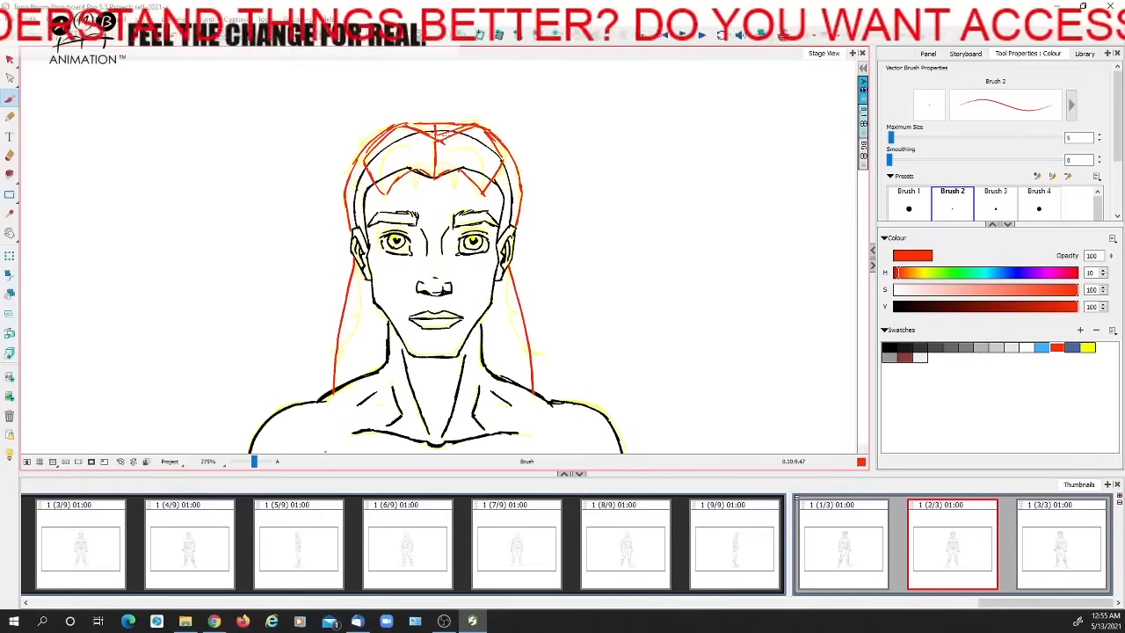
left_click(857, 538)
left_click(954, 538)
left_click(1034, 545)
left_click(937, 552)
left_click(870, 536)
left_click(945, 539)
left_click(1023, 539)
left_click(924, 539)
Try alternative red shapes for the forelocks above the forehead in panel 2, undo them, and compare the neighbouring panels
mouse_move(419, 149)
left_mouse_down()
mouse_move(393, 157)
mouse_move(392, 194)
left_mouse_up()
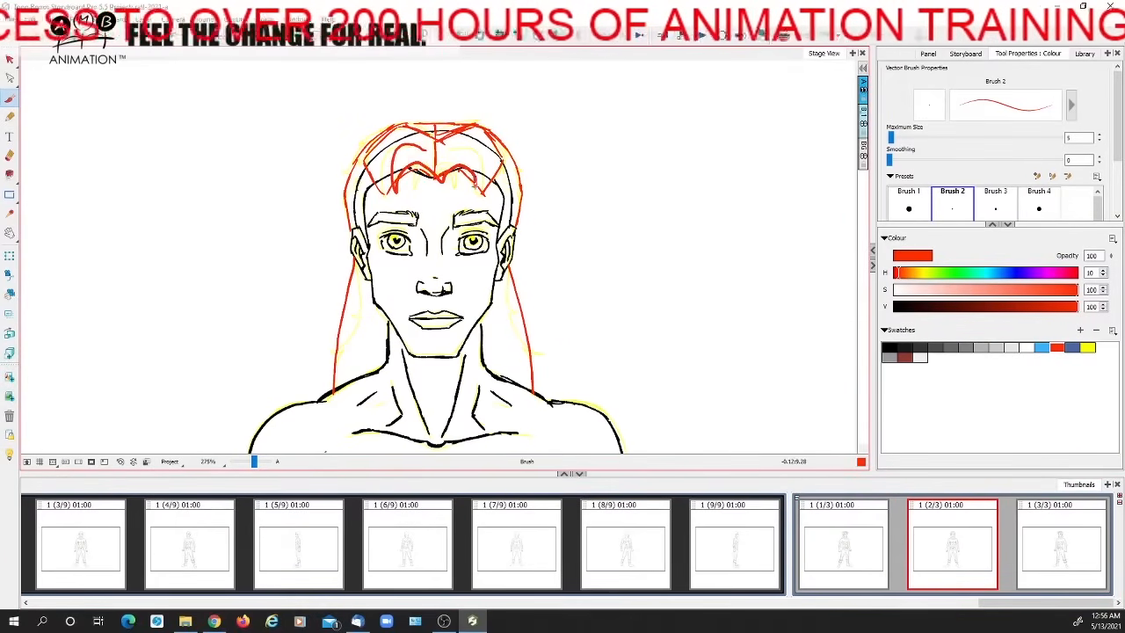
key("ctrl+z")
key("ctrl+z")
key("ctrl+z")
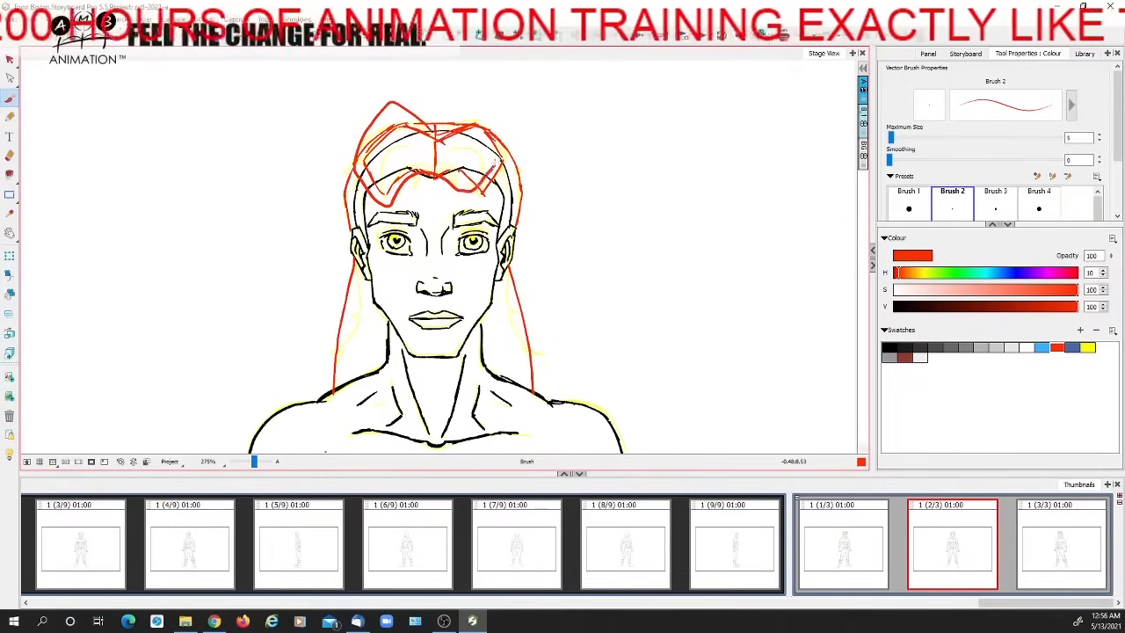
key("ctrl+z")
left_click(872, 544)
left_click(1019, 539)
left_click(997, 542)
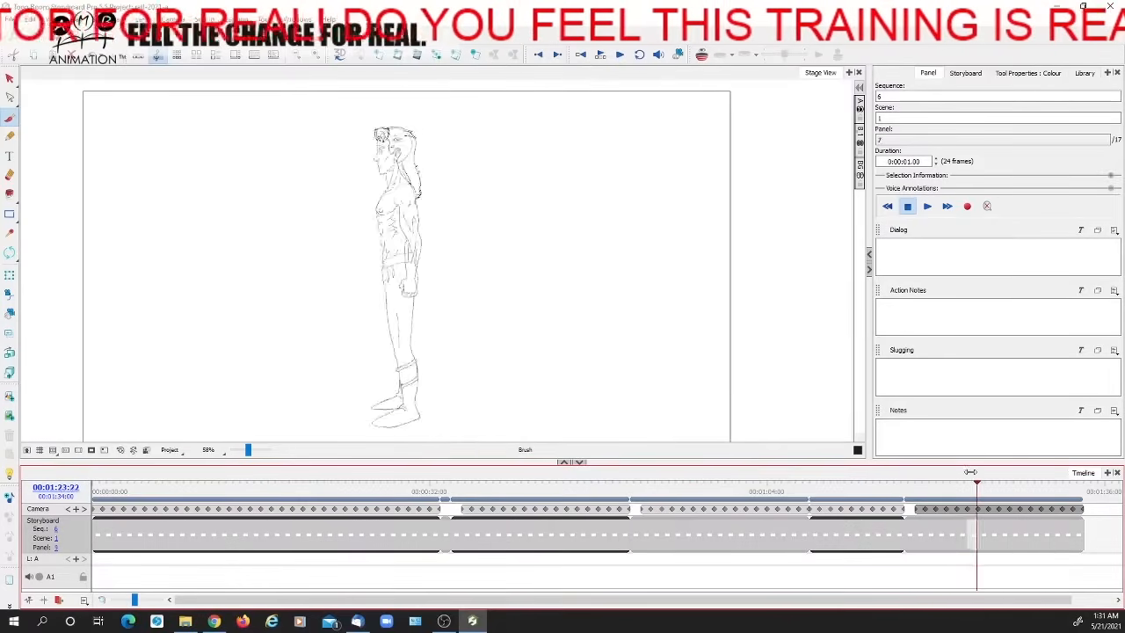
Scrub the timeline through the middle sequences and the inked turnaround in sequence 6 to check the character's rotation
mouse_move(970, 473)
left_mouse_down()
mouse_move(904, 473)
mouse_move(1068, 473)
mouse_move(903, 473)
mouse_move(1067, 473)
mouse_move(909, 472)
mouse_move(1057, 473)
left_mouse_up()
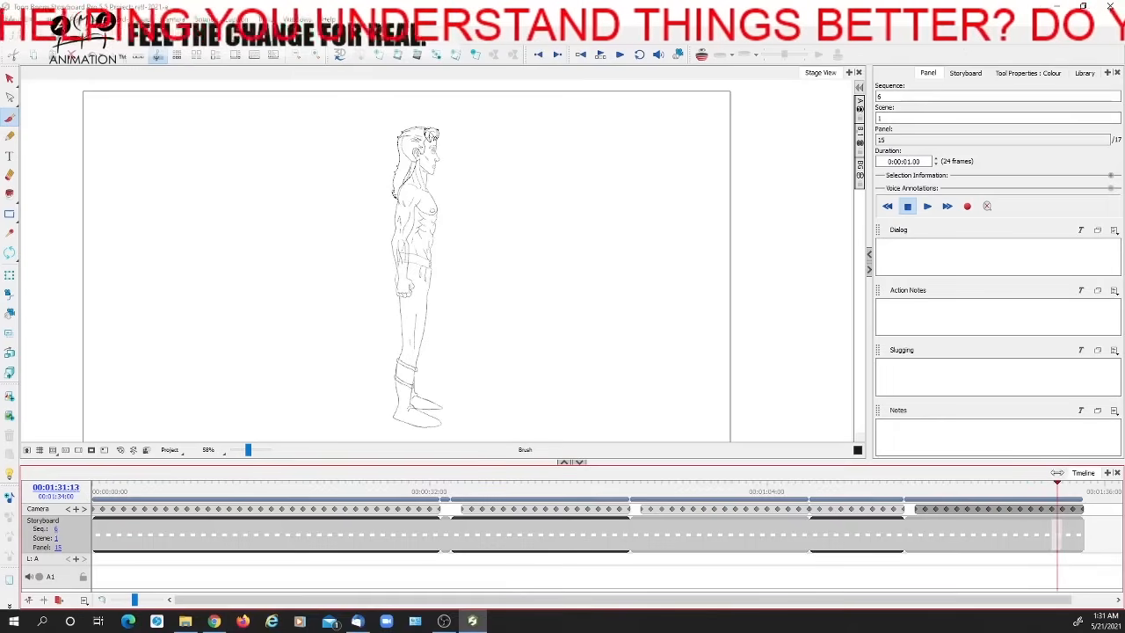
left_click_drag(914, 490, 909, 484)
mouse_move(640, 493)
left_mouse_down()
mouse_move(759, 470)
mouse_move(821, 473)
mouse_move(645, 489)
mouse_move(1074, 479)
mouse_move(919, 479)
left_mouse_up()
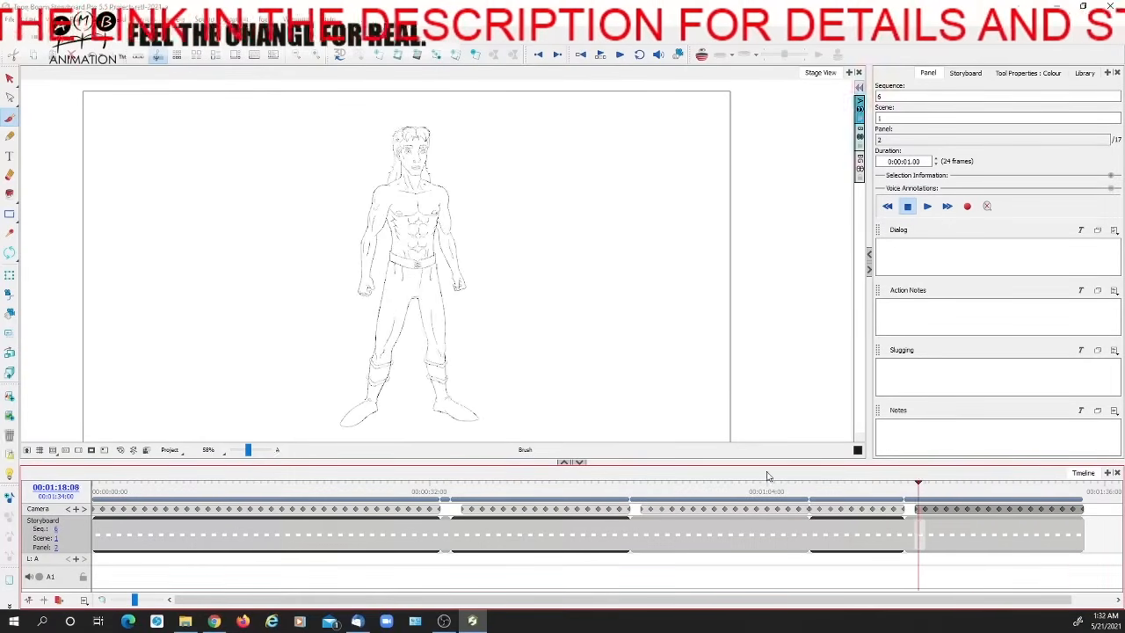
left_click_drag(636, 491, 1074, 480)
Zoom in to 234% on the torso in sequence 1 and scrub the timeline to examine the chest, abdomen and arm lines turning
mouse_move(110, 480)
left_mouse_down()
mouse_move(94, 480)
mouse_move(287, 475)
mouse_move(252, 451)
left_mouse_up()
key("space")
left_click_drag(243, 320, 325, 337)
left_click_drag(100, 485, 274, 473)
left_click_drag(250, 450, 254, 450)
key("space")
left_click_drag(294, 220, 293, 395)
left_click_drag(293, 241, 294, 317)
mouse_move(104, 487)
left_mouse_down()
mouse_move(244, 471)
mouse_move(431, 477)
mouse_move(93, 479)
mouse_move(373, 481)
mouse_move(130, 482)
left_mouse_up()
left_click_drag(369, 367, 327, 202)
left_click_drag(374, 289, 351, 222)
left_click_drag(104, 482, 401, 482)
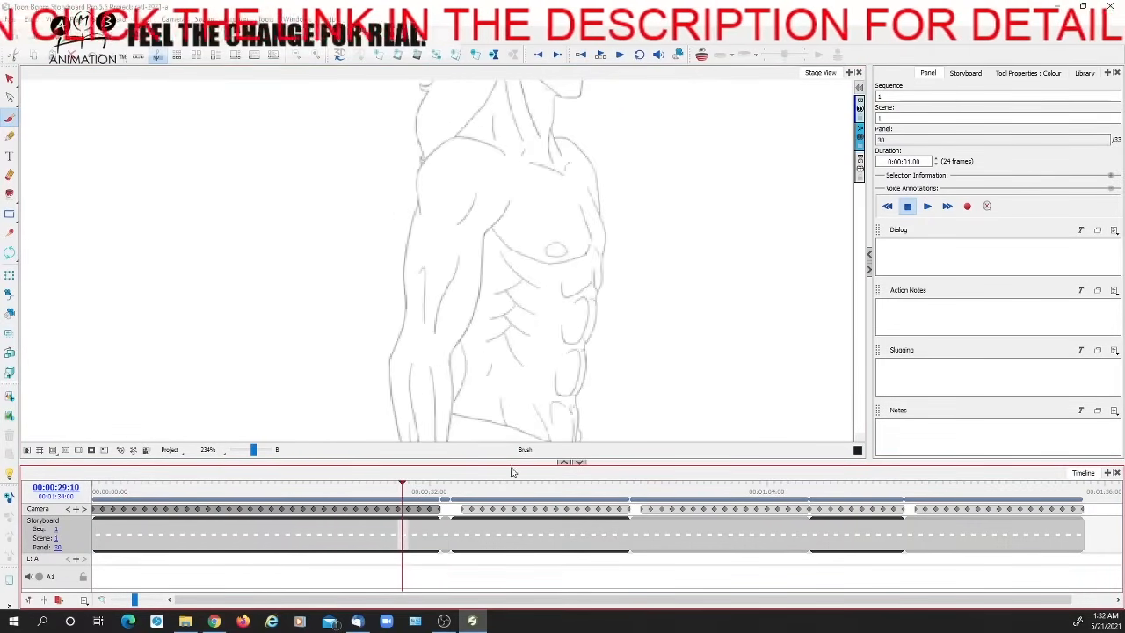
Compare the torso in sequence 6, panel 2 with its neighbouring panels by switching onion skin on and off again
mouse_move(911, 483)
left_mouse_down()
mouse_move(978, 477)
mouse_move(919, 477)
left_mouse_up()
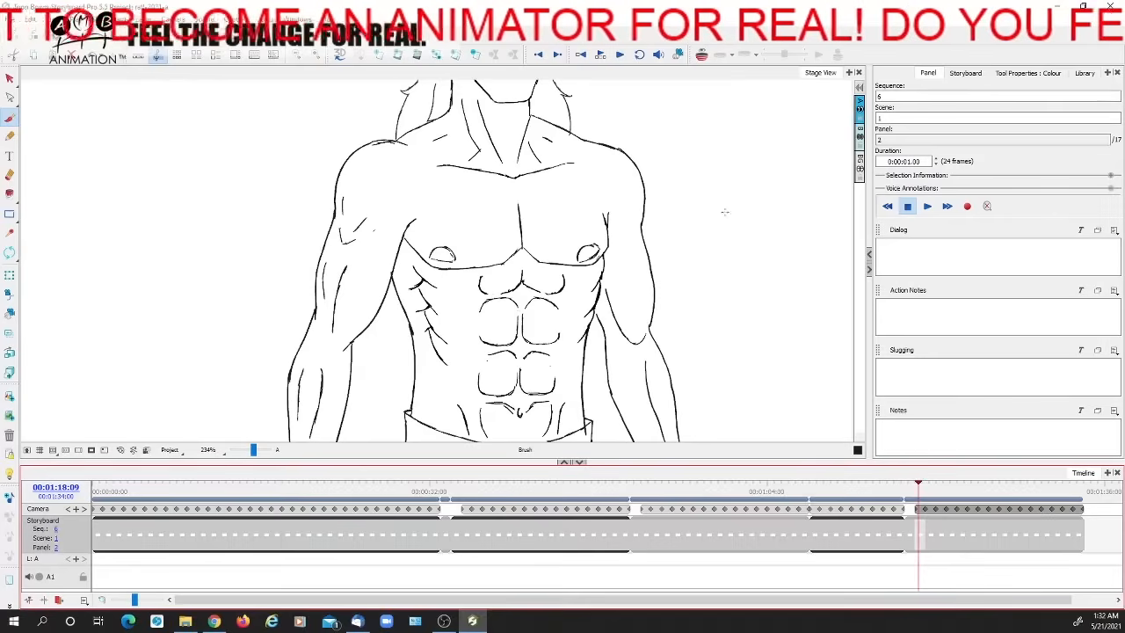
left_click(702, 55)
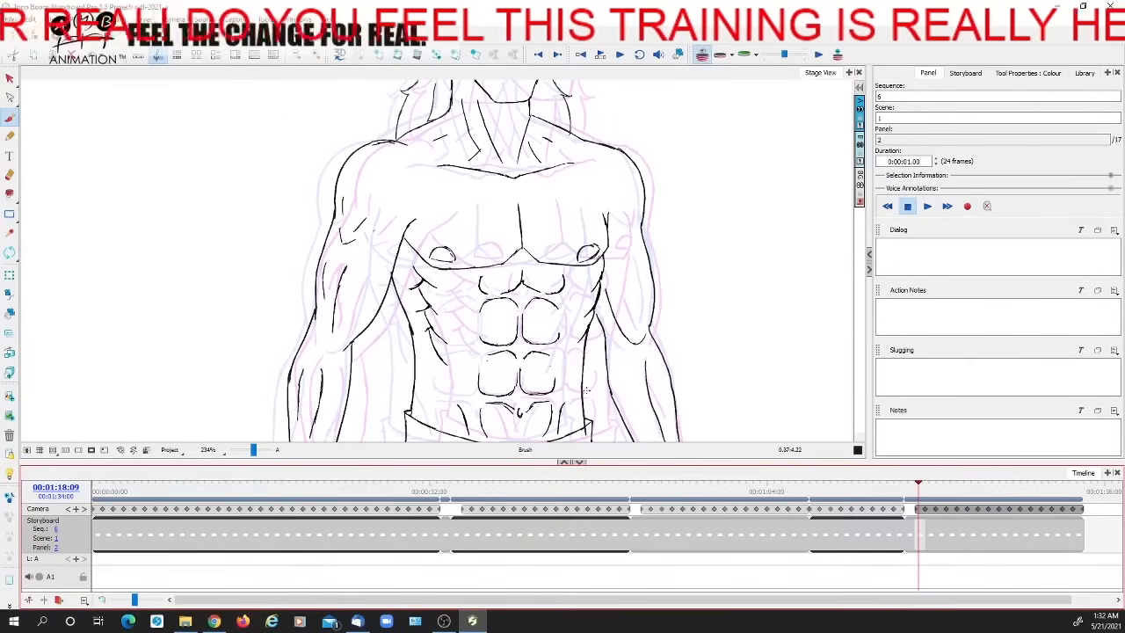
left_click(701, 55)
mouse_move(925, 484)
left_mouse_down()
mouse_move(1078, 476)
mouse_move(919, 483)
left_mouse_up()
Review the full-figure turnarounds in sequences 1 and 6 at 58% zoom, and save the project
mouse_move(112, 492)
left_mouse_down()
mouse_move(138, 479)
mouse_move(411, 471)
mouse_move(96, 478)
mouse_move(207, 475)
left_mouse_up()
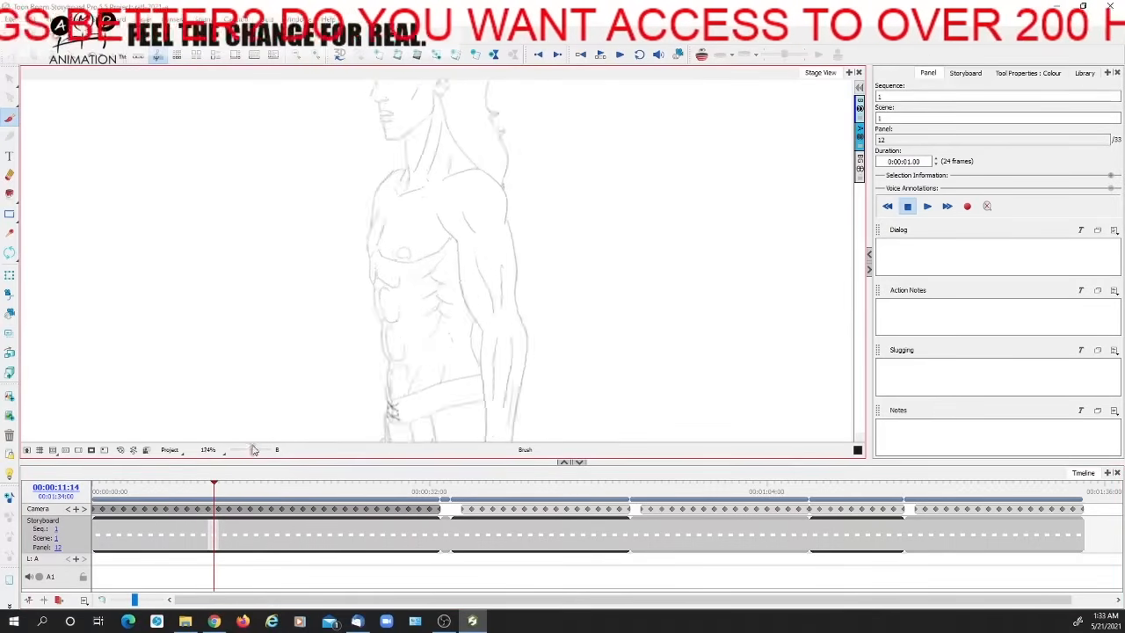
scroll(462, 277, "down", 5)
left_click_drag(251, 449, 248, 449)
mouse_move(908, 480)
left_mouse_down()
mouse_move(1075, 484)
mouse_move(960, 484)
mouse_move(907, 498)
left_mouse_up()
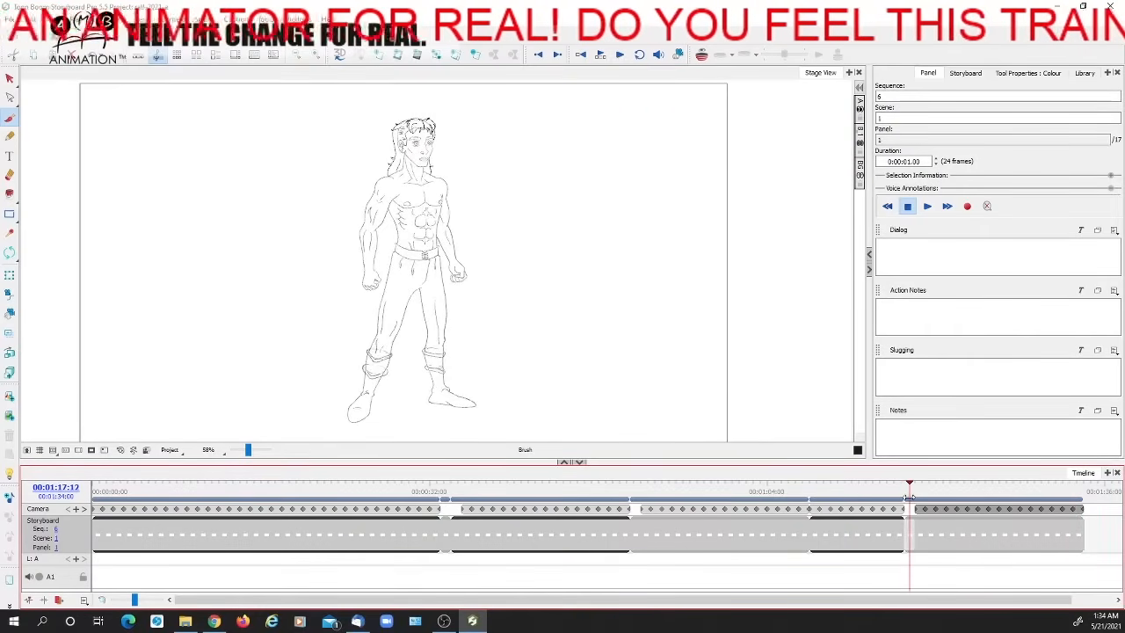
mouse_move(813, 489)
left_mouse_down()
mouse_move(829, 490)
mouse_move(645, 489)
mouse_move(1074, 486)
left_mouse_up()
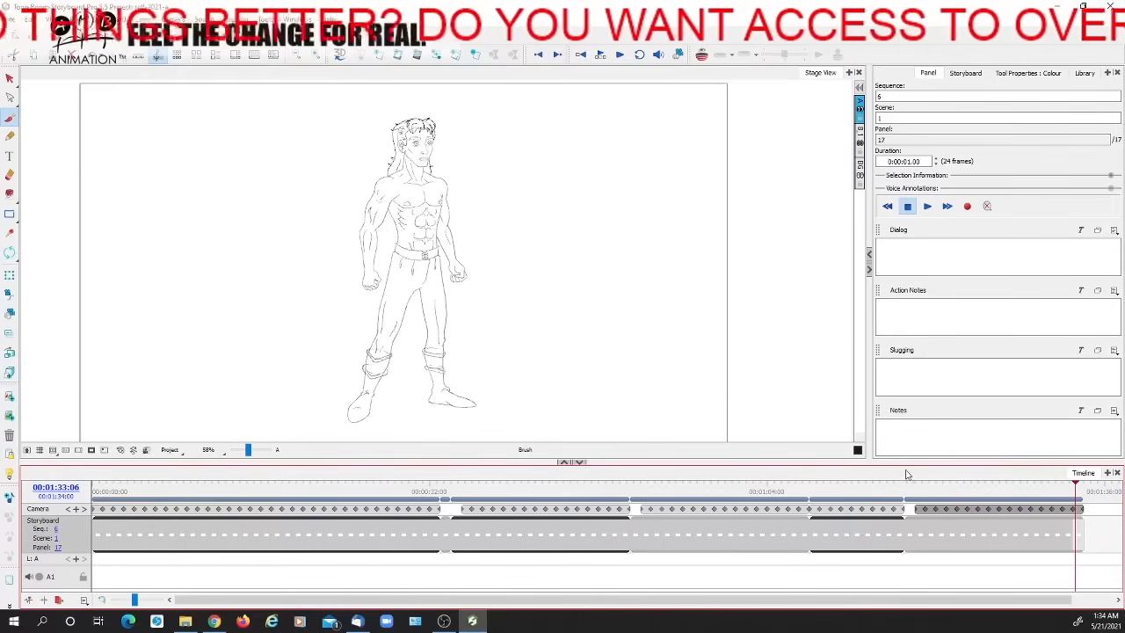
left_click_drag(916, 488, 1074, 481)
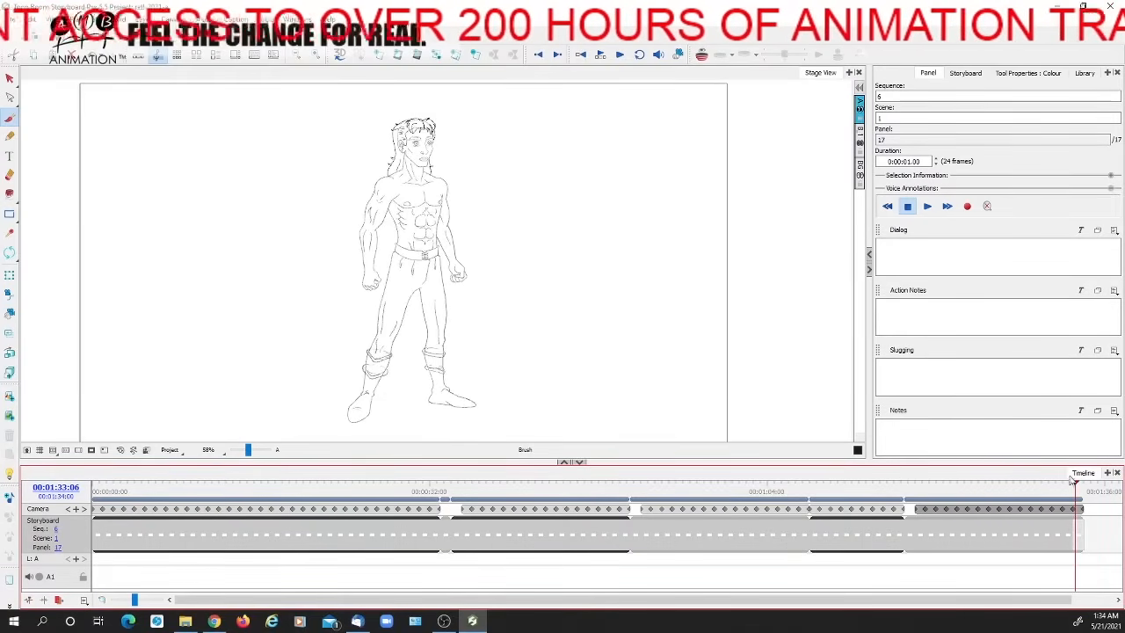
key("ctrl+s")
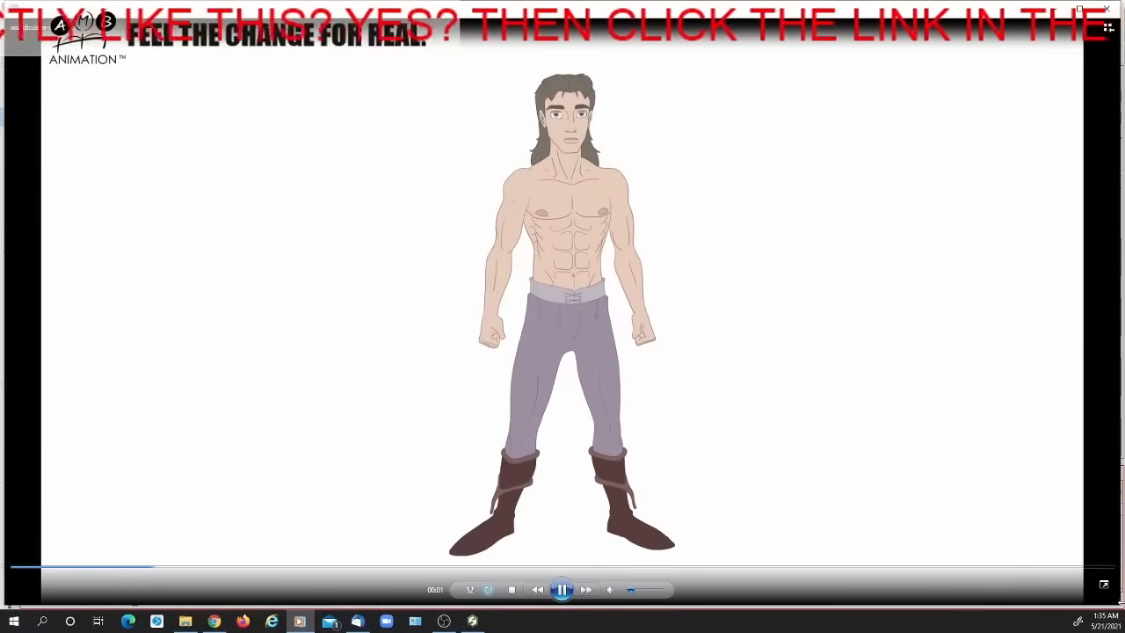
Shrink the playing video of the coloured woodcutter turnaround and place its window over the storyboard
left_click_drag(1118, 605, 888, 486)
left_click_drag(499, 10, 511, 33)
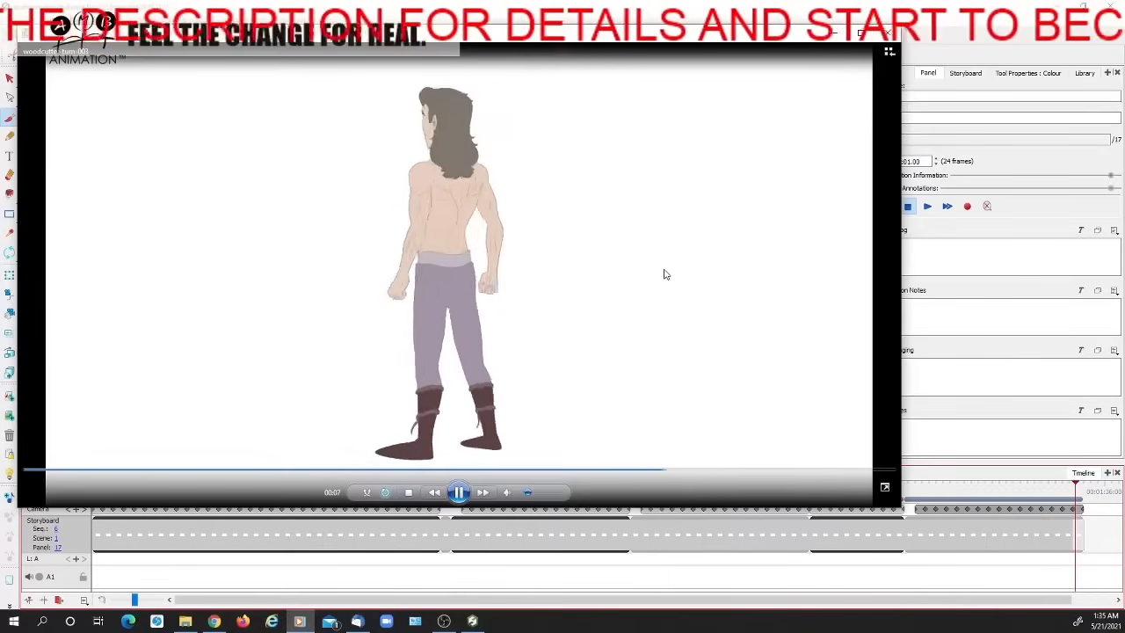
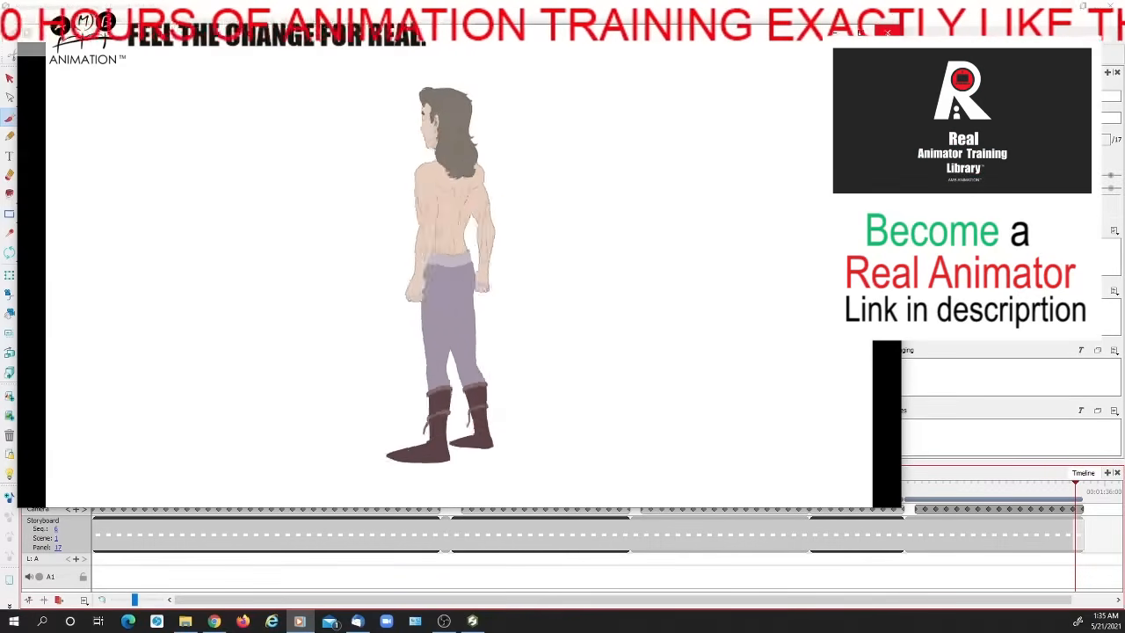
Close the turnaround video, switch to Chrome, and open the AMB Animation site's Real Animator Training page with its introductory video paused
left_click(888, 35)
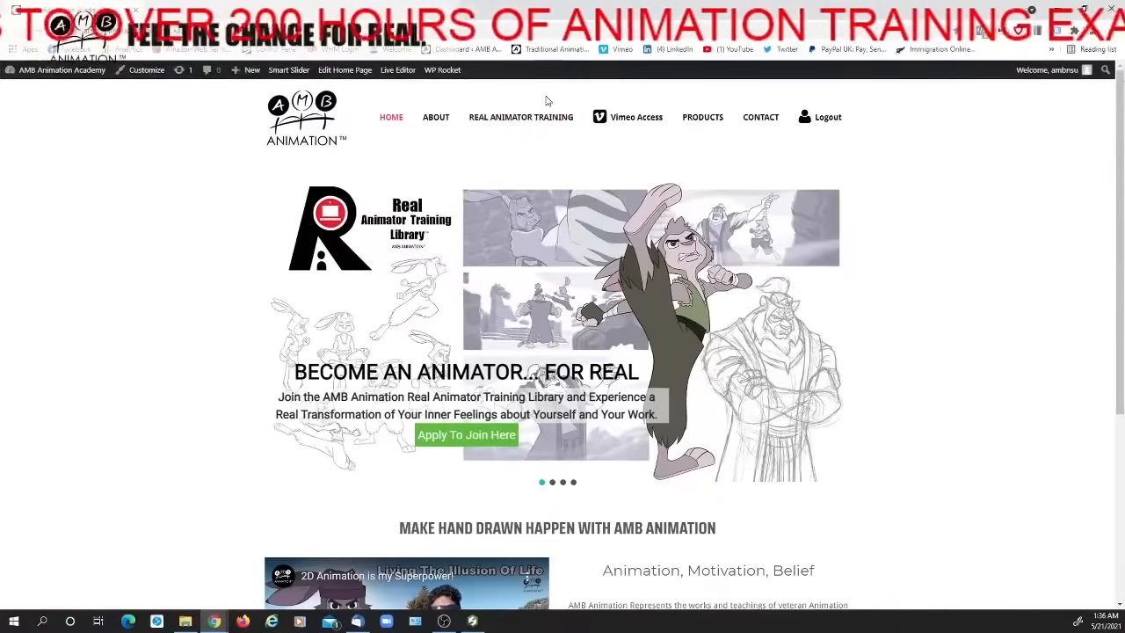
mouse_move(538, 117)
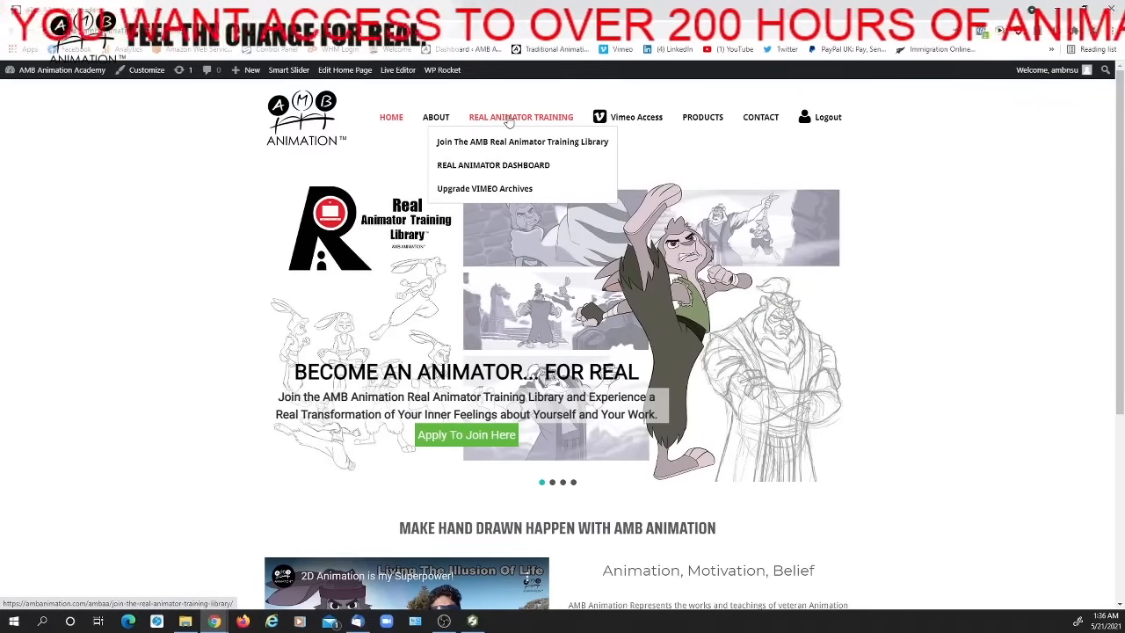
left_click(509, 122)
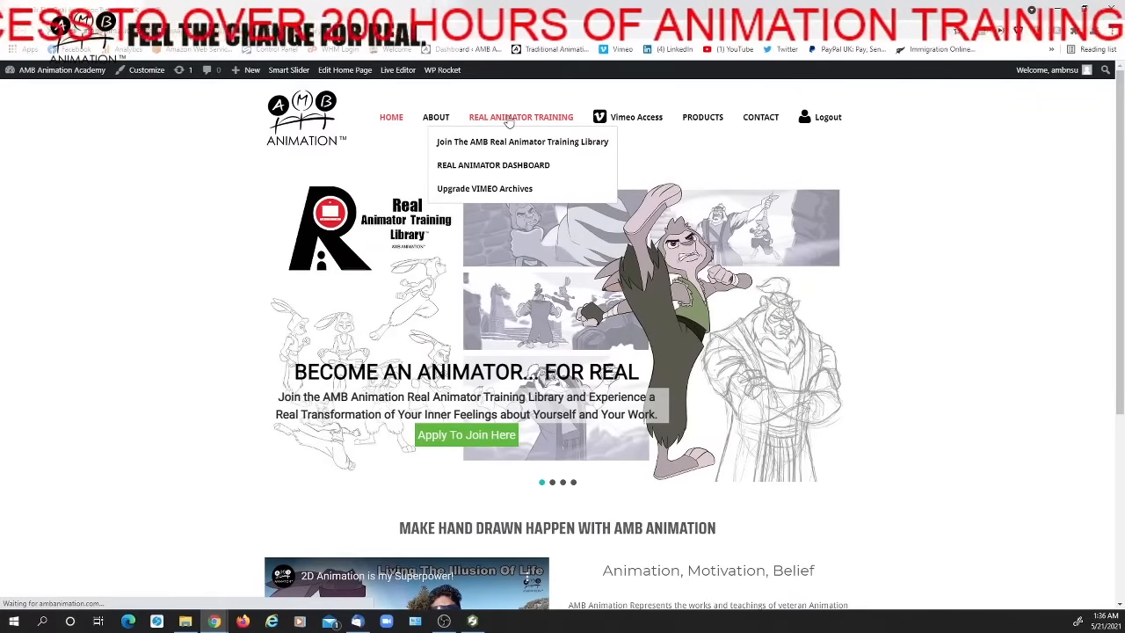
scroll(460, 226, "down", 1)
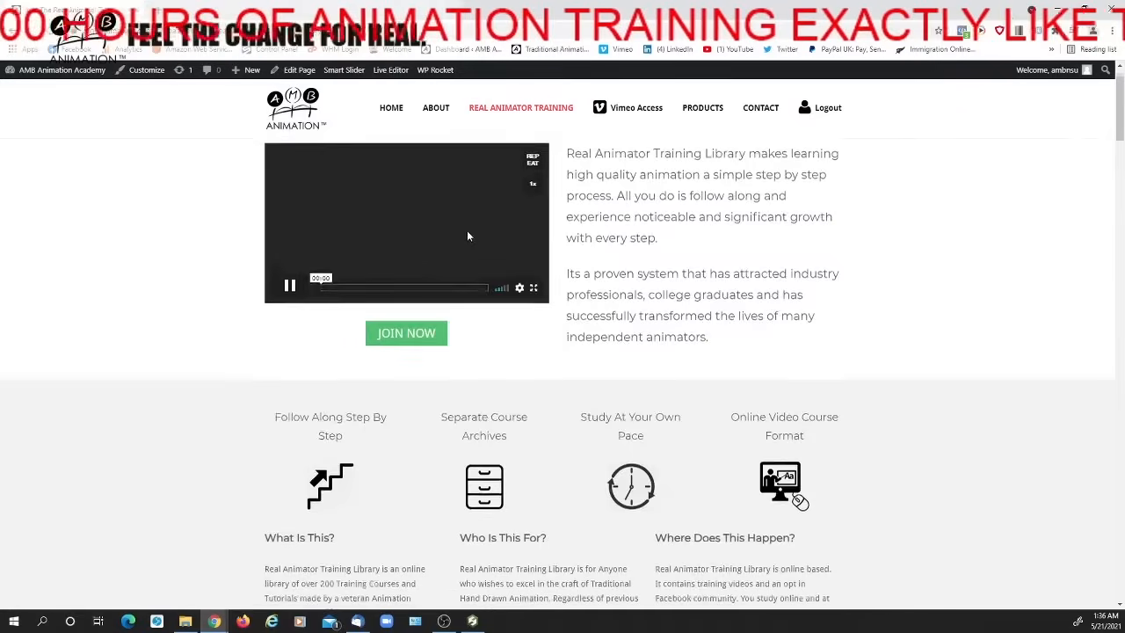
left_click(290, 275)
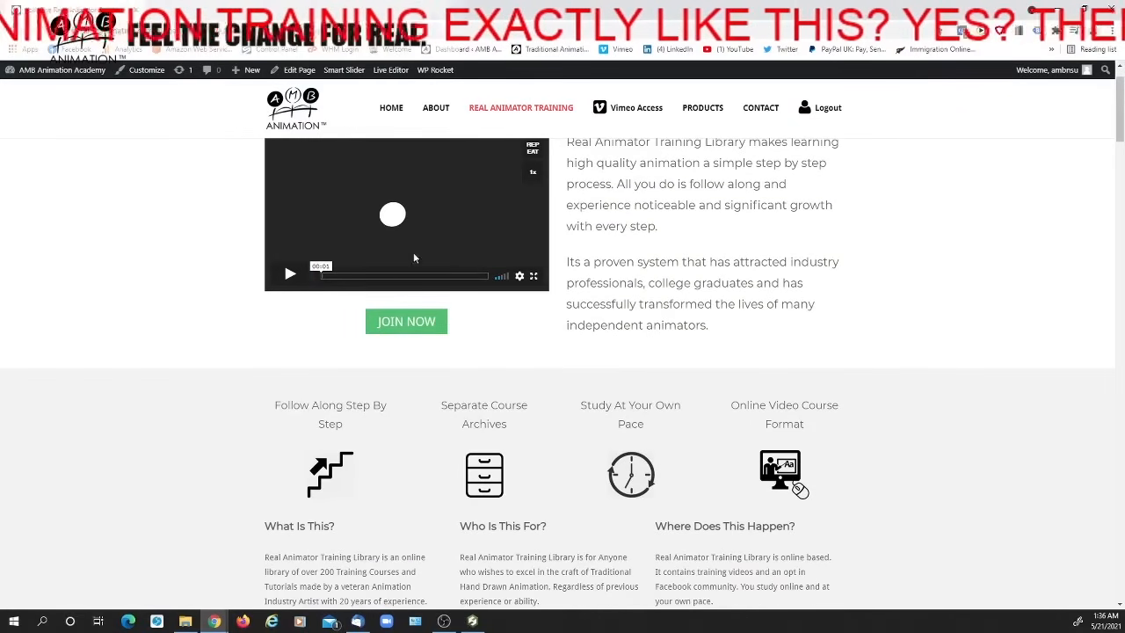
Look through the Real Animator Training page's introduction and its Basics, Intermediate, Anatomy, Advanced and tutorial archive descriptions
scroll(489, 205, "down", 5)
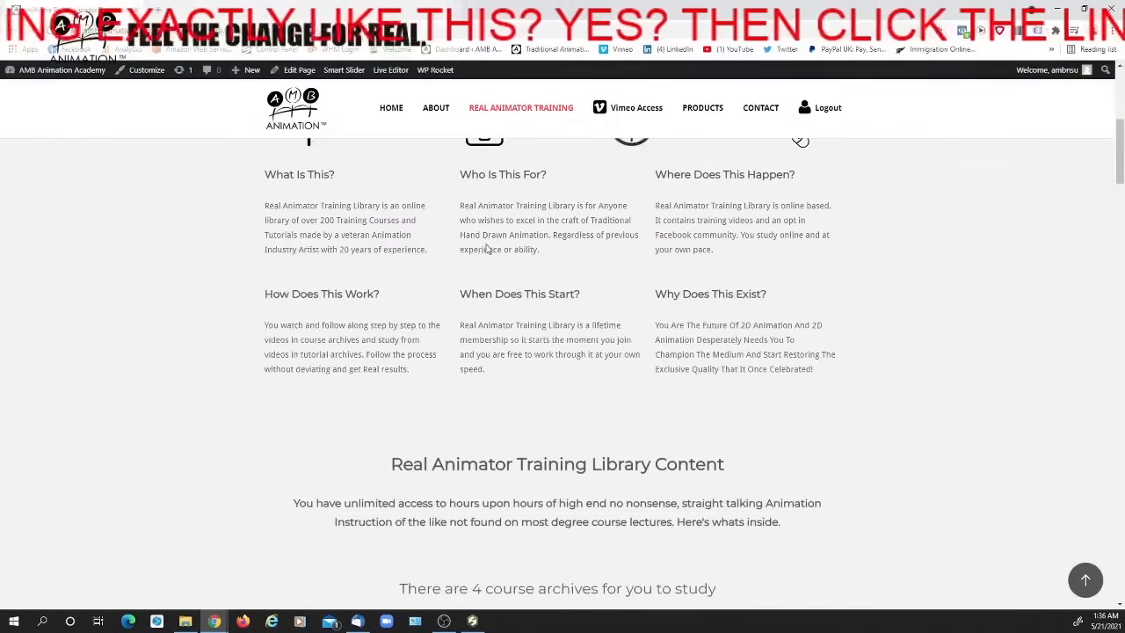
scroll(509, 252, "up", 5)
scroll(367, 325, "down", 2)
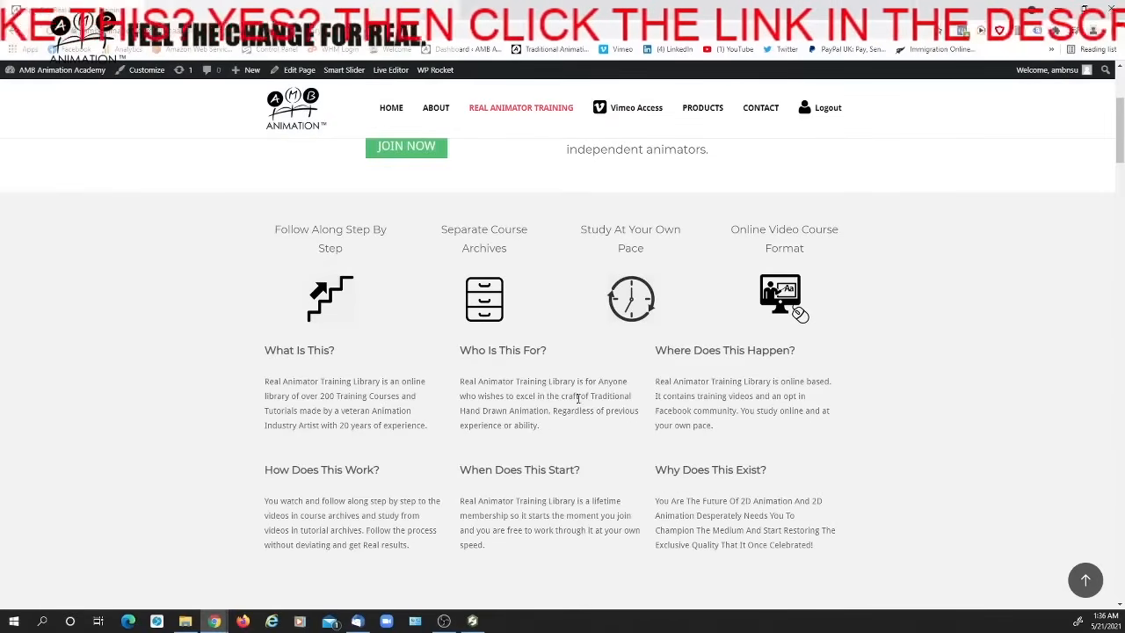
scroll(703, 366, "down", 3)
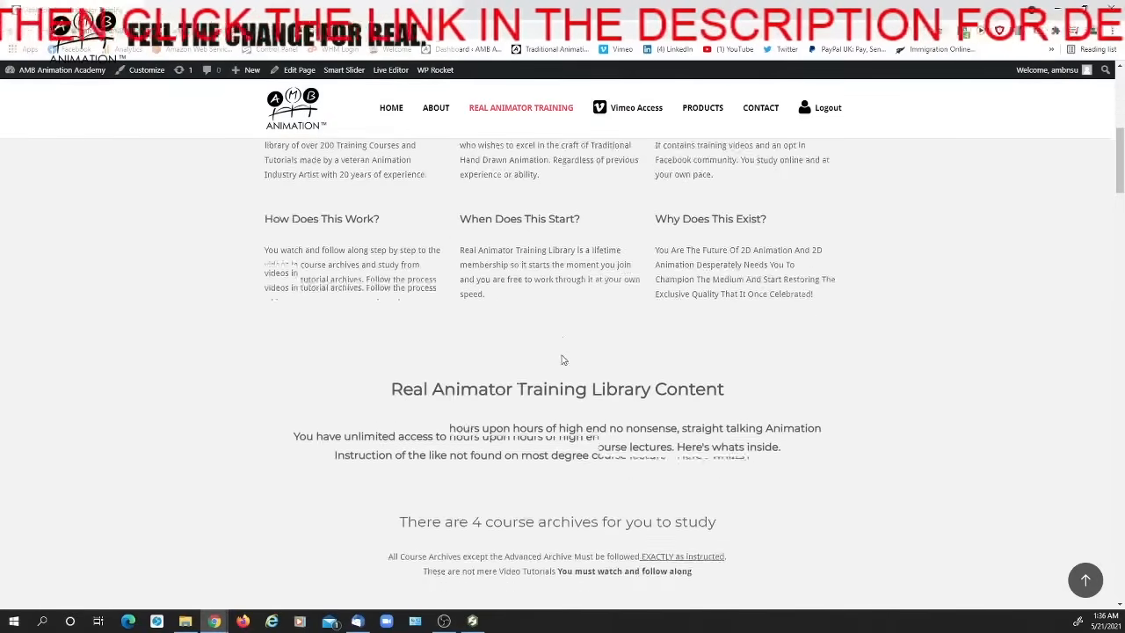
scroll(563, 360, "down", 8)
scroll(266, 341, "up", 3)
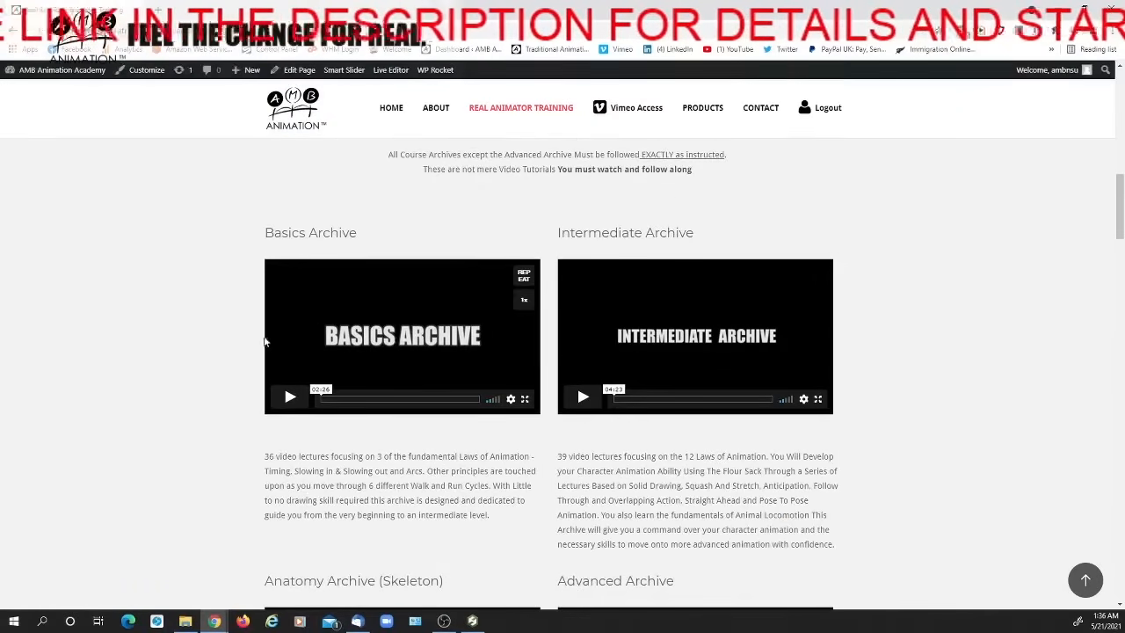
scroll(559, 360, "up", 10)
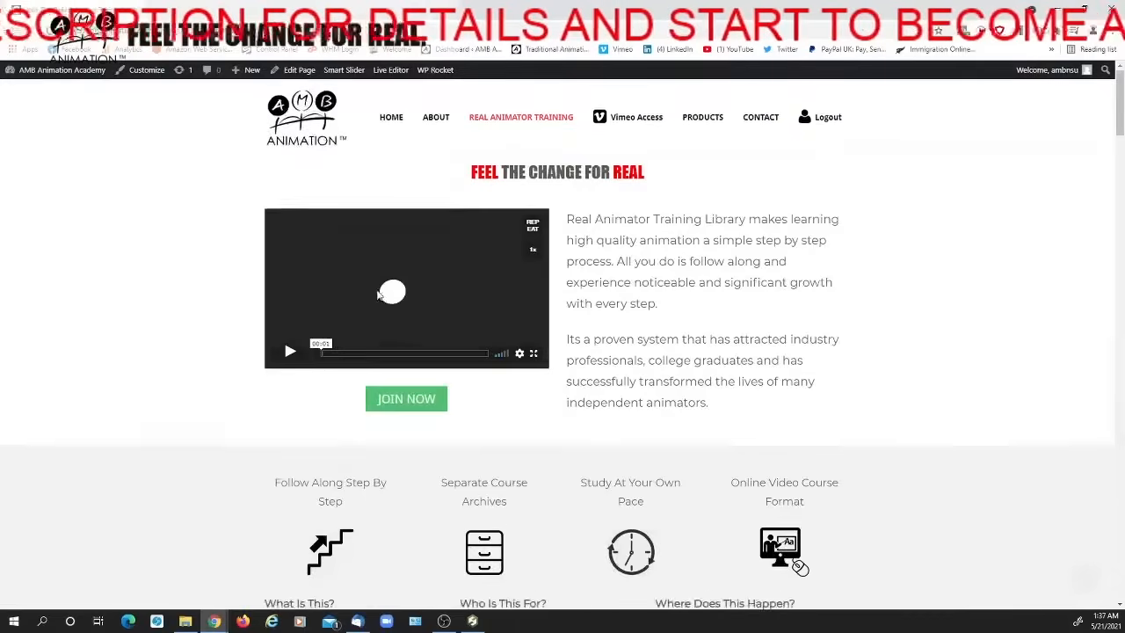
scroll(380, 296, "down", 10)
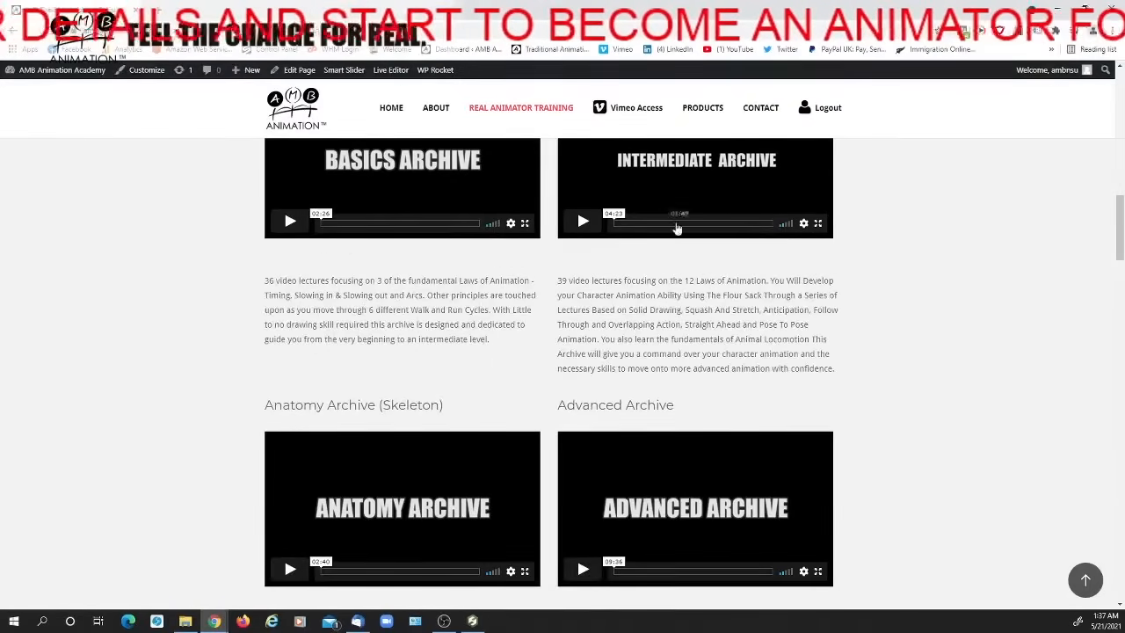
scroll(510, 277, "up", 1)
scroll(488, 365, "down", 3)
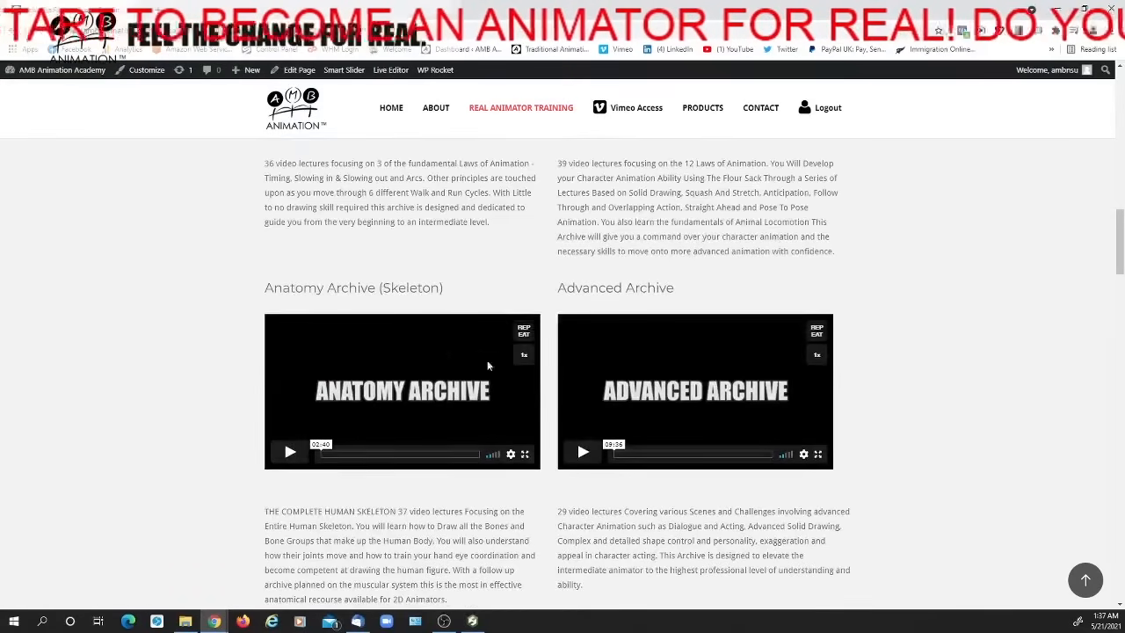
scroll(698, 378, "down", 6)
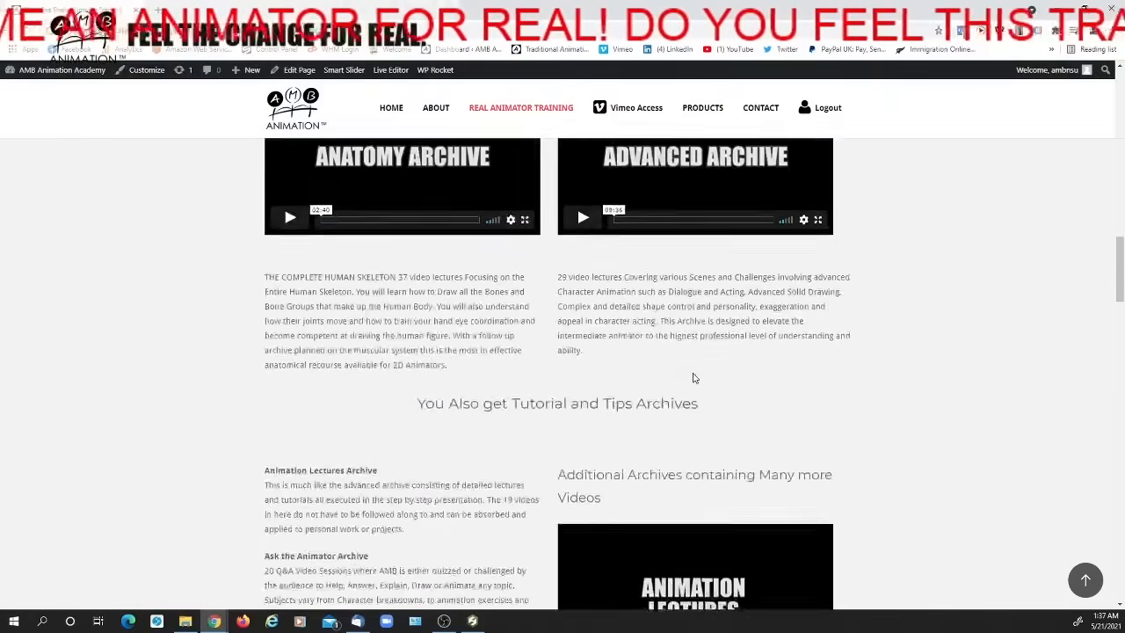
scroll(631, 325, "down", 5)
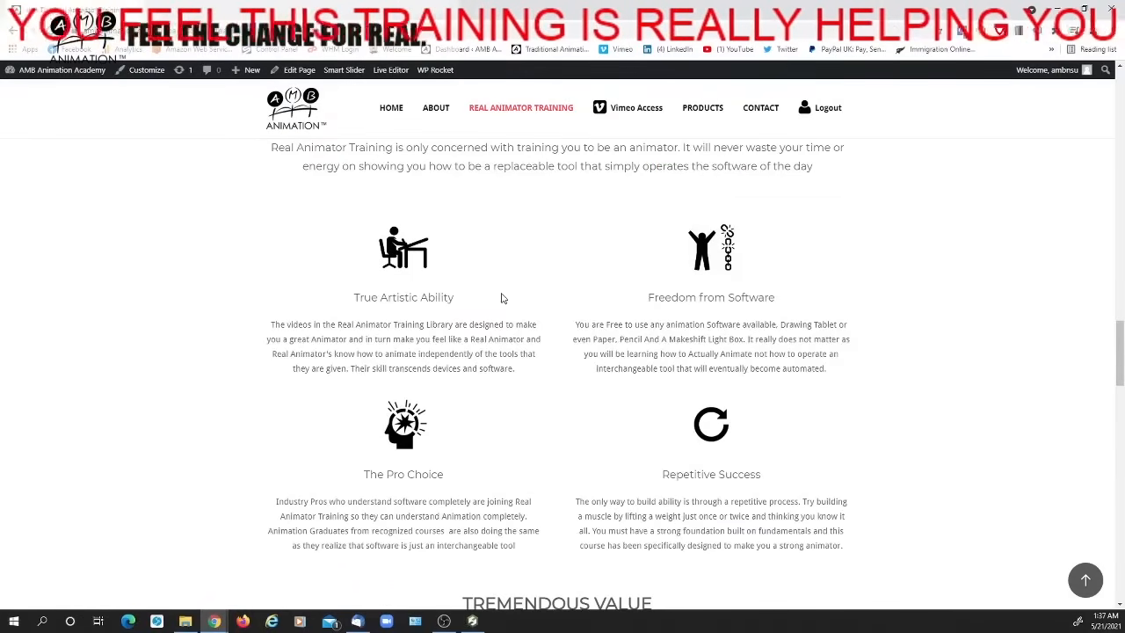
Read the page's sections on why the training works, its tremendous value, and who it is not for
scroll(503, 302, "up", 1)
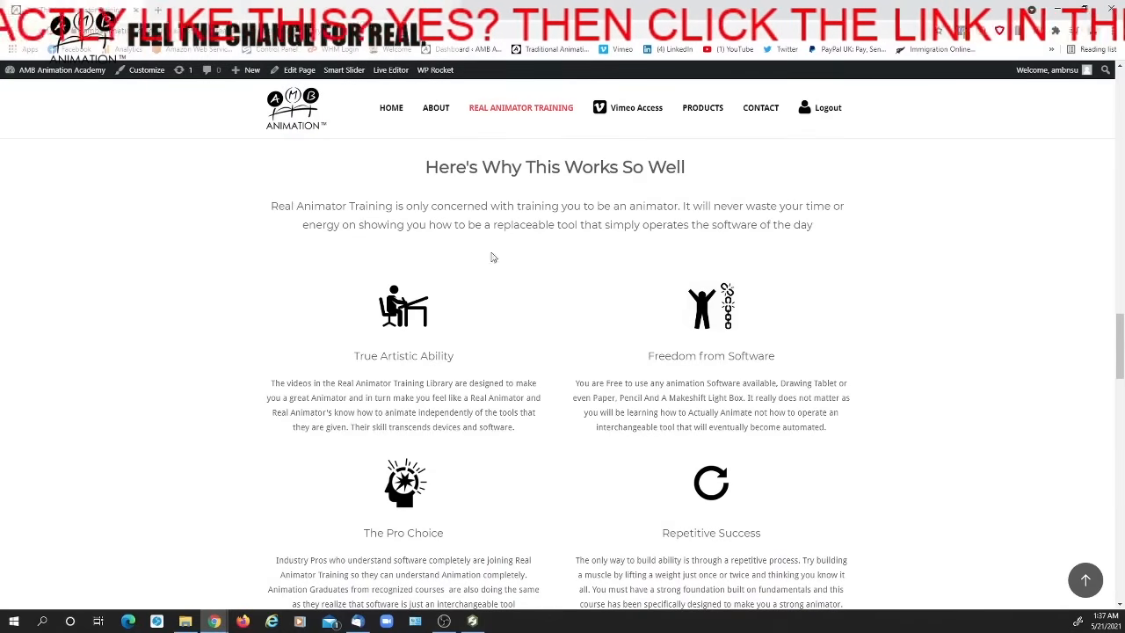
scroll(544, 340, "down", 2)
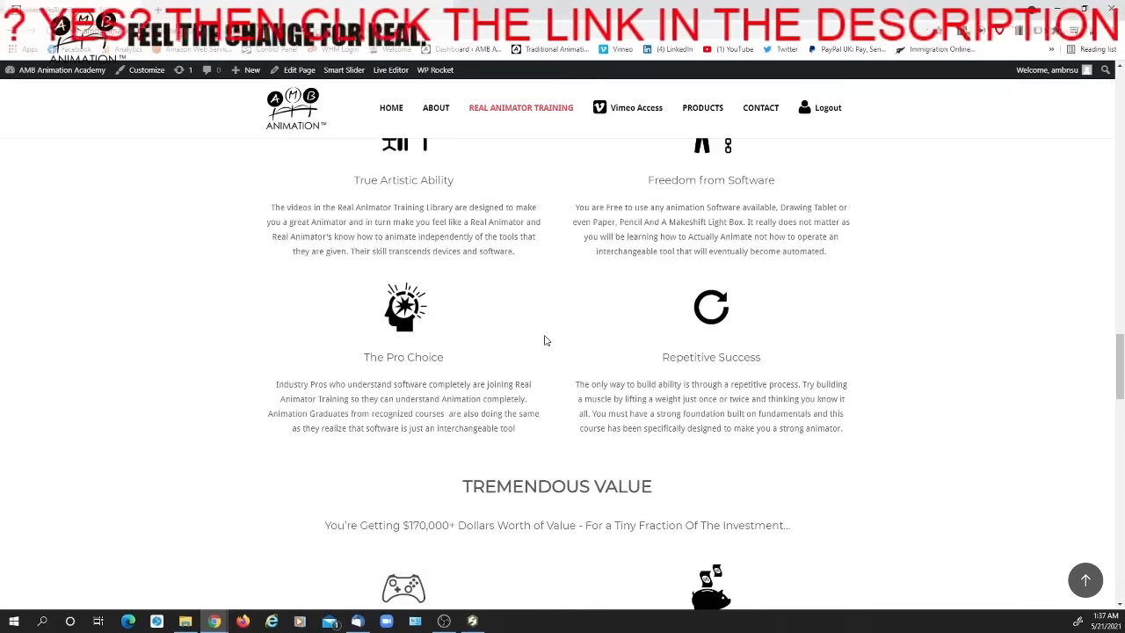
scroll(545, 340, "down", 2)
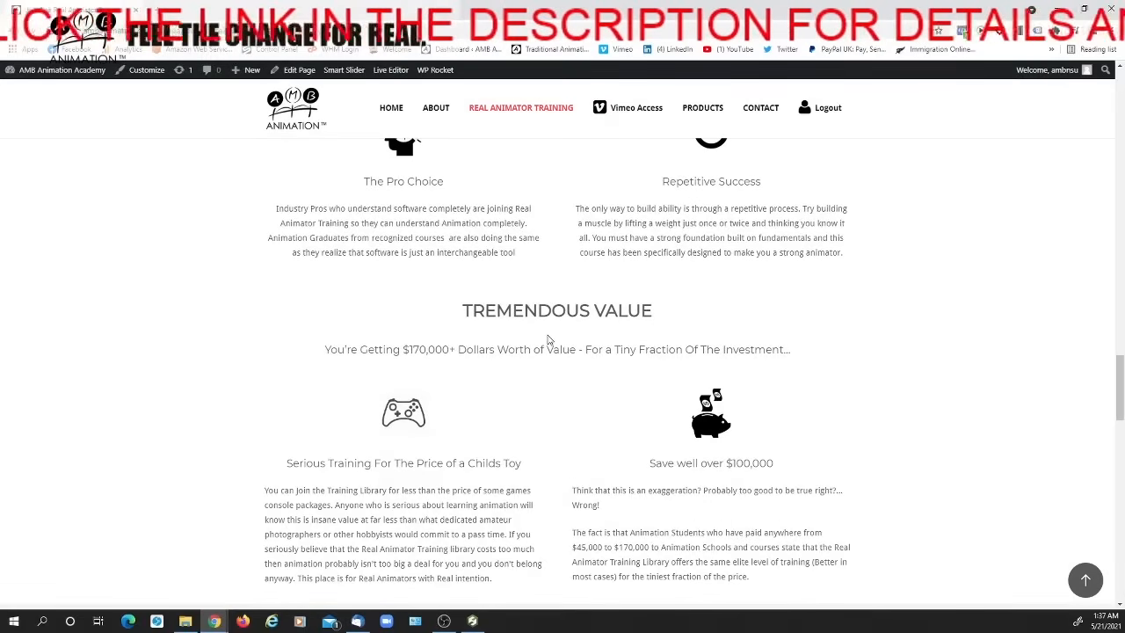
scroll(547, 338, "down", 2)
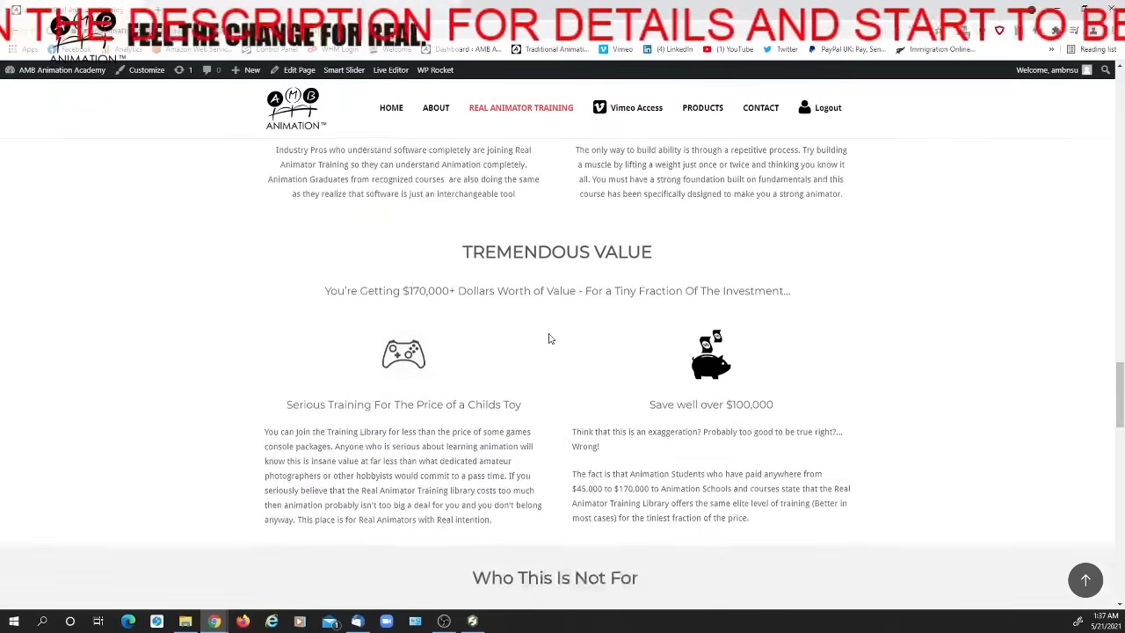
scroll(549, 339, "up", 2)
scroll(548, 338, "down", 2)
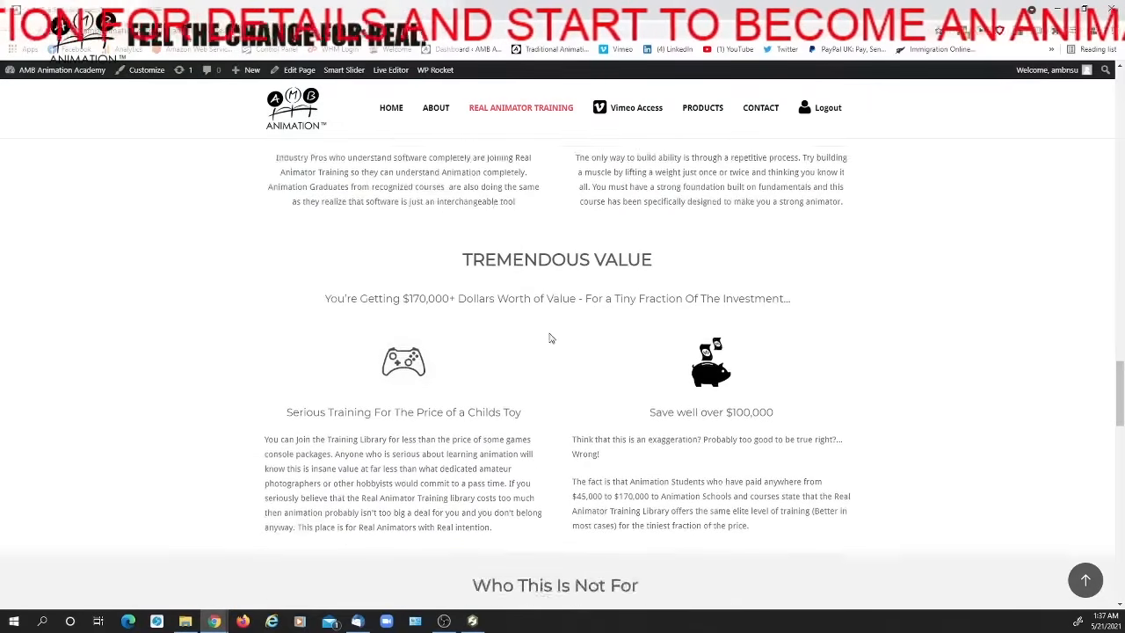
scroll(551, 338, "down", 1)
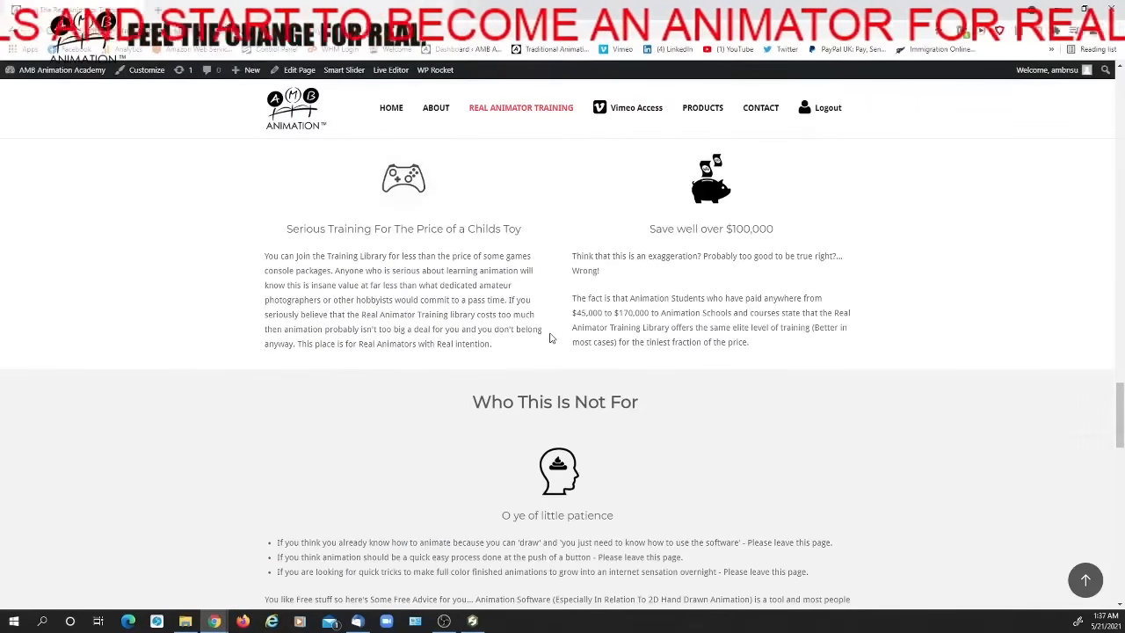
scroll(563, 316, "down", 2)
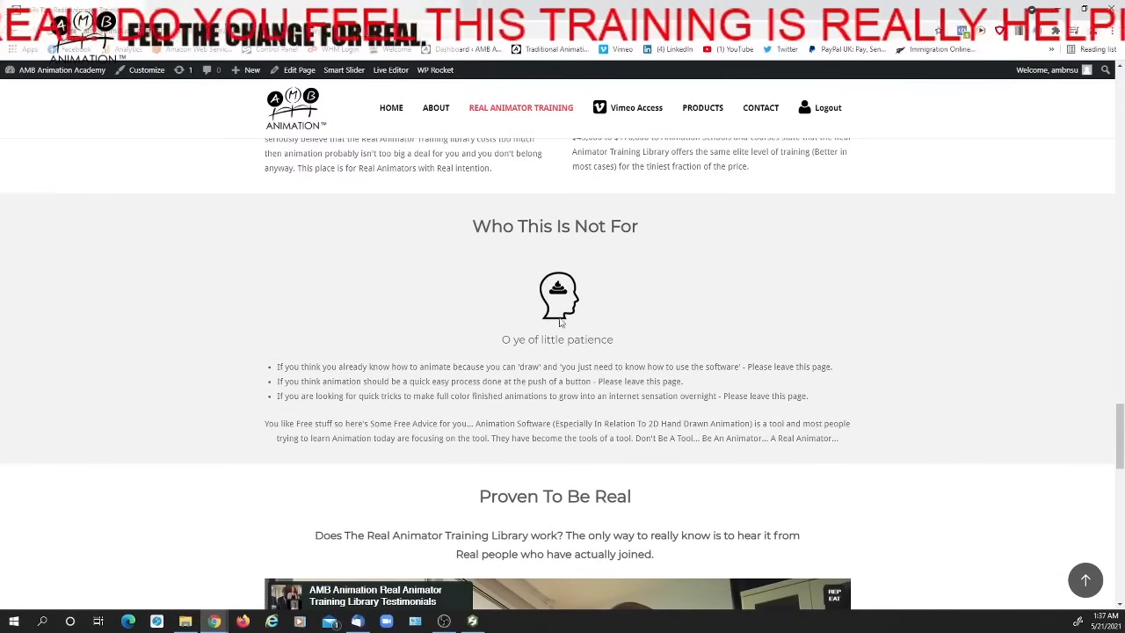
scroll(552, 324, "down", 2)
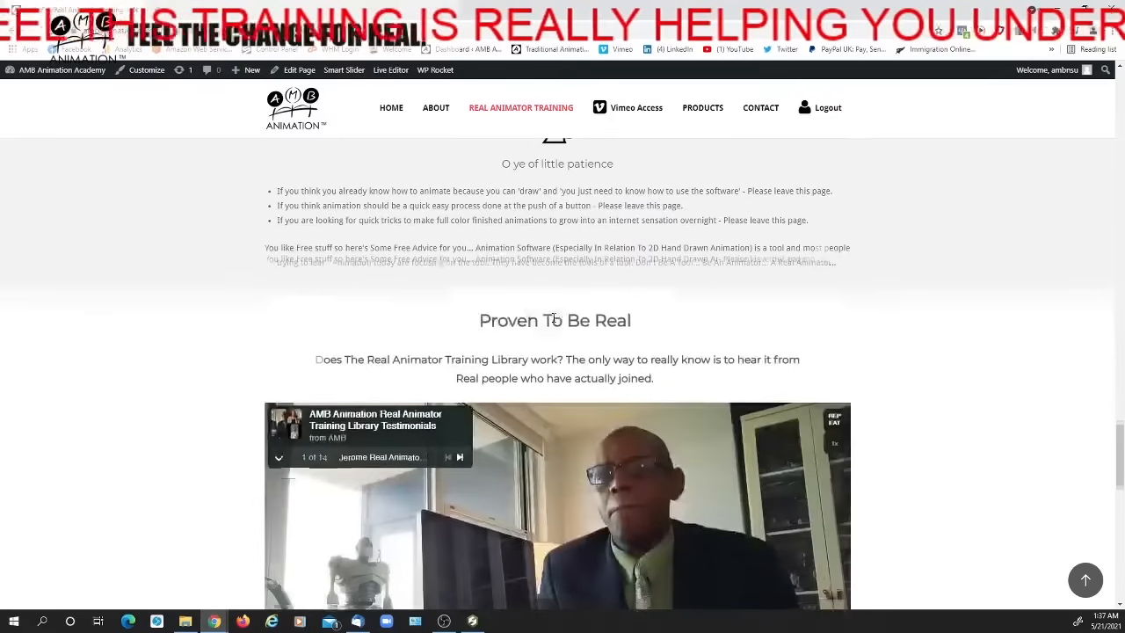
Examine the Proven To Be Real section, expanding the testimonial video list to view its entries and collapsing it again
scroll(554, 310, "up", 3)
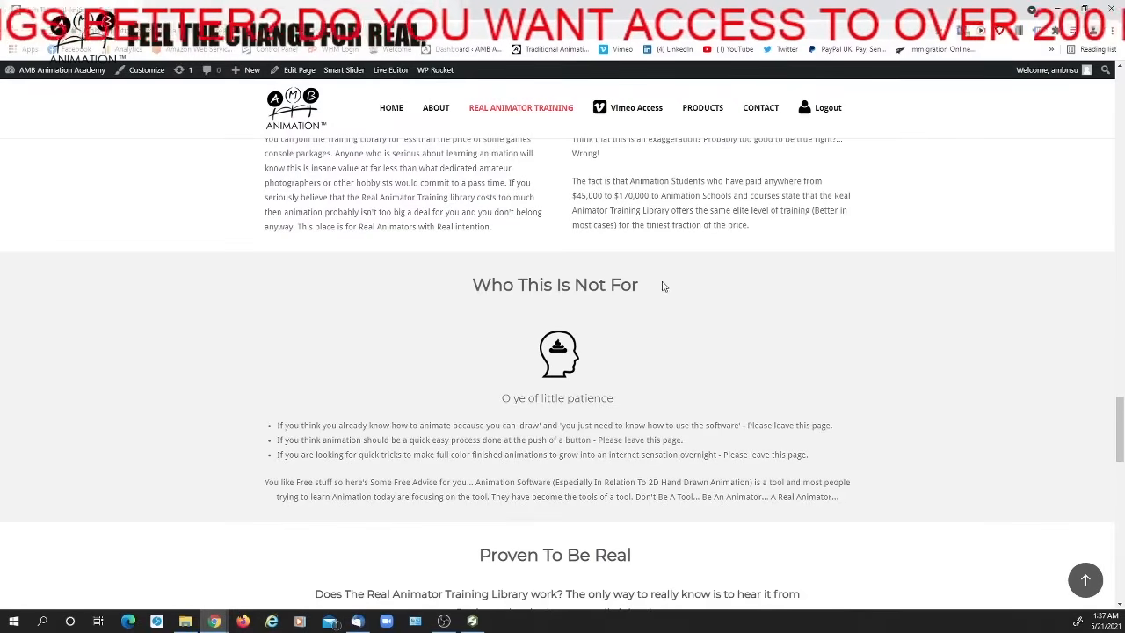
scroll(668, 294, "down", 3)
scroll(674, 299, "down", 1)
scroll(639, 288, "down", 2)
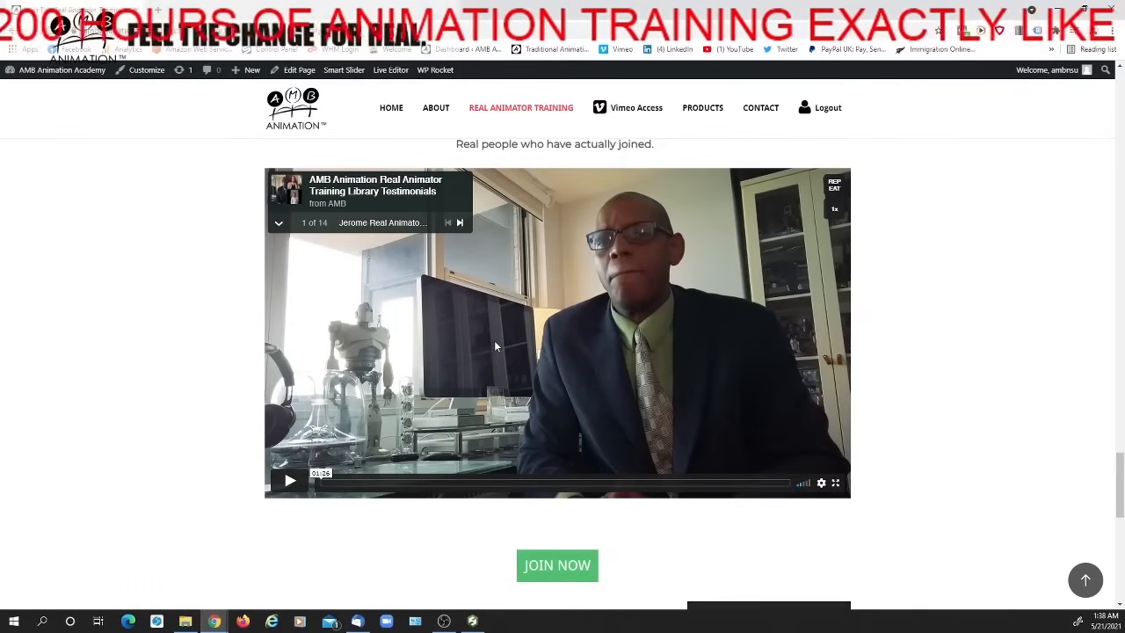
scroll(494, 343, "down", 1)
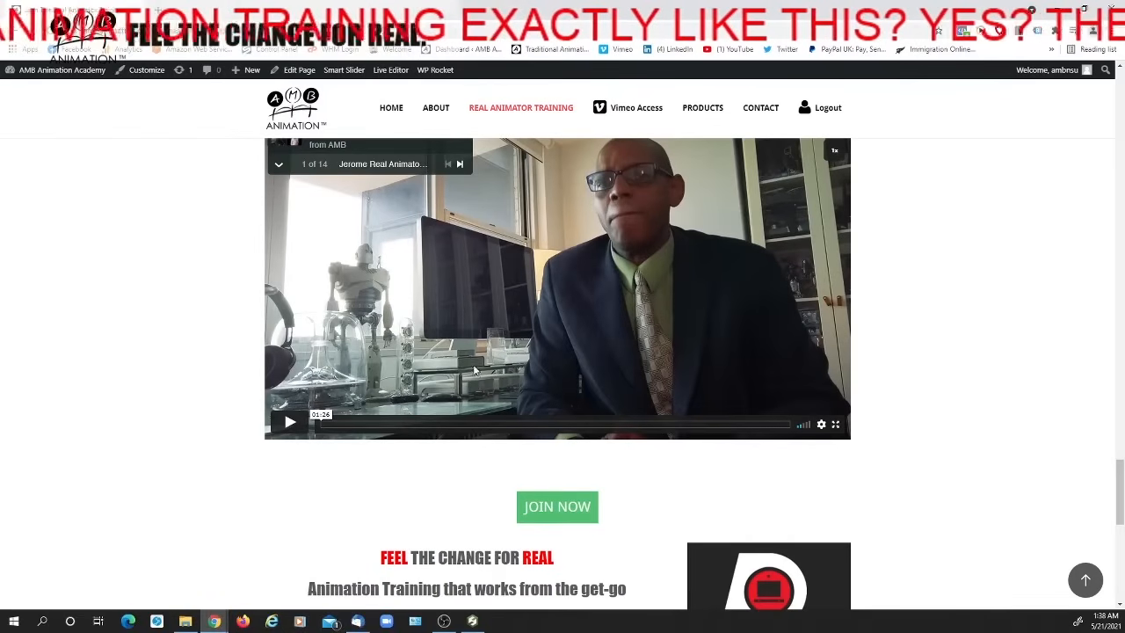
scroll(464, 285, "up", 1)
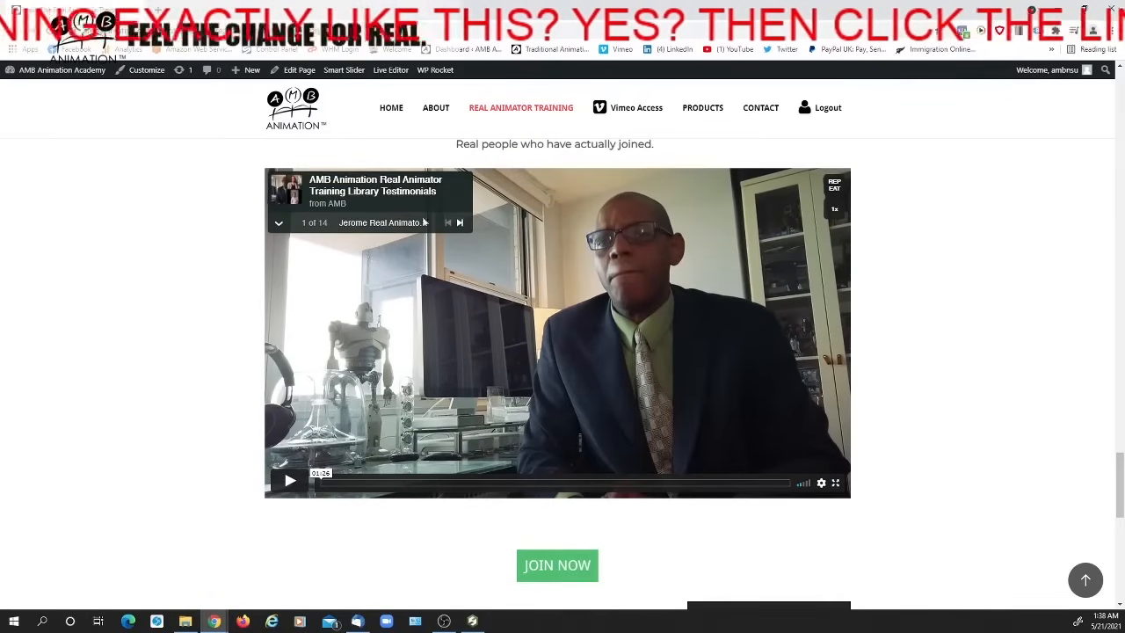
left_click(280, 226)
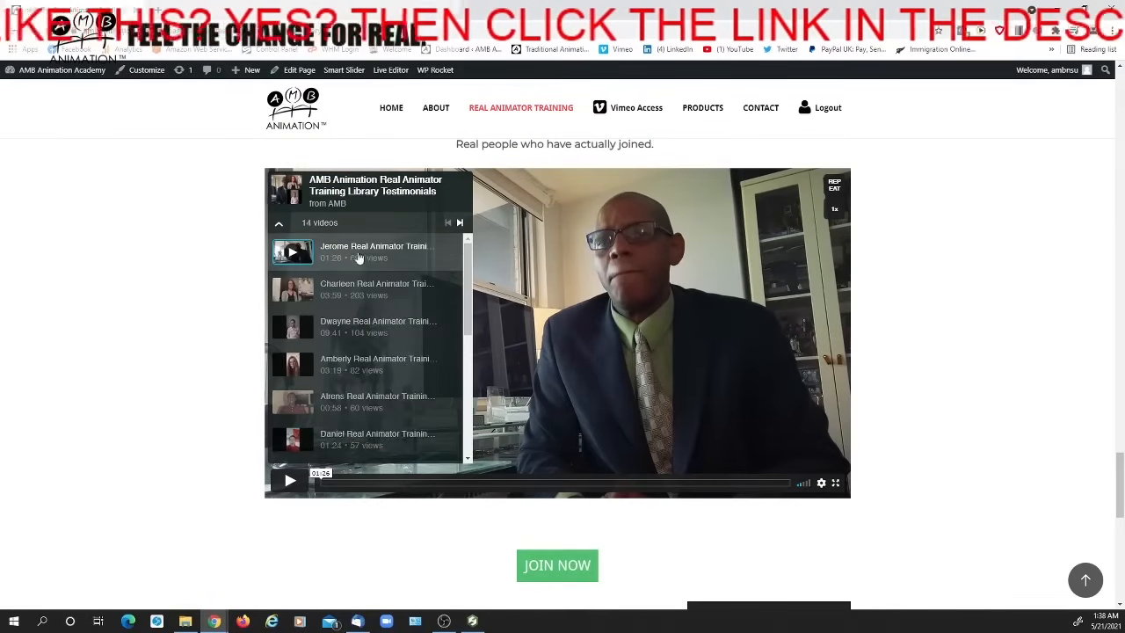
left_click_drag(466, 265, 491, 264)
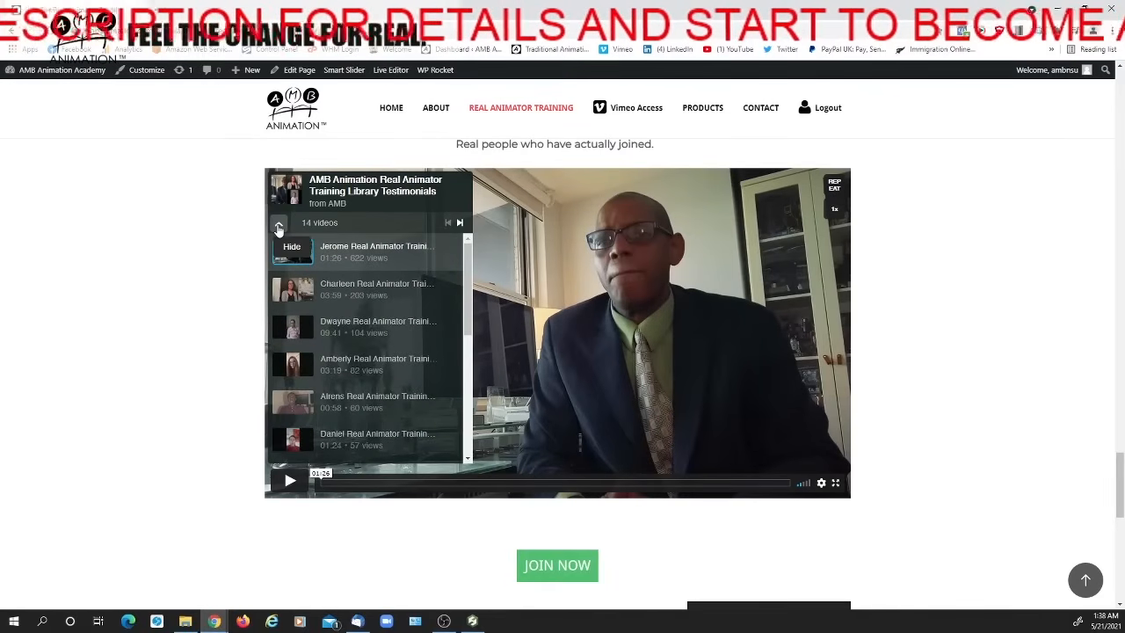
left_click(278, 227)
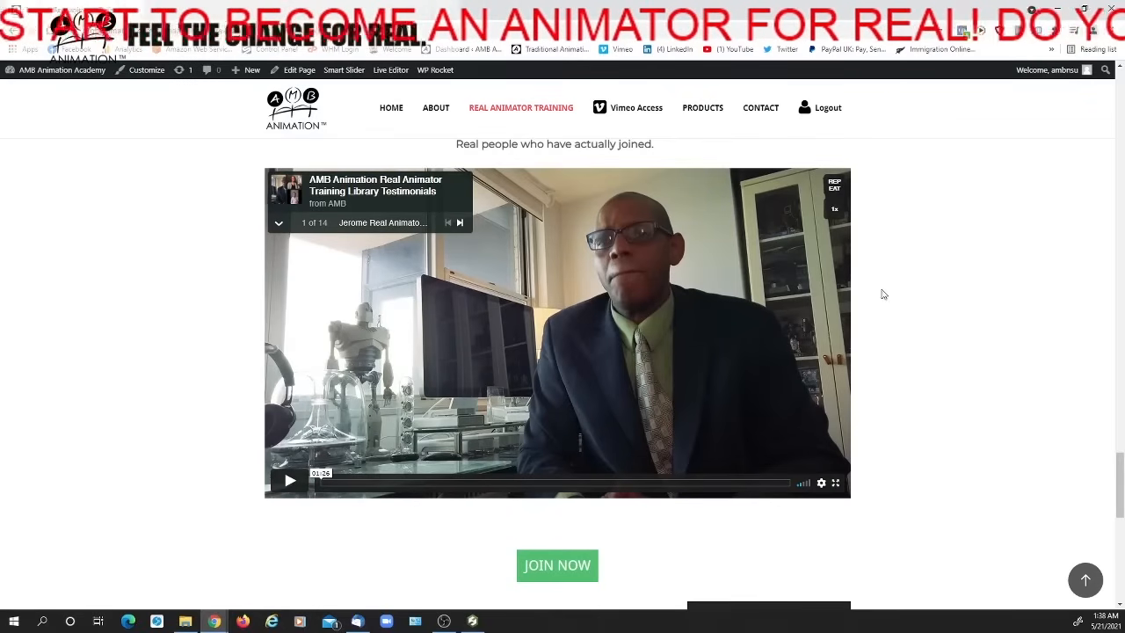
Open the Real Animator Training Library joining page from the join link in the closing Feel The Change For Real section
scroll(881, 293, "down", 2)
scroll(870, 294, "down", 1)
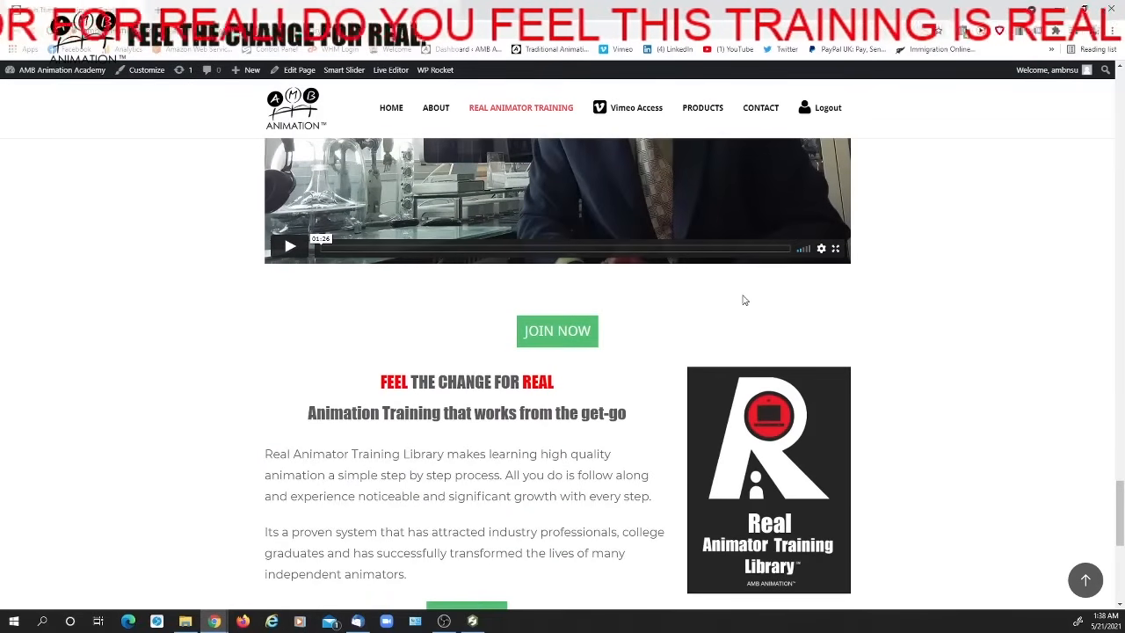
scroll(741, 299, "down", 3)
left_click(476, 334)
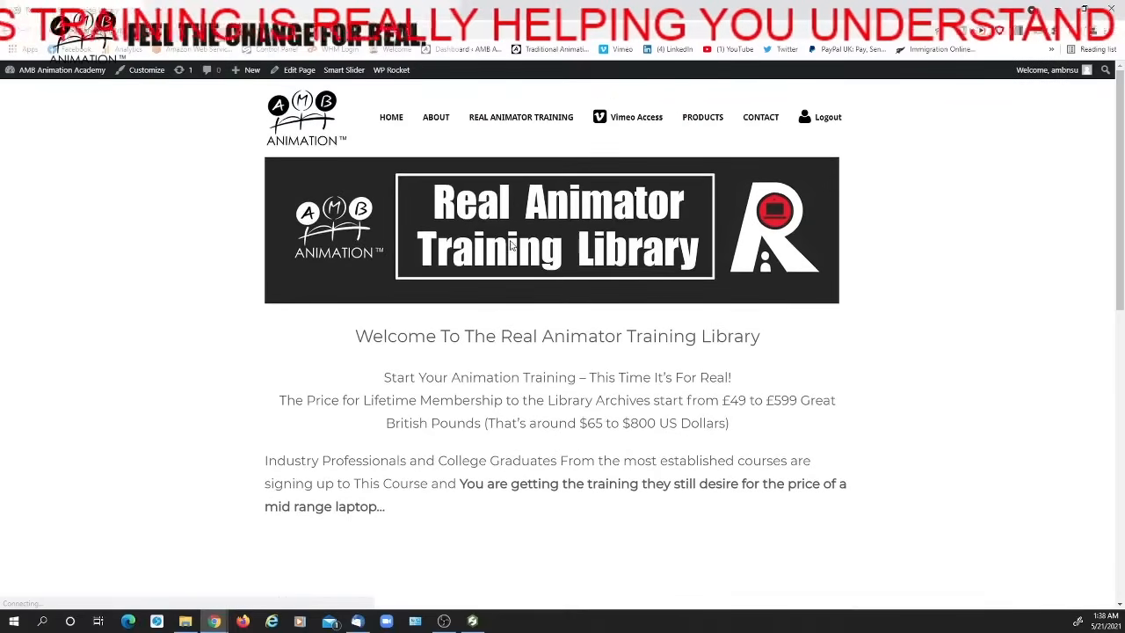
Read the joining page's lifetime membership pricing and look over the feedback video and the preferred area of study section
scroll(514, 253, "down", 3)
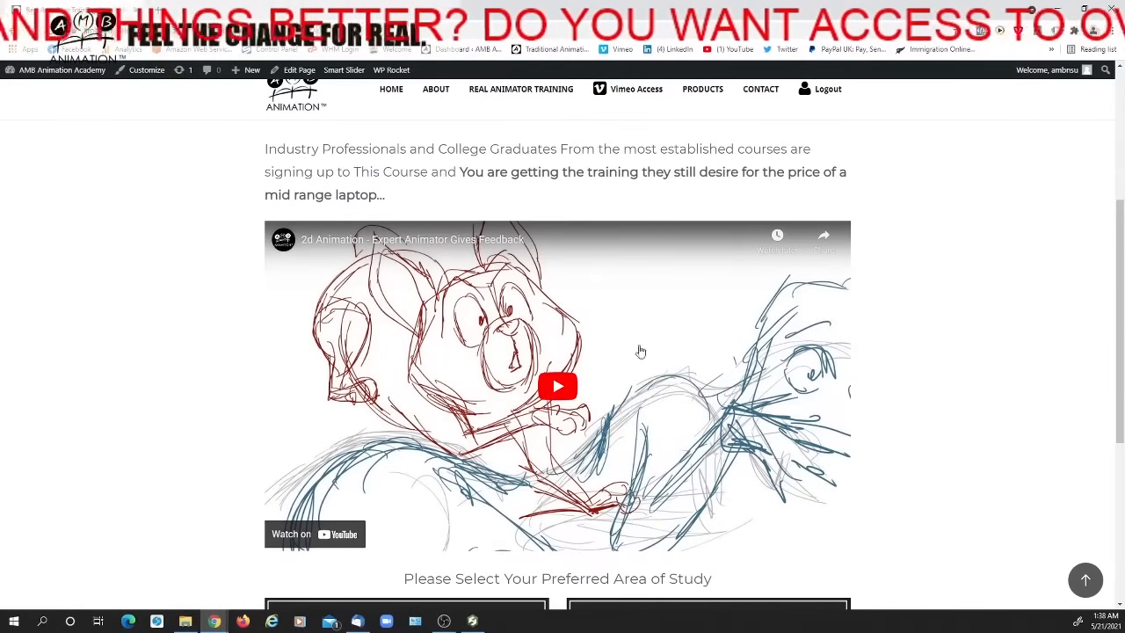
scroll(515, 345, "up", 1)
scroll(515, 346, "up", 3)
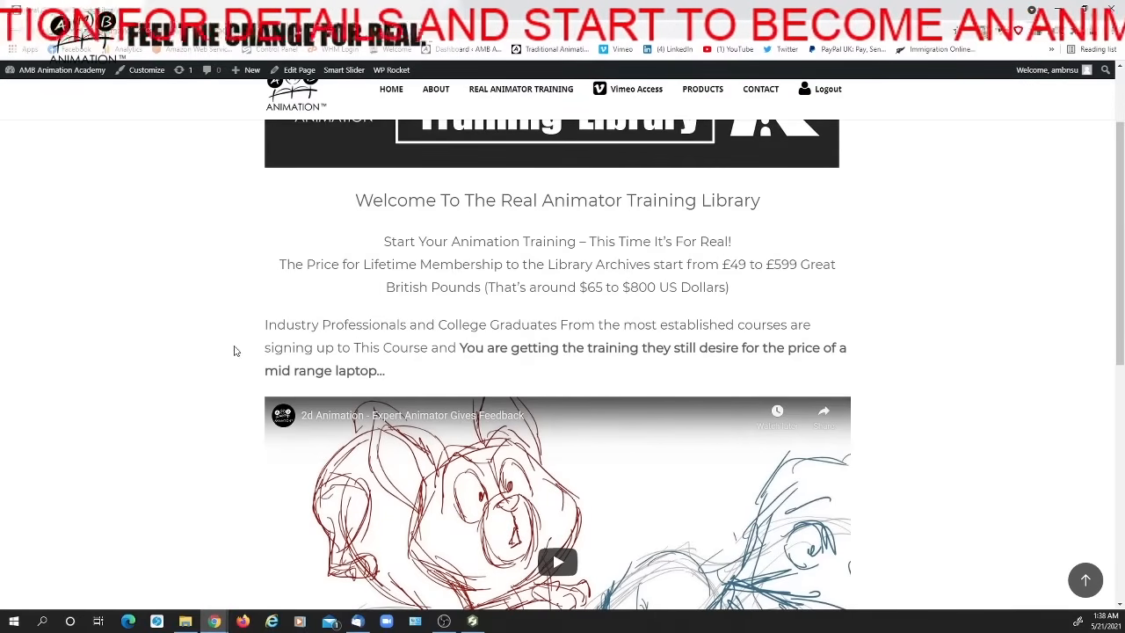
scroll(226, 360, "down", 1)
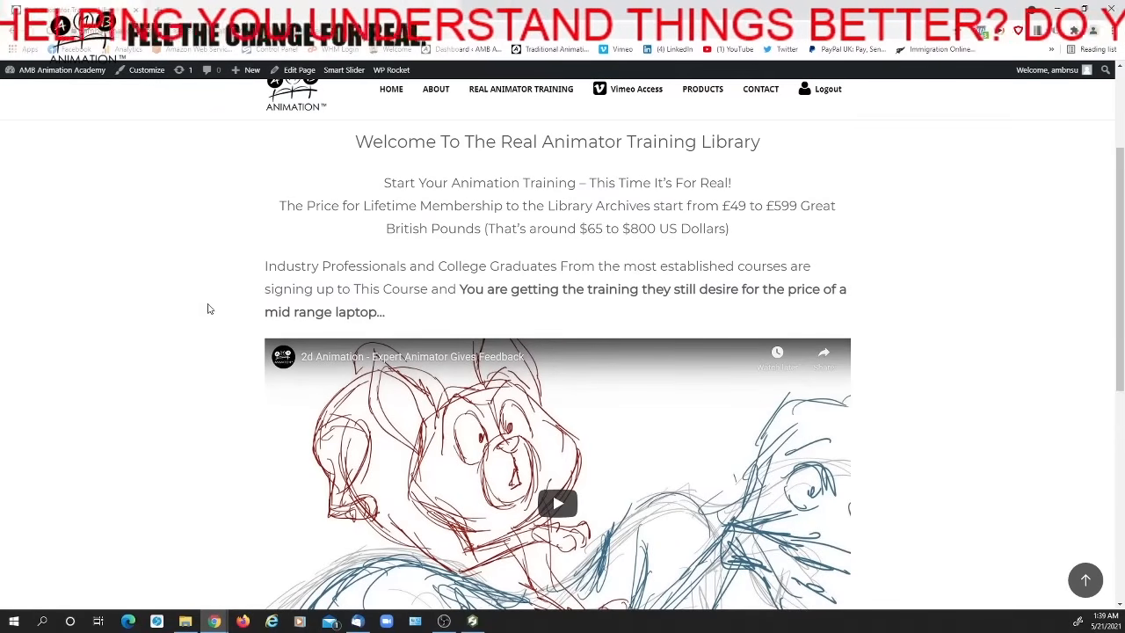
scroll(219, 301, "down", 2)
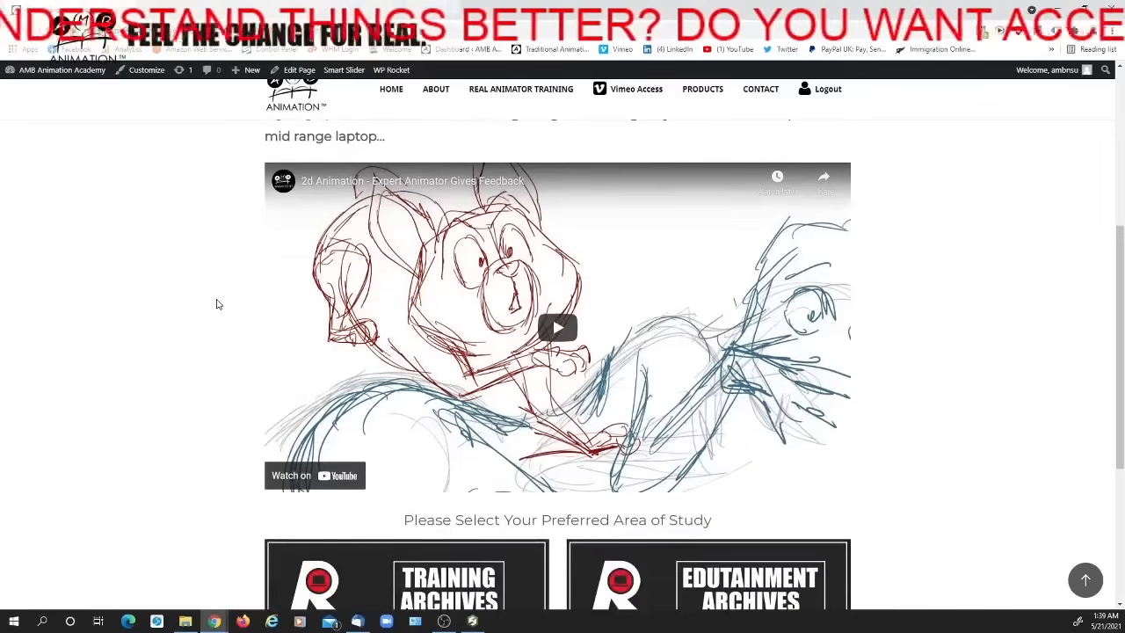
Look over the feedback video on the joining page and open the Training Archives from the preferred area of study section
scroll(219, 304, "up", 1)
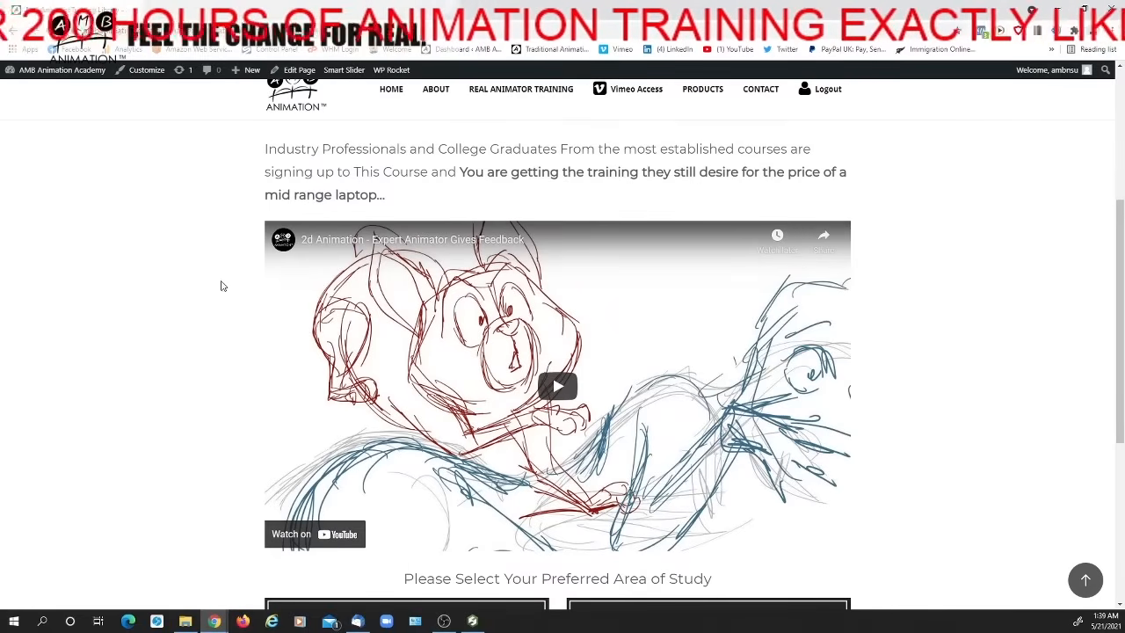
scroll(224, 284, "down", 1)
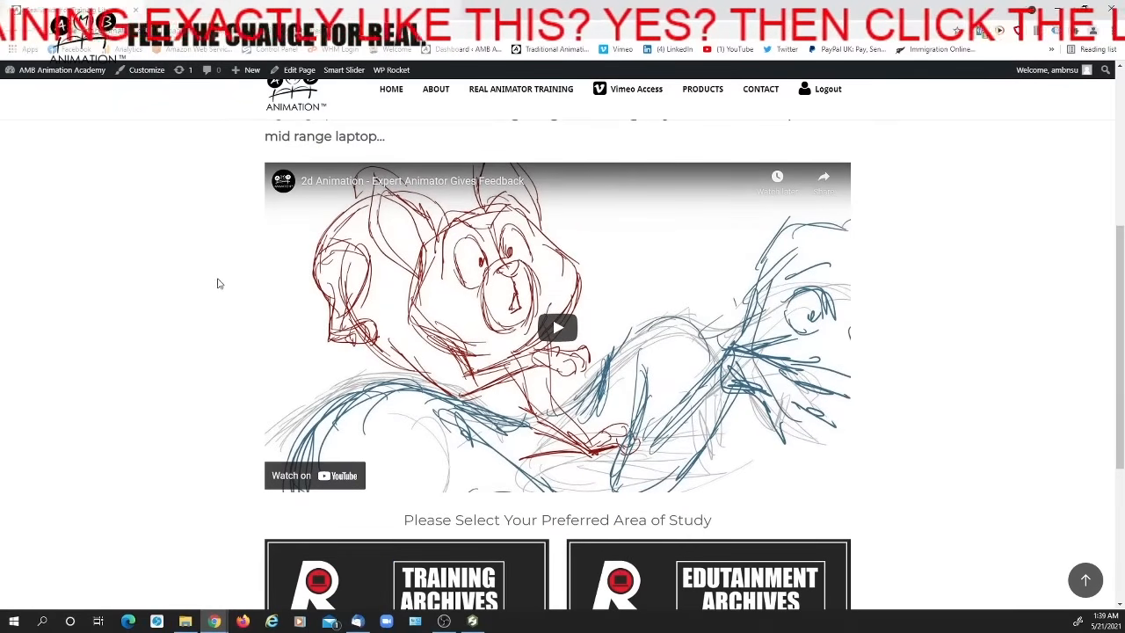
scroll(225, 294, "down", 1)
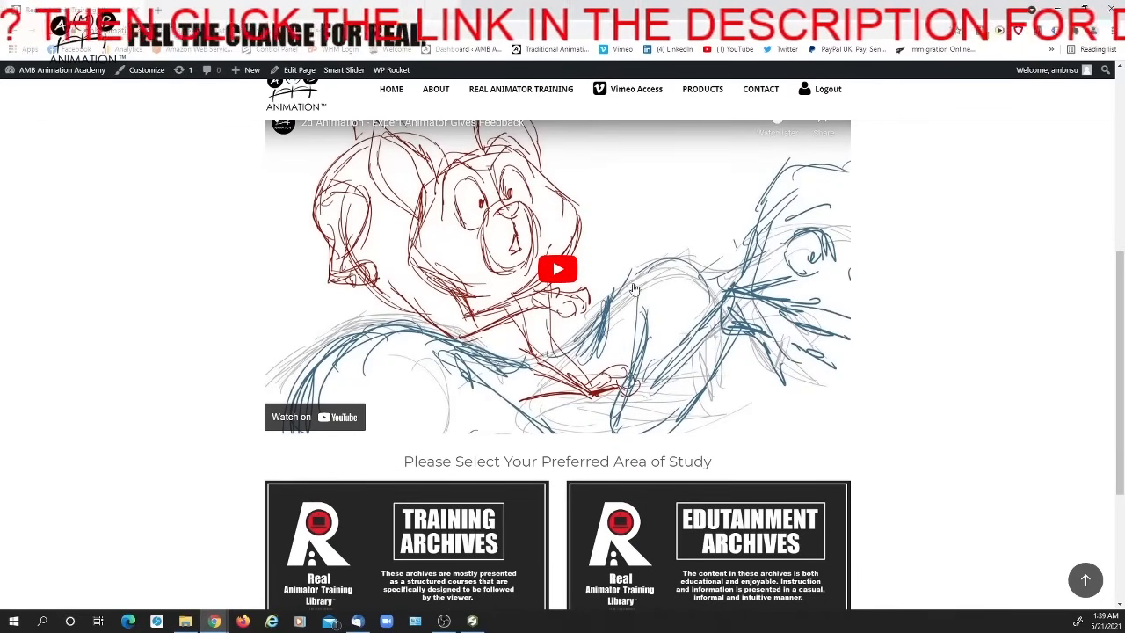
scroll(628, 281, "up", 1)
scroll(629, 282, "down", 1)
scroll(628, 283, "down", 1)
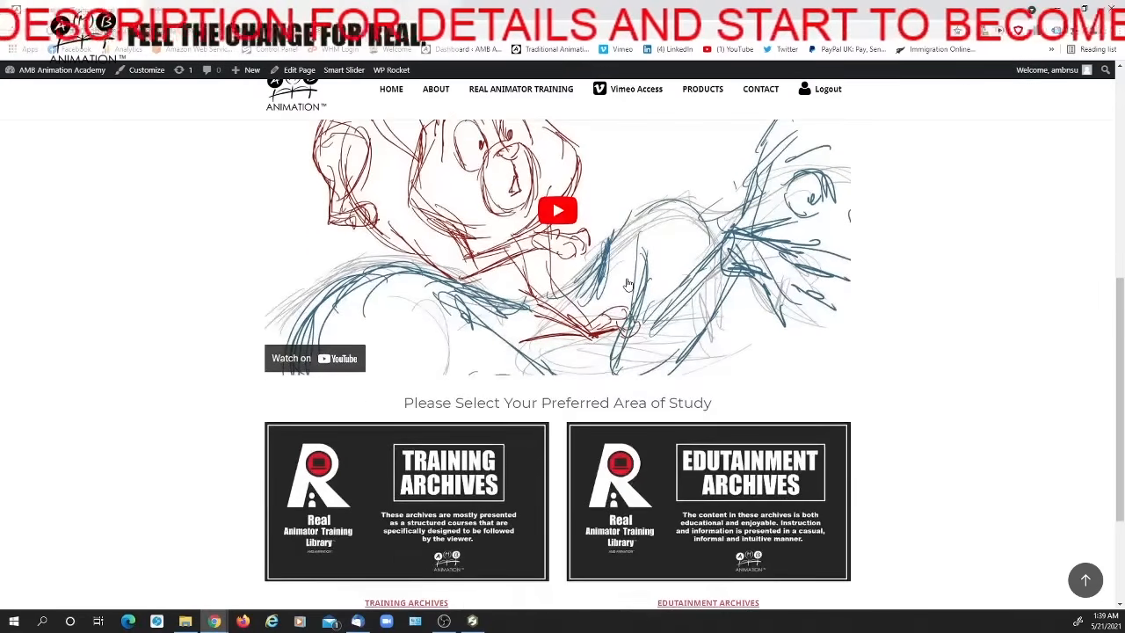
scroll(627, 283, "down", 3)
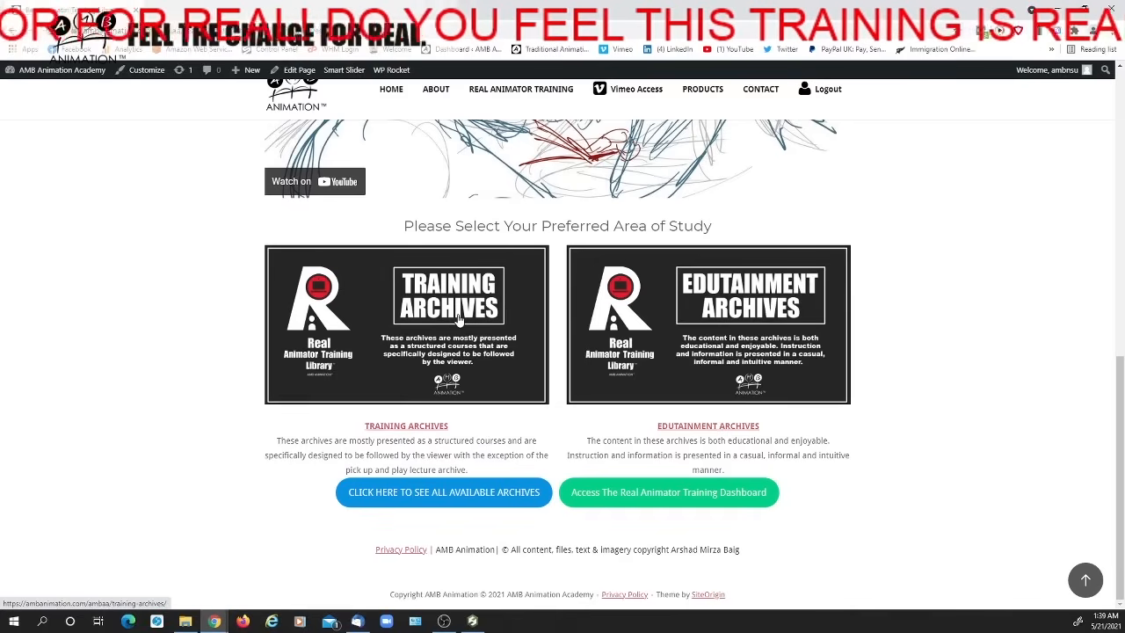
left_click(457, 319)
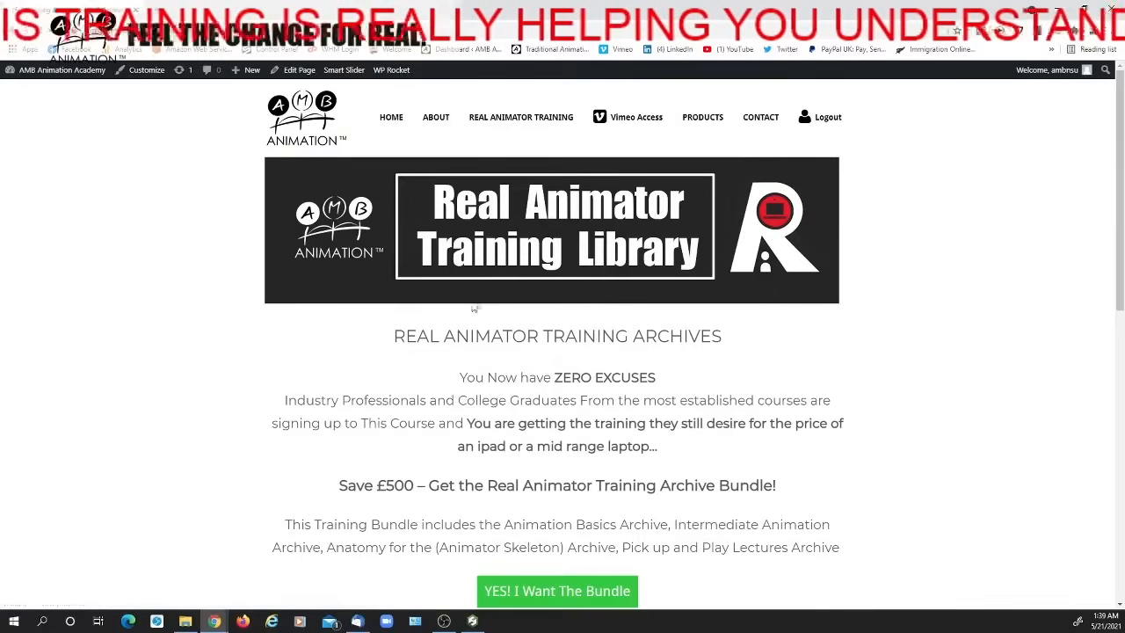
Look over the bundle offer and the individual archive courses listed on the Real Animator Training Archives page
scroll(473, 308, "down", 4)
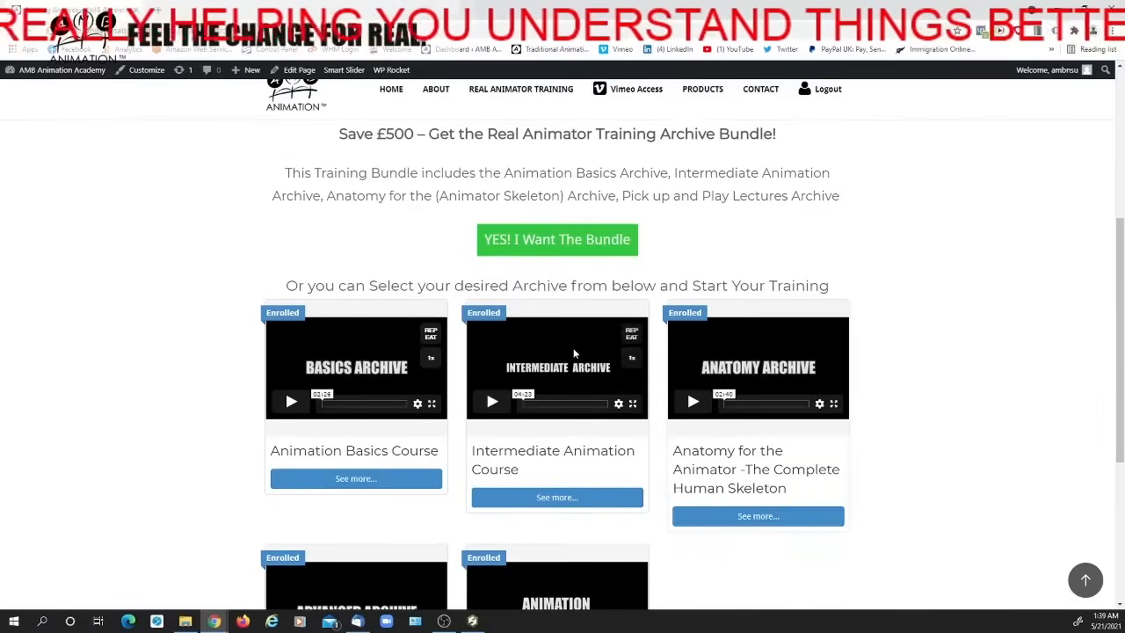
scroll(574, 354, "down", 1)
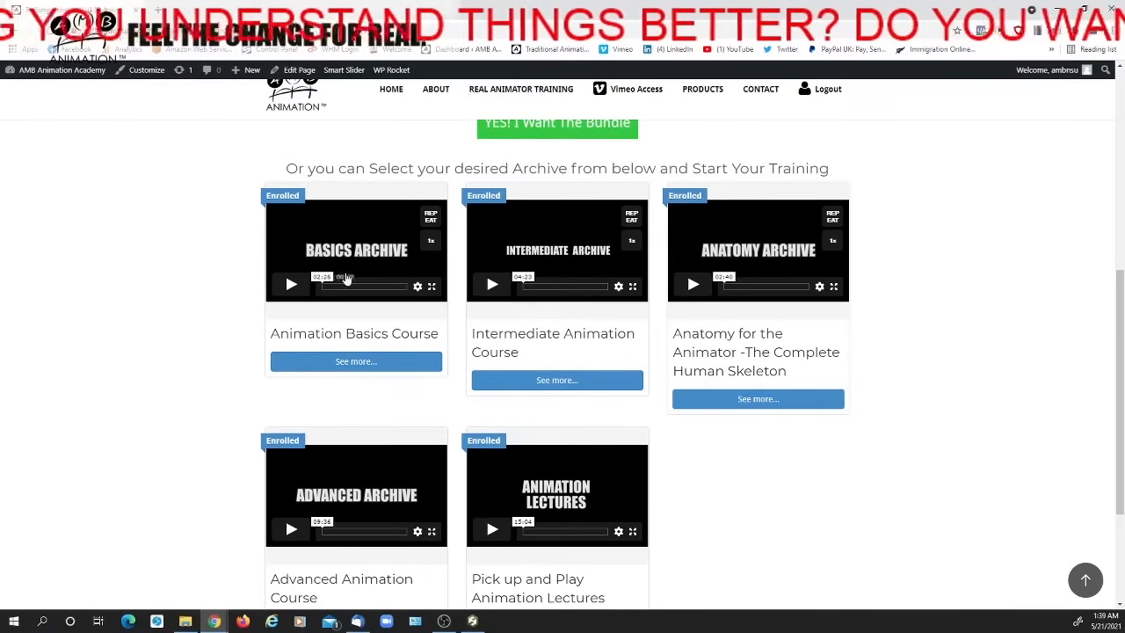
scroll(452, 303, "up", 1)
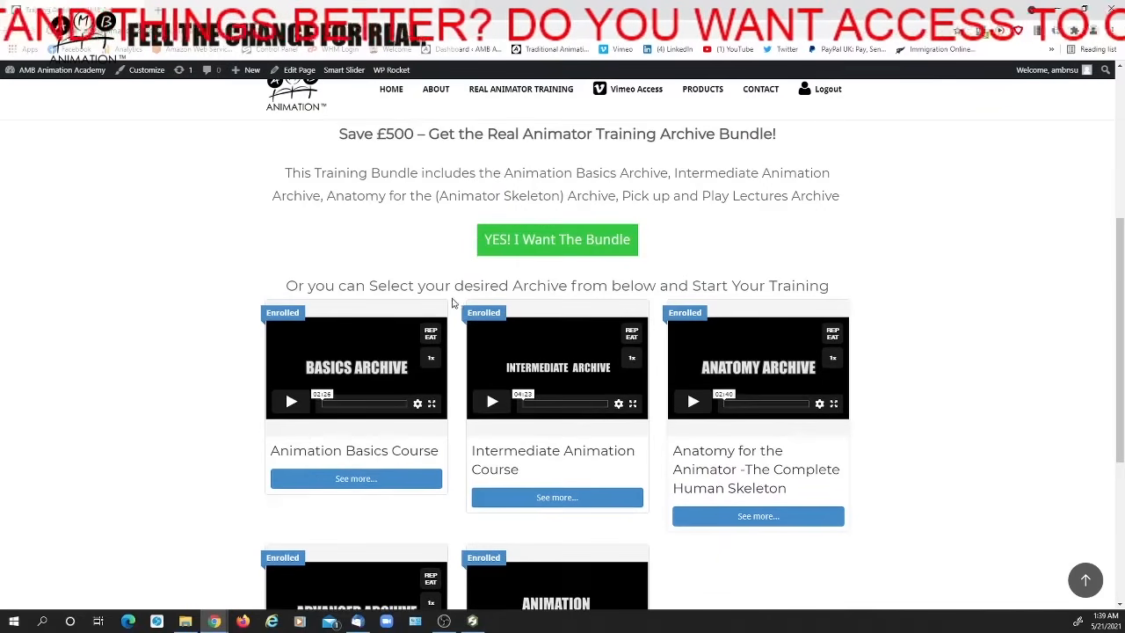
scroll(453, 303, "down", 2)
Switch to Storyboard Pro, scrub through the inked turnaround with hair in sequence 6, and return to the training archives page
left_click(473, 620)
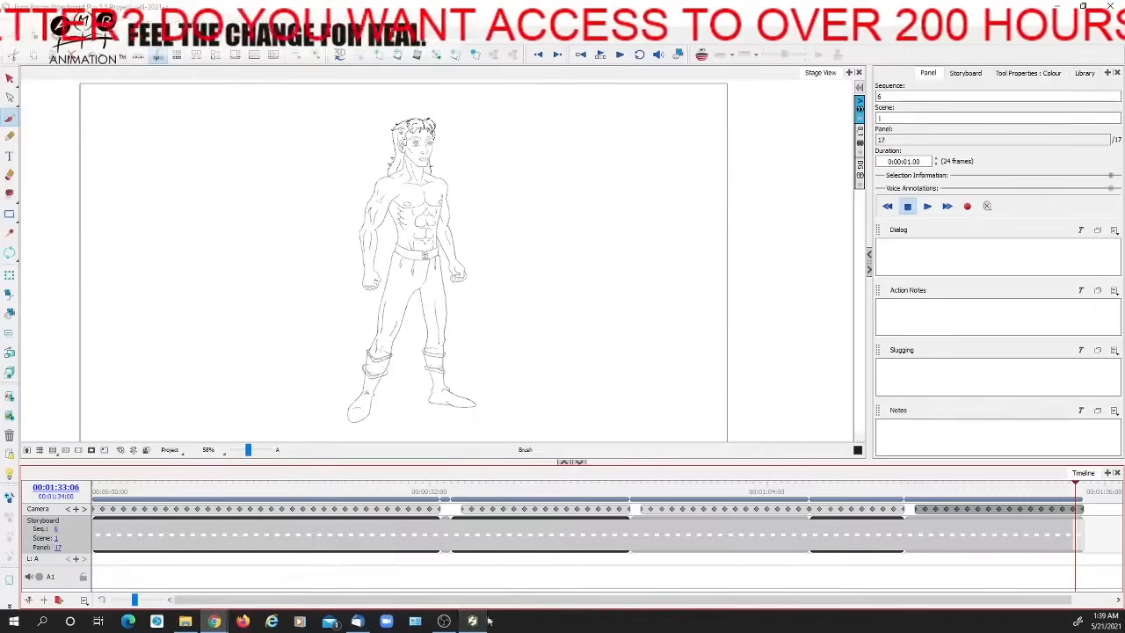
mouse_move(942, 488)
left_mouse_down()
mouse_move(834, 489)
mouse_move(1066, 492)
left_mouse_up()
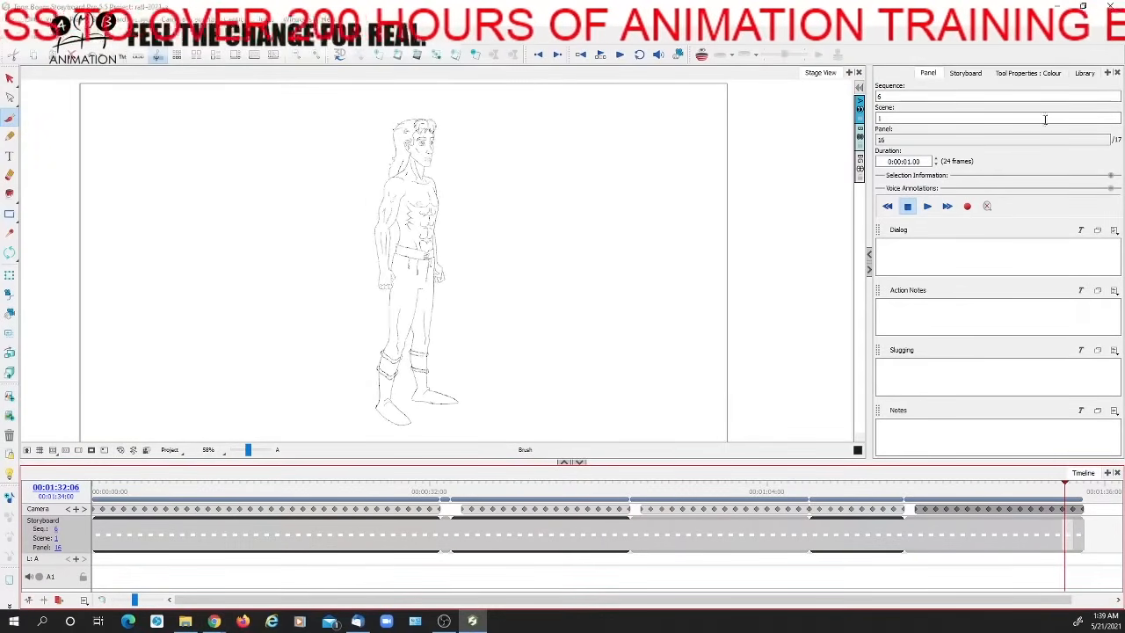
left_click(1061, 6)
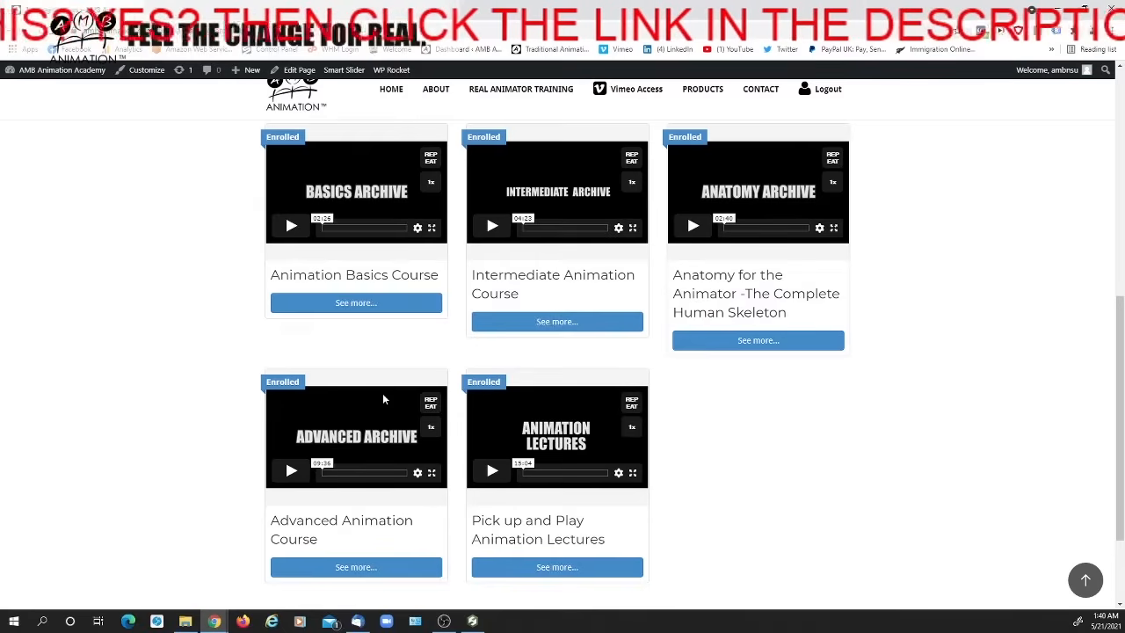
Review the archive course list, replay the sequence 6 turnaround by scrubbing in Storyboard Pro, and return to the website
scroll(400, 290, "up", 1)
scroll(401, 290, "down", 1)
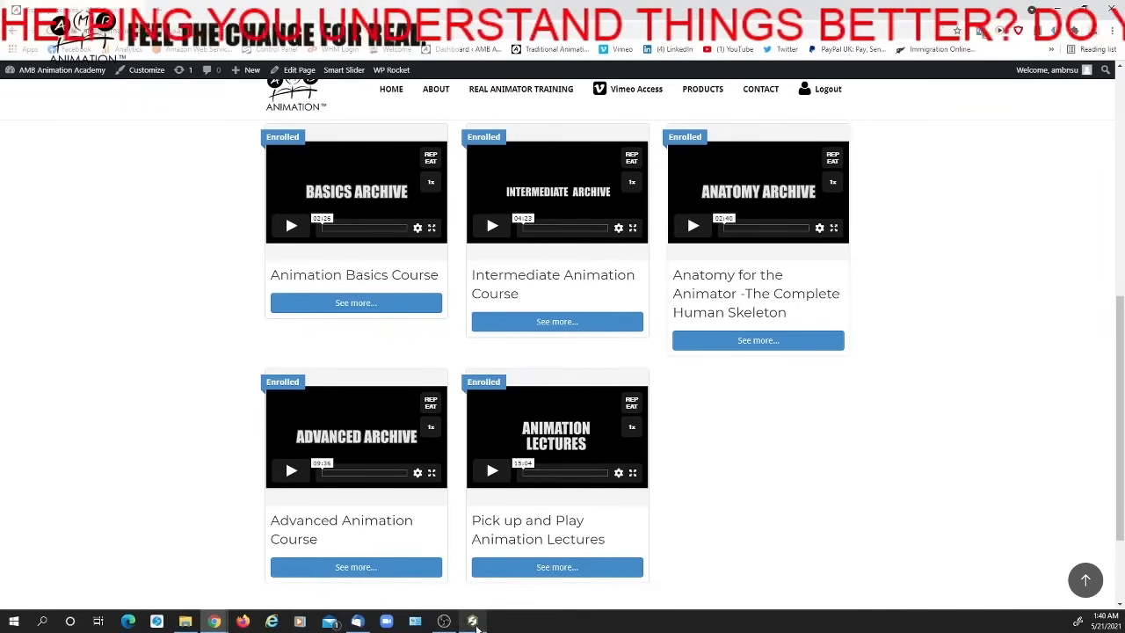
left_click(472, 621)
mouse_move(975, 482)
left_mouse_down()
mouse_move(916, 481)
mouse_move(1059, 482)
mouse_move(635, 483)
mouse_move(753, 482)
mouse_move(814, 497)
mouse_move(1068, 482)
left_mouse_up()
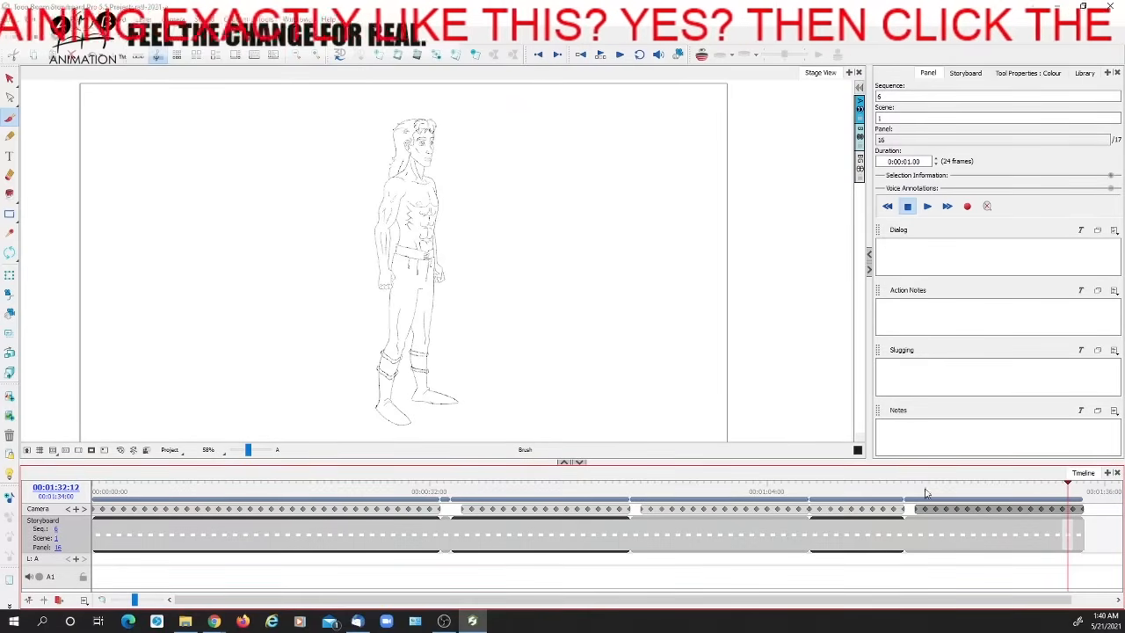
left_click(1055, 7)
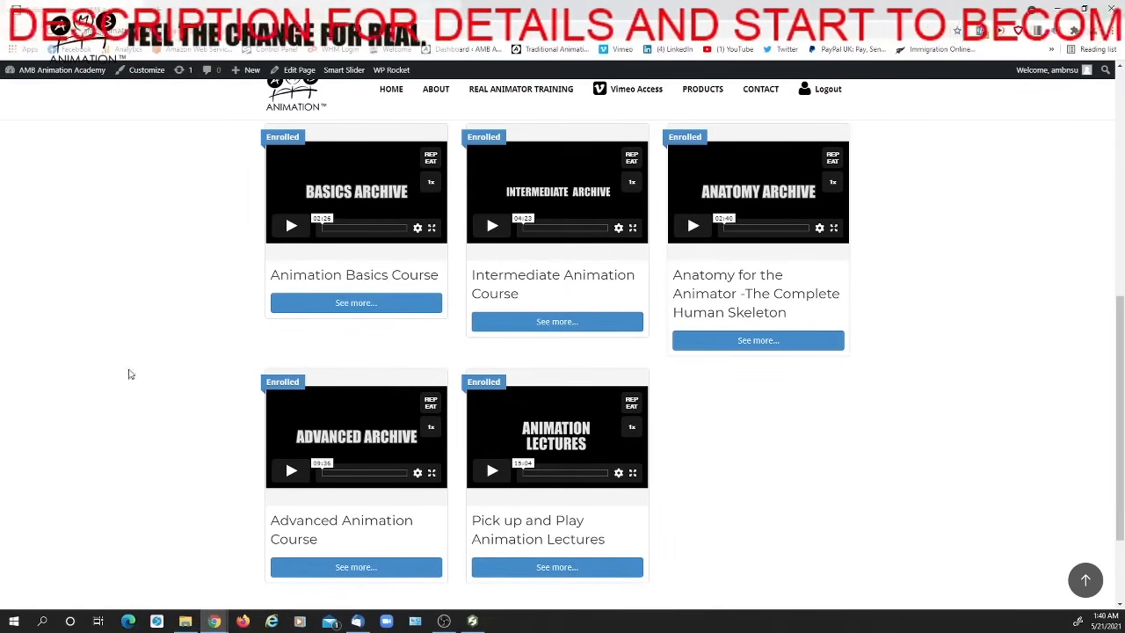
Read the Training Archive Bundle offer and compare what it includes with the separate archive courses listed below it
scroll(176, 376, "up", 2)
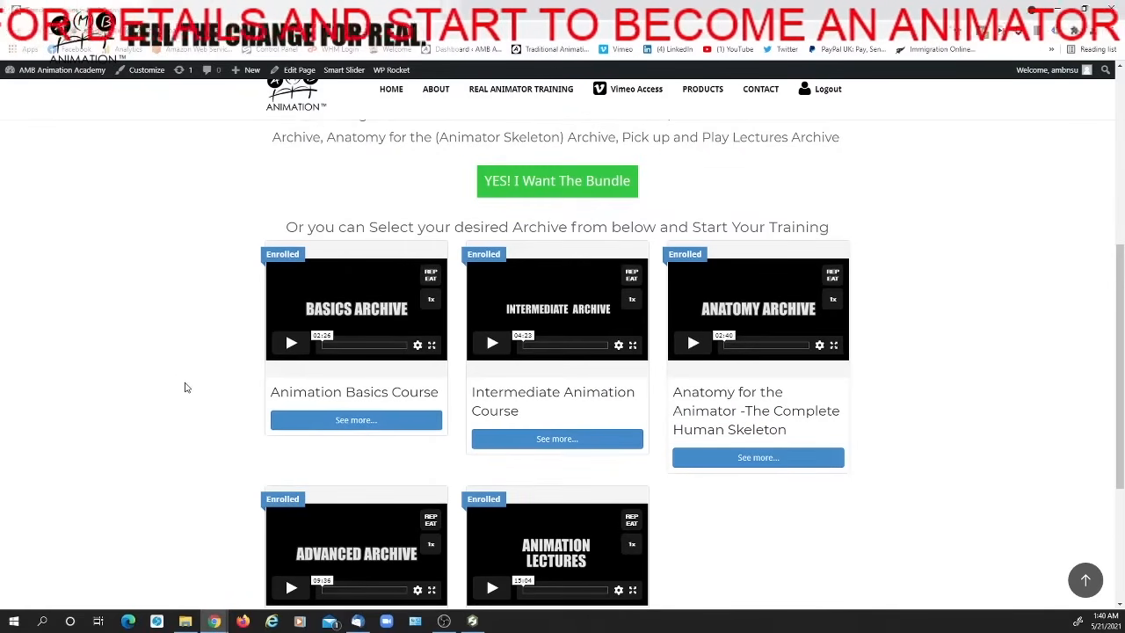
scroll(183, 392, "down", 1)
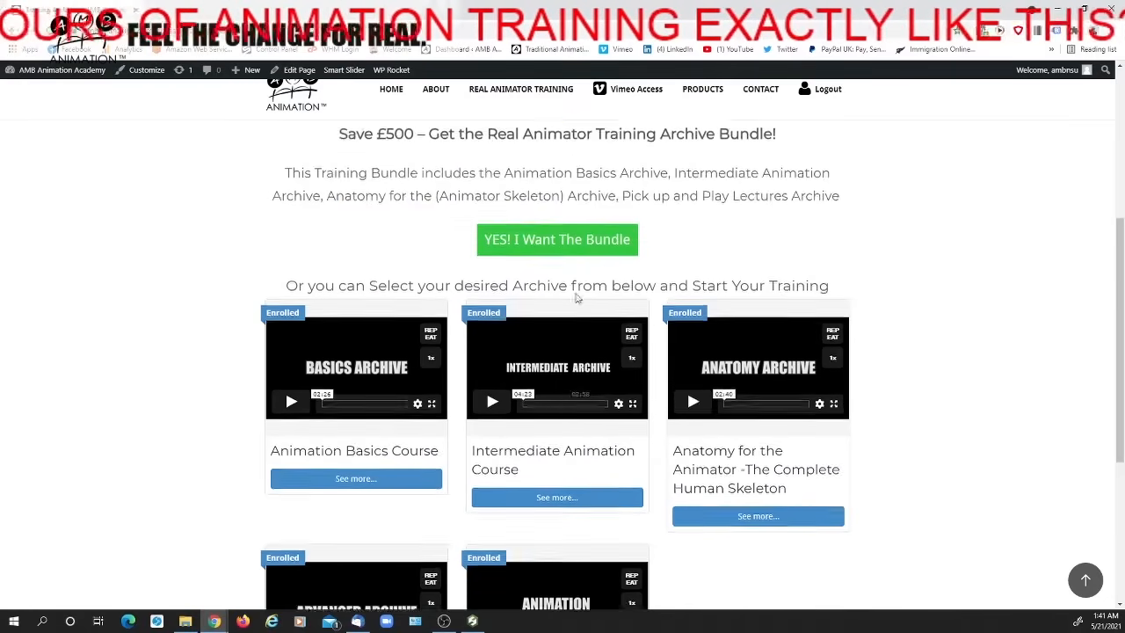
scroll(583, 299, "up", 1)
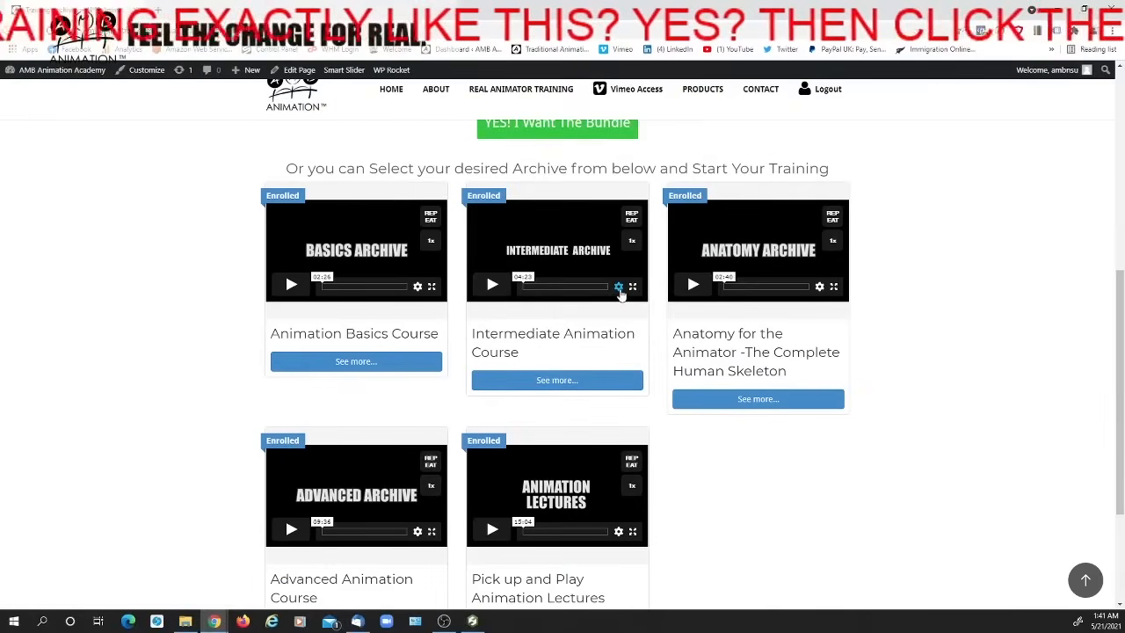
scroll(621, 290, "up", 1)
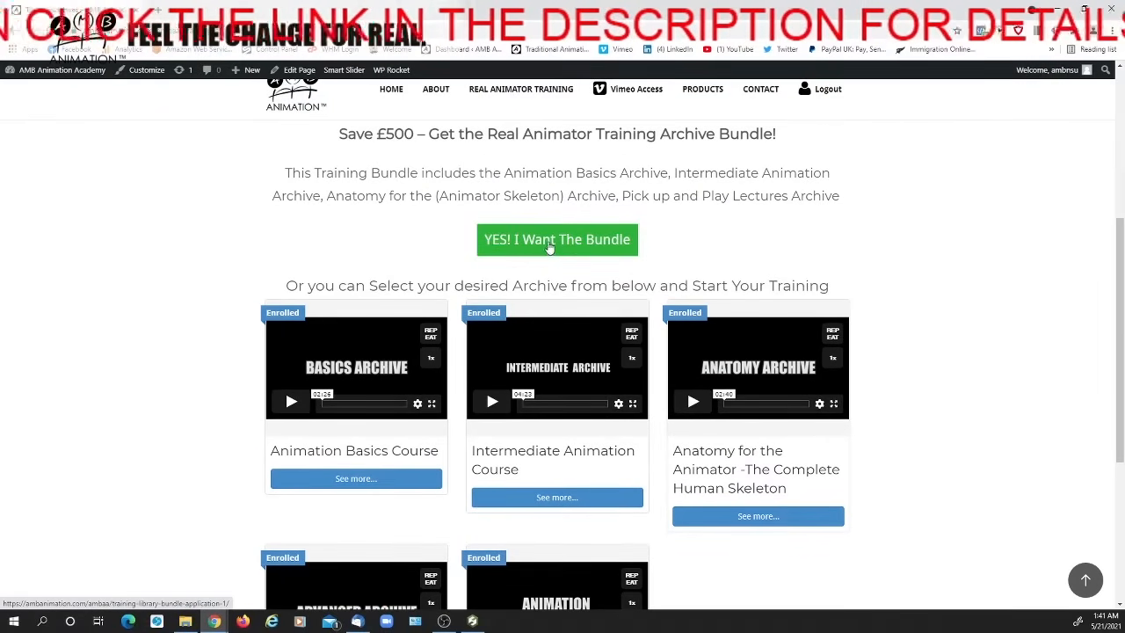
scroll(550, 247, "down", 1)
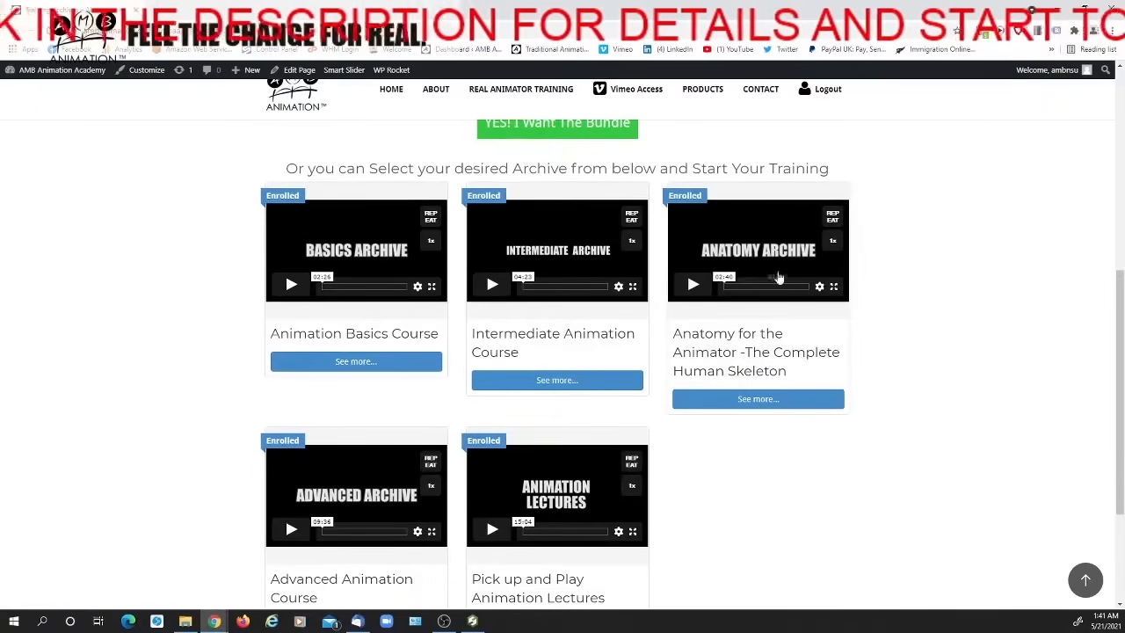
scroll(778, 278, "down", 1)
scroll(273, 364, "up", 4)
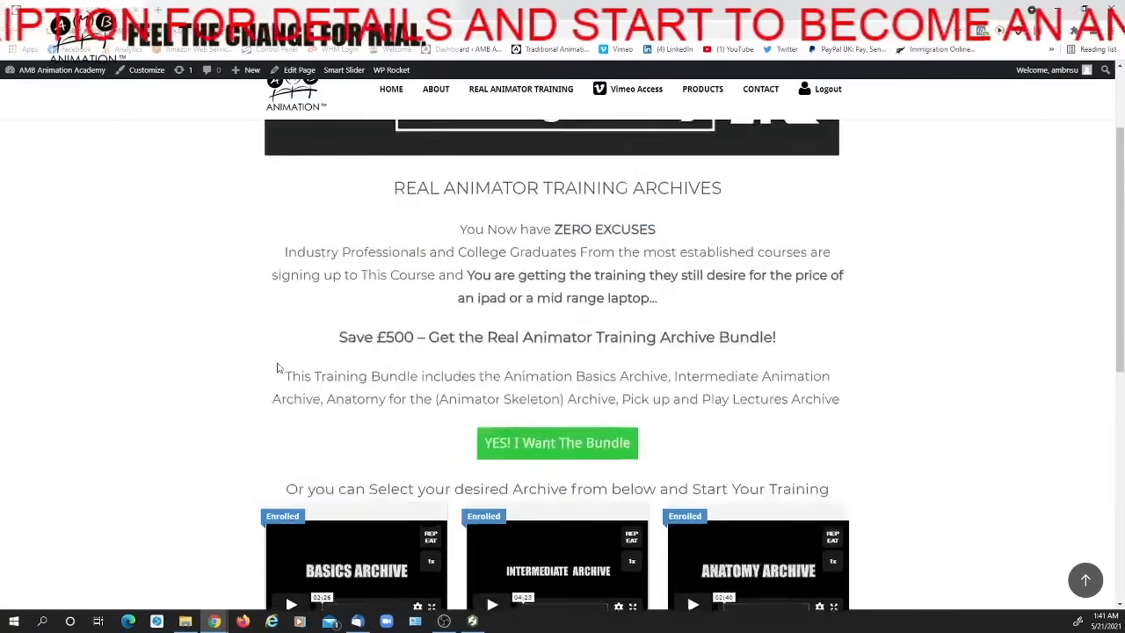
scroll(277, 367, "up", 2)
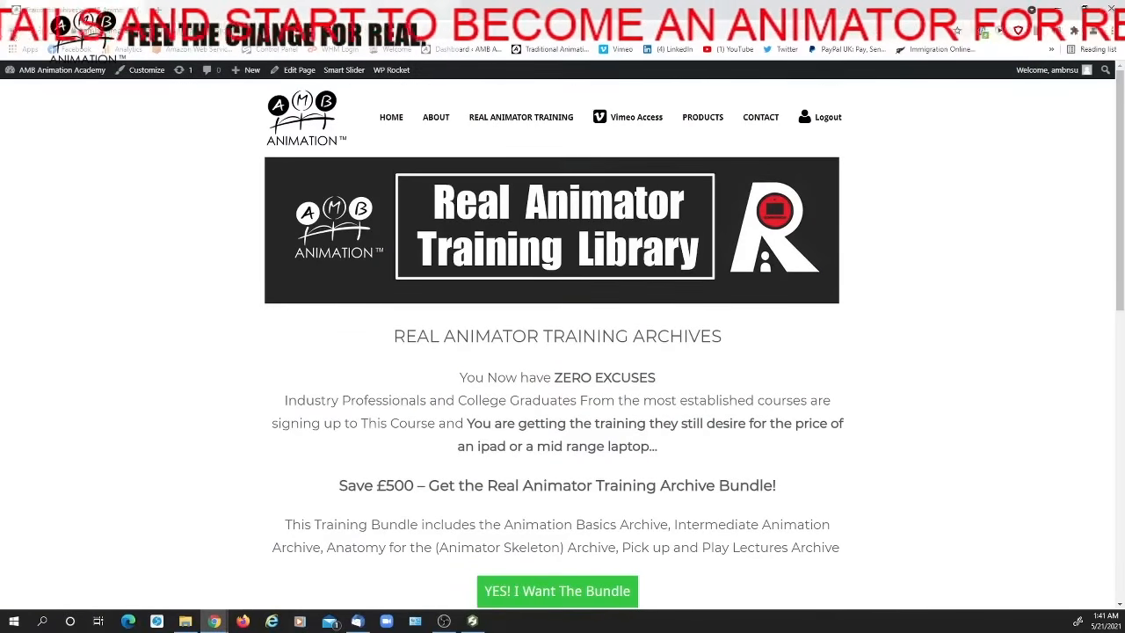
Go back to the joining page, open the Edutainment Archives, and look over the live session archives offered there
left_click(12, 31)
scroll(471, 321, "down", 8)
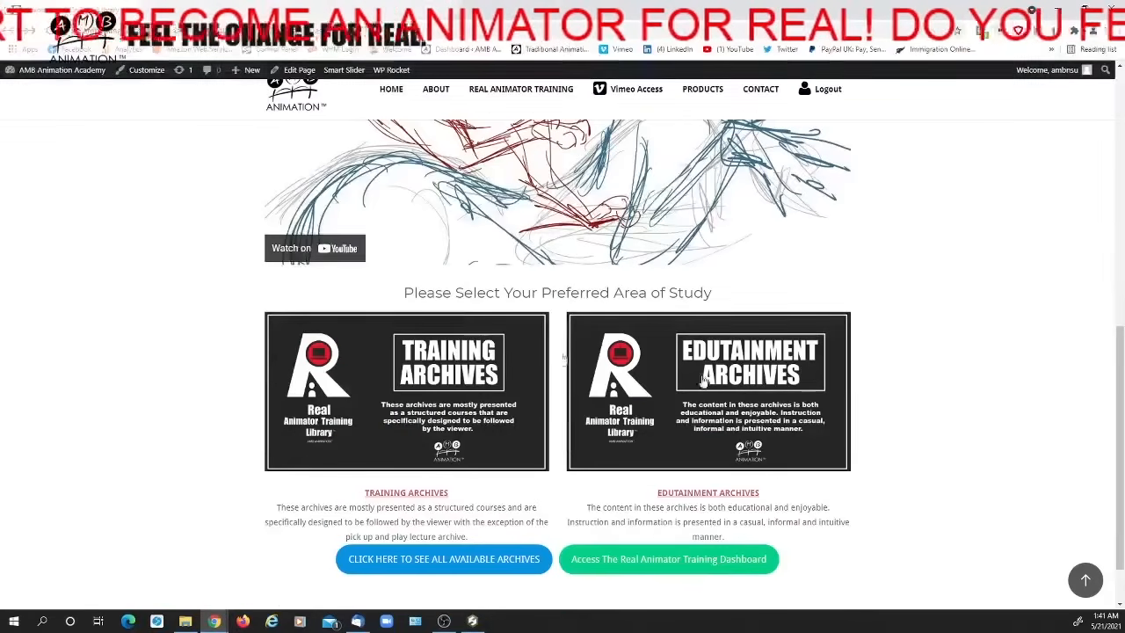
left_click(767, 385)
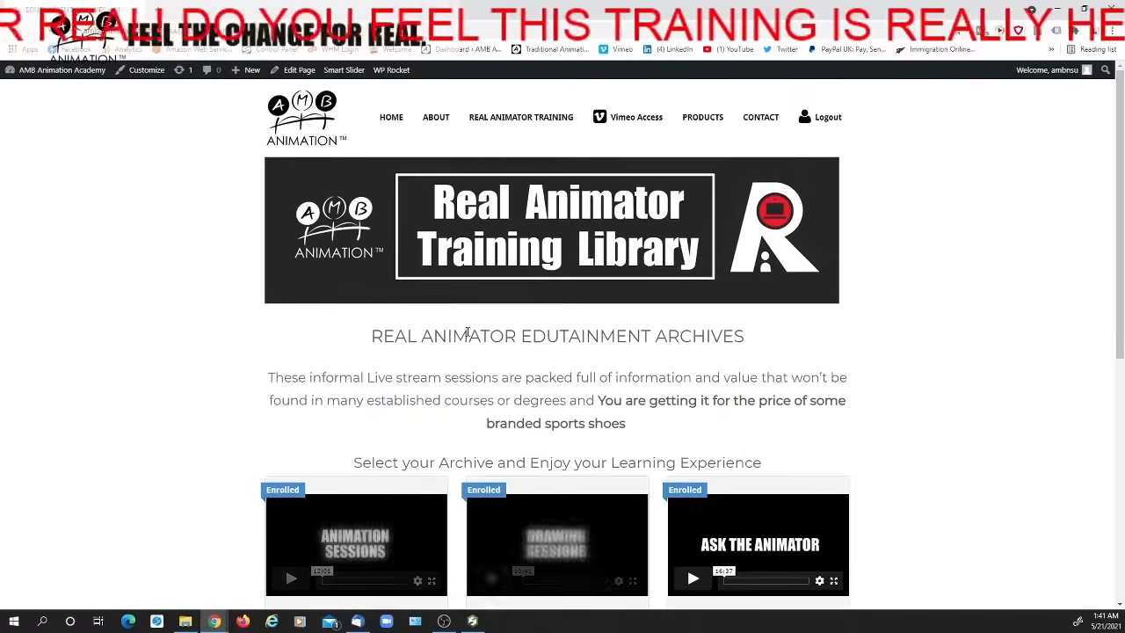
scroll(466, 333, "down", 2)
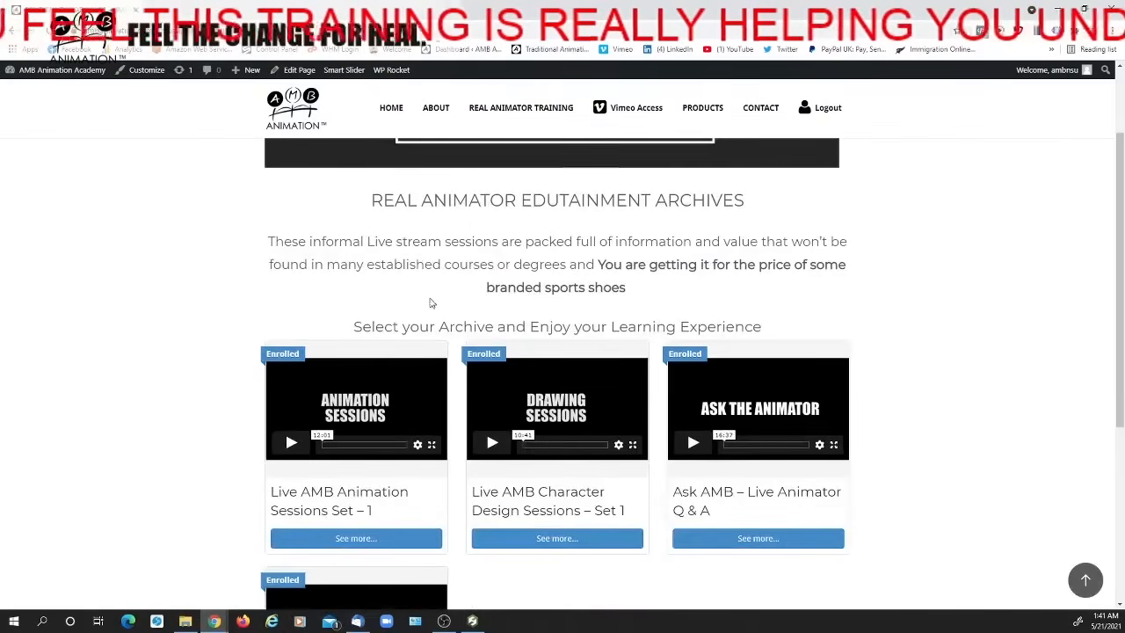
scroll(430, 310, "down", 1)
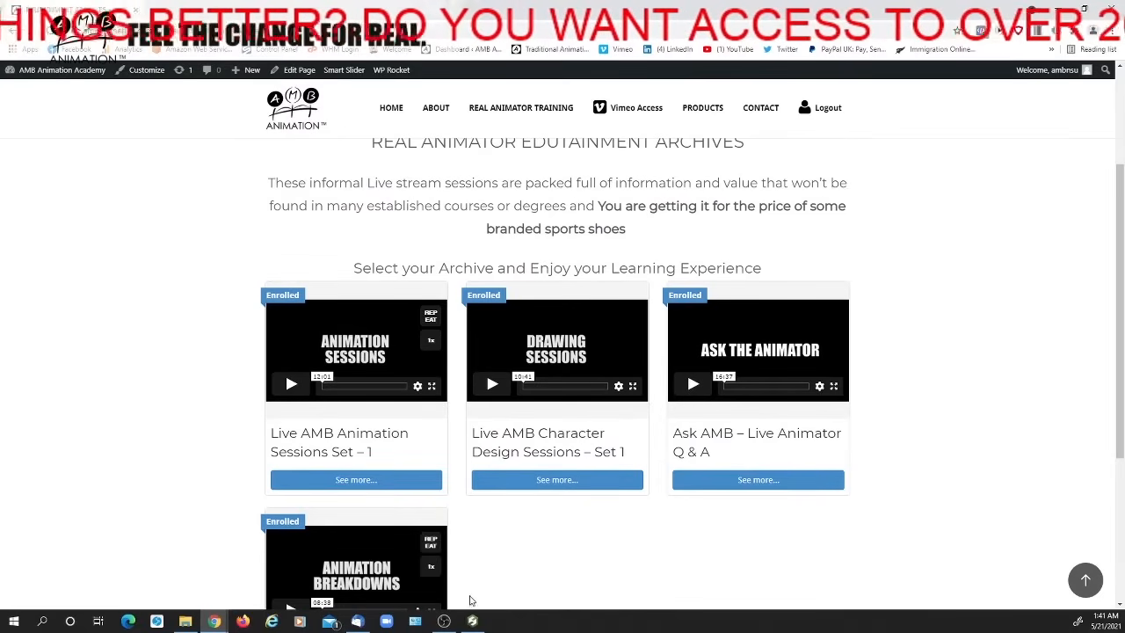
Switch to Storyboard Pro, scrub the timeline back to panel 9 of sequence 5, and return to the Edutainment Archives page
left_click(473, 622)
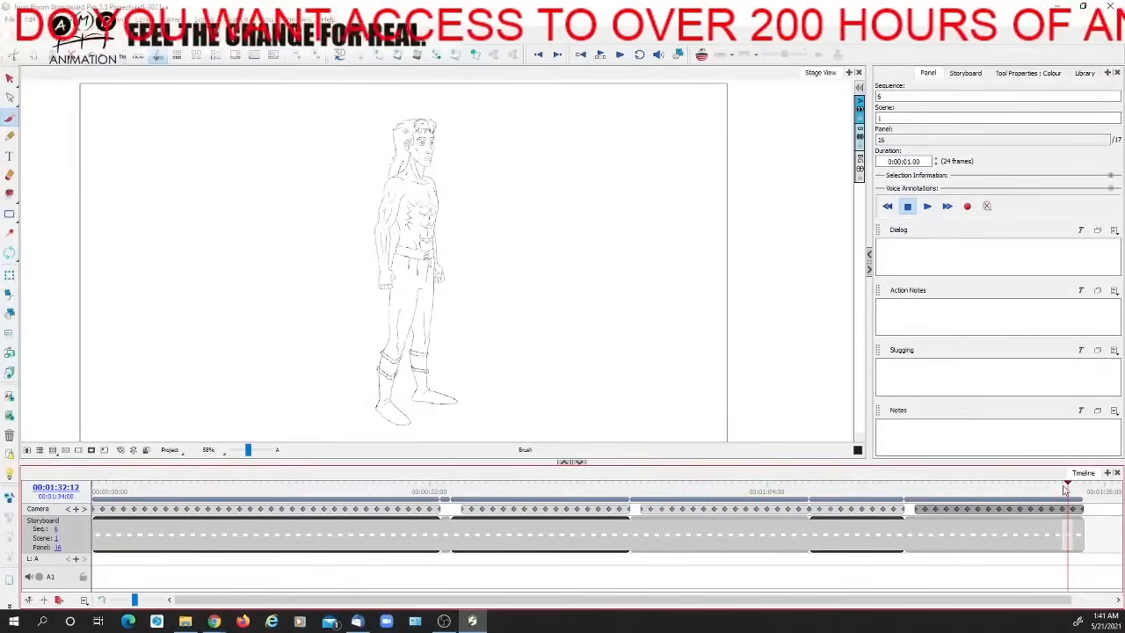
left_click(991, 498)
mouse_move(990, 498)
left_mouse_down()
mouse_move(917, 499)
mouse_move(1032, 508)
mouse_move(900, 508)
left_mouse_up()
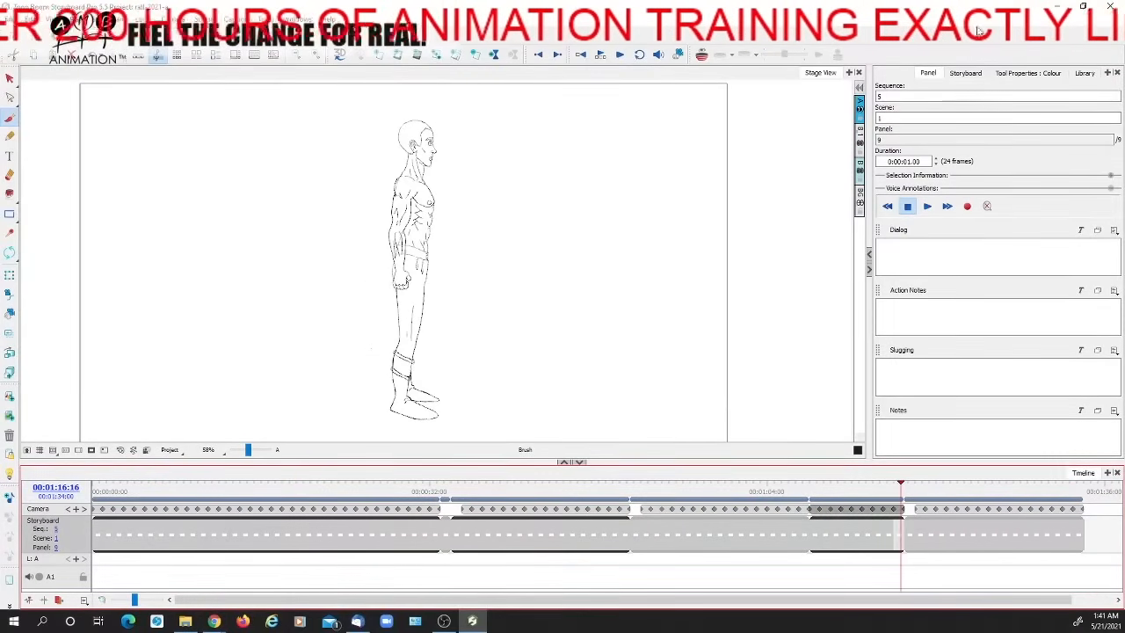
left_click(1057, 7)
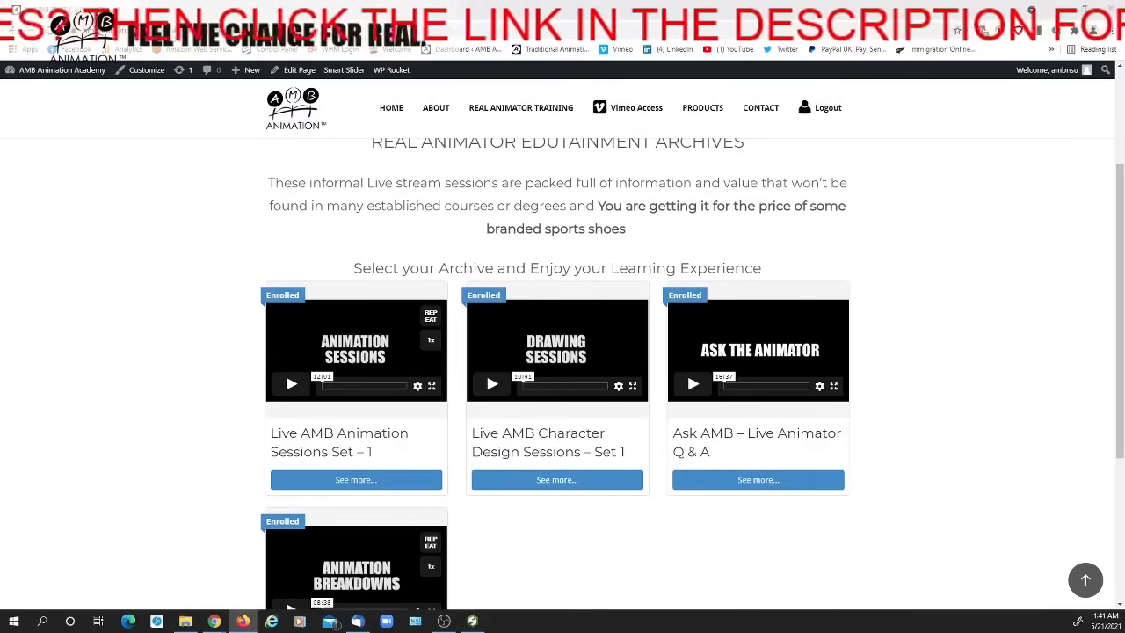
Switch to Firefox, maximize the AMB Animation Facebook group window, and look through the group's header and members' posts
left_click(242, 621)
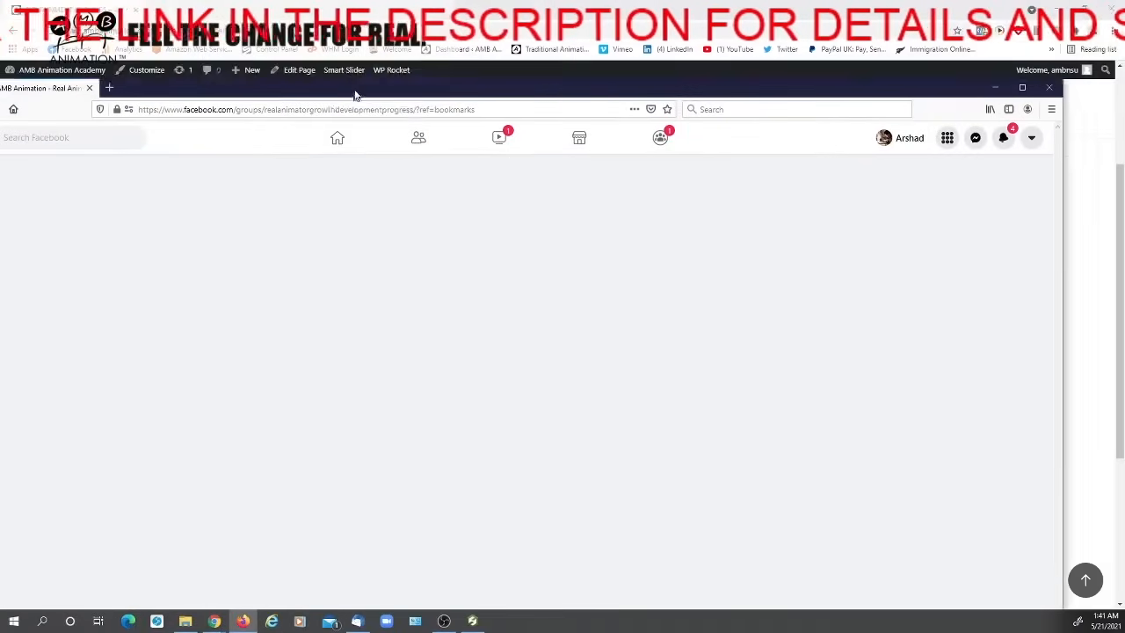
left_click(1050, 70)
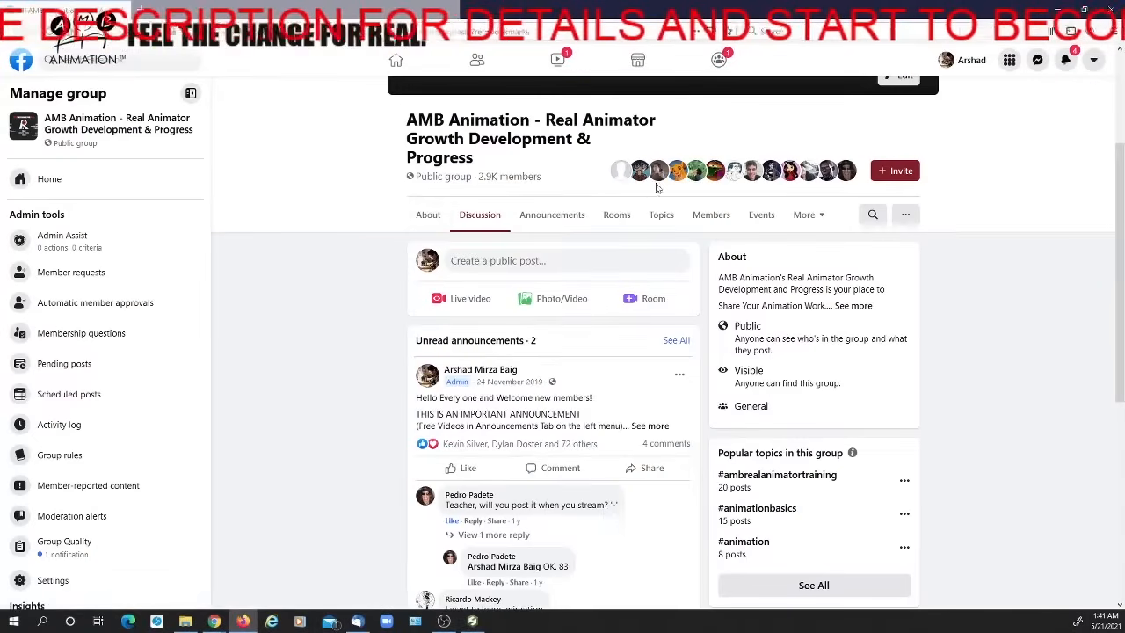
scroll(354, 351, "up", 3)
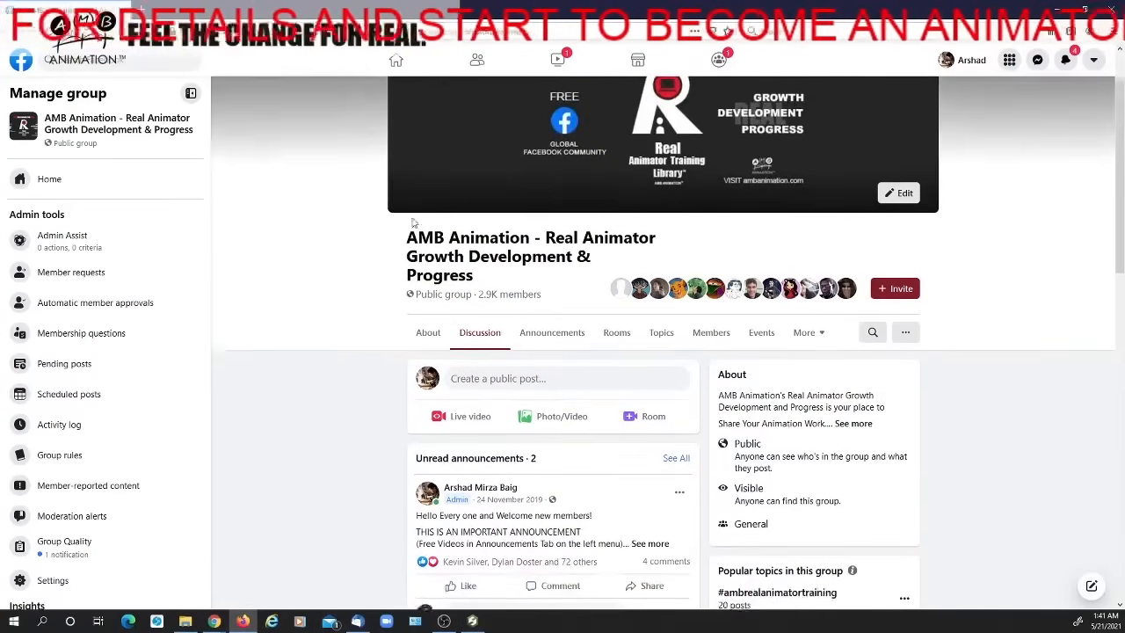
scroll(643, 166, "down", 10)
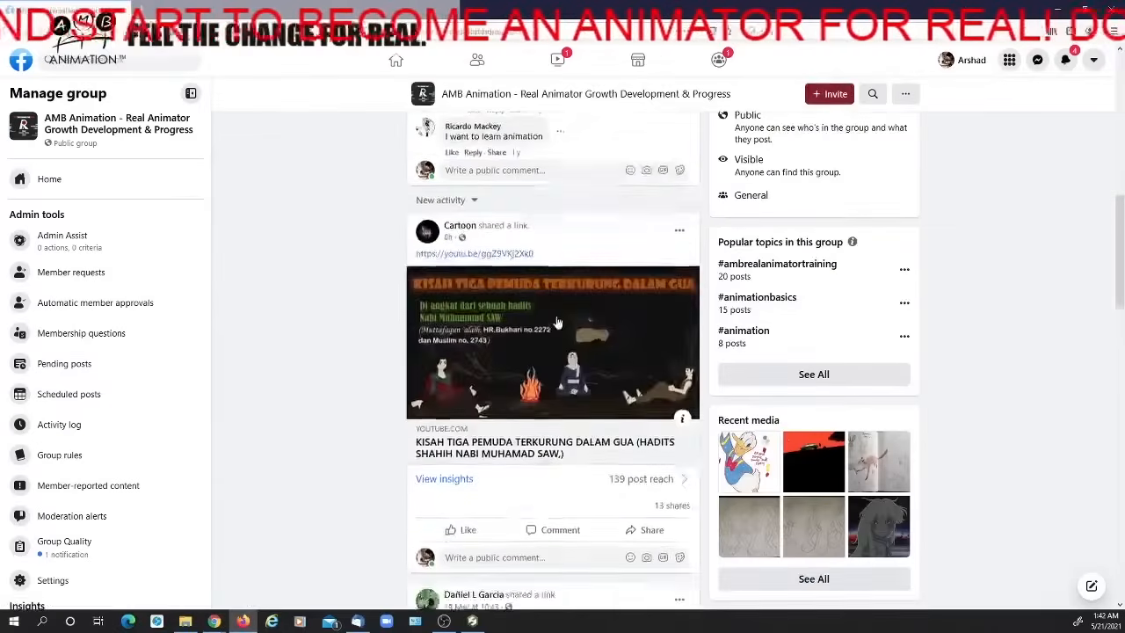
scroll(559, 326, "down", 12)
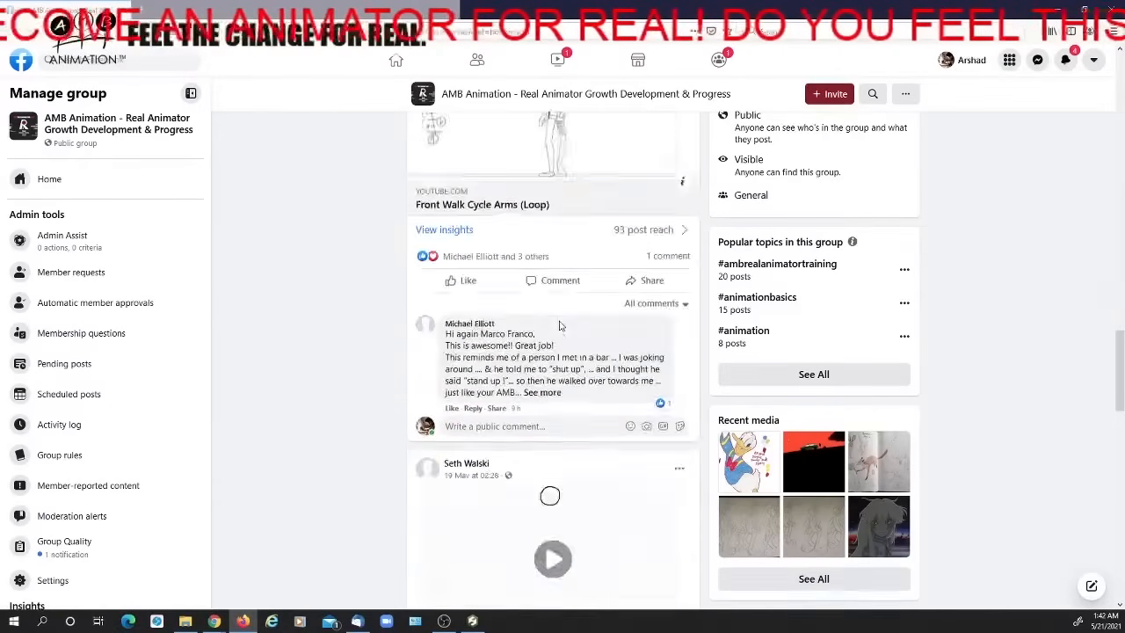
scroll(562, 328, "down", 20)
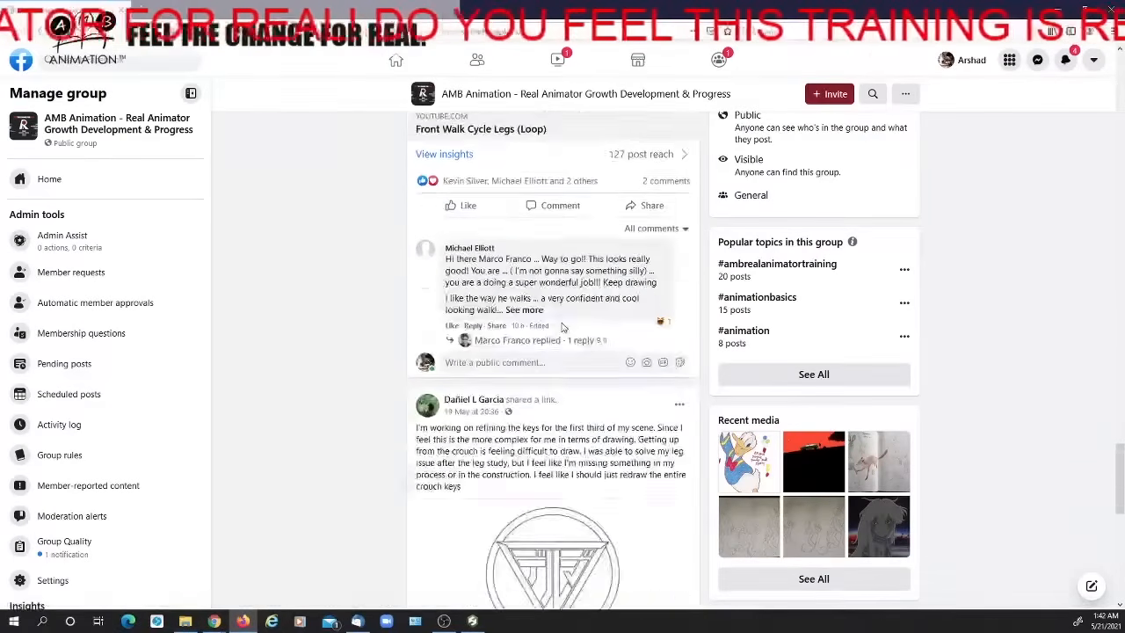
scroll(563, 329, "down", 20)
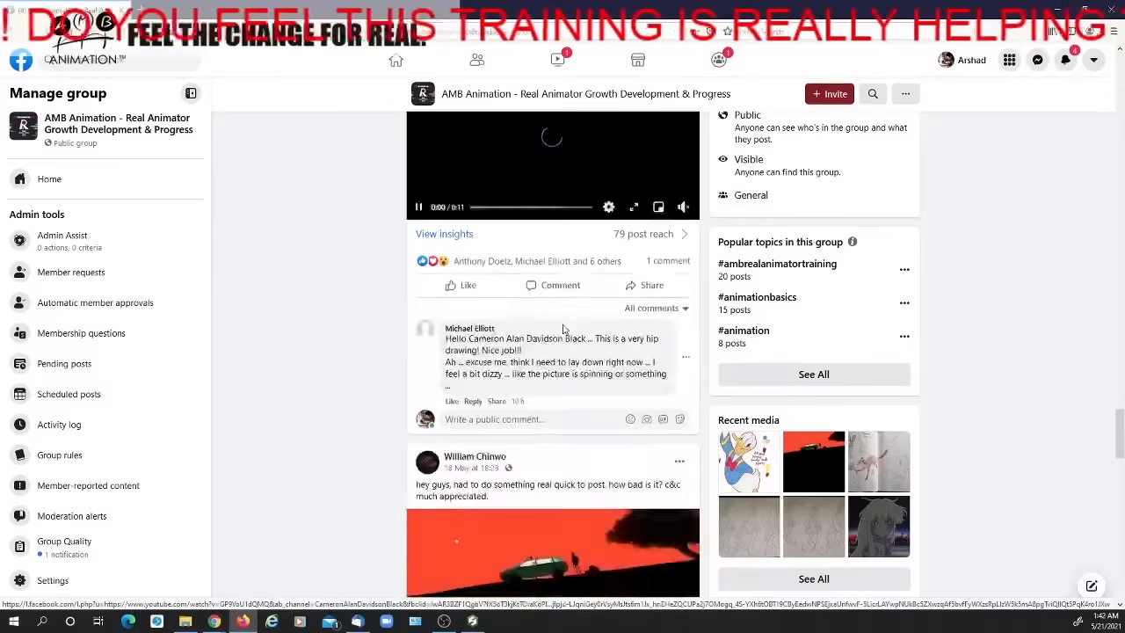
Look through more of the members' posts, watch the shared AMB Peacock Run video on YouTube, and close it
scroll(563, 329, "down", 20)
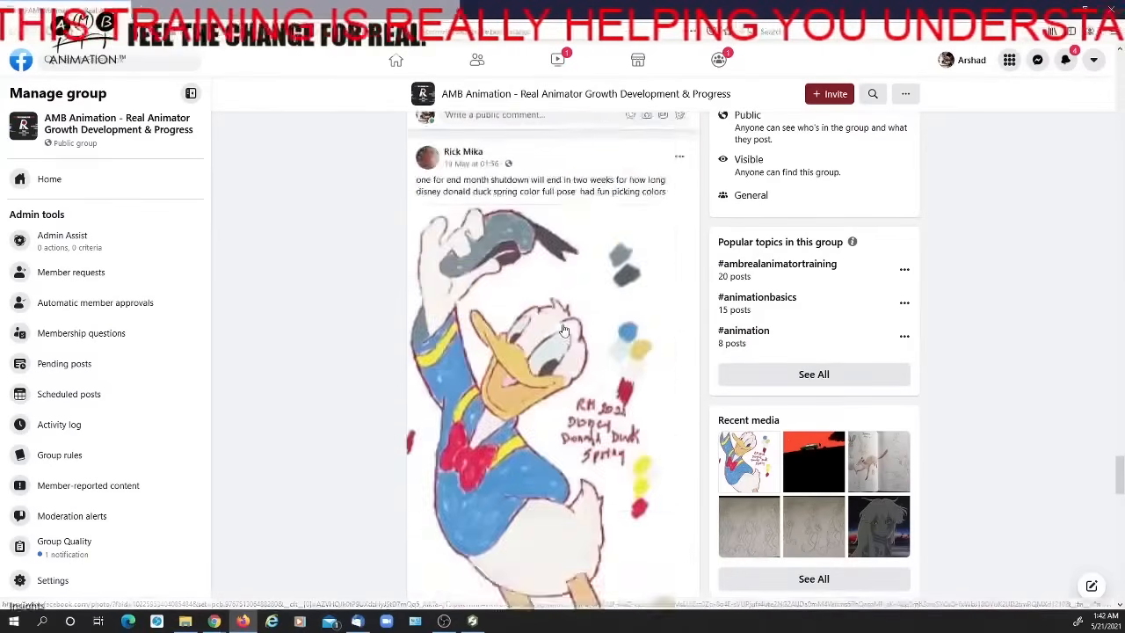
scroll(561, 328, "down", 20)
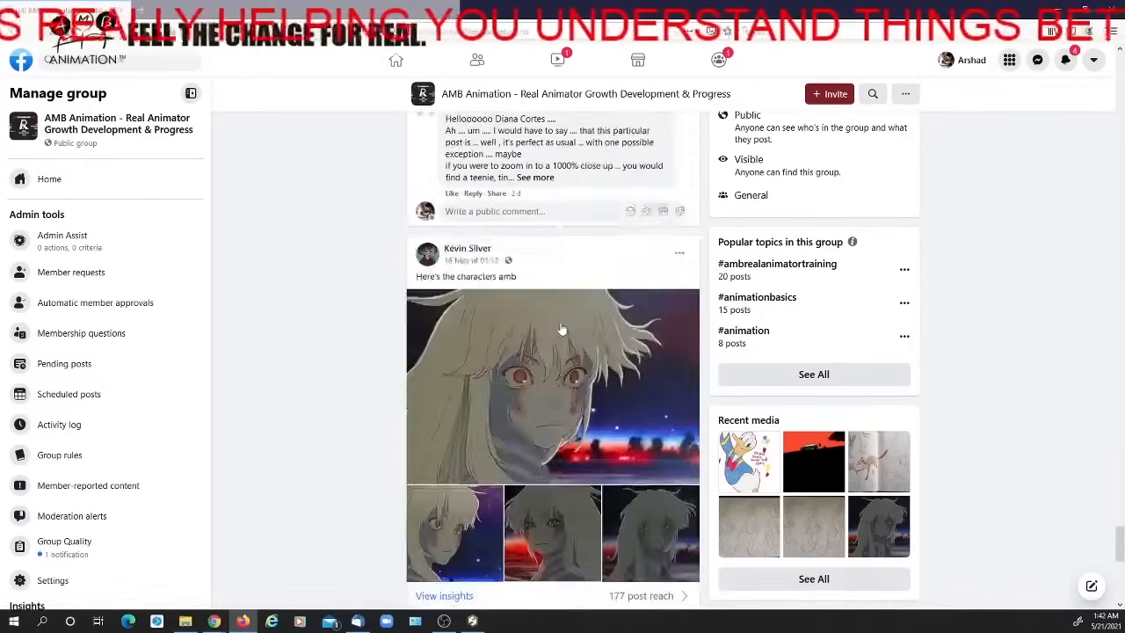
scroll(561, 325, "down", 20)
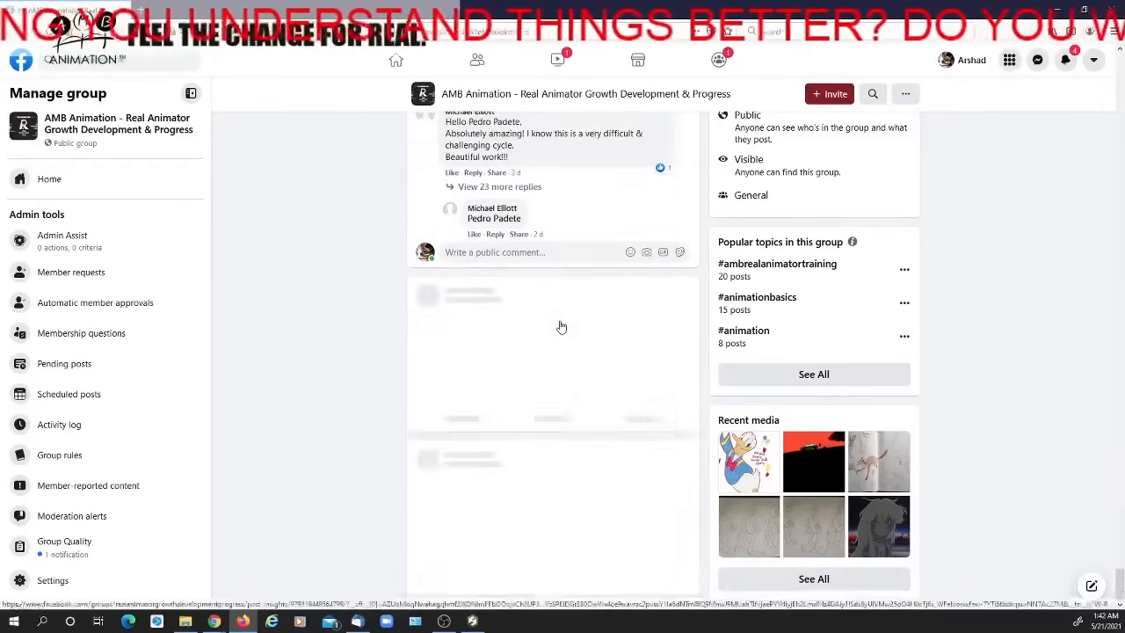
scroll(559, 326, "down", 20)
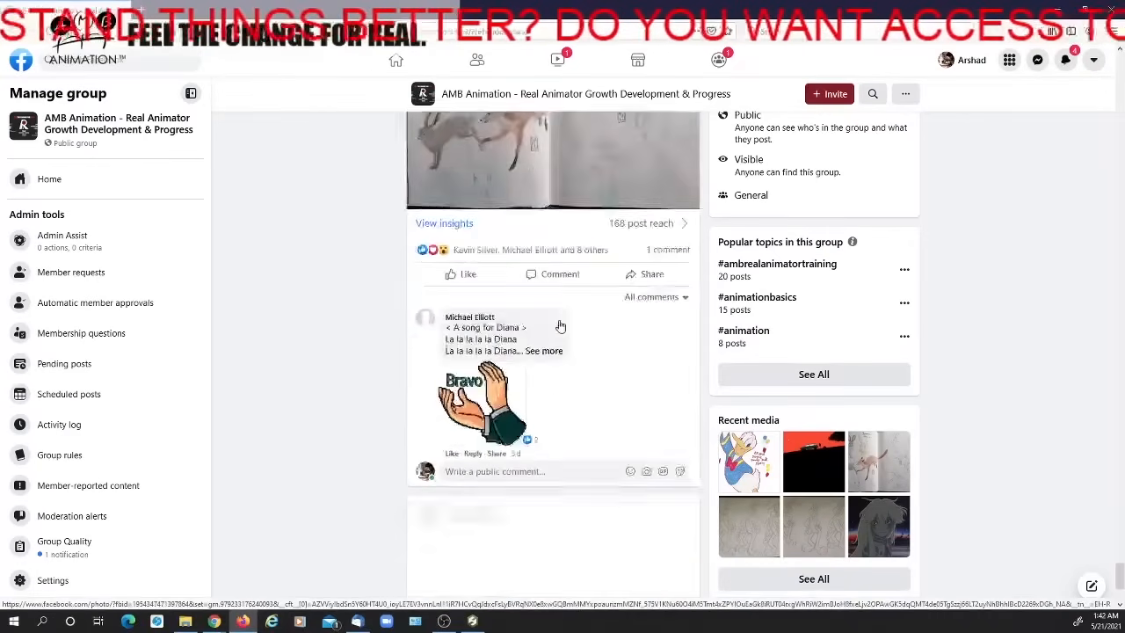
scroll(557, 326, "down", 20)
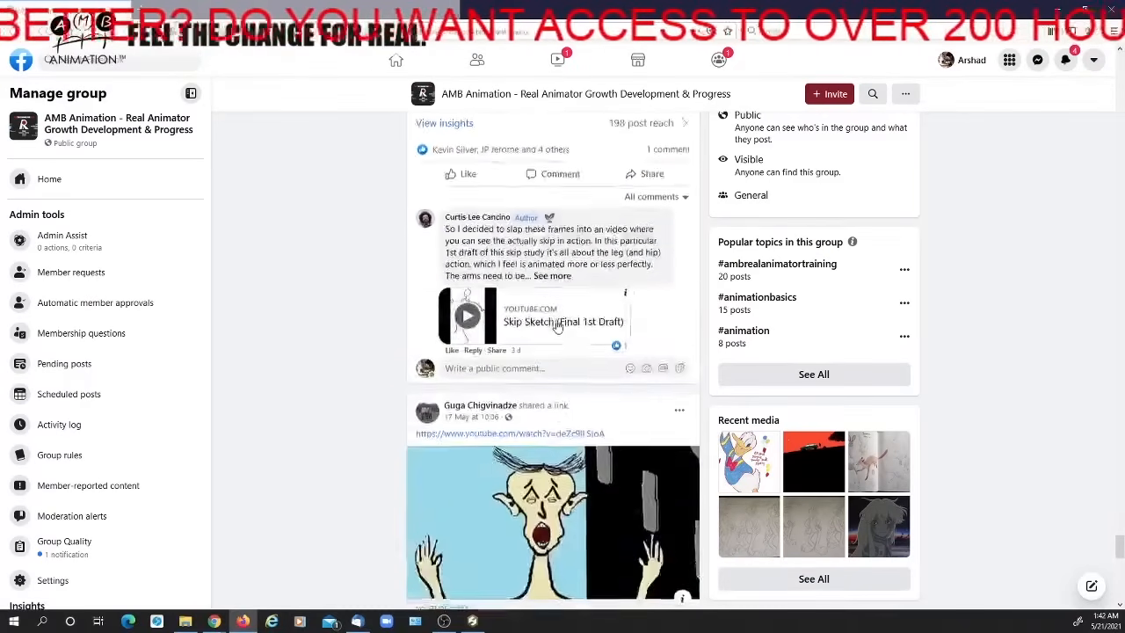
scroll(556, 325, "up", 1)
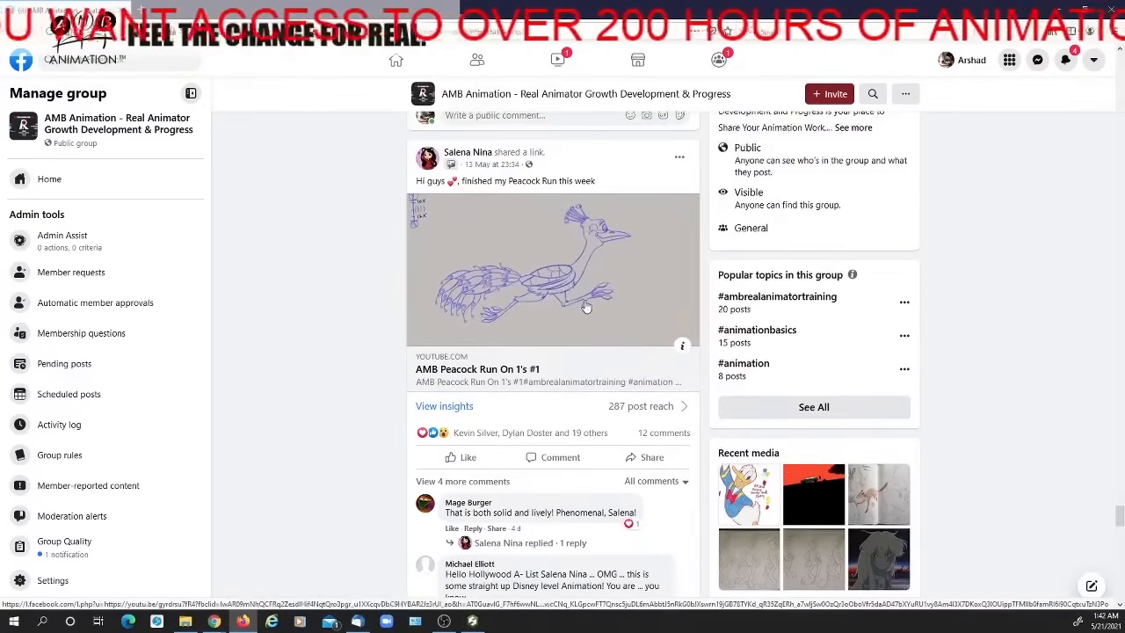
left_click(586, 305)
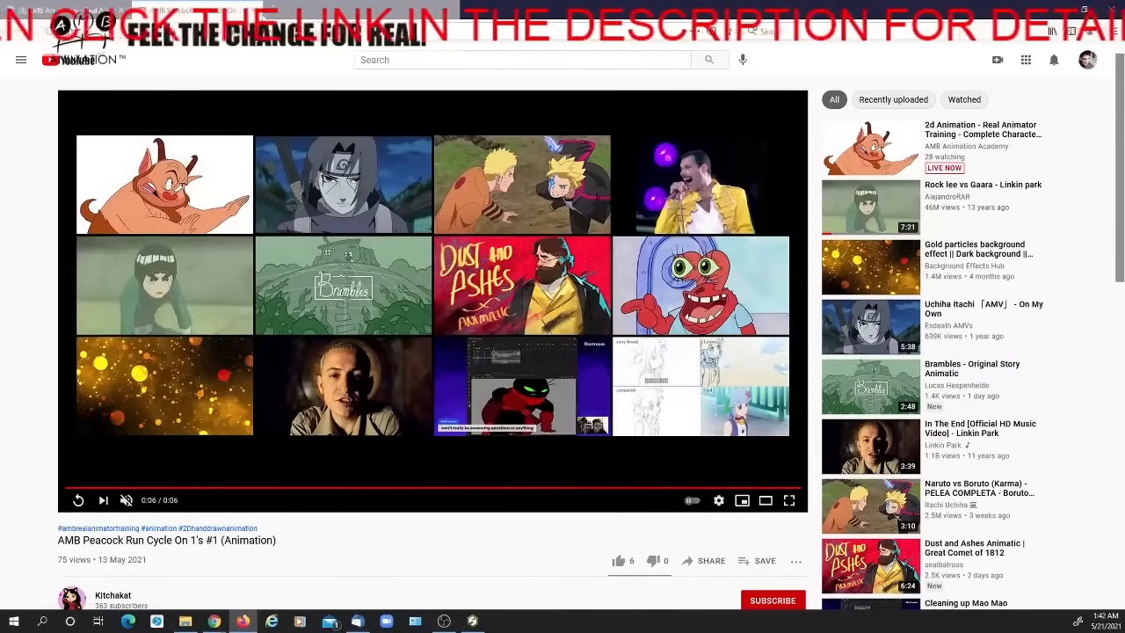
left_click(253, 10)
Return to the group's header, open the member list, and search the group for the Peacock Run author's name
scroll(581, 413, "up", 15)
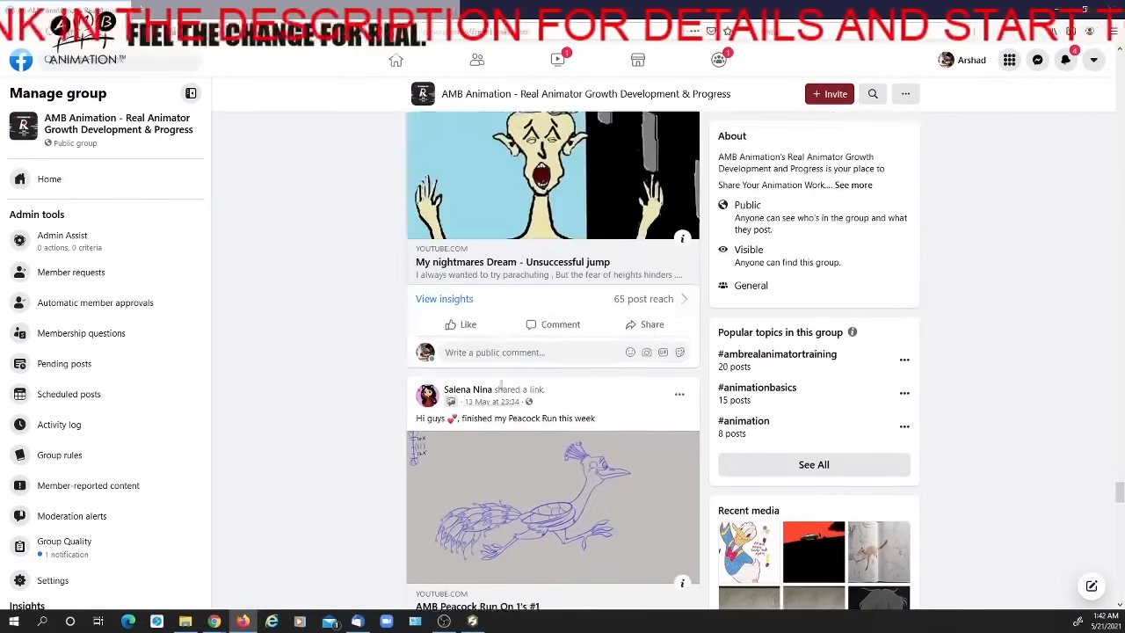
scroll(1100, 206, "up", 1)
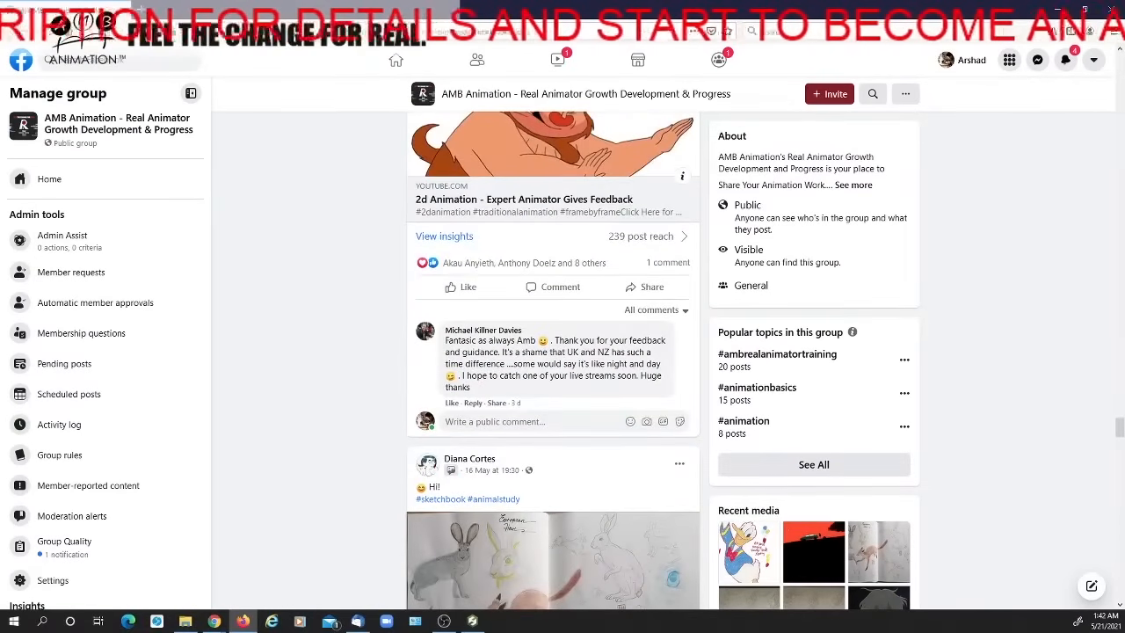
scroll(1118, 406, "up", 12)
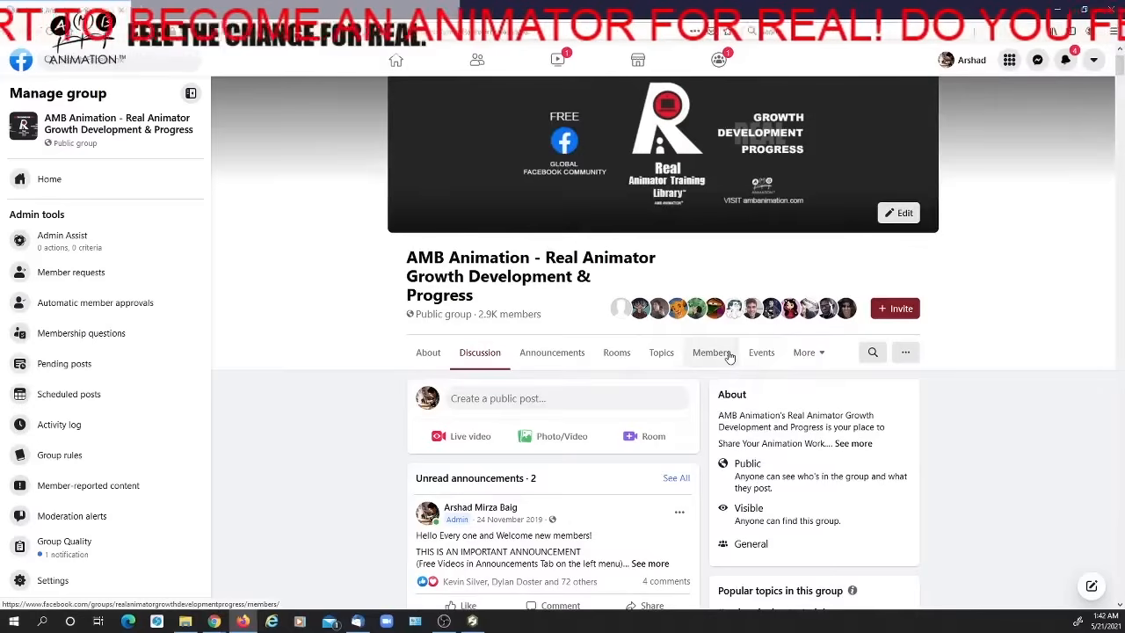
left_click(729, 359)
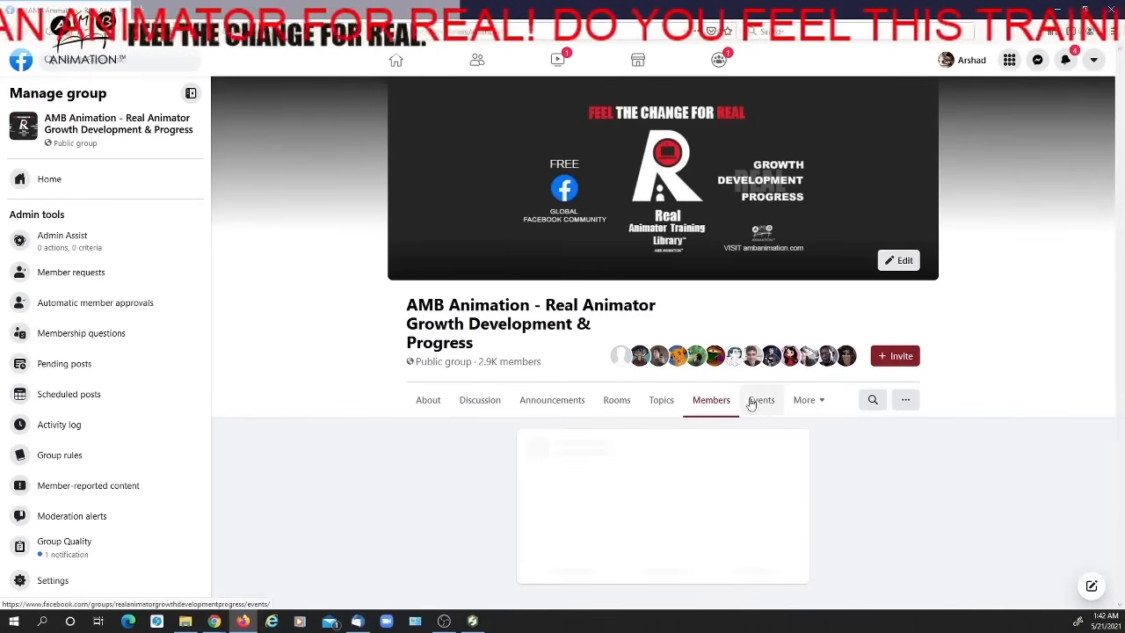
left_click(874, 401)
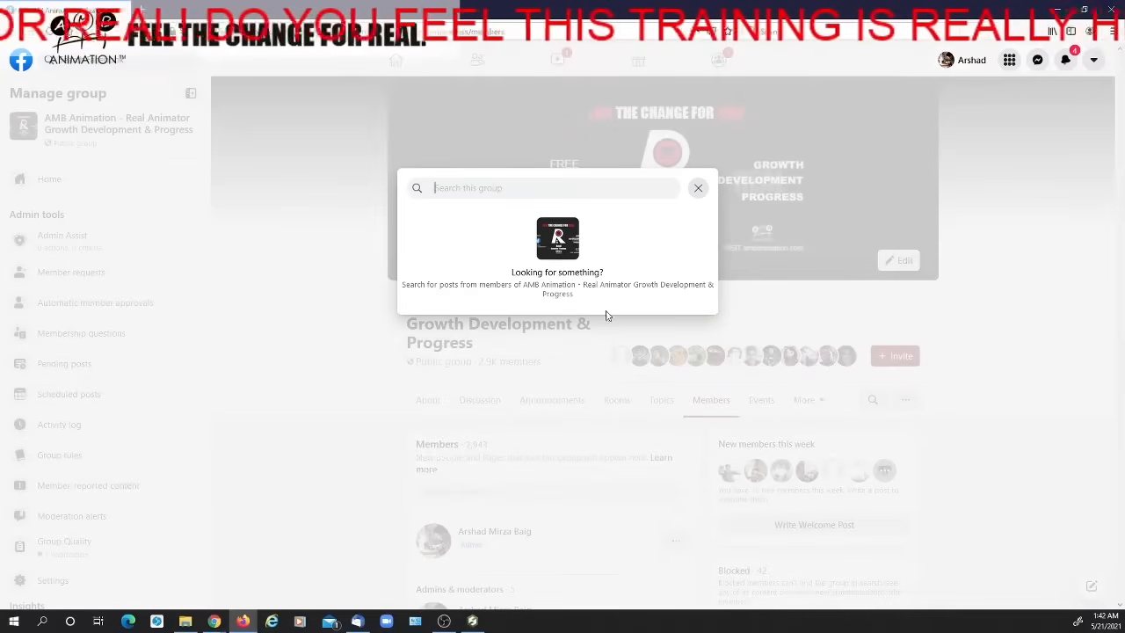
type("salen")
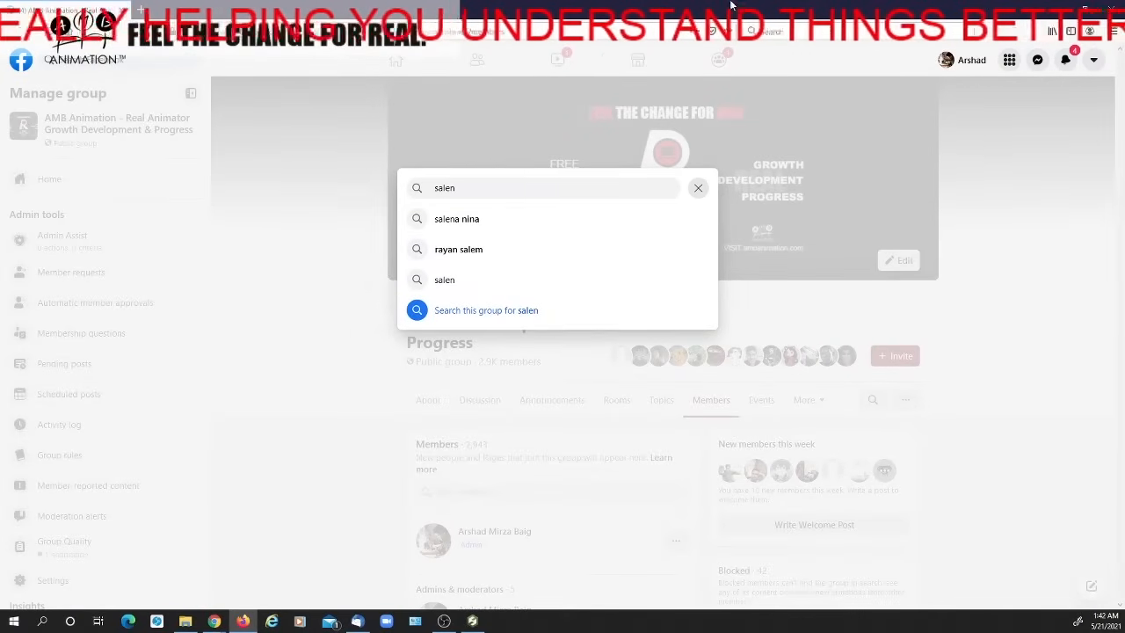
left_click(493, 227)
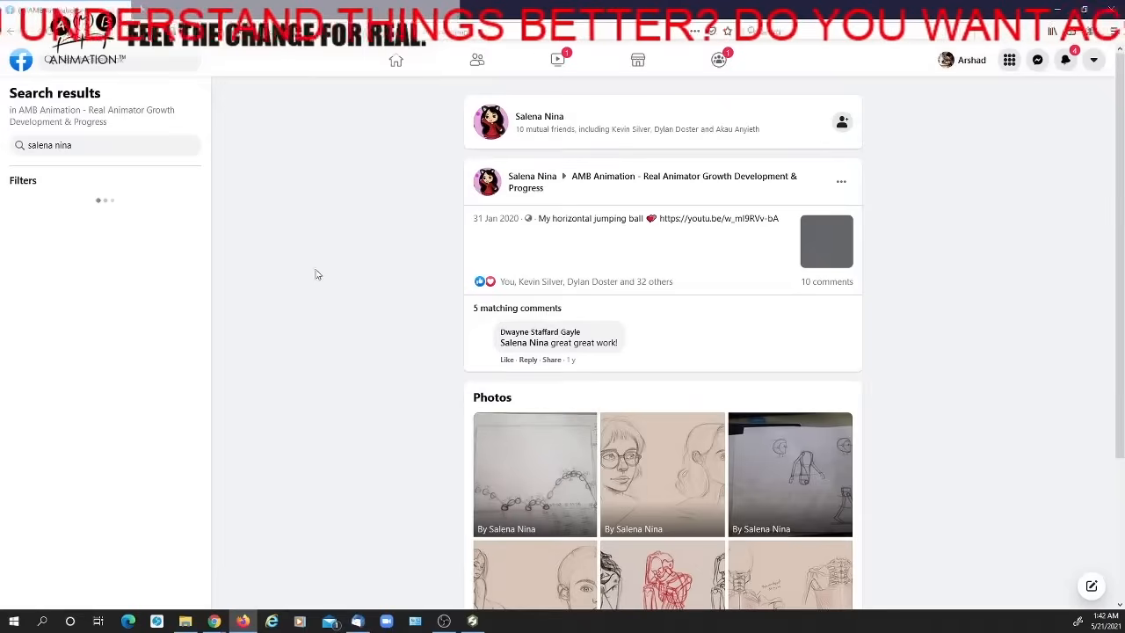
View the member's drawing of a seated figure and female head from the photo results, and close the viewer
scroll(333, 276, "down", 2)
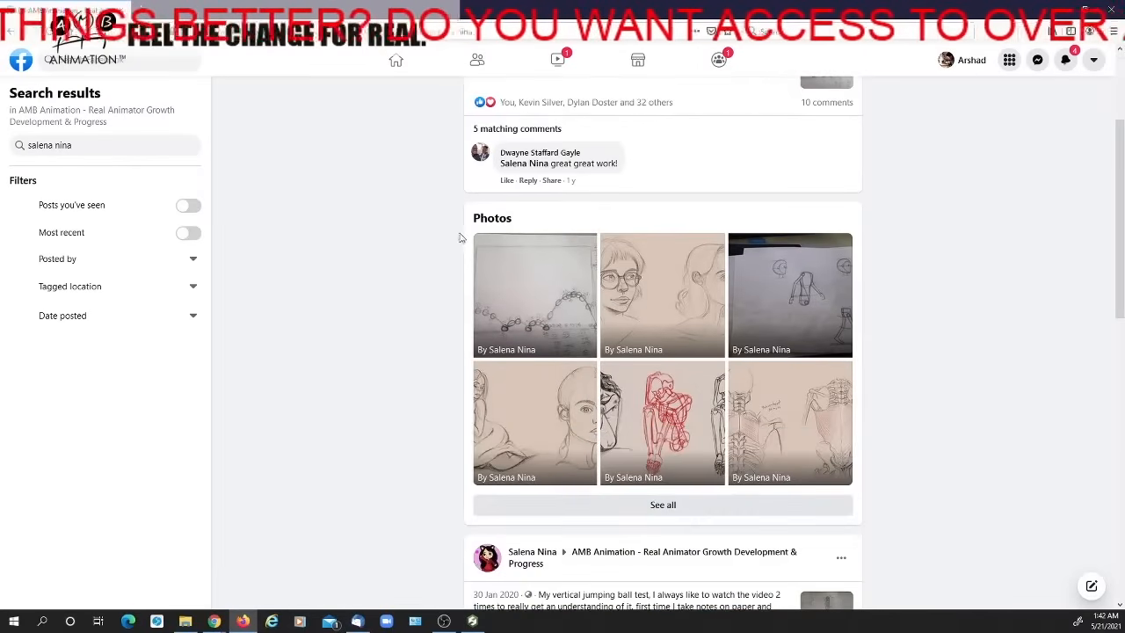
scroll(463, 246, "down", 1)
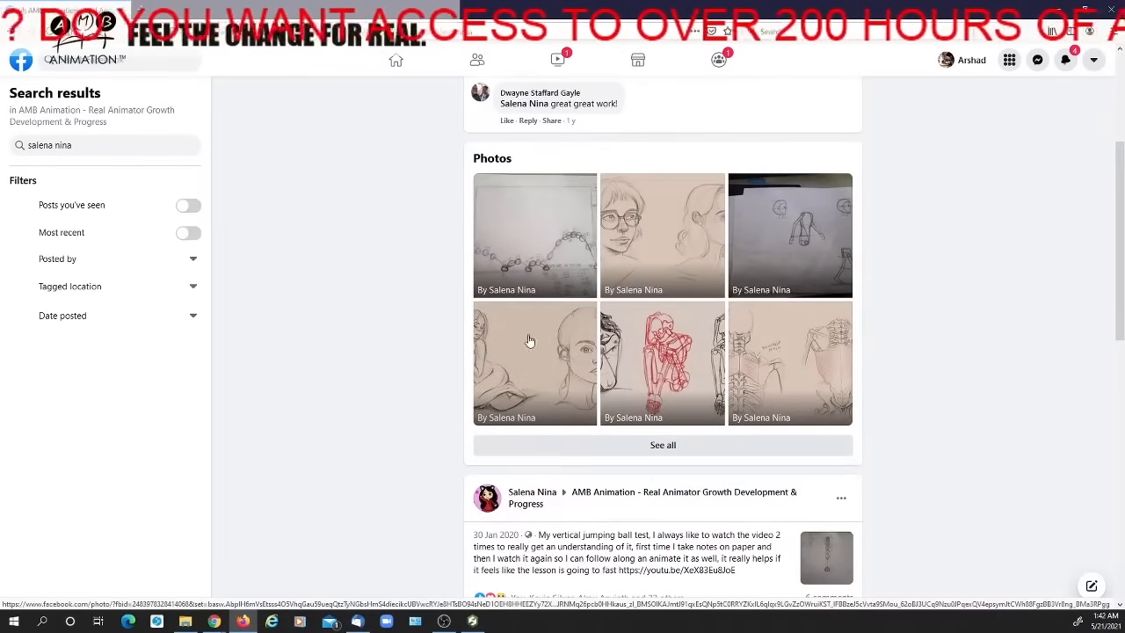
left_click(562, 346)
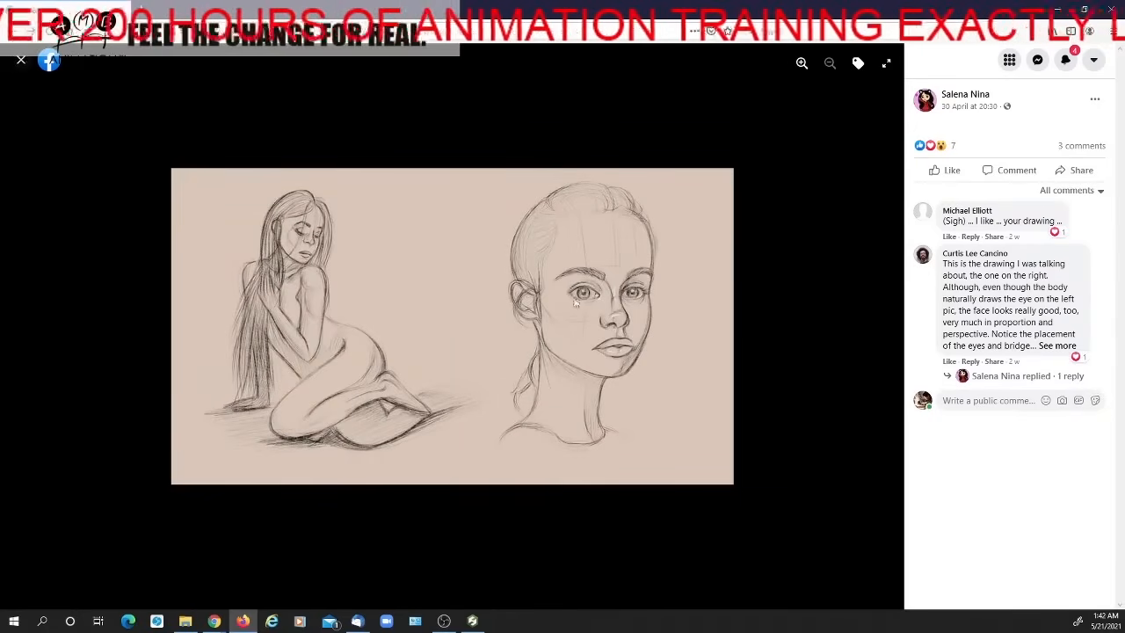
key("Escape")
Examine the member's older posts in the search results, covering anatomy studies, walk cycle, anticipation and skull turnaround exercises
scroll(650, 294, "down", 9)
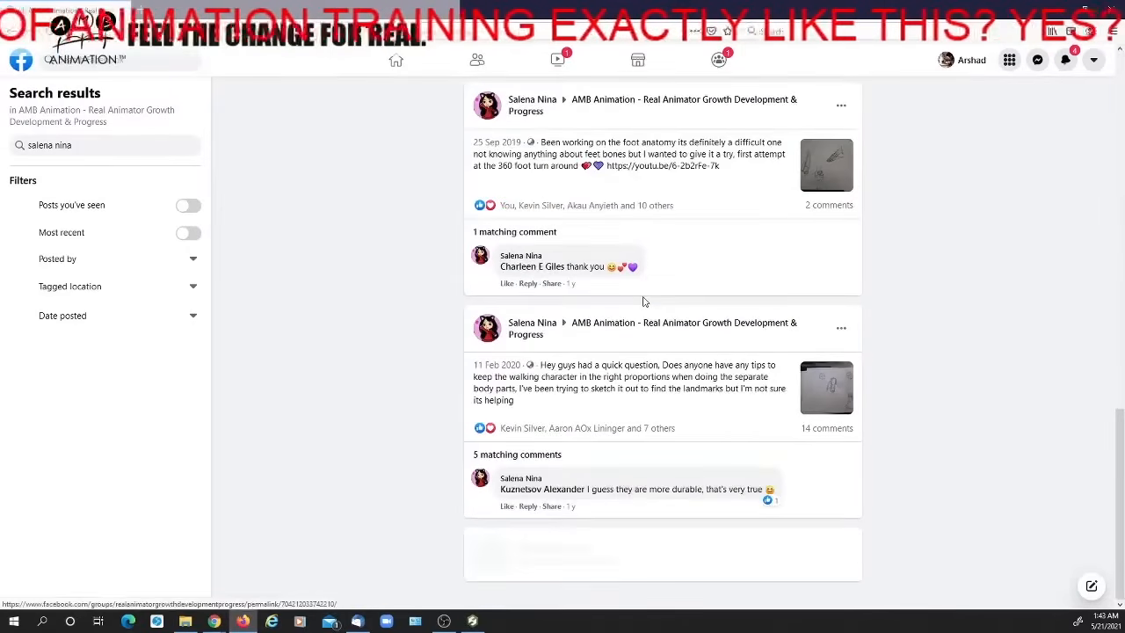
scroll(643, 302, "down", 8)
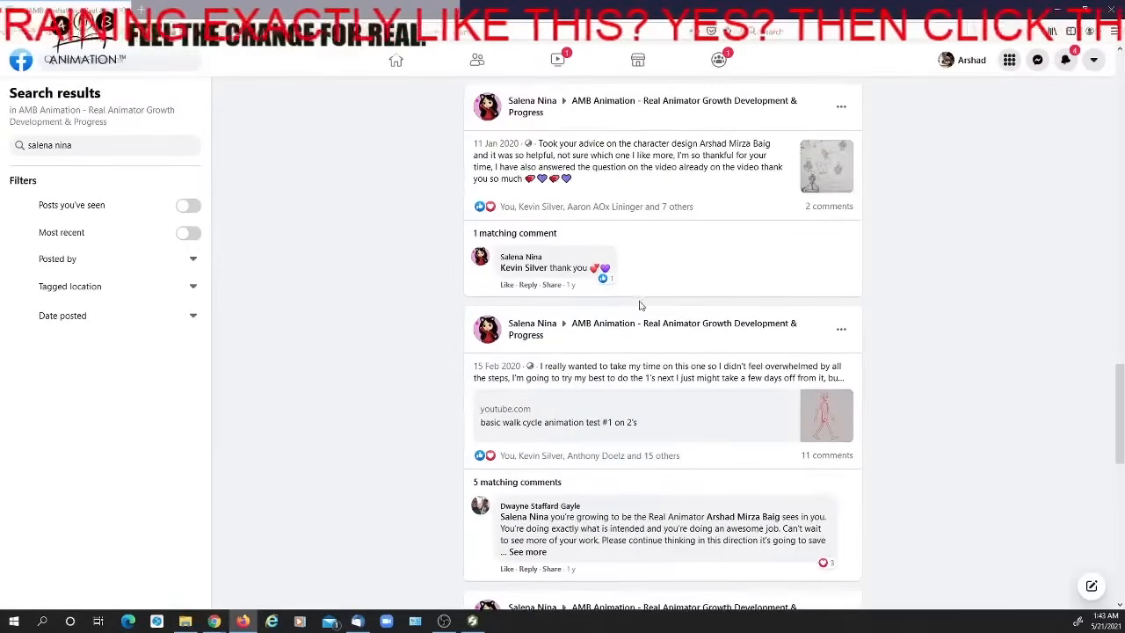
scroll(640, 305, "down", 3)
scroll(636, 312, "down", 10)
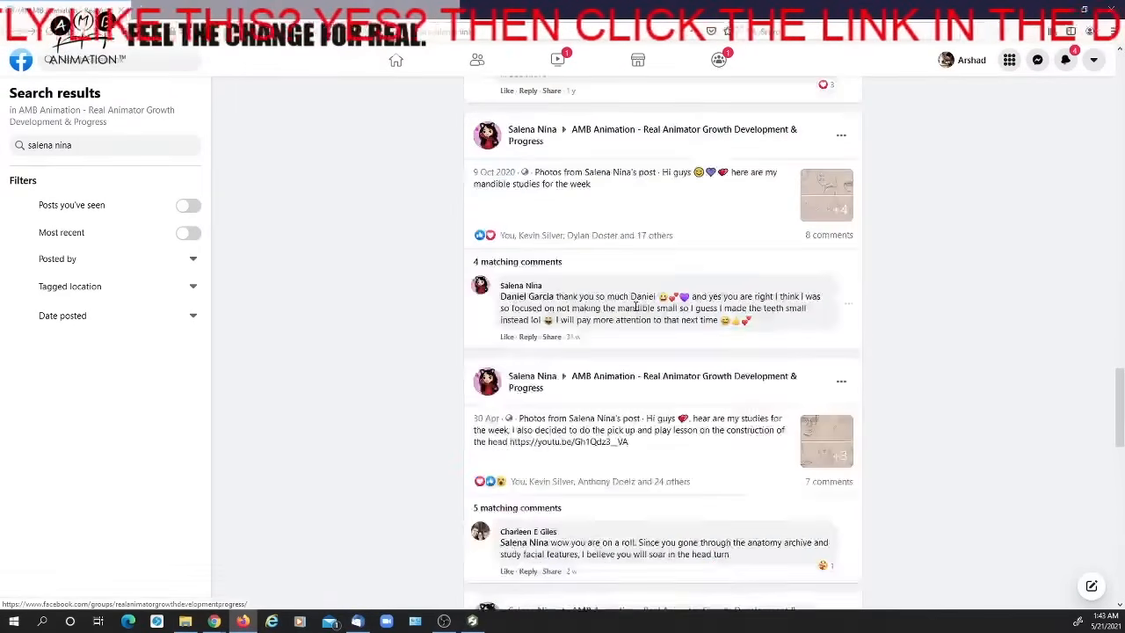
scroll(632, 312, "down", 10)
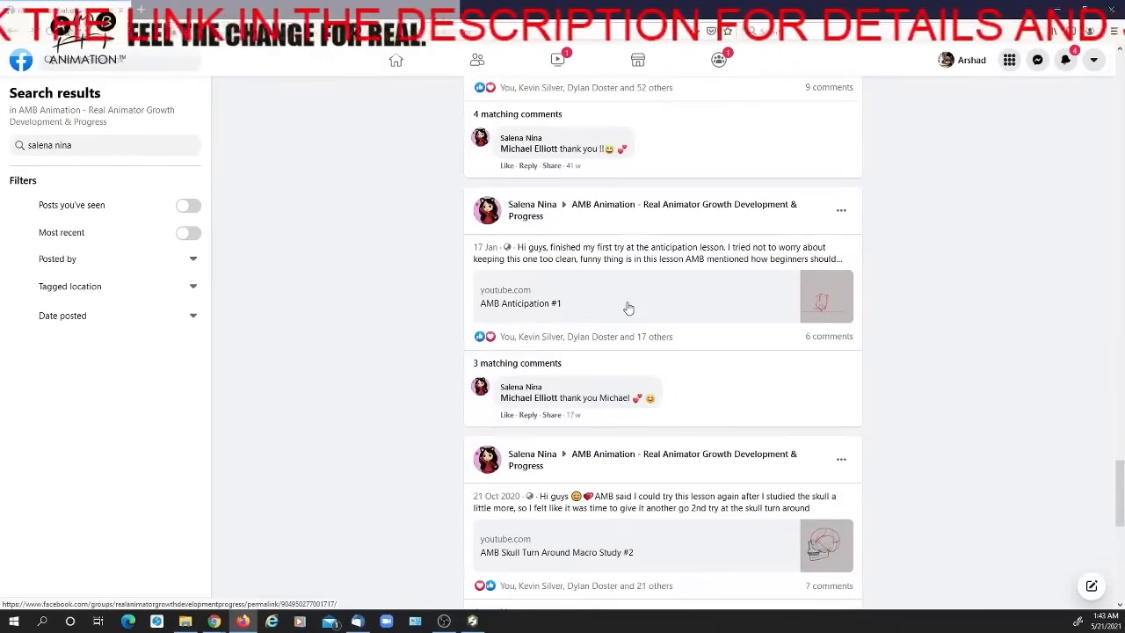
scroll(628, 307, "down", 8)
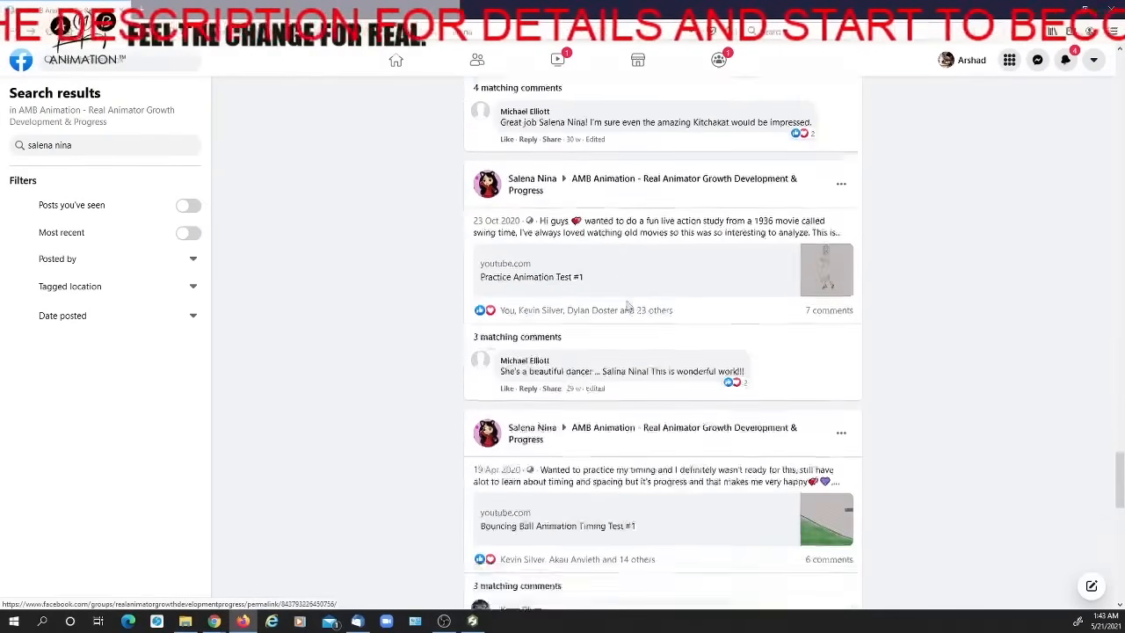
scroll(628, 305, "down", 2)
scroll(629, 310, "down", 2)
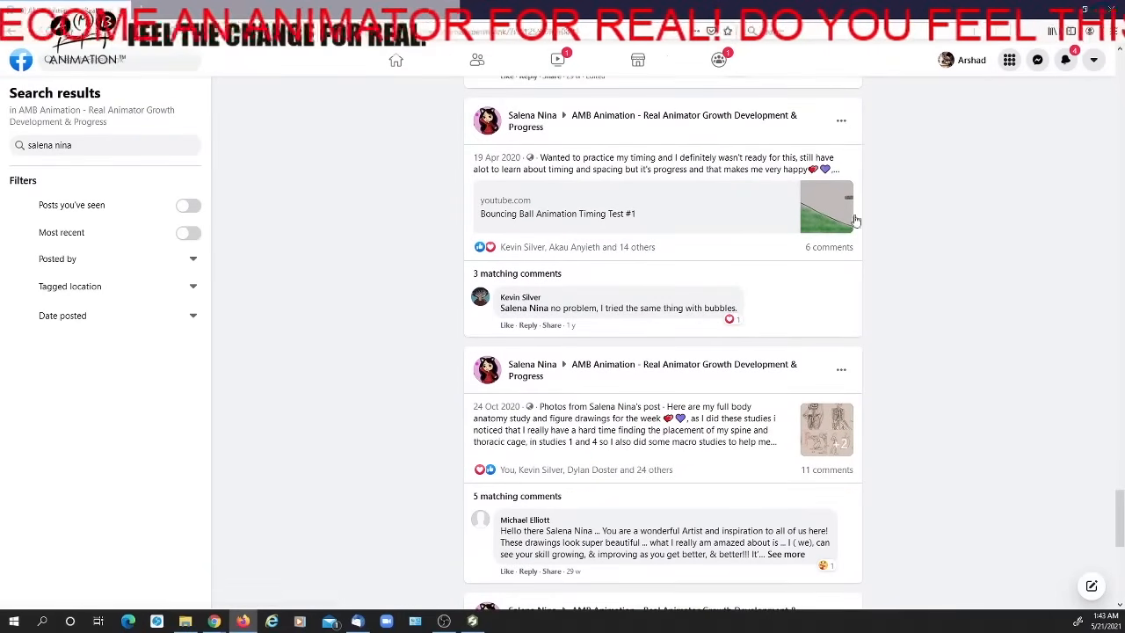
Open the member's Bouncing Ball Animation Timing Test #1 post, watch its linked YouTube video, and close the video
left_click(840, 239)
scroll(563, 401, "down", 3)
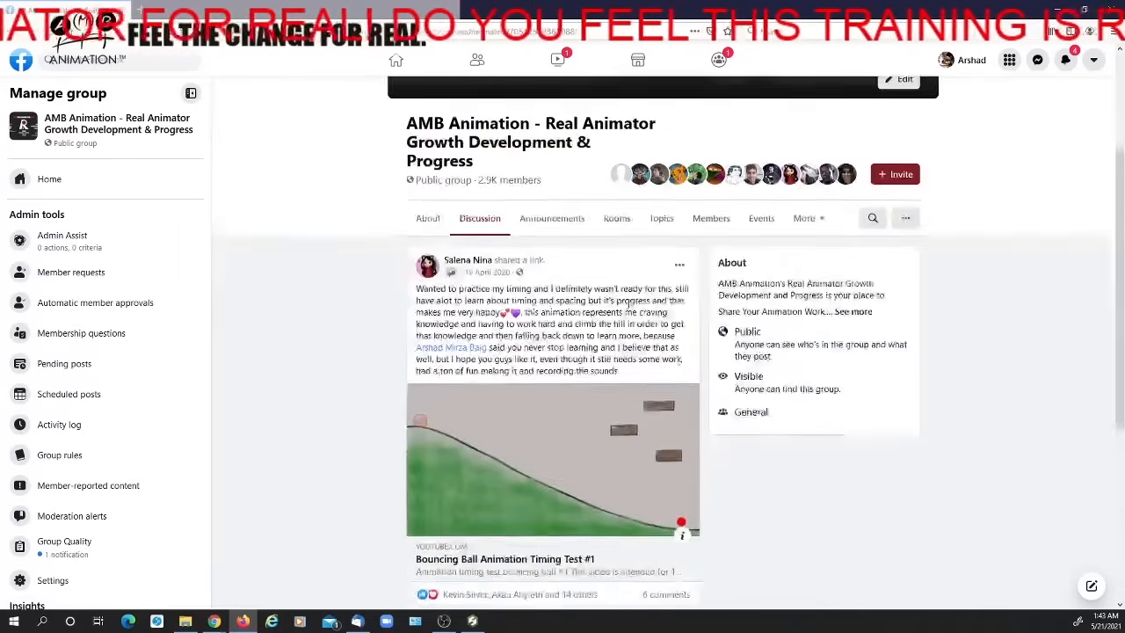
left_click(563, 402)
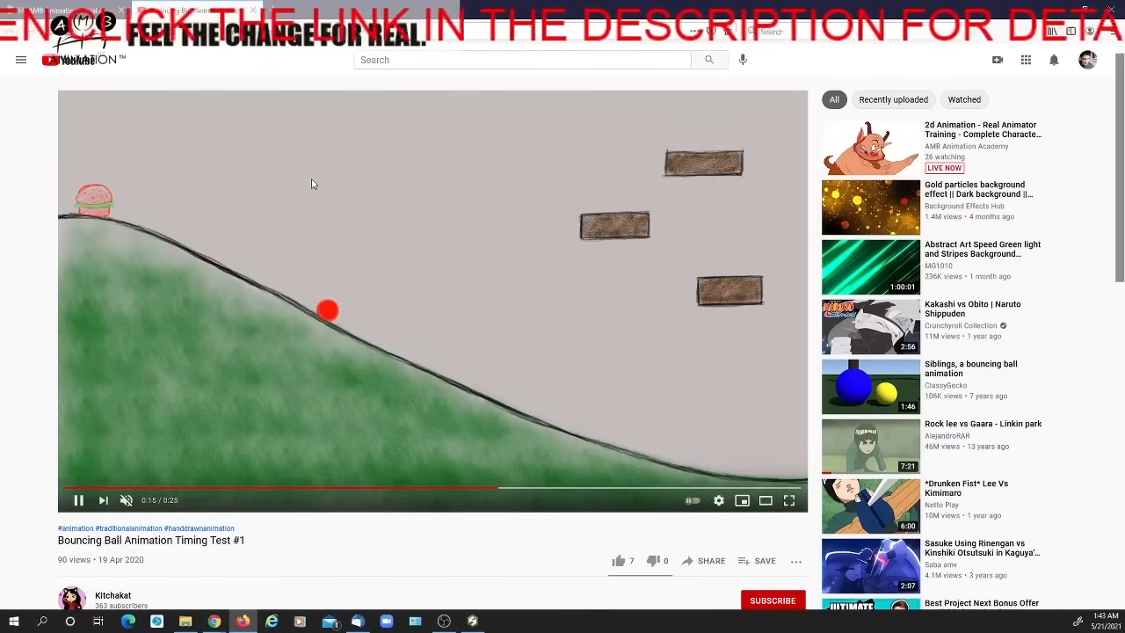
left_click(253, 11)
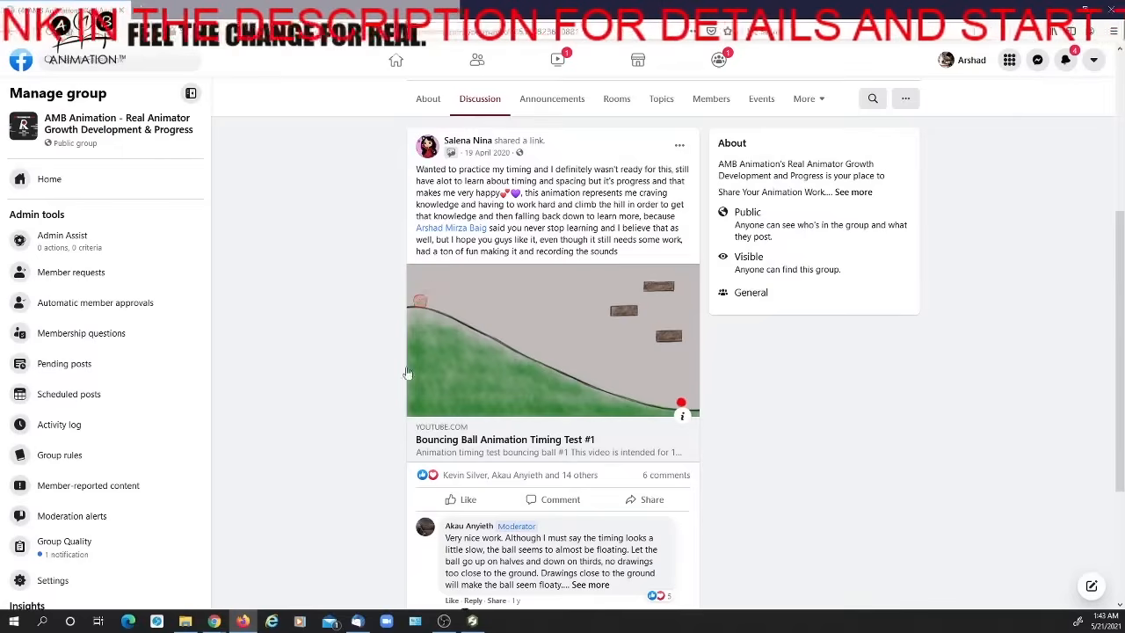
Look over the bouncing ball post, return to the member's search results, and open the basic walk cycle post
scroll(405, 373, "down", 3)
scroll(389, 367, "up", 5)
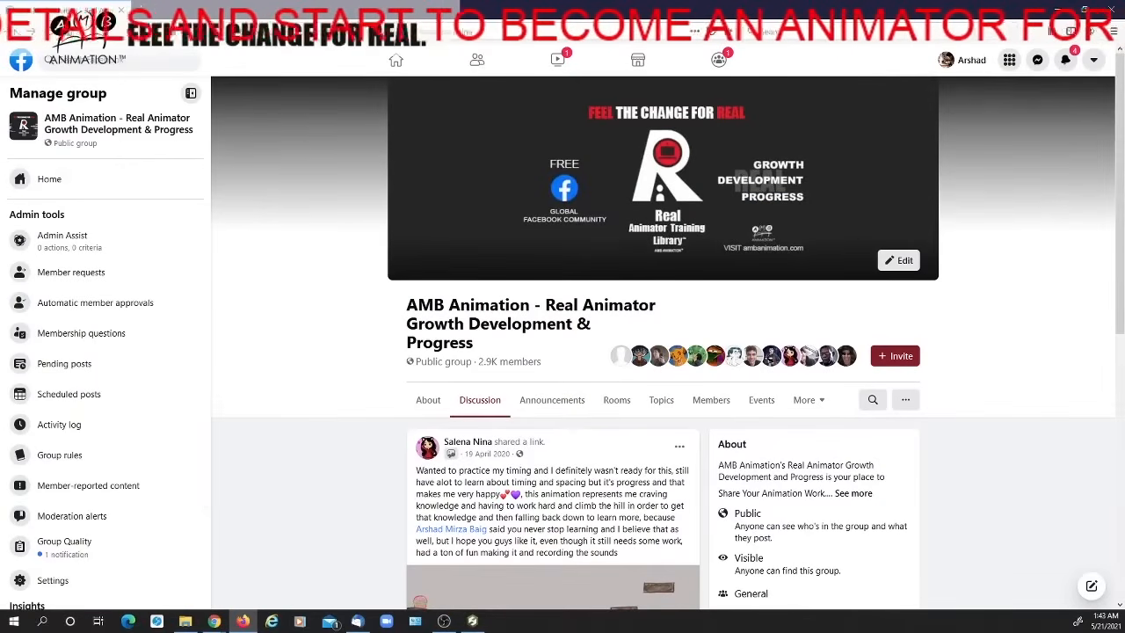
left_click(14, 32)
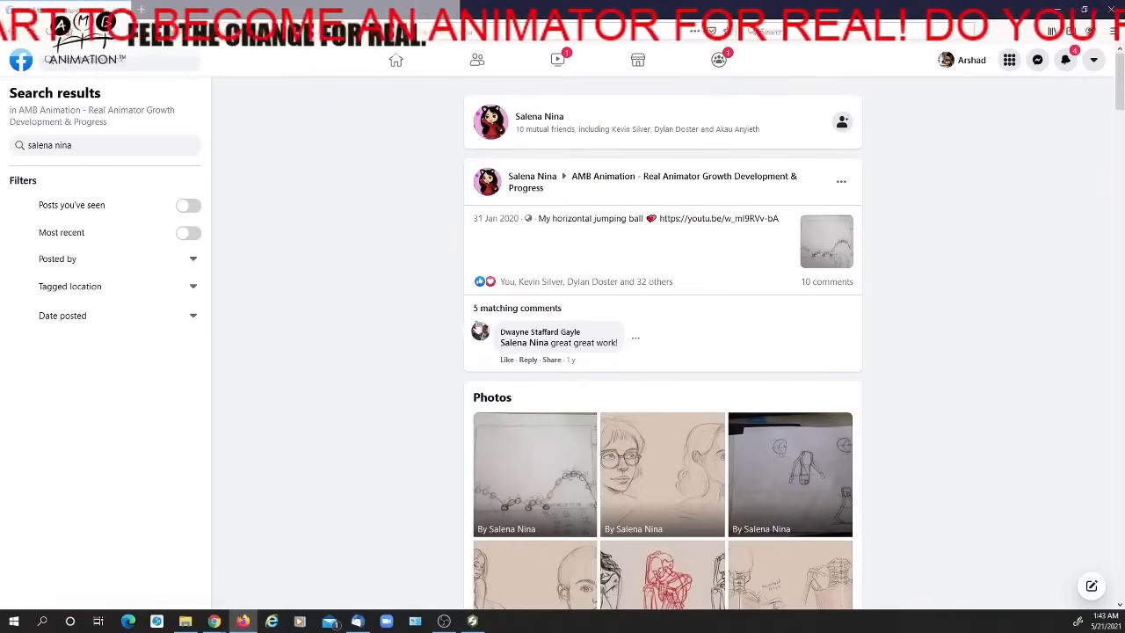
scroll(714, 290, "down", 7)
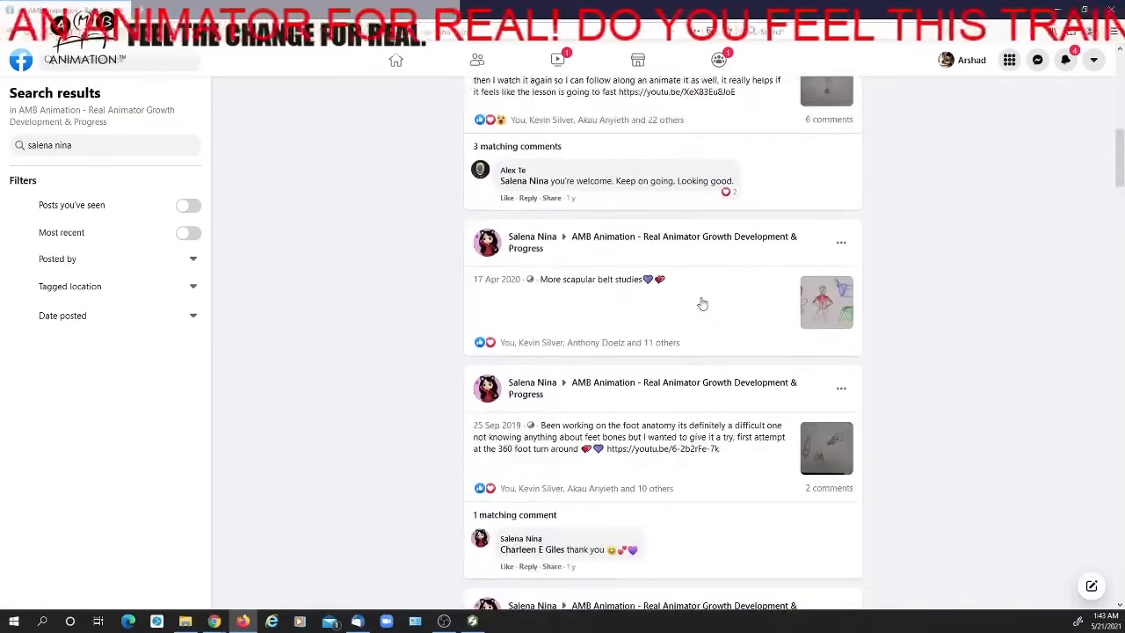
scroll(702, 304, "down", 10)
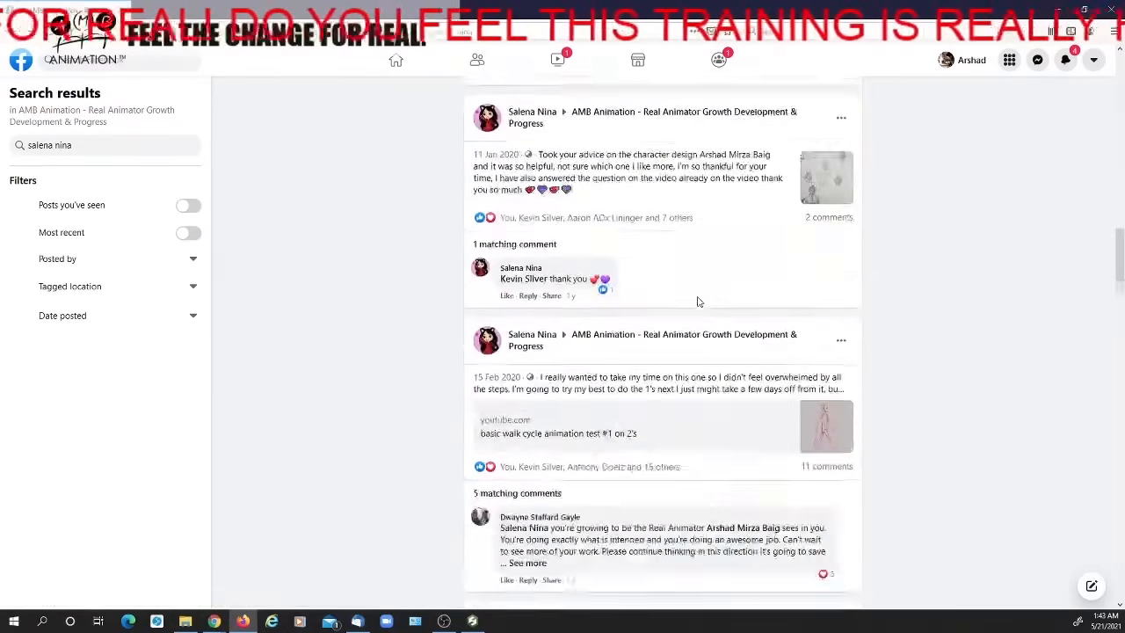
scroll(698, 302, "down", 3)
scroll(697, 301, "up", 2)
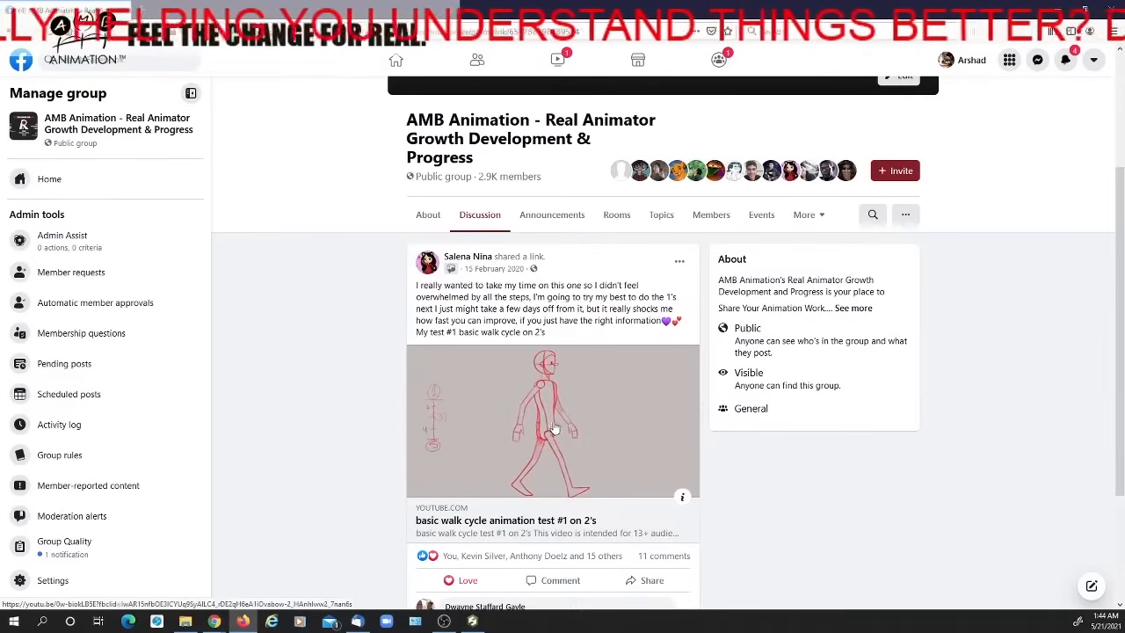
Play the linked "basic walk cycle animation test #1 on 2's" video on YouTube and skip its advertisement
left_click(554, 429)
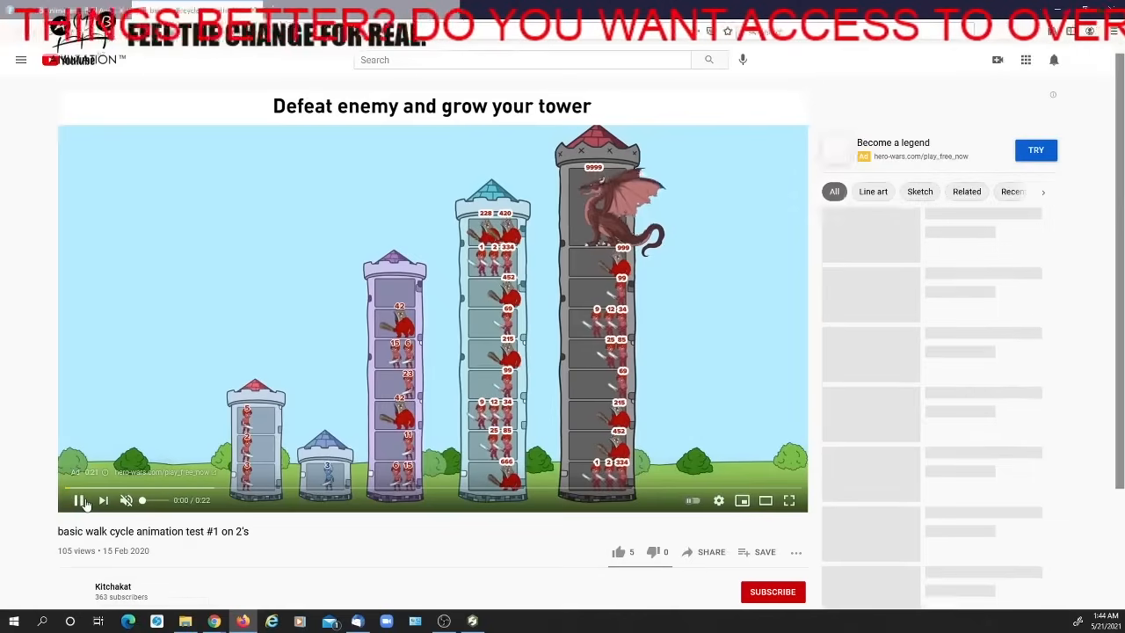
left_click(80, 501)
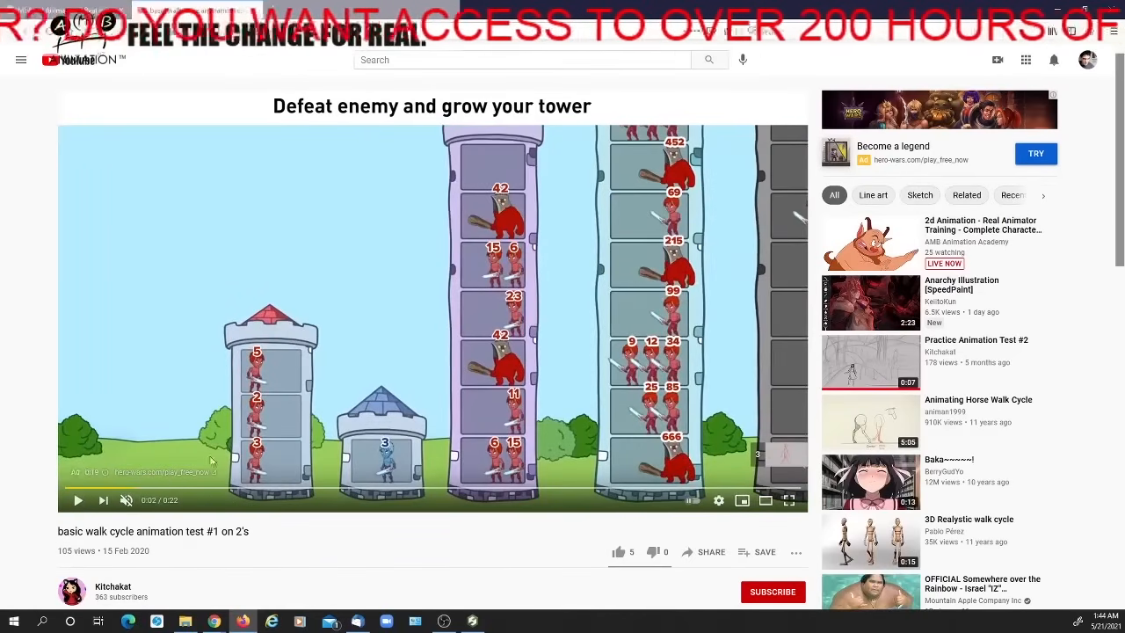
left_click(80, 500)
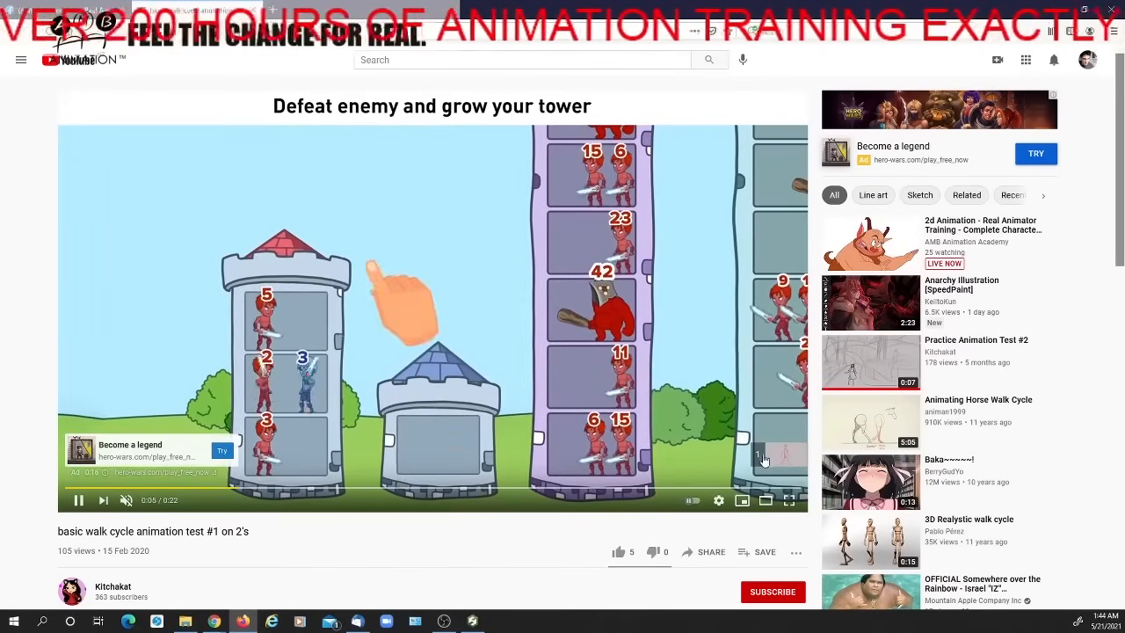
left_click(766, 456)
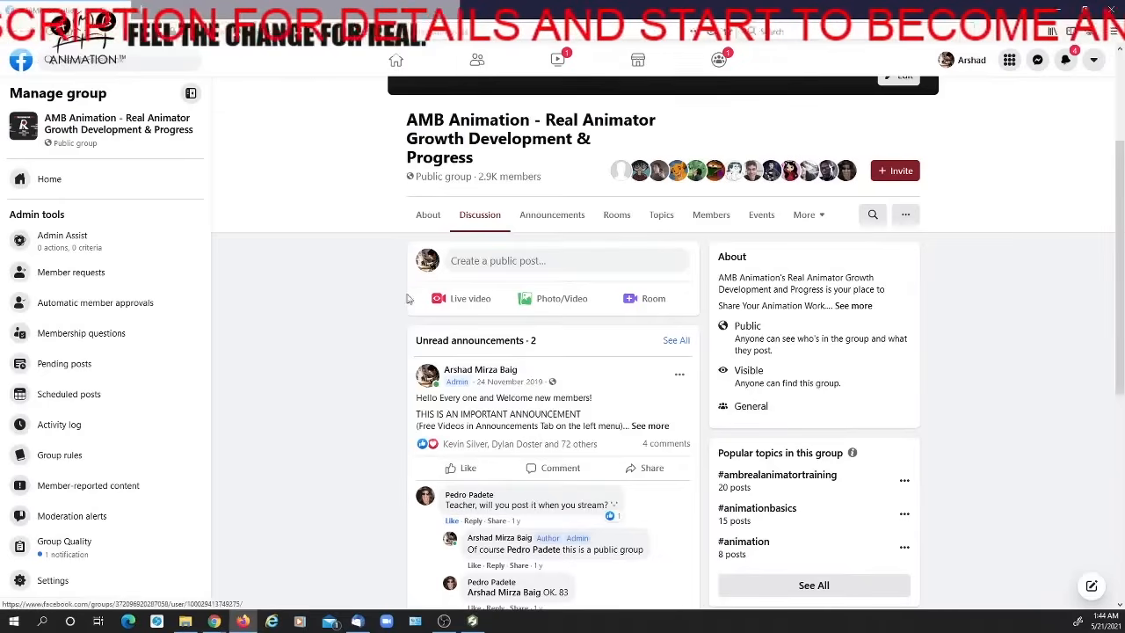
Browse the animation group's feed of member posts to find the member's Peacock Run post
scroll(431, 333, "down", 12)
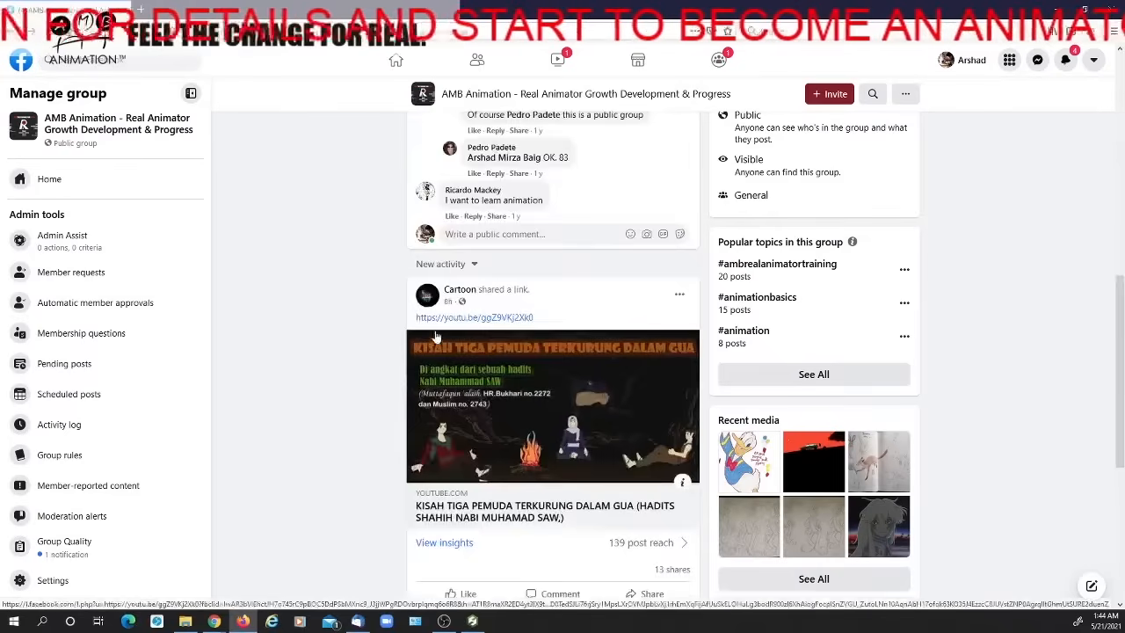
scroll(430, 329, "down", 15)
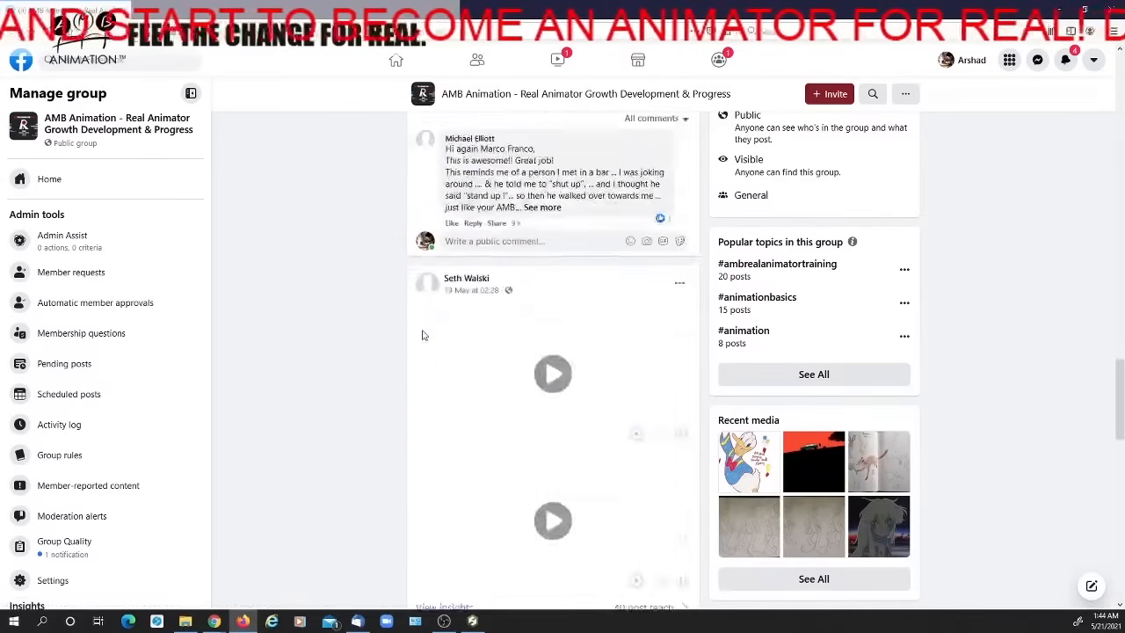
scroll(422, 337, "down", 3)
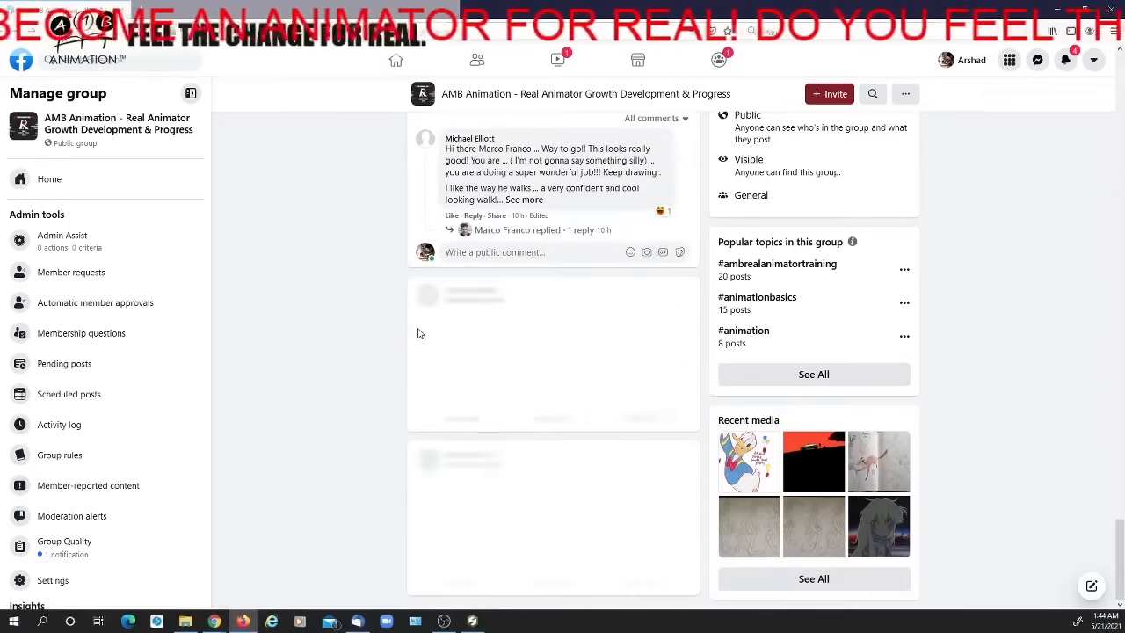
scroll(417, 330, "down", 15)
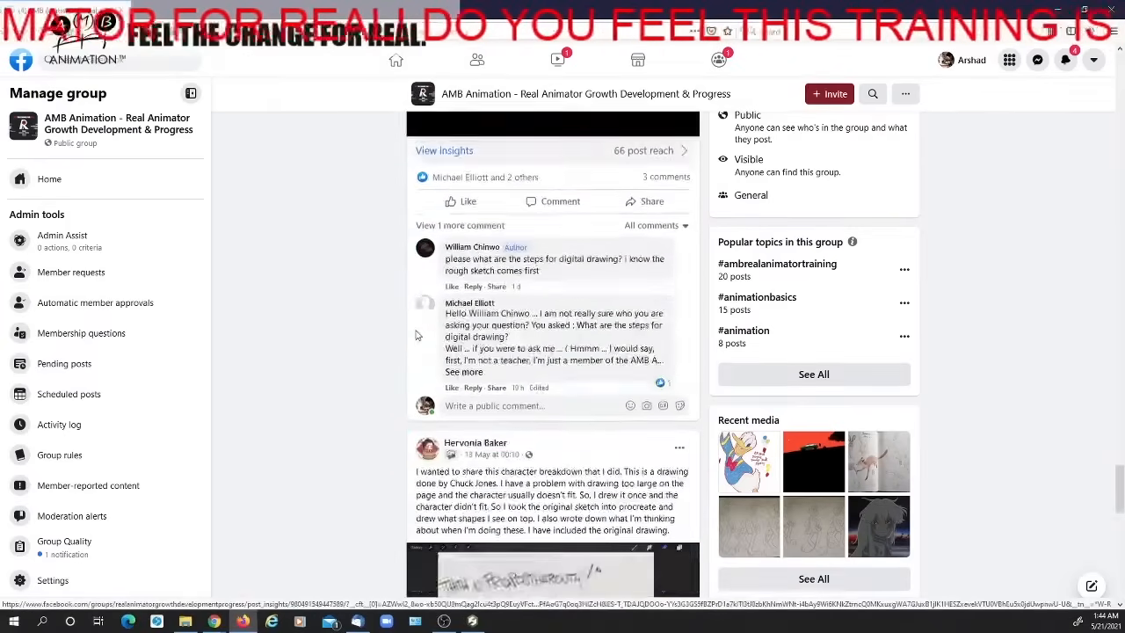
scroll(415, 330, "down", 10)
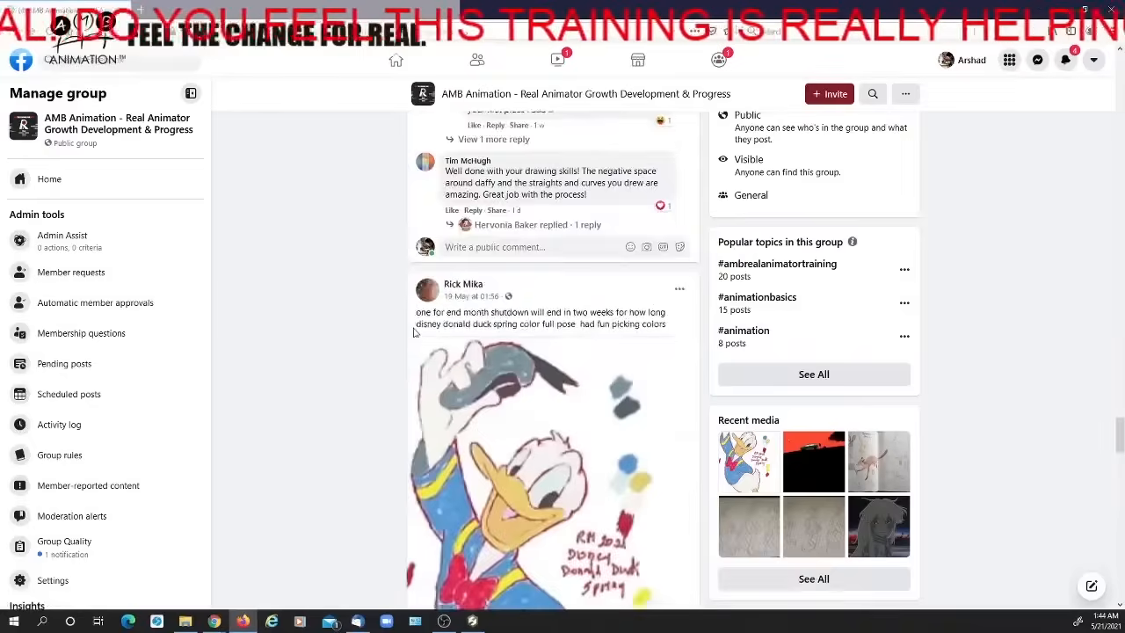
scroll(414, 334, "down", 10)
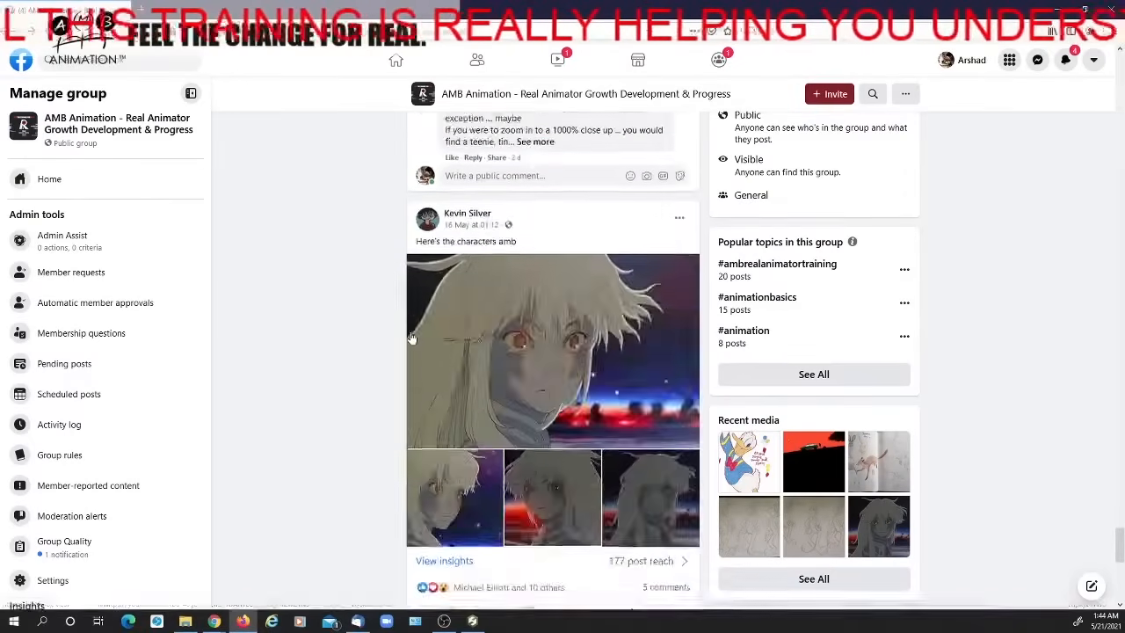
scroll(410, 337, "down", 1)
scroll(406, 335, "down", 15)
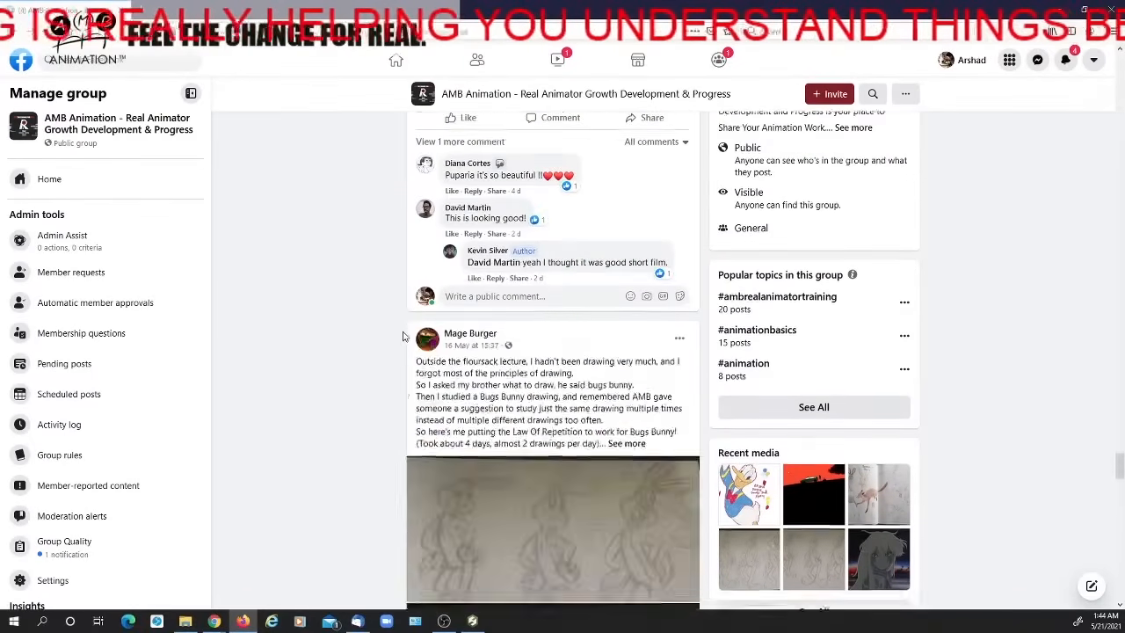
scroll(401, 339, "down", 15)
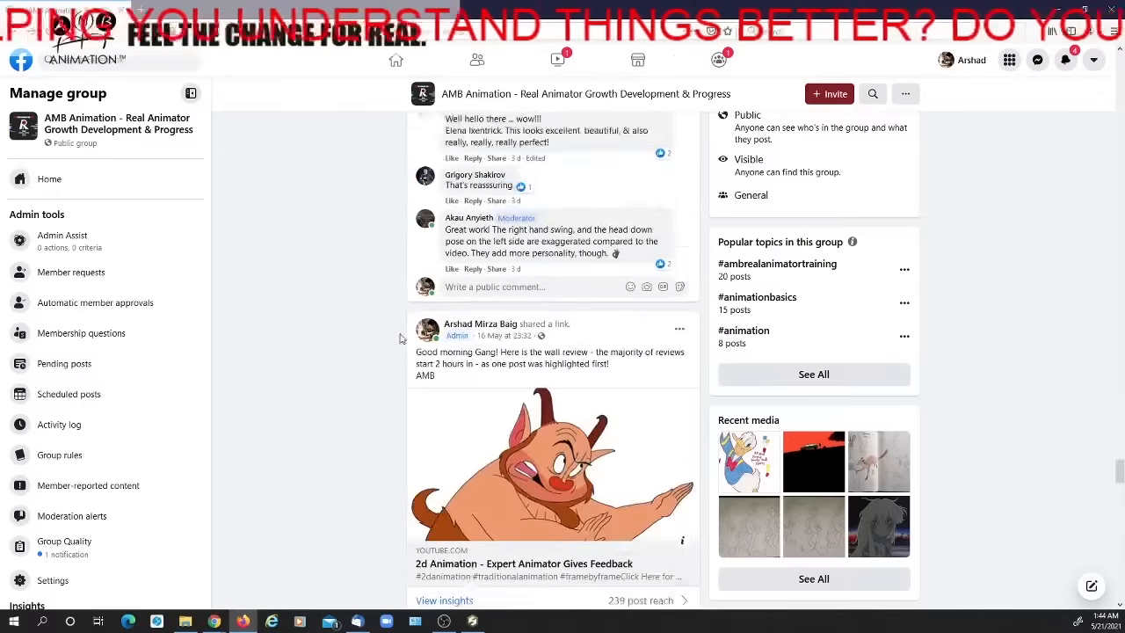
scroll(398, 338, "down", 15)
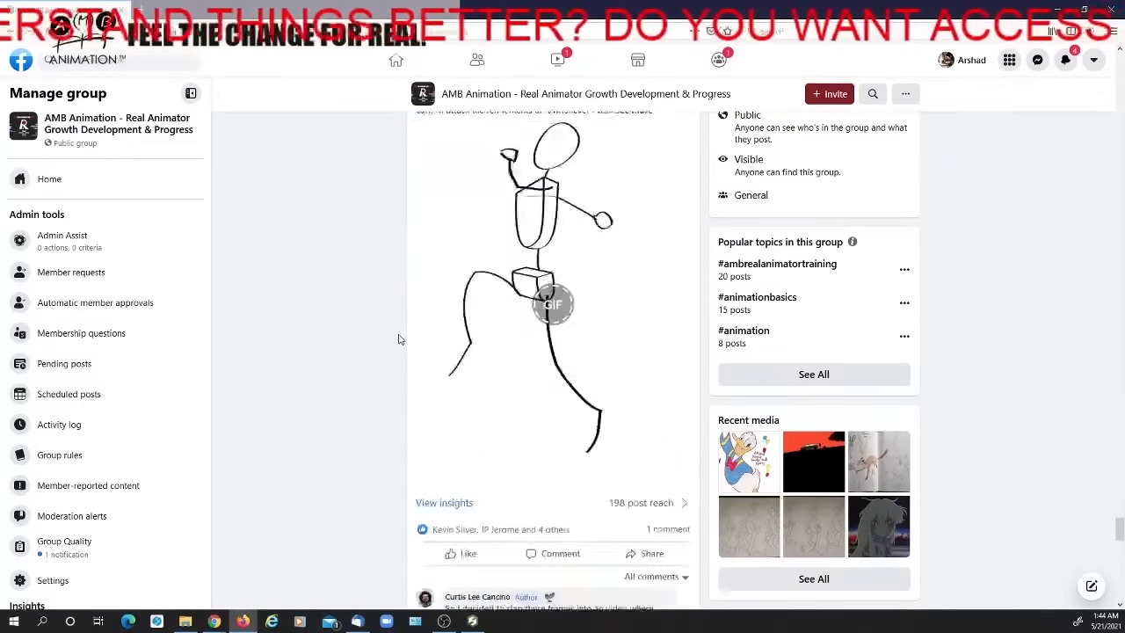
scroll(398, 338, "up", 2)
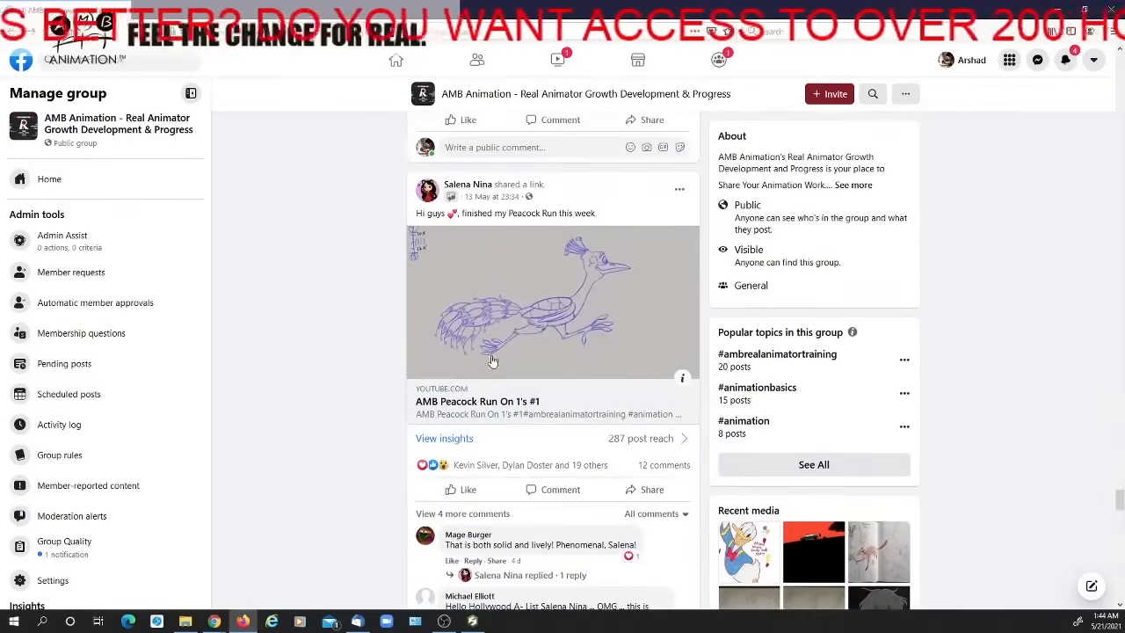
Open the linked AMB Peacock Run On 1's #1 video on YouTube and replay the animation
left_click(510, 385)
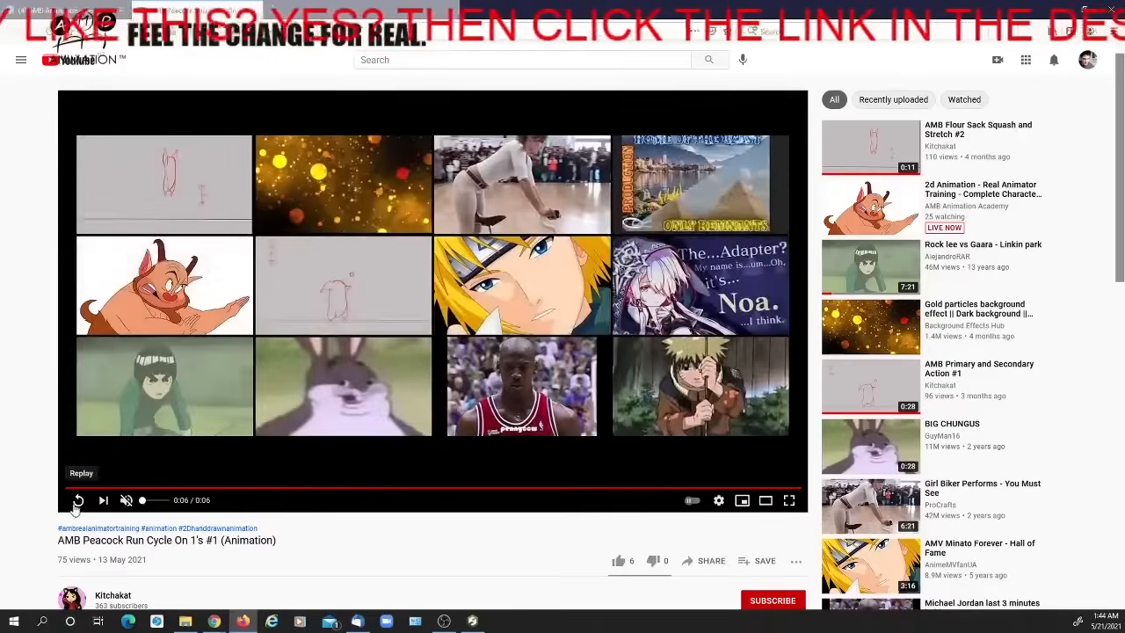
left_click(78, 503)
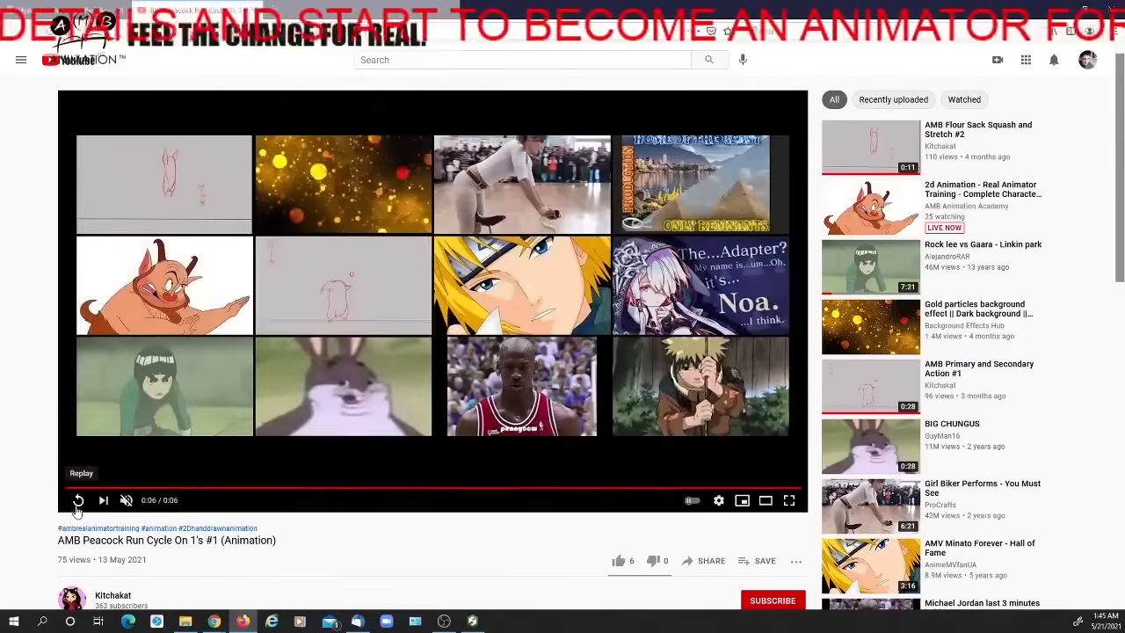
left_click(78, 501)
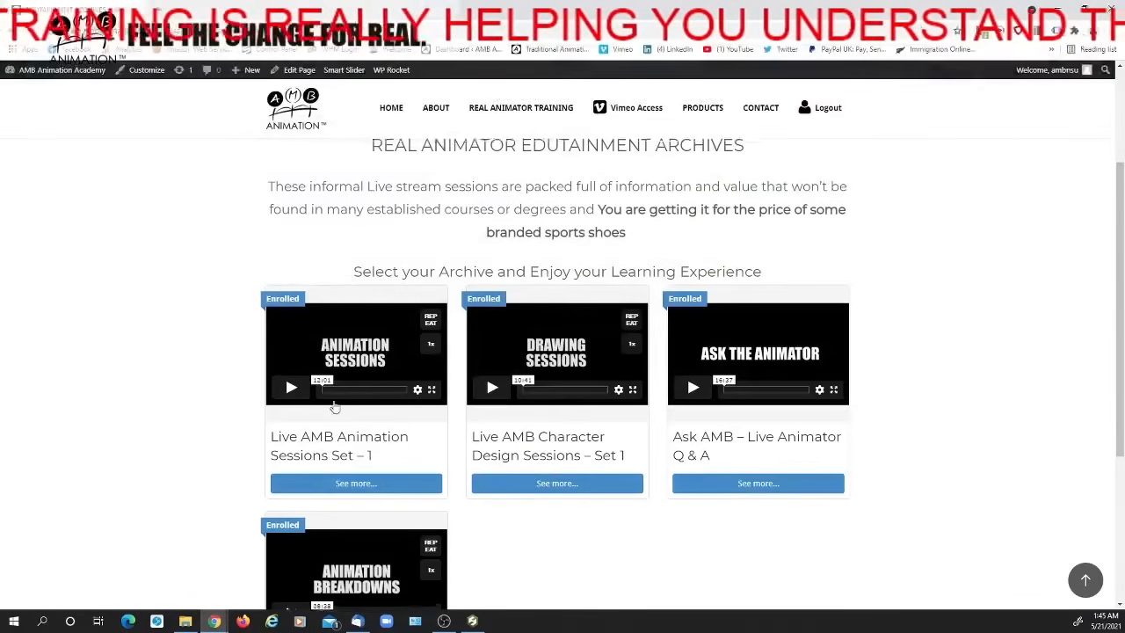
Look over the Real Animator Edutainment Archives page, from its introduction to the enrolled archive sets
scroll(332, 400, "up", 2)
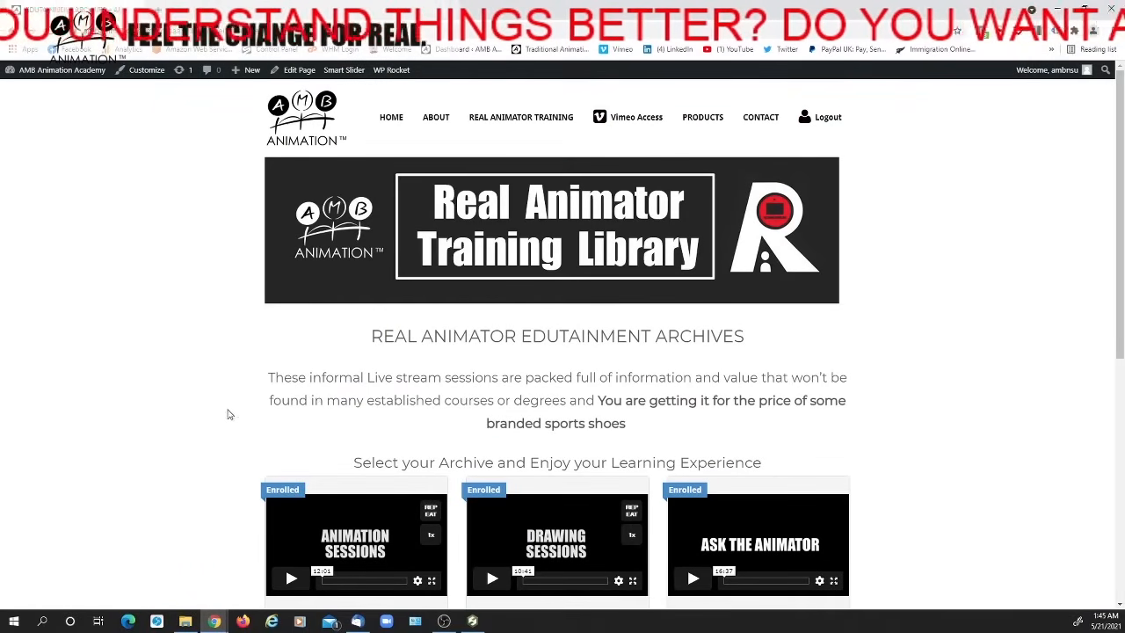
scroll(267, 396, "down", 3)
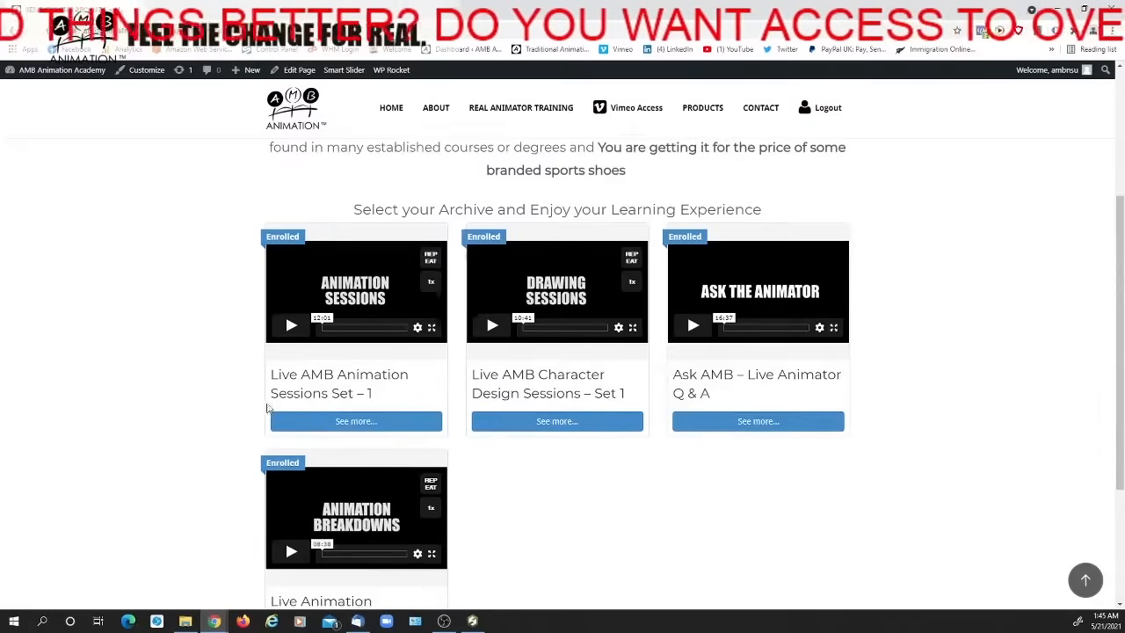
scroll(215, 402, "up", 1)
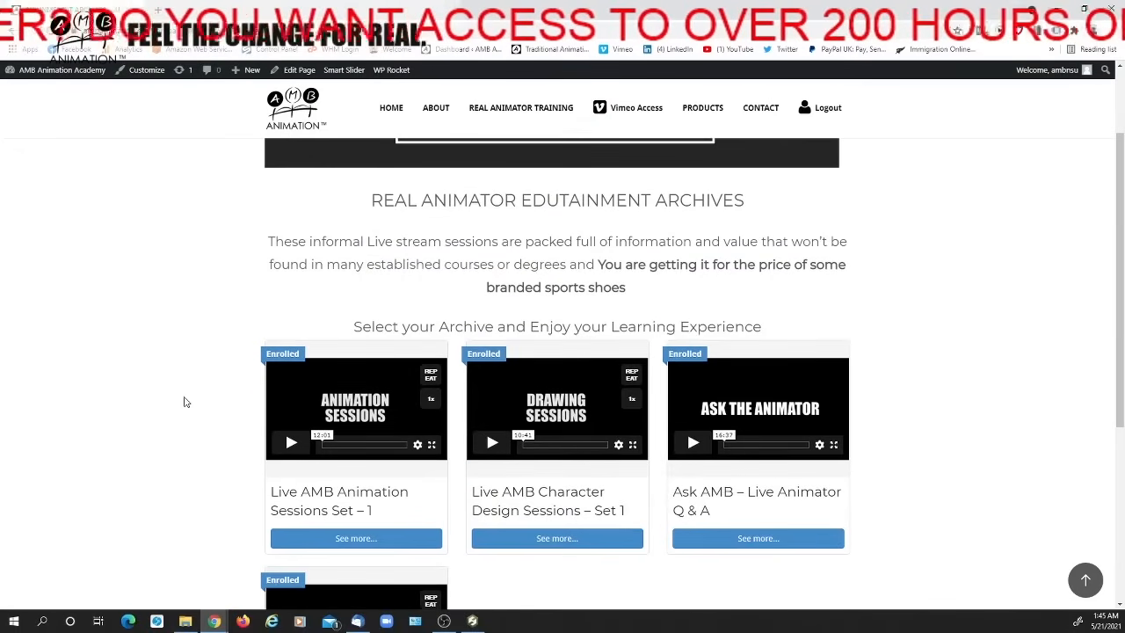
scroll(251, 413, "down", 1)
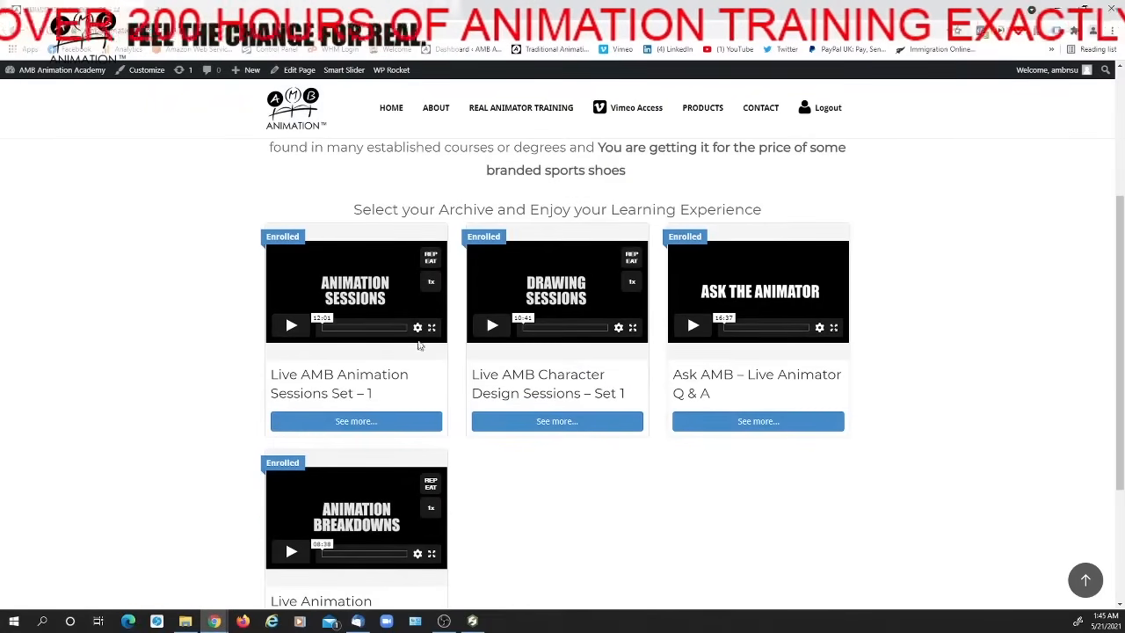
scroll(422, 346, "up", 1)
scroll(631, 308, "up", 1)
scroll(615, 352, "down", 2)
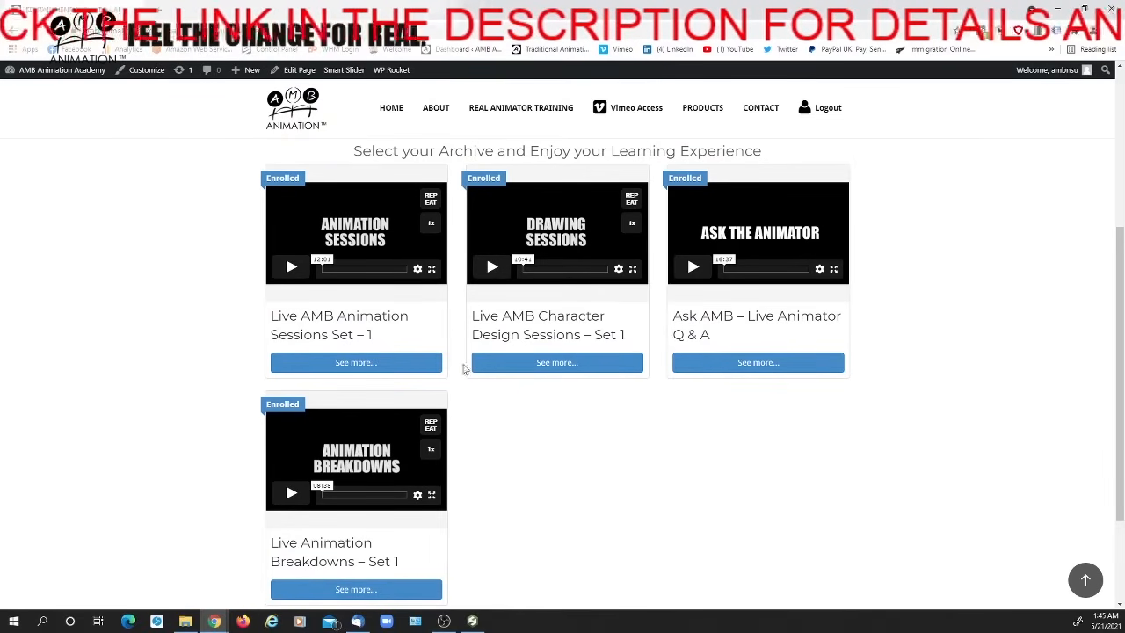
Start and pause the Live AMB Animation Sessions Set – 1 preview, and look over the Live Animation Breakdowns – Set 1 archive
left_click(291, 266)
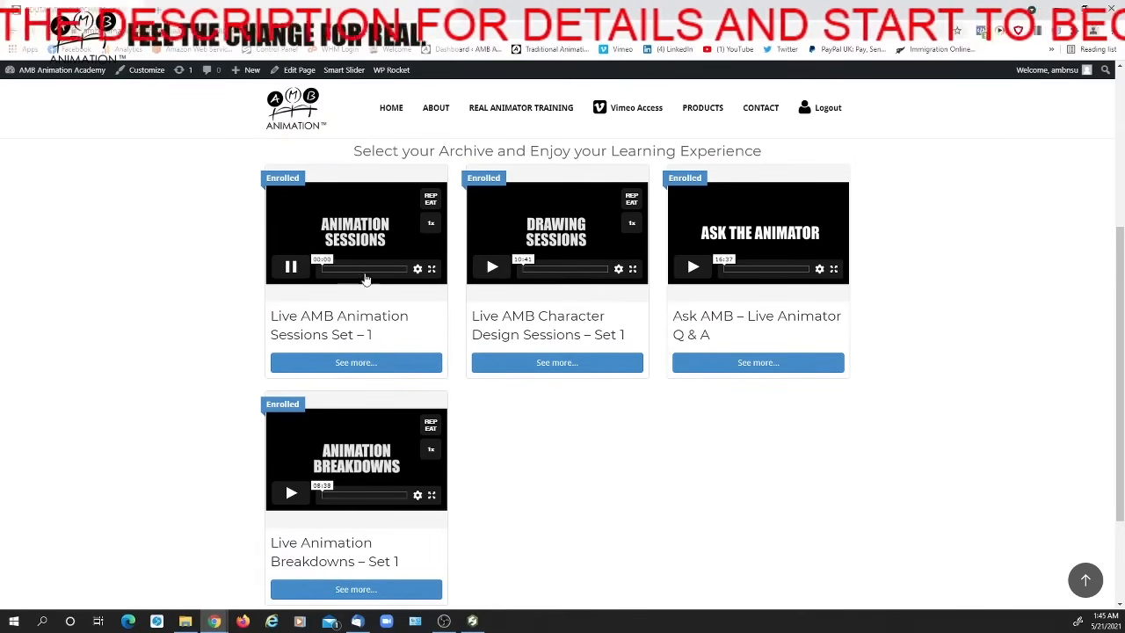
left_click(291, 267)
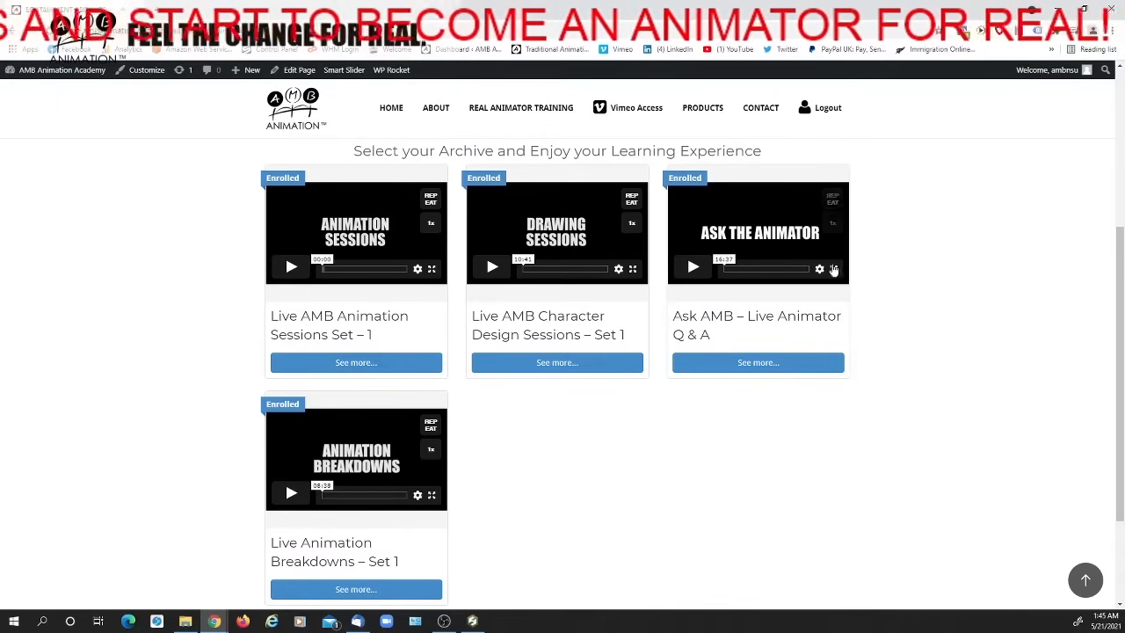
scroll(772, 246, "down", 1)
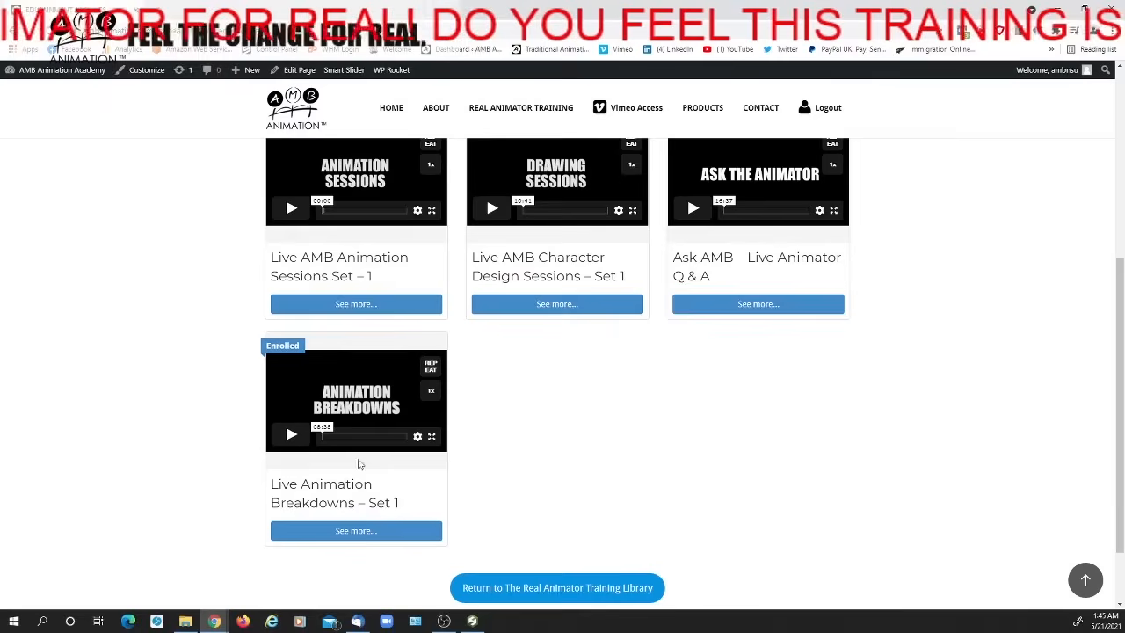
Return from the Edutainment Archives to the Real Animator Training Library page and view its welcome text
scroll(420, 436, "up", 6)
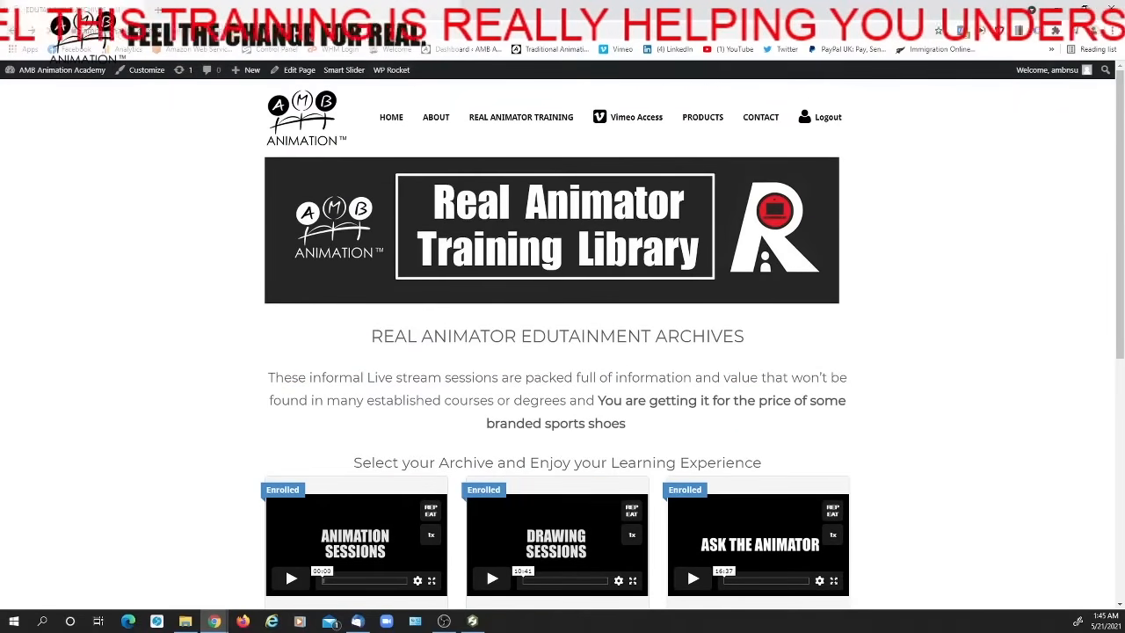
left_click(13, 31)
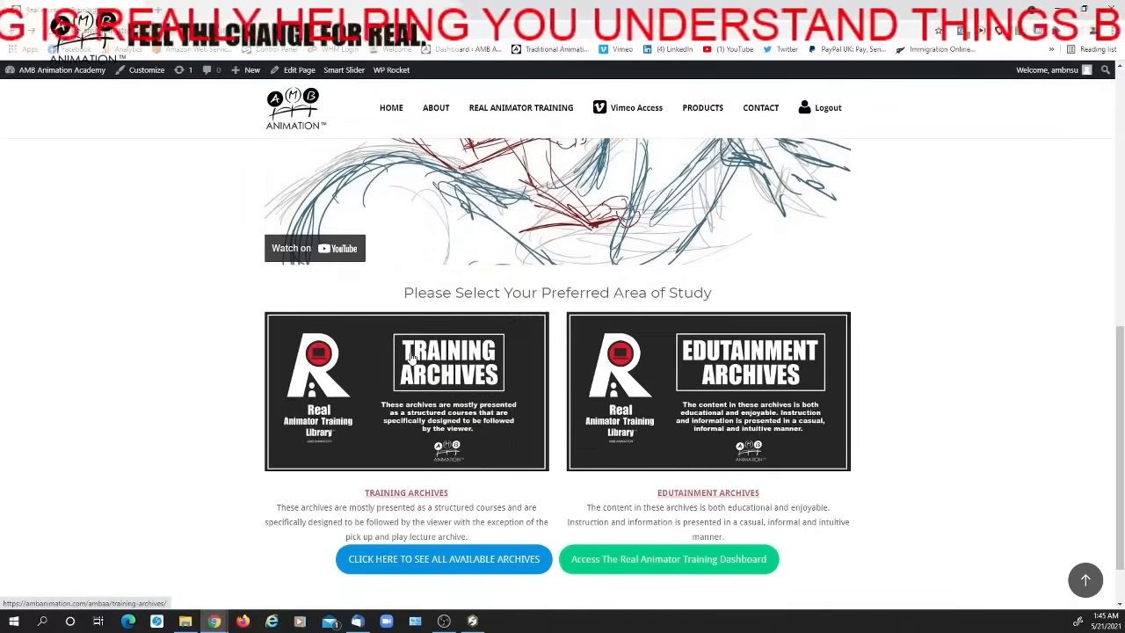
scroll(411, 353, "up", 10)
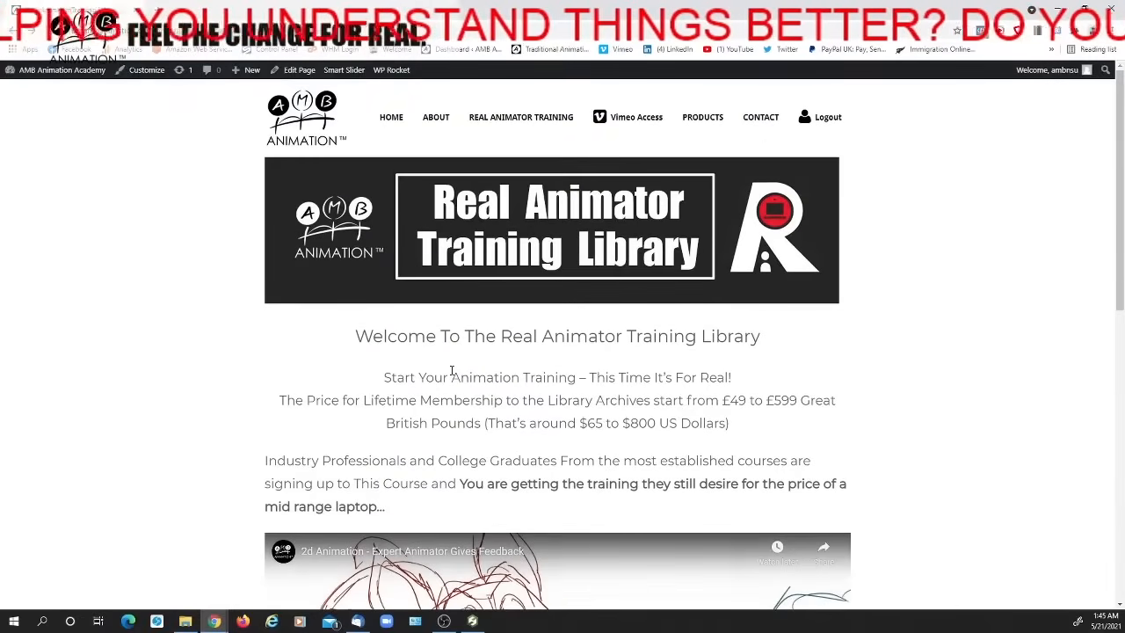